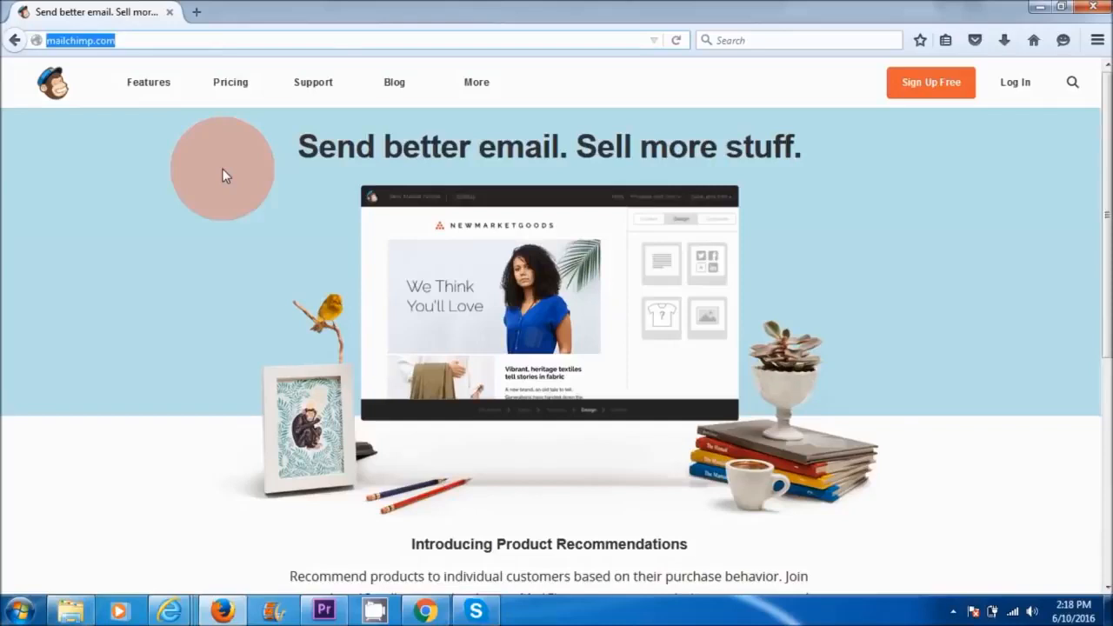
# Step: Look over the MailChimp home page and the account's Lists and Templates pages
pyautogui.click(222, 197)
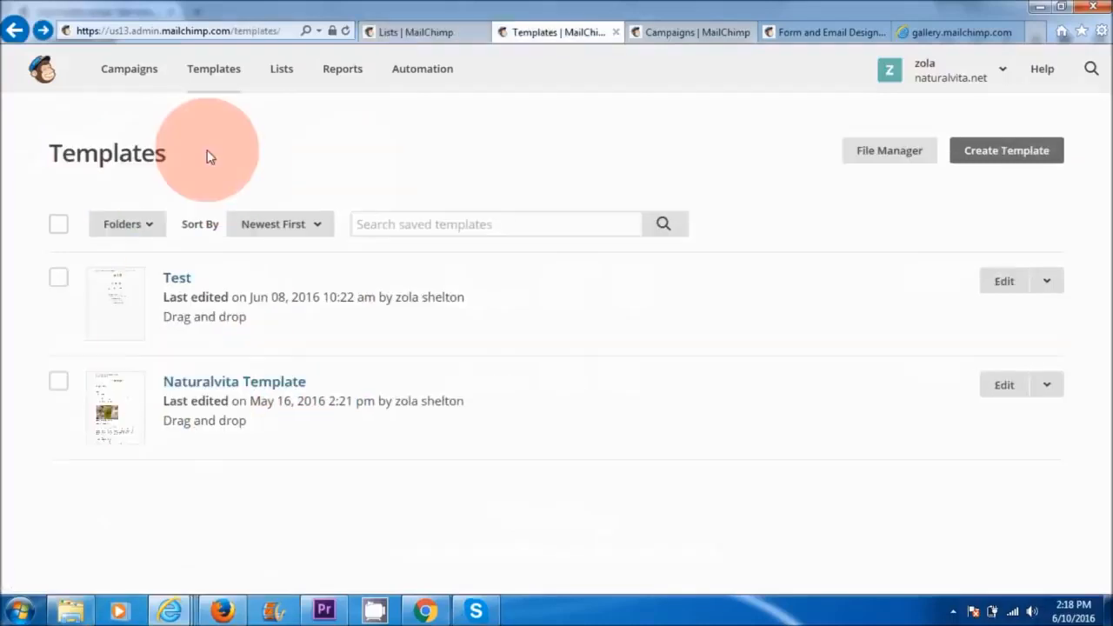
pyautogui.moveTo(207, 150); pyautogui.dragTo(79, 154)
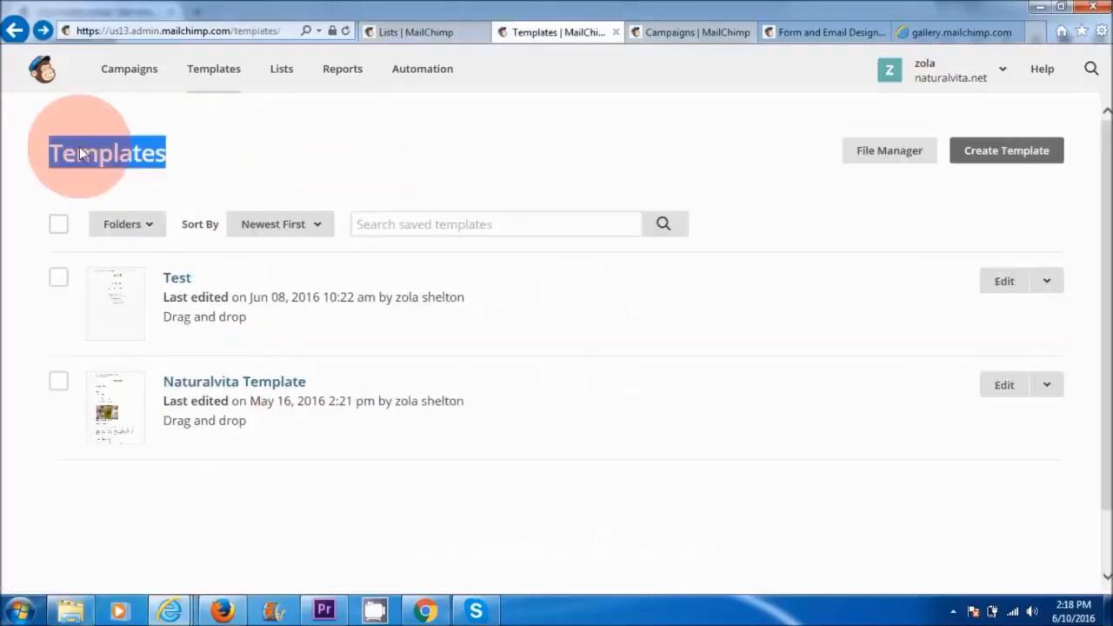
pyautogui.click(241, 185)
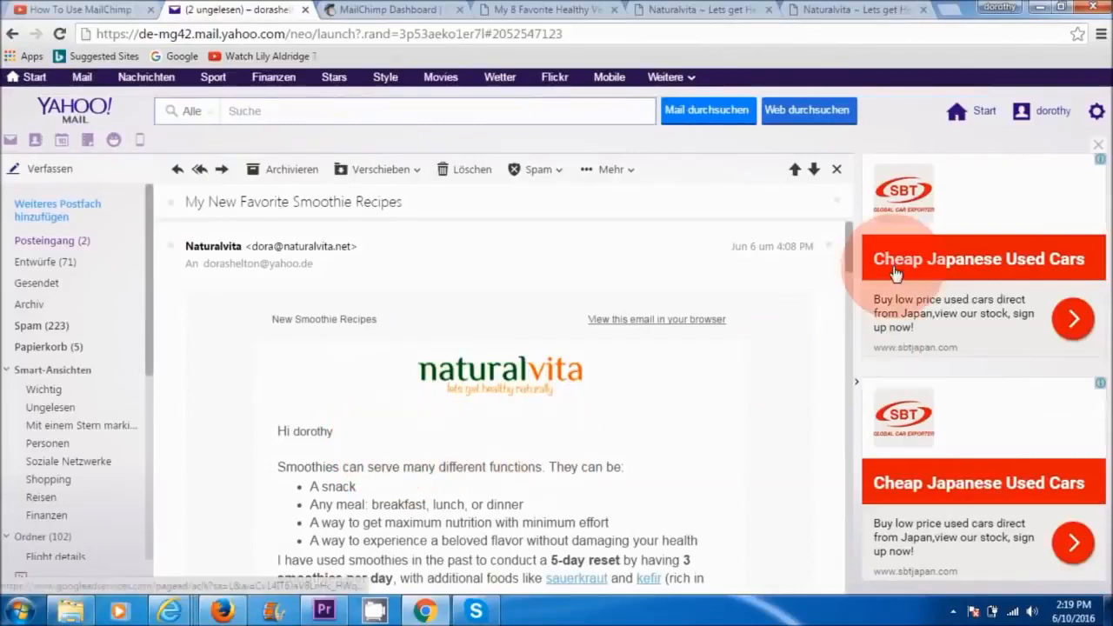
# Step: Read through the "My New Favorite Smoothie Recipes" newsletter email in Yahoo Mail
pyautogui.moveTo(847, 241)
pyautogui.mouseDown()
pyautogui.moveTo(849, 445)
pyautogui.moveTo(853, 252)
pyautogui.mouseUp()
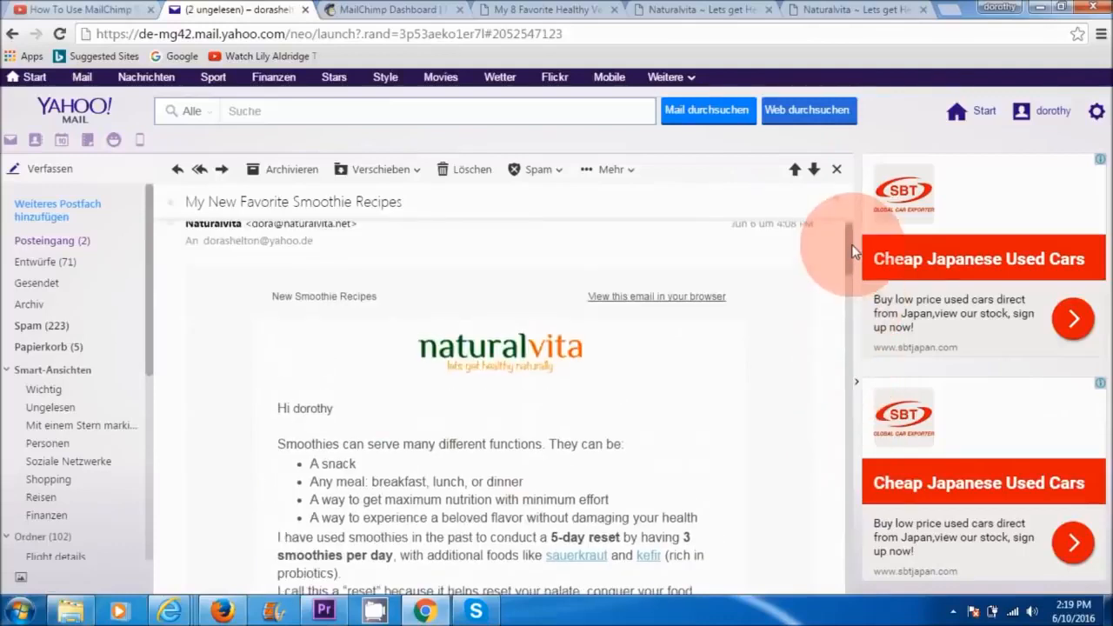
pyautogui.click(498, 384)
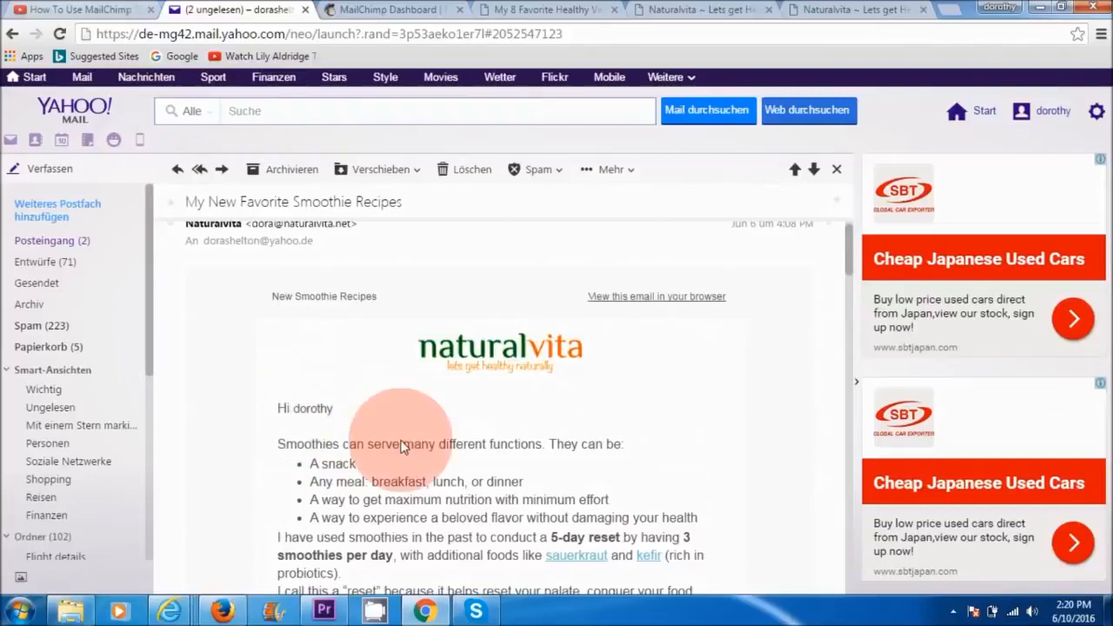
pyautogui.moveTo(846, 249); pyautogui.dragTo(842, 491)
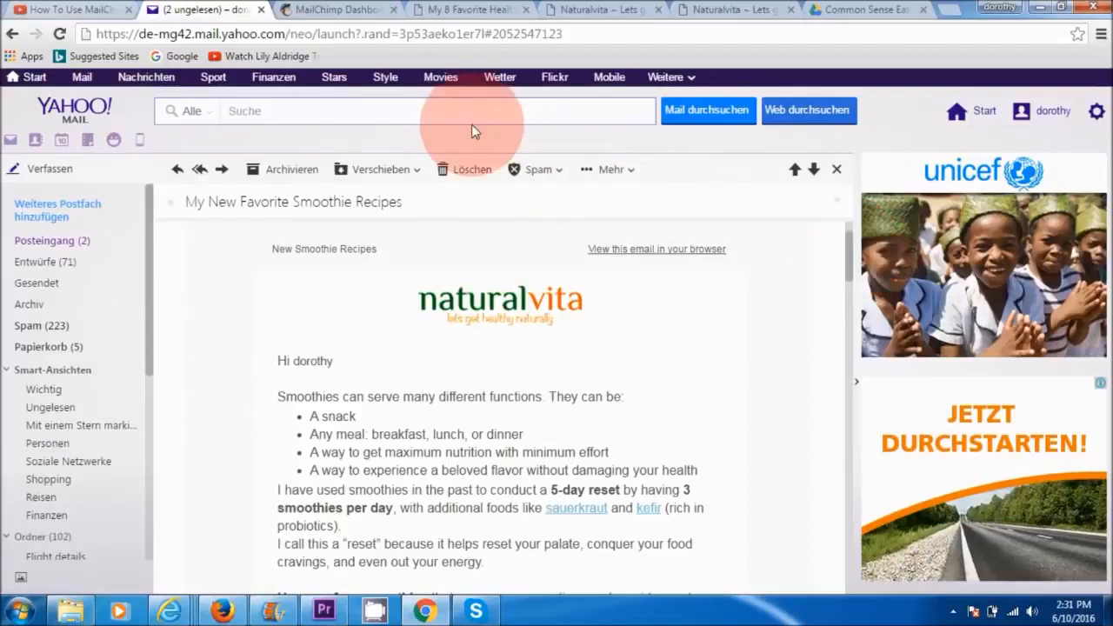
# Step: Switch to the MailChimp dashboard and examine the List growth chart and the sections below it
pyautogui.click(337, 10)
pyautogui.moveTo(1110, 177); pyautogui.dragTo(1110, 257)
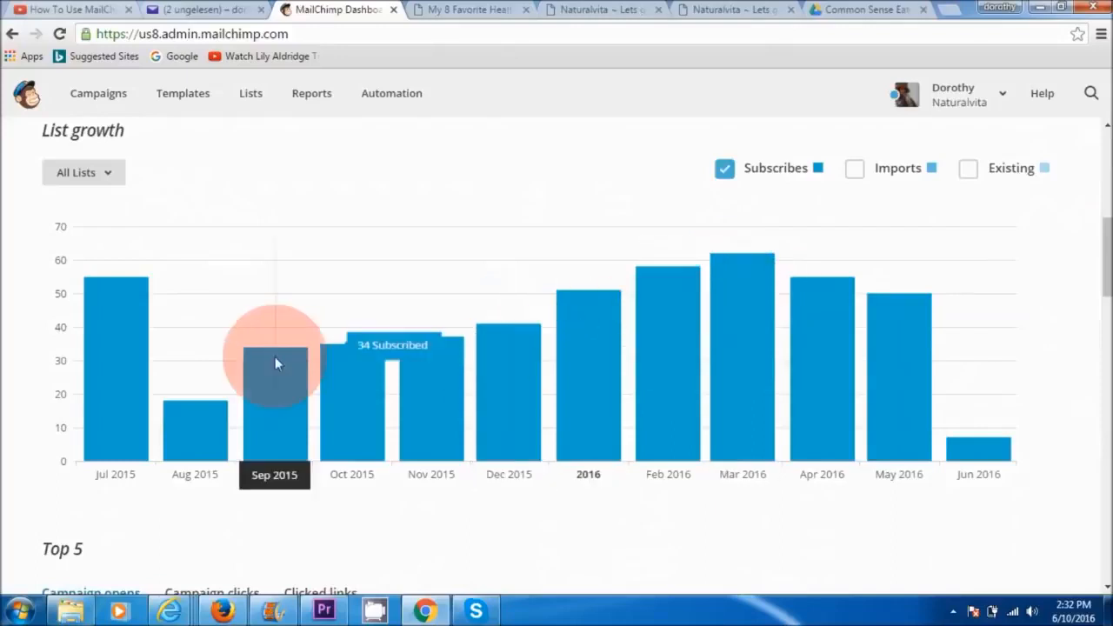
pyautogui.moveTo(1110, 257); pyautogui.dragTo(1104, 363)
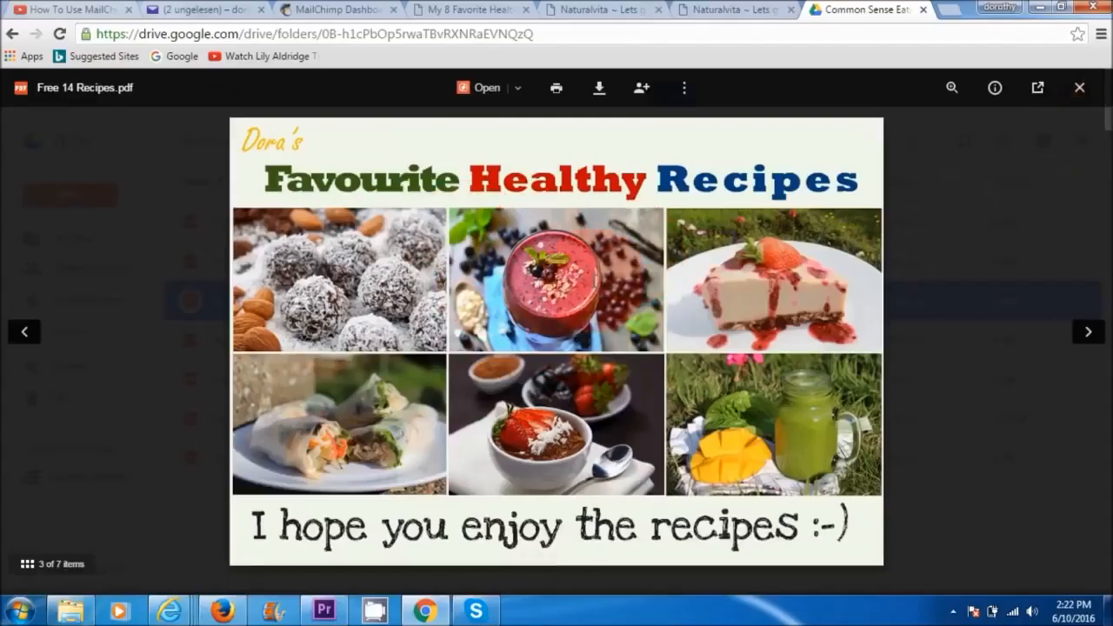
# Step: View the free recipes PDF, the subscription confirmation page and the newsletter signup forms on naturalvita.net
pyautogui.click(570, 217)
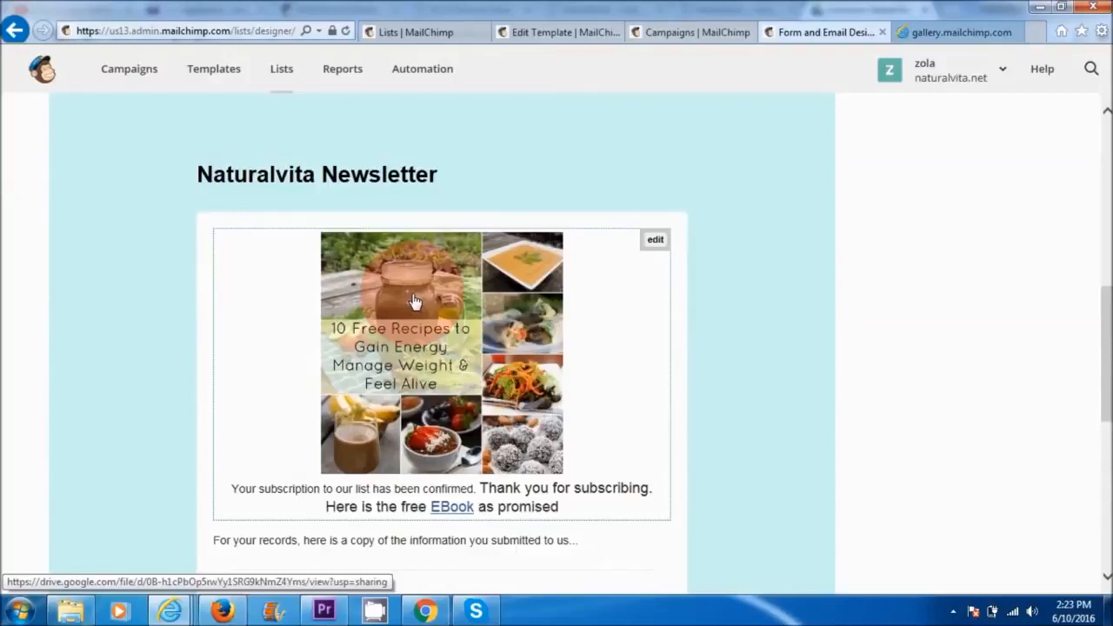
pyautogui.click(400, 407)
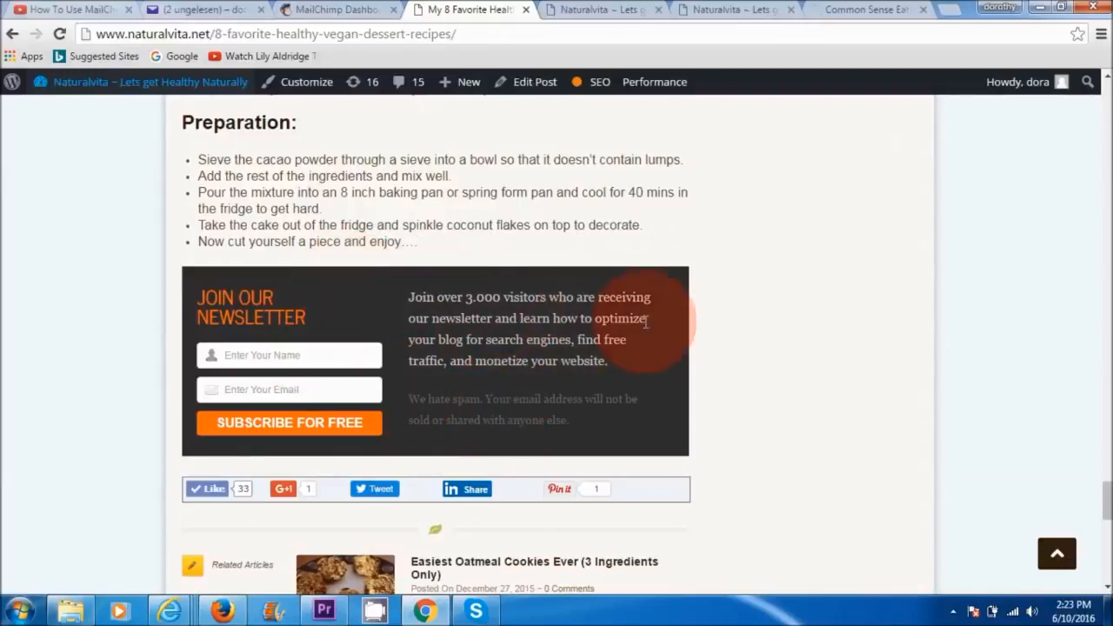
pyautogui.click(592, 10)
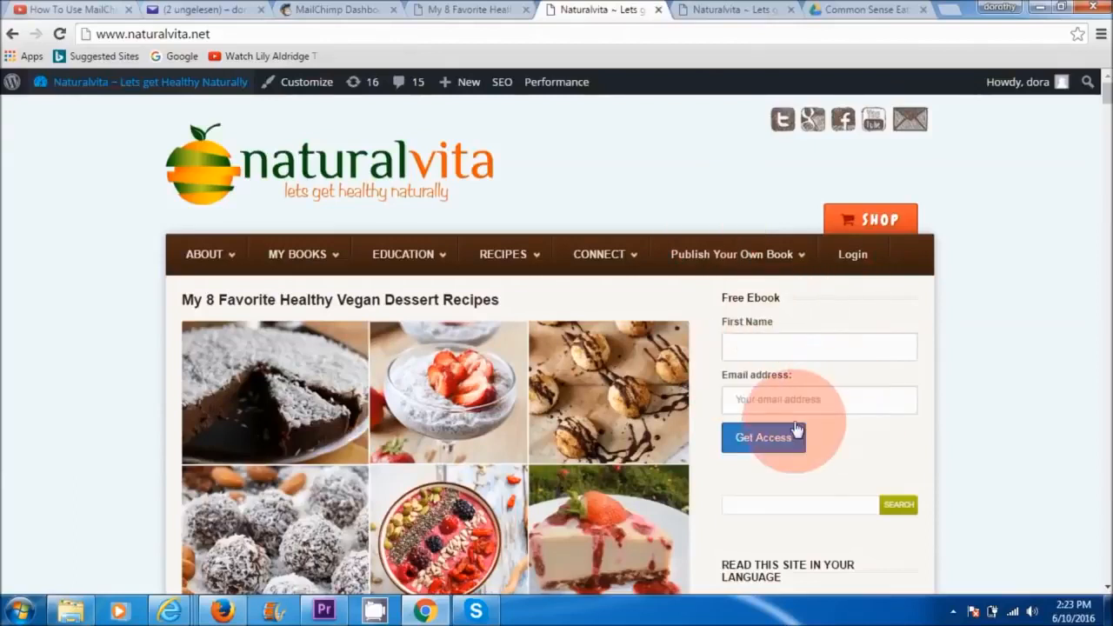
pyautogui.click(733, 13)
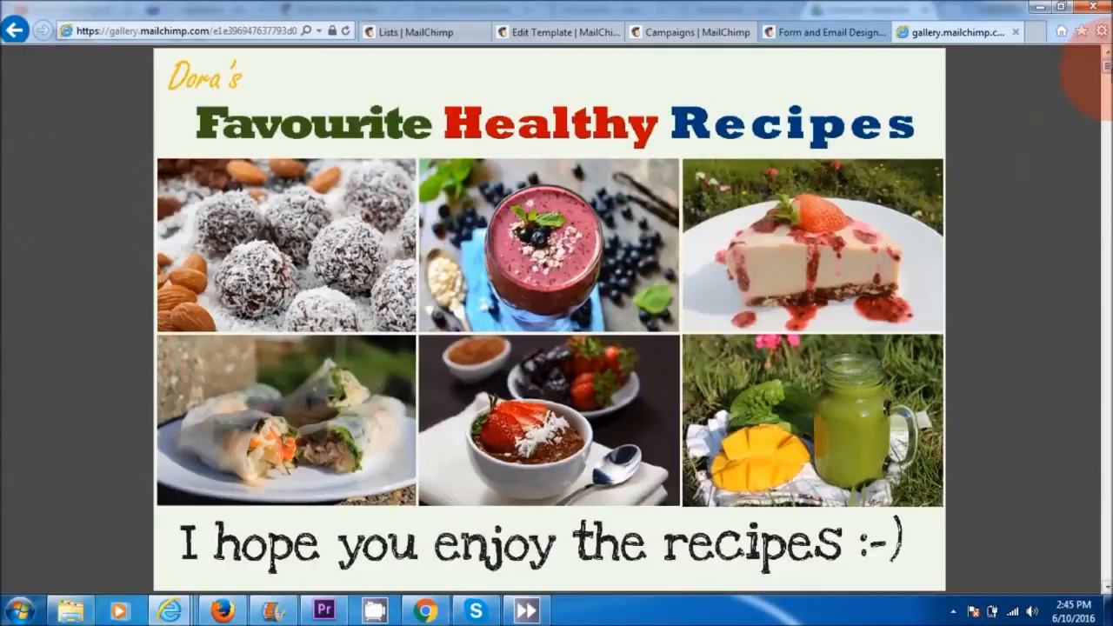
pyautogui.moveTo(1108, 75); pyautogui.dragTo(1108, 522)
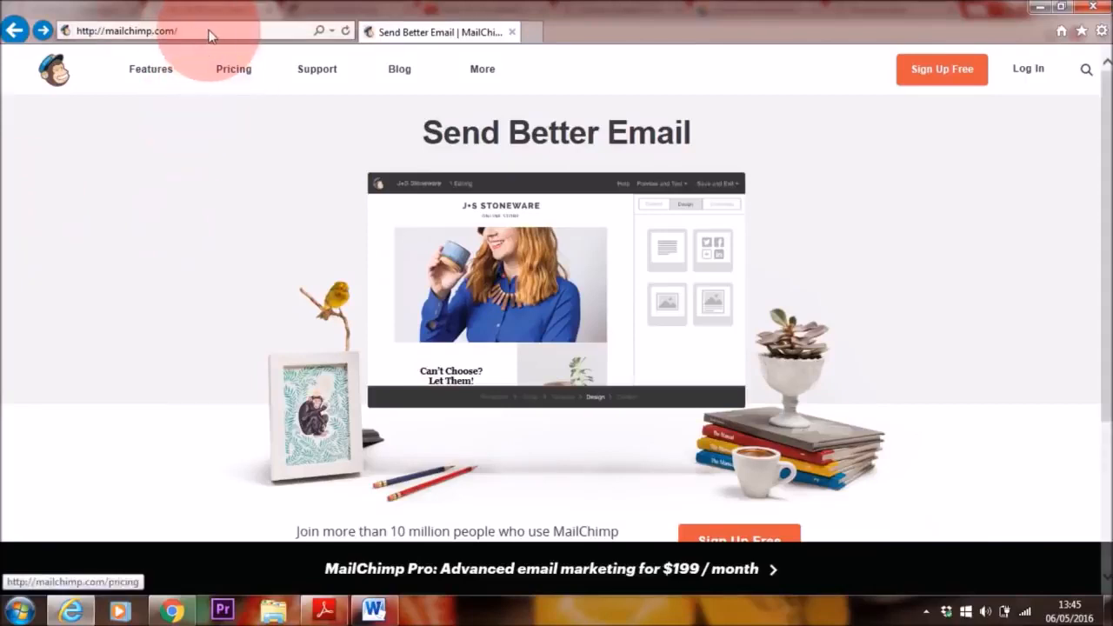
# Step: Open the free account signup page from mailchimp.com and examine its email, username and password fields
pyautogui.click(206, 30)
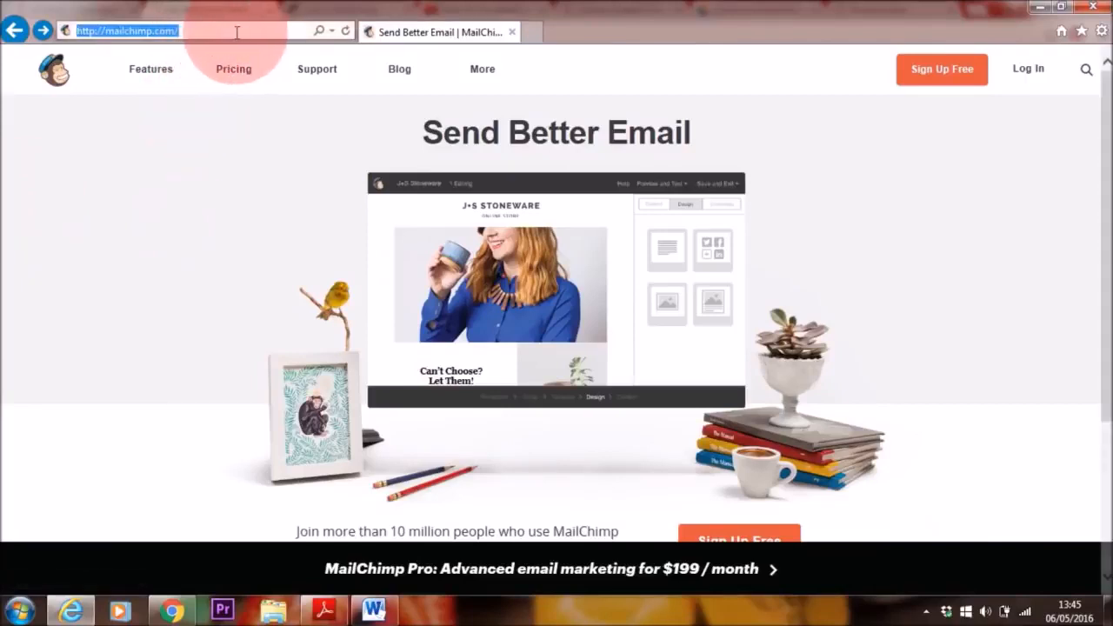
pyautogui.click(213, 32)
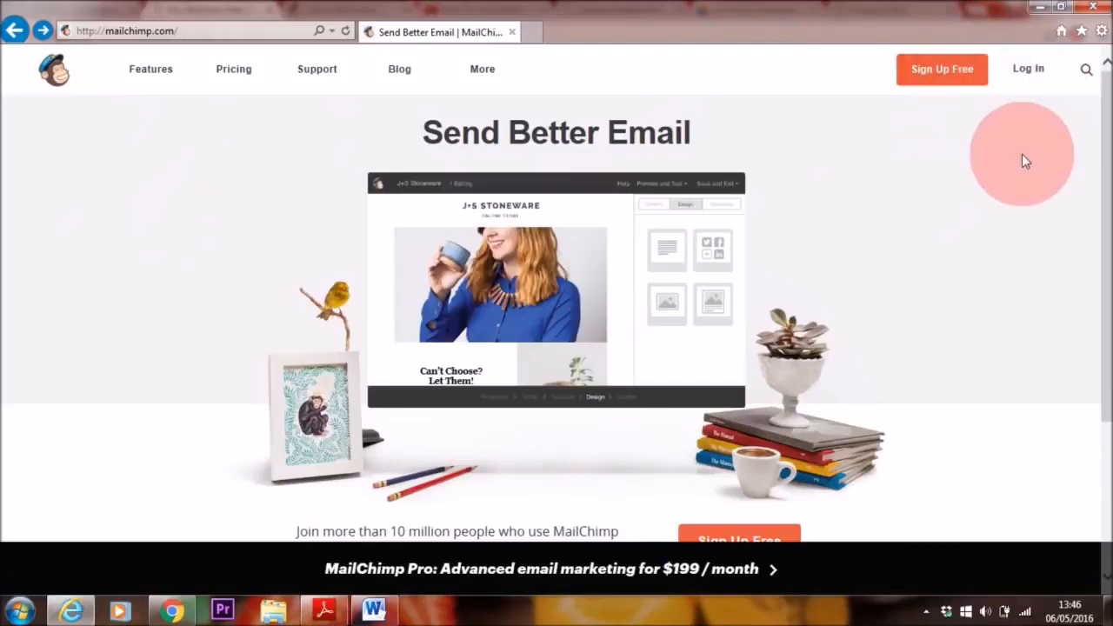
pyautogui.click(962, 80)
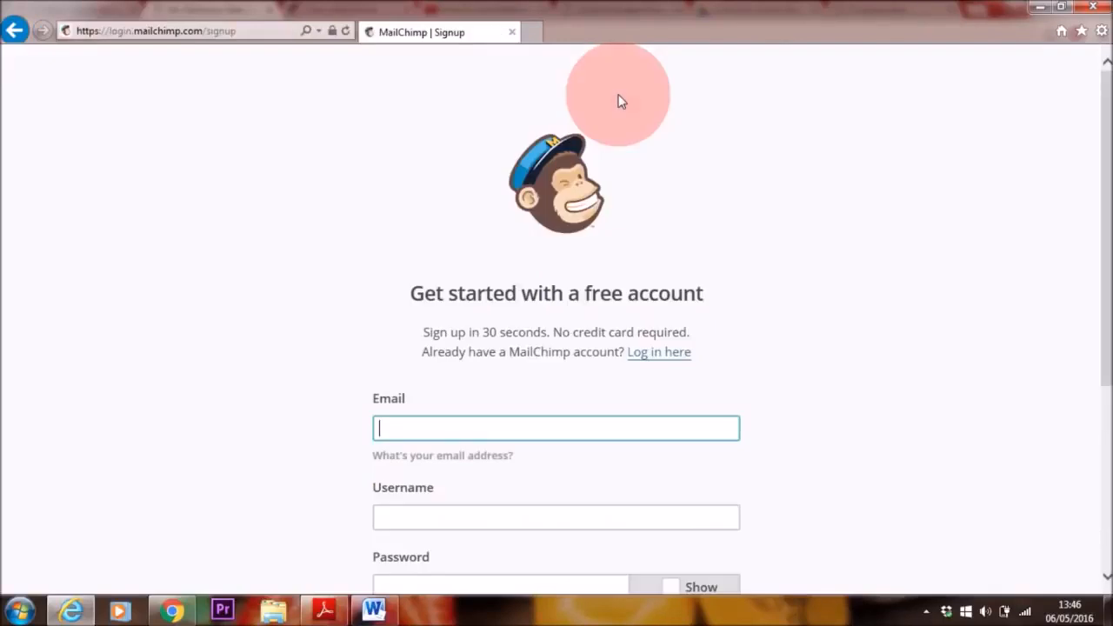
pyautogui.moveTo(1101, 136); pyautogui.dragTo(1101, 217)
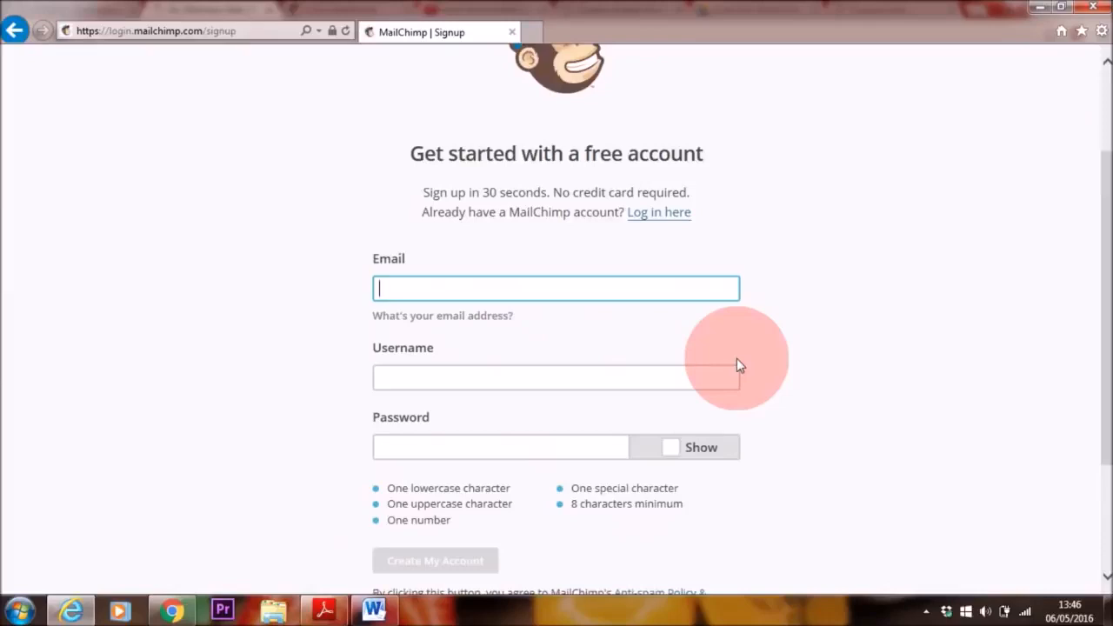
pyautogui.moveTo(1102, 257); pyautogui.dragTo(1102, 148)
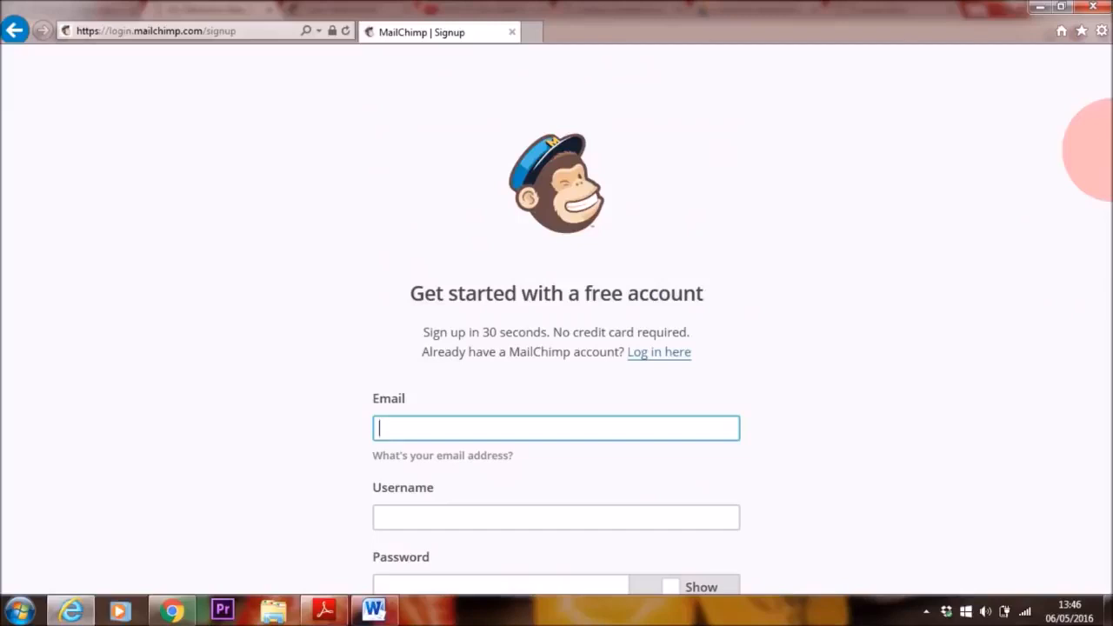
# Step: Return to the MailChimp home page and log in to the existing account
pyautogui.click(14, 29)
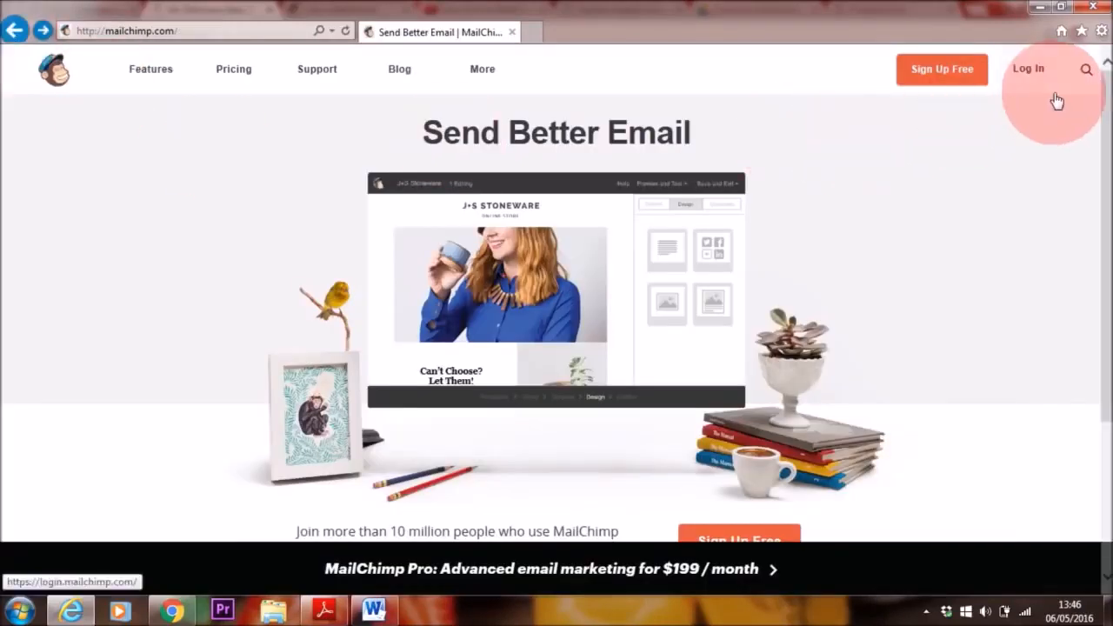
pyautogui.click(1031, 73)
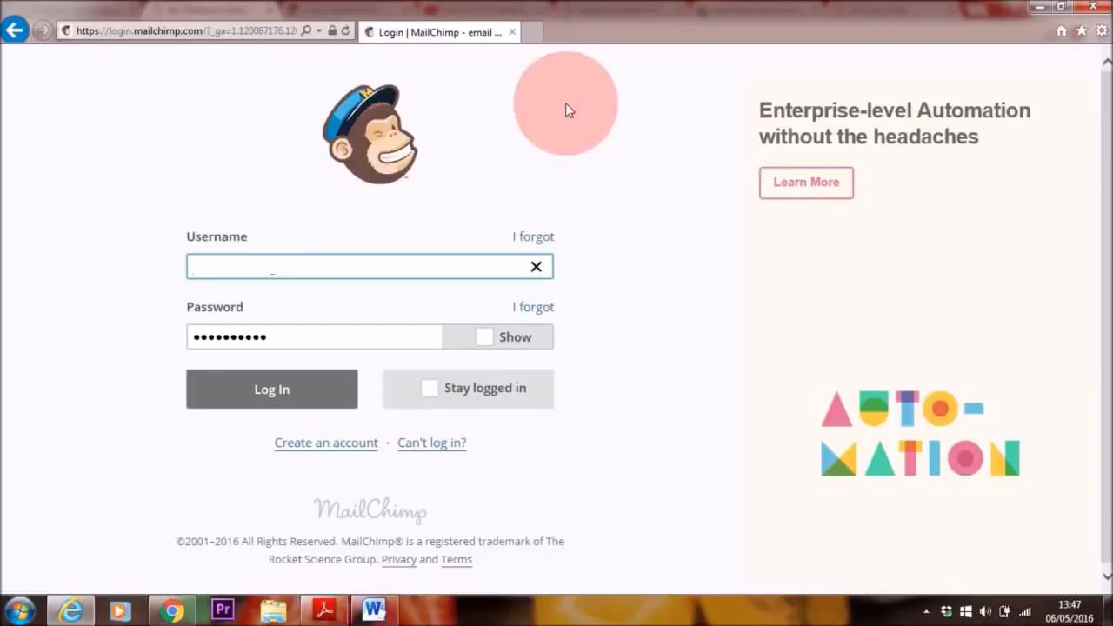
pyautogui.click(270, 388)
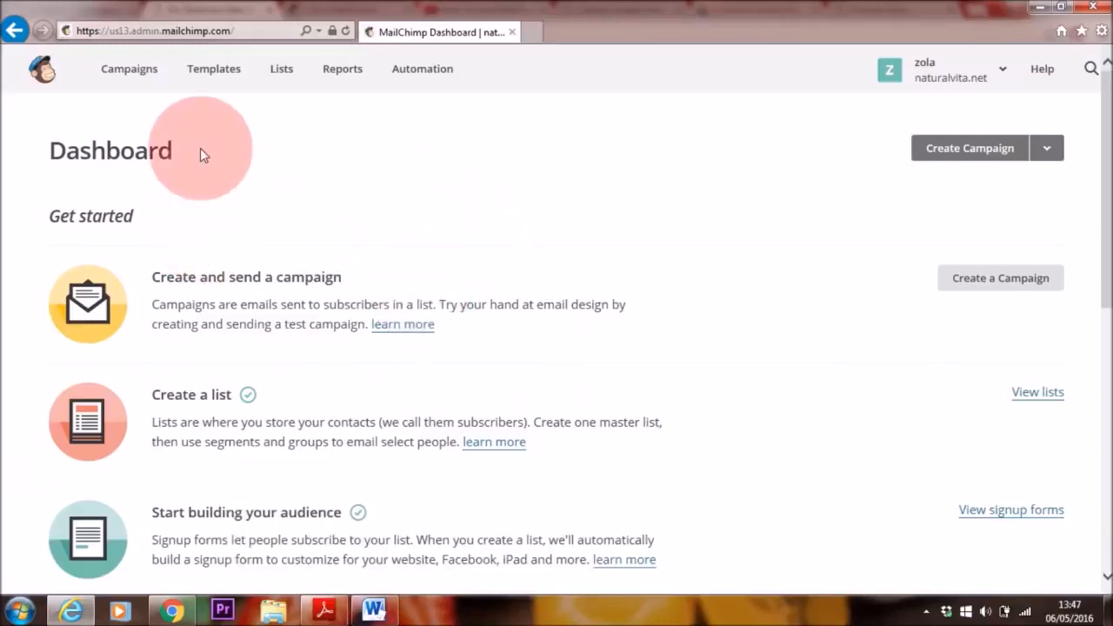
# Step: Go from the dashboard to the Lists page and start creating a new list instead of groups
pyautogui.moveTo(200, 155); pyautogui.dragTo(58, 158)
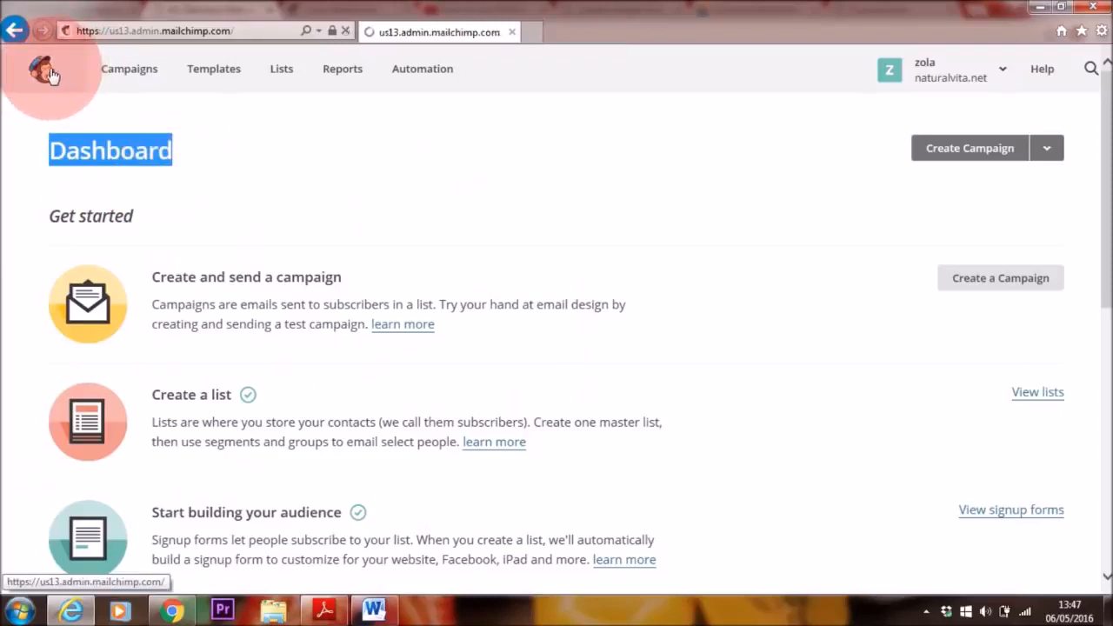
pyautogui.click(402, 196)
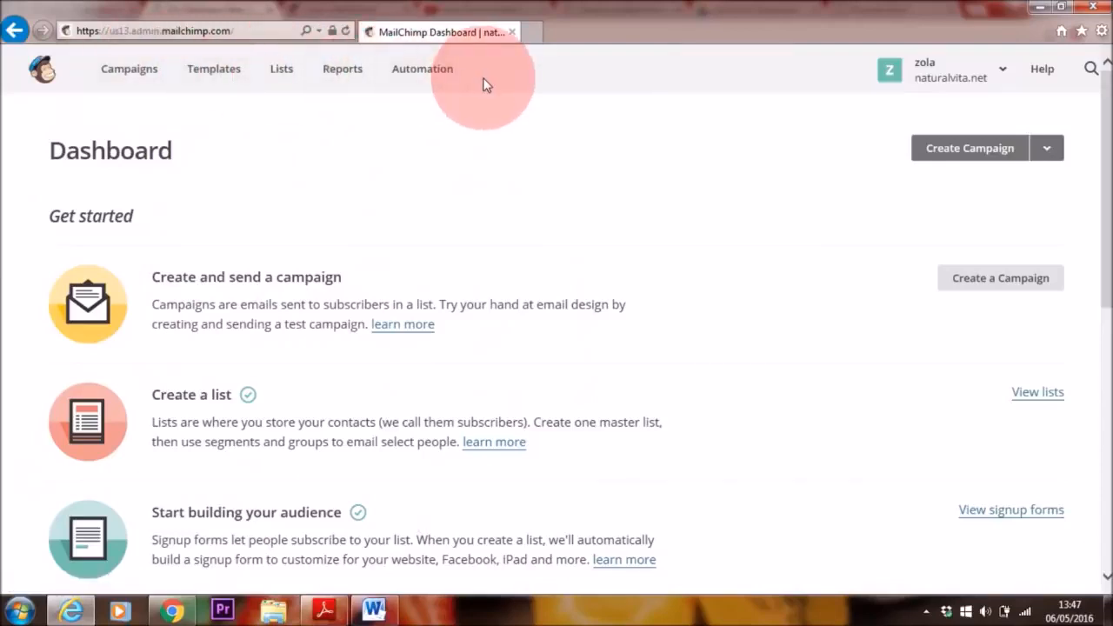
pyautogui.click(280, 75)
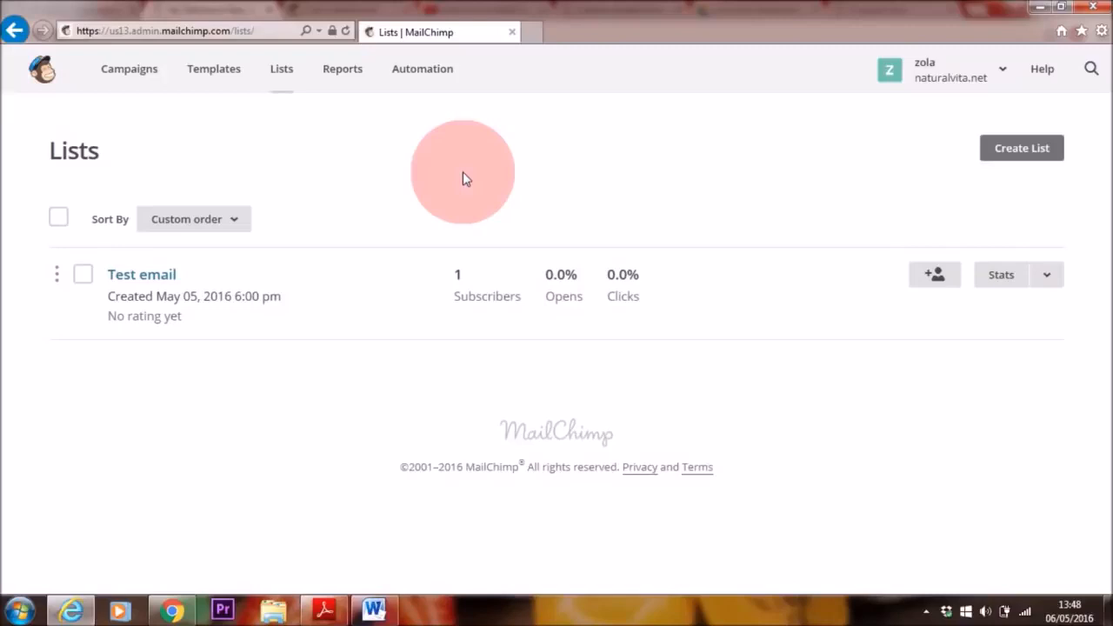
pyautogui.click(1024, 150)
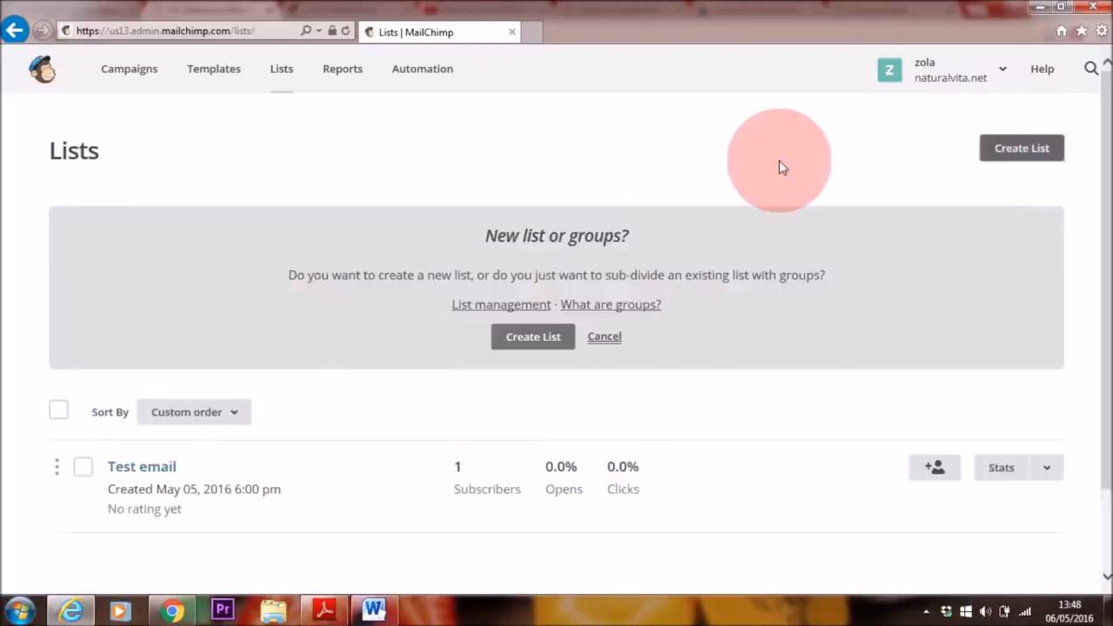
pyautogui.click(546, 345)
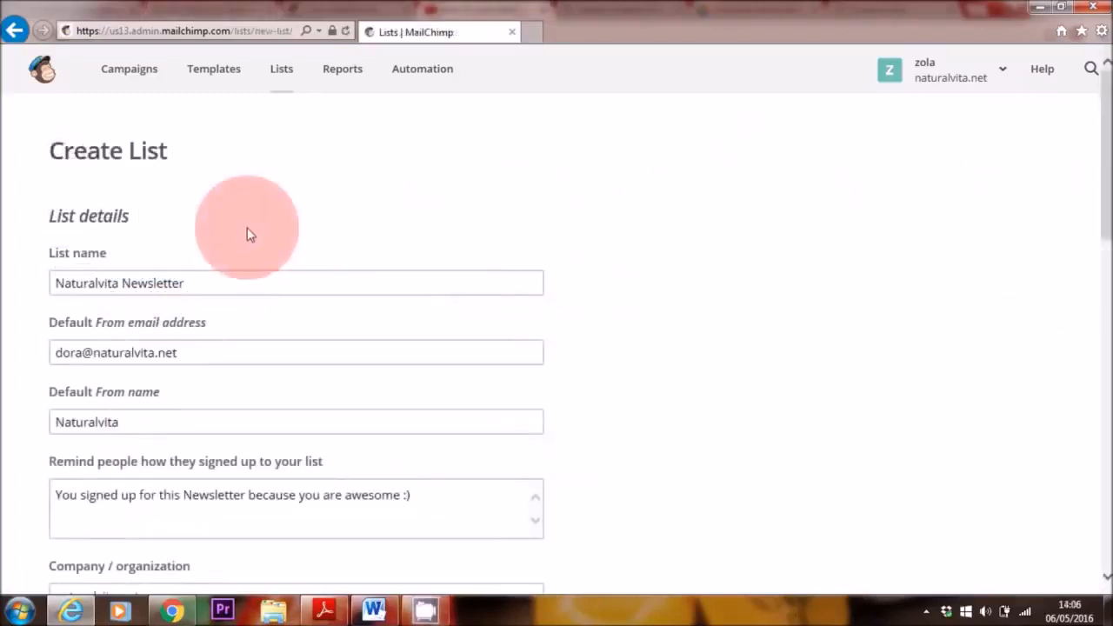
# Step: Review the new list's details: list name, default From email and name, signup reminder, company and address
pyautogui.moveTo(172, 219); pyautogui.dragTo(39, 216)
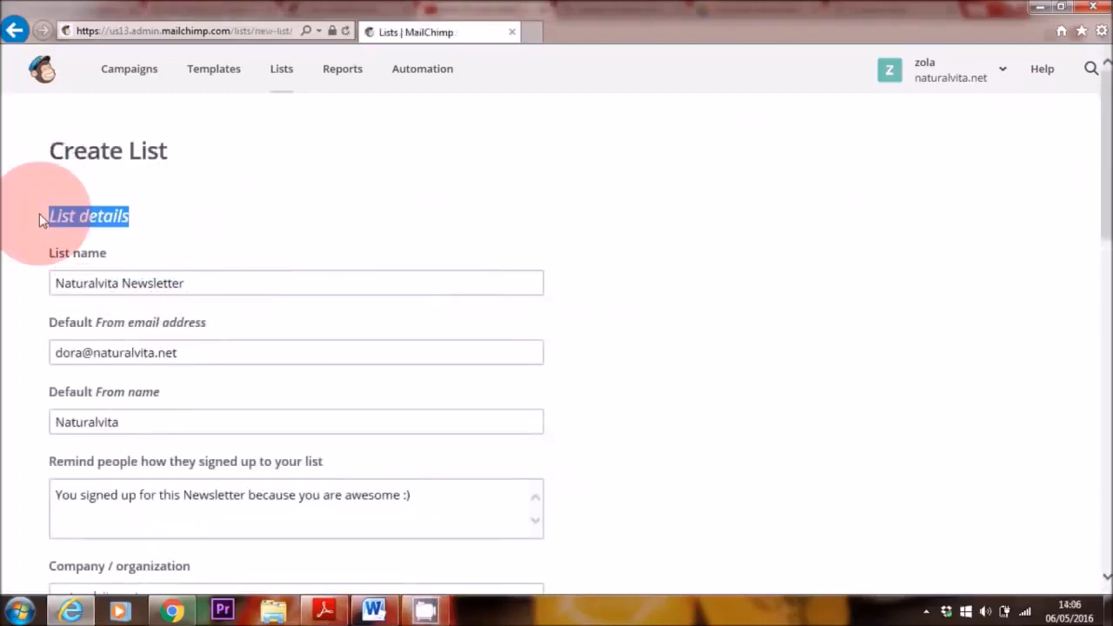
pyautogui.click(61, 282)
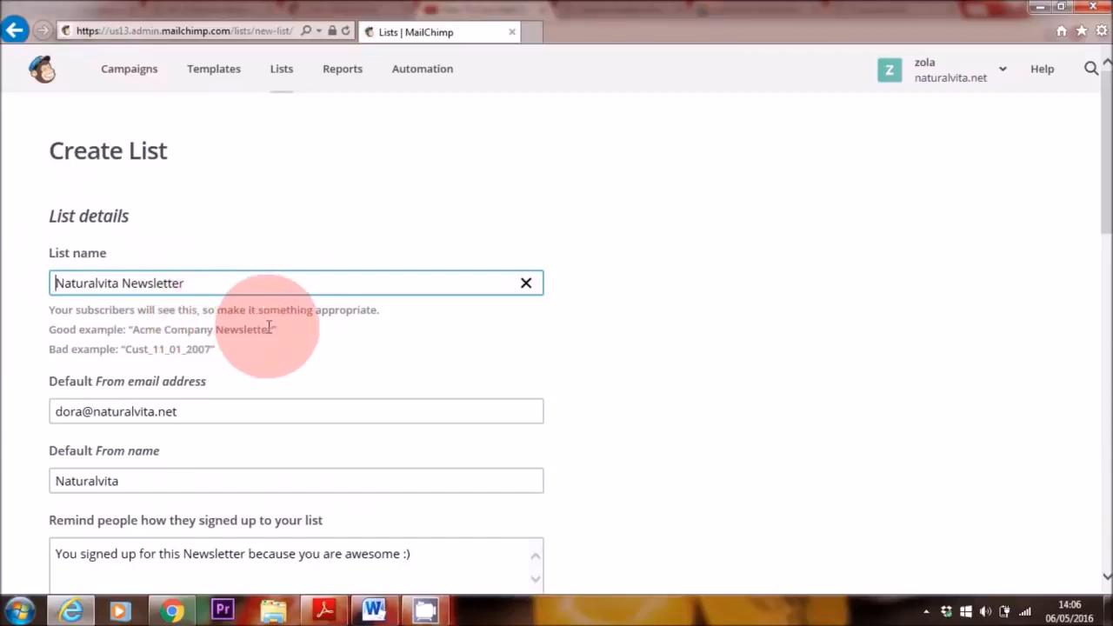
pyautogui.moveTo(1107, 207); pyautogui.dragTo(1108, 254)
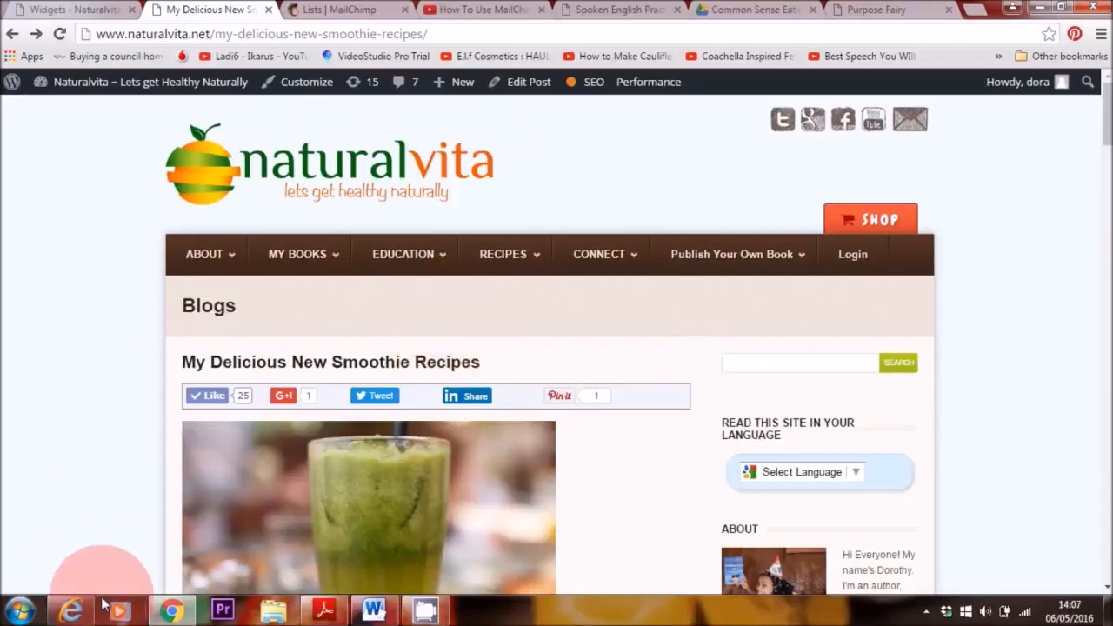
pyautogui.click(72, 613)
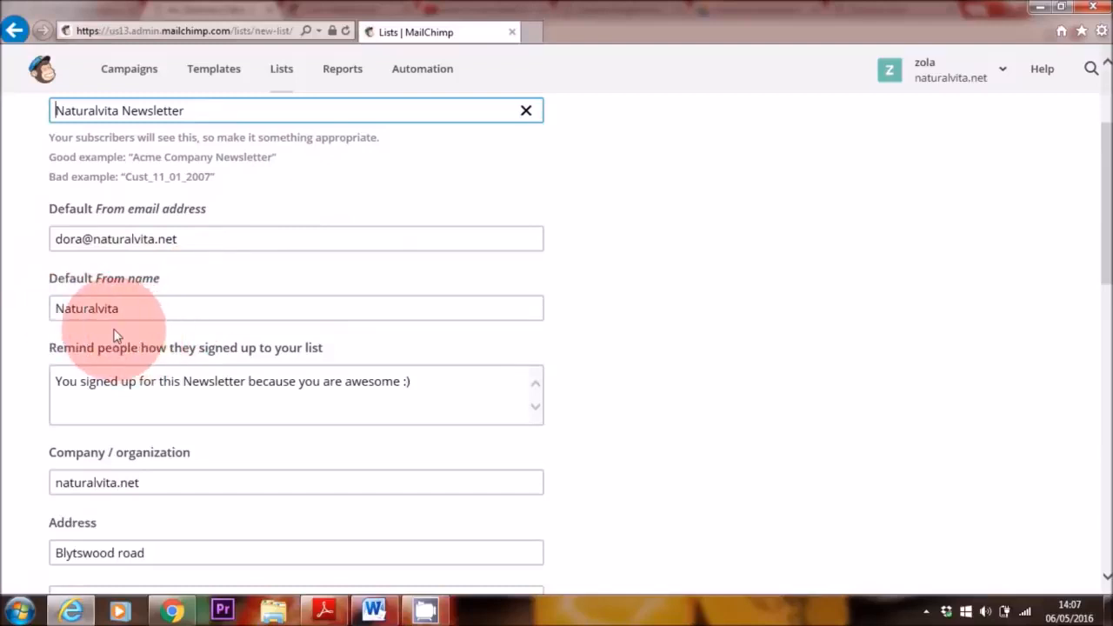
pyautogui.scroll(-3, 1097, 235)
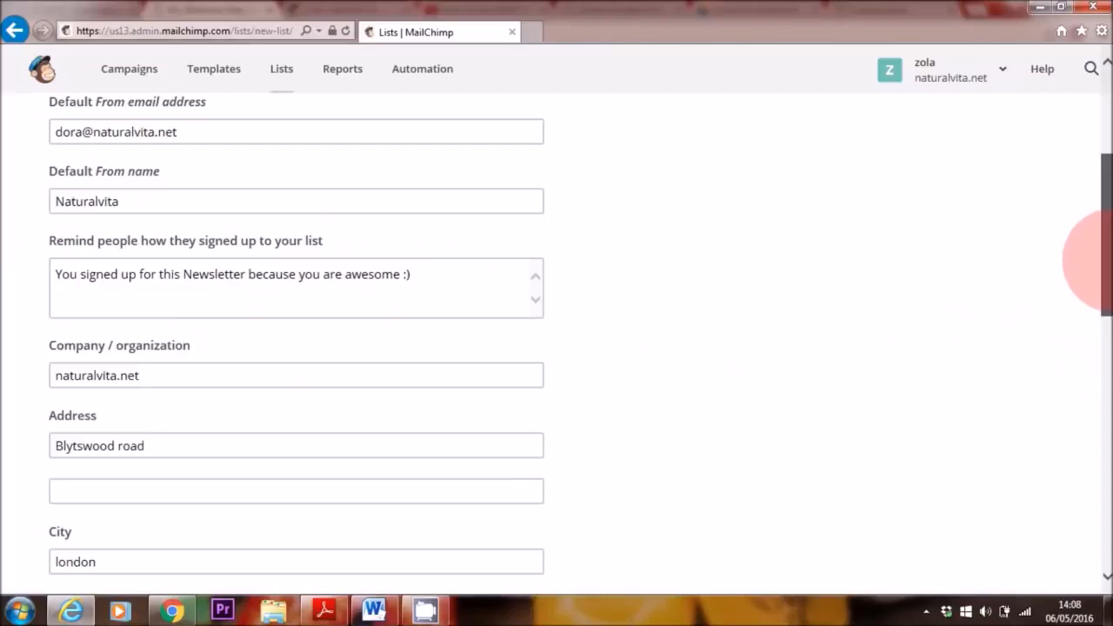
pyautogui.moveTo(1104, 250); pyautogui.dragTo(1103, 437)
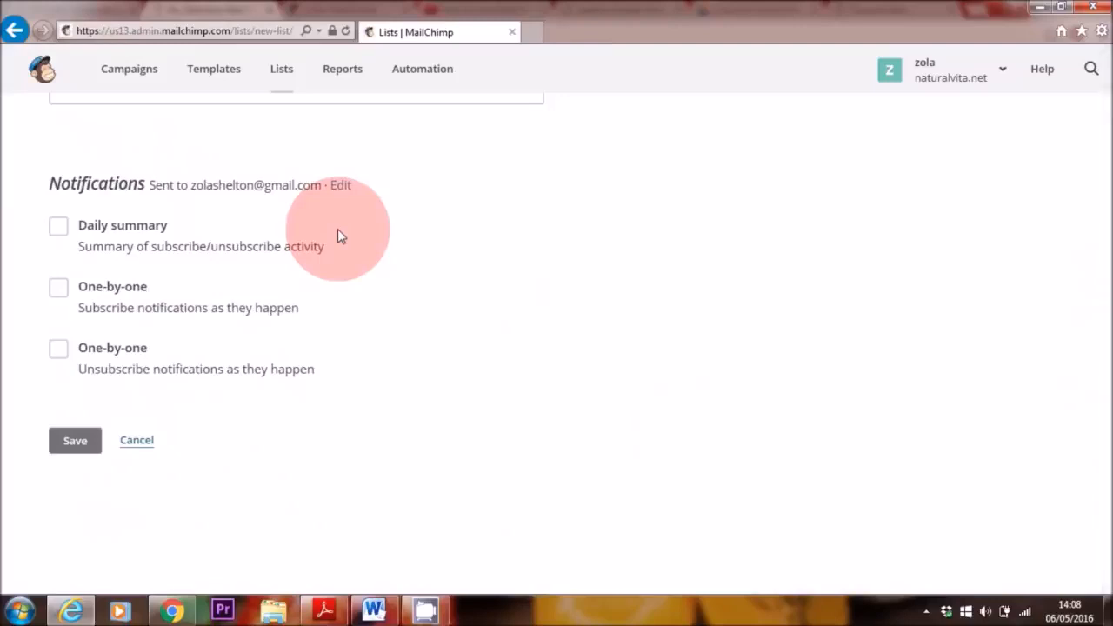
# Step: Enable one-by-one notifications for both subscribes and unsubscribes and save the new list
pyautogui.click(59, 289)
pyautogui.scroll(-1, 62, 322)
pyautogui.click(62, 294)
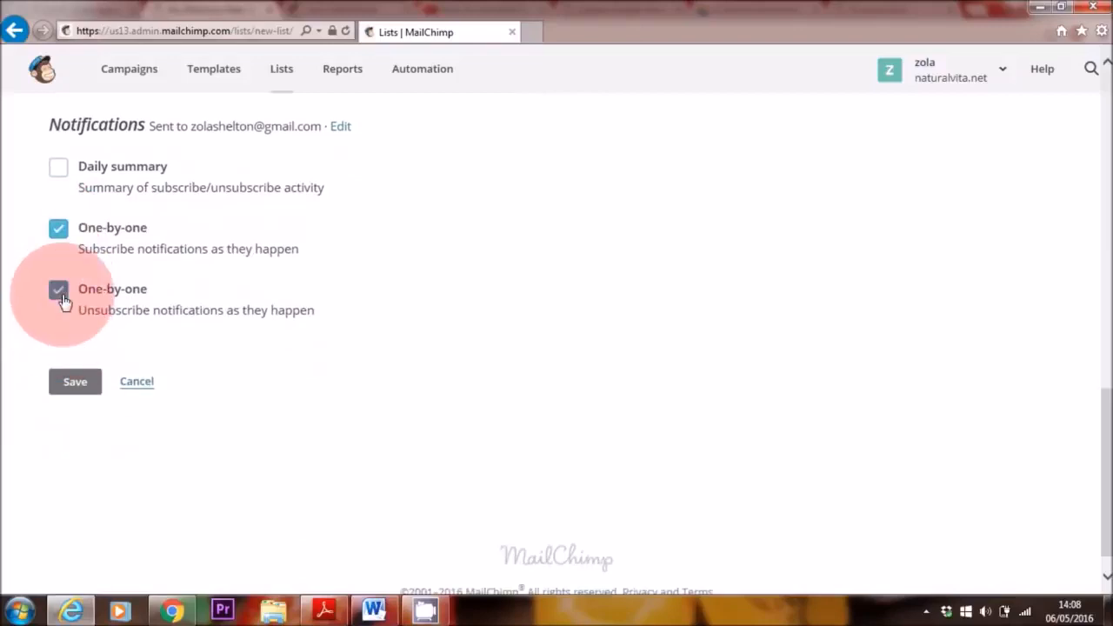
pyautogui.click(69, 384)
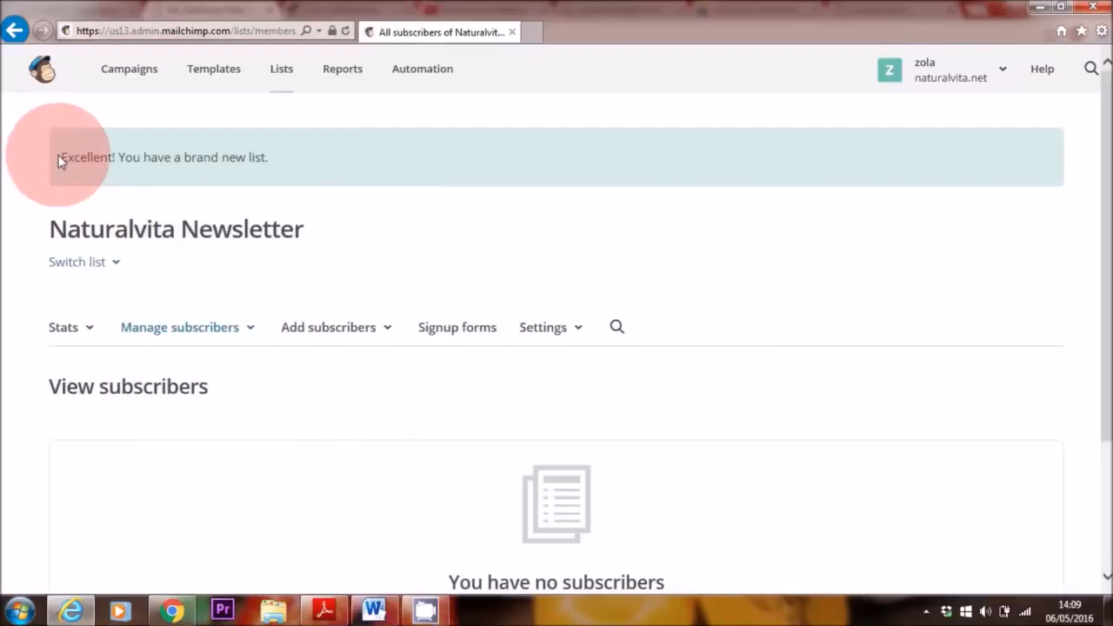
pyautogui.moveTo(62, 155); pyautogui.dragTo(280, 164)
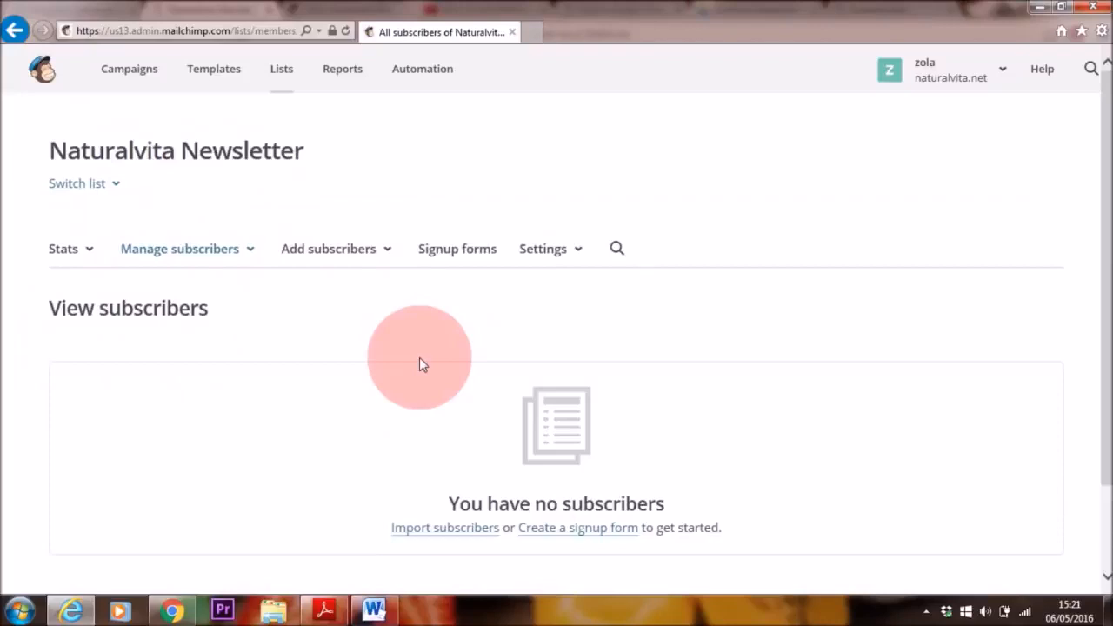
# Step: In the list's name and defaults settings, enable the final welcome email and let users pick Plain-text or HTML emails
pyautogui.click(551, 252)
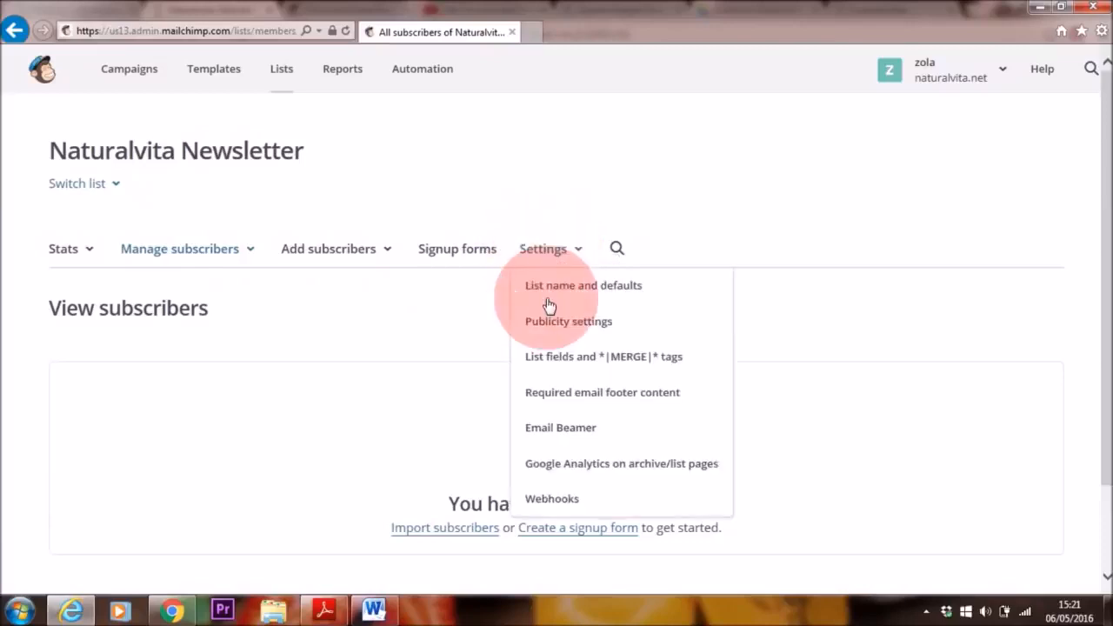
pyautogui.click(665, 290)
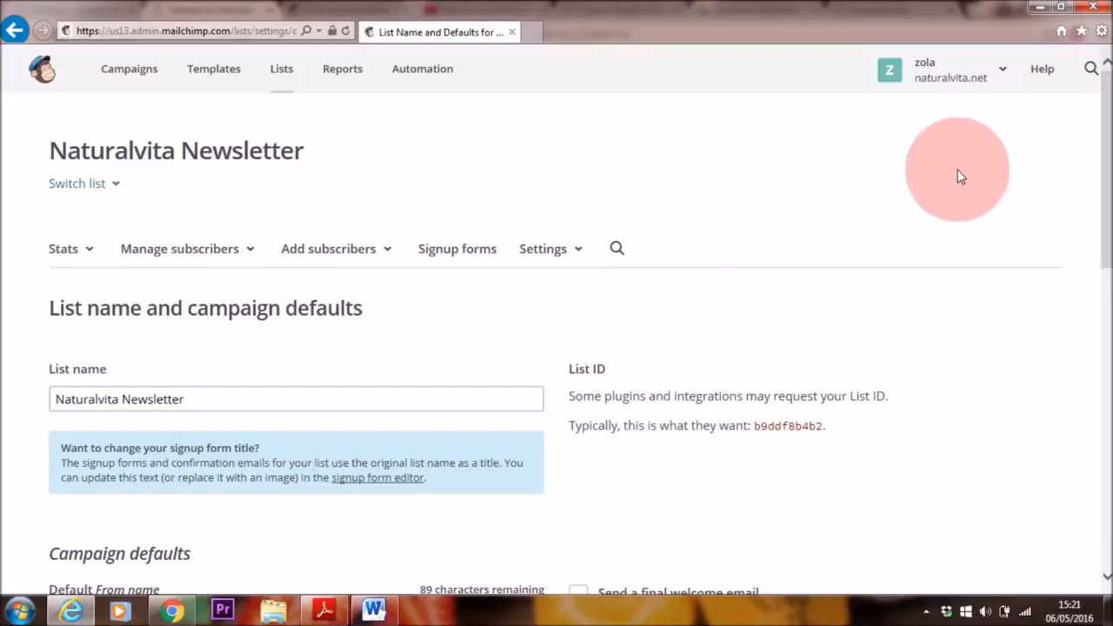
pyautogui.moveTo(1105, 122); pyautogui.dragTo(1103, 254)
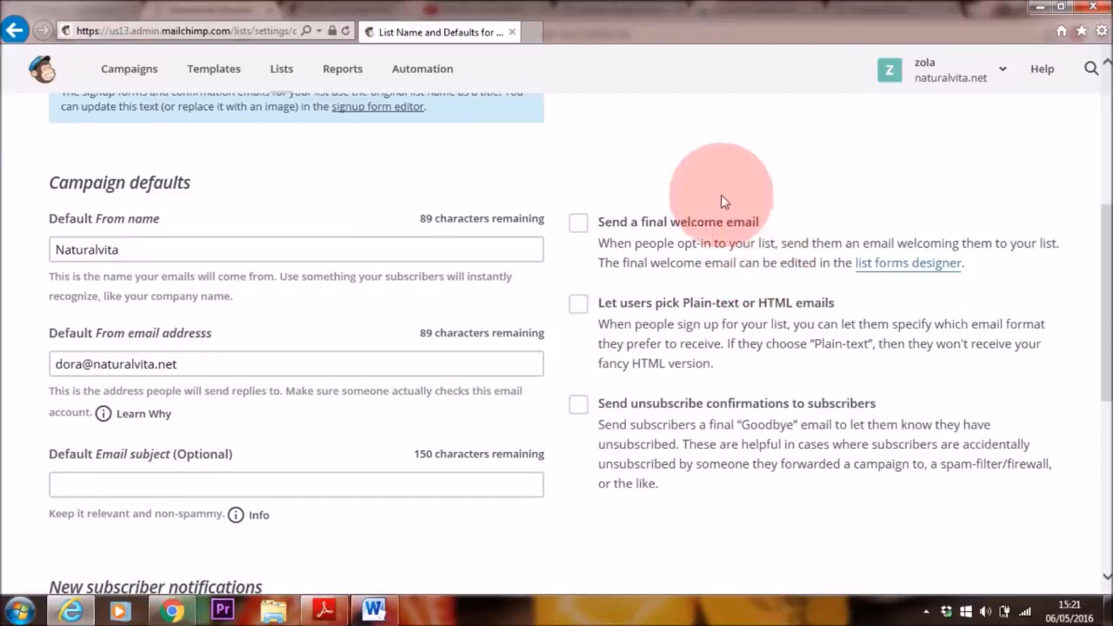
pyautogui.click(579, 223)
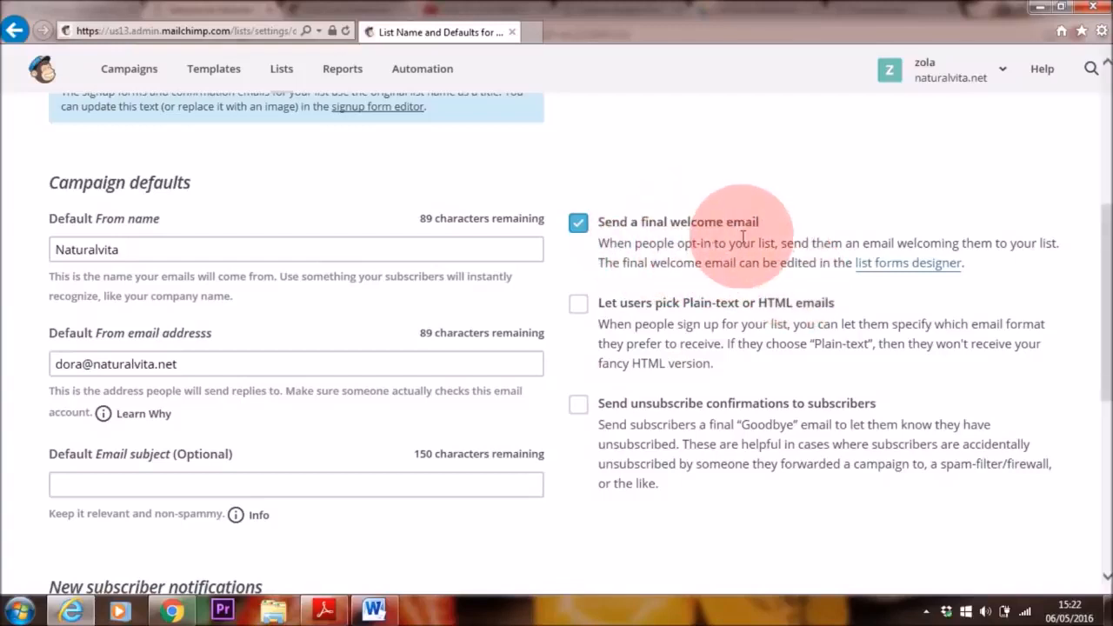
pyautogui.click(580, 304)
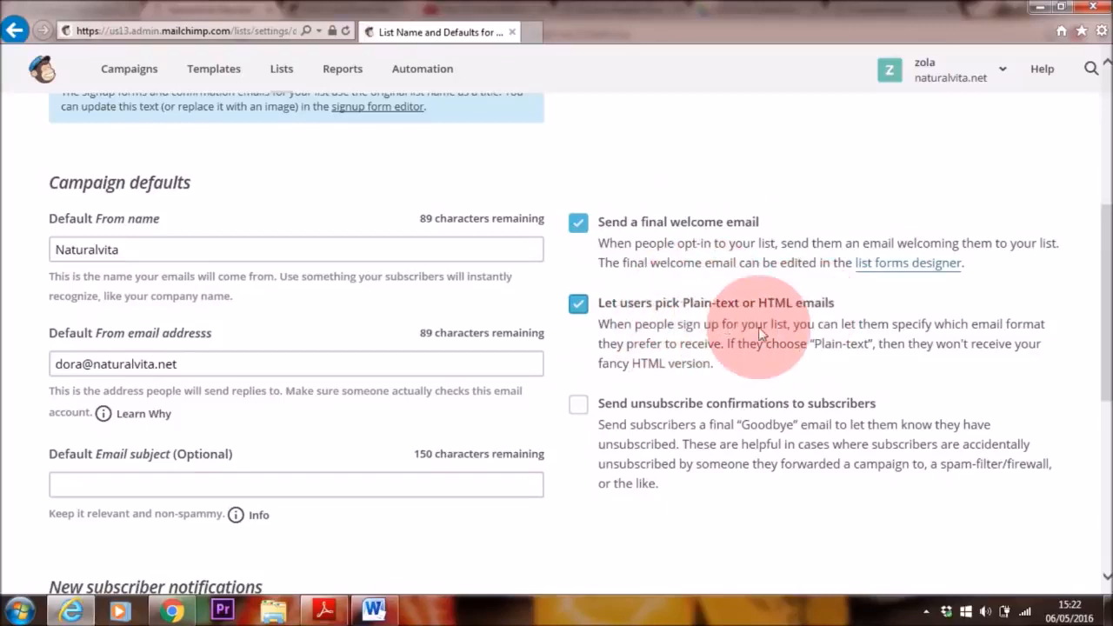
# Step: Leave unsubscribe confirmations off, save the list and campaign defaults, and check the saved settings
pyautogui.moveTo(1105, 343)
pyautogui.mouseDown()
pyautogui.moveTo(1110, 367)
pyautogui.moveTo(1110, 353)
pyautogui.mouseUp()
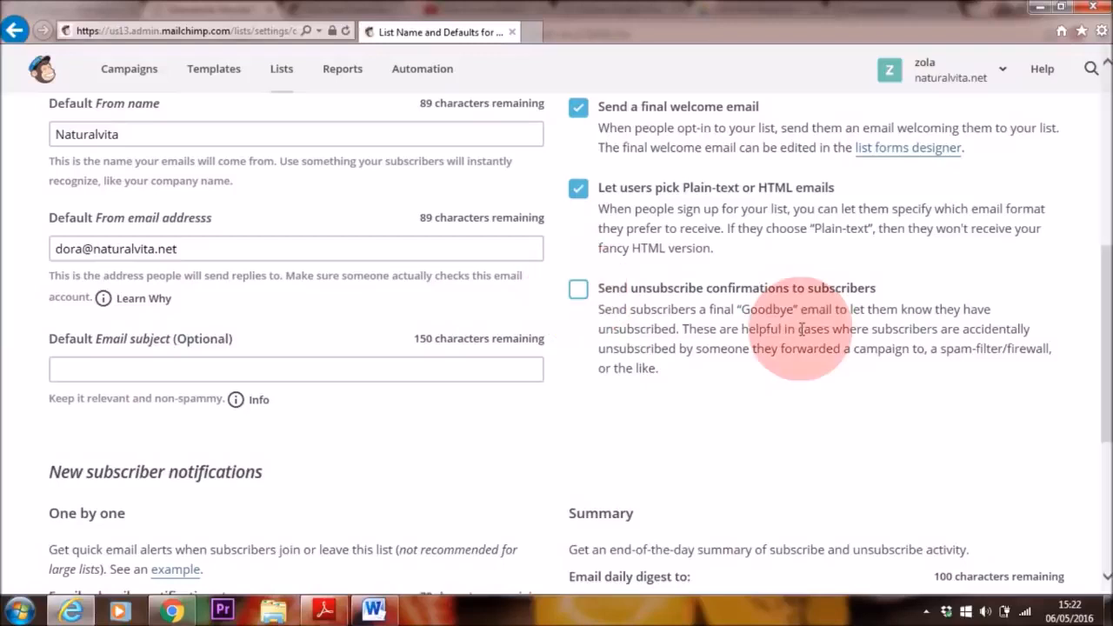
pyautogui.moveTo(1106, 363); pyautogui.dragTo(1106, 460)
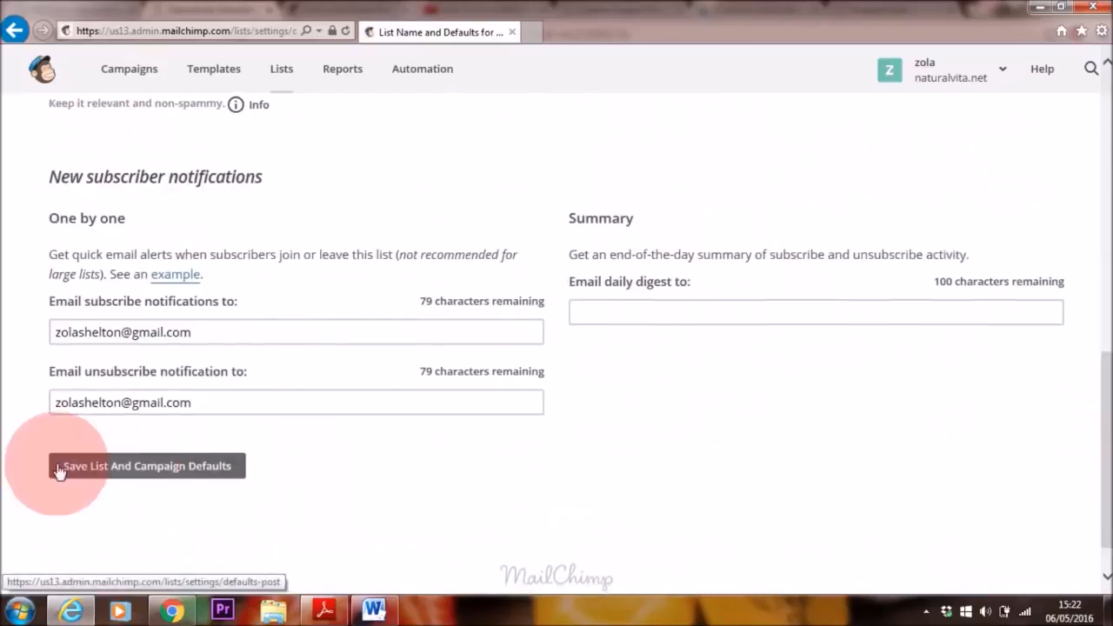
pyautogui.click(216, 474)
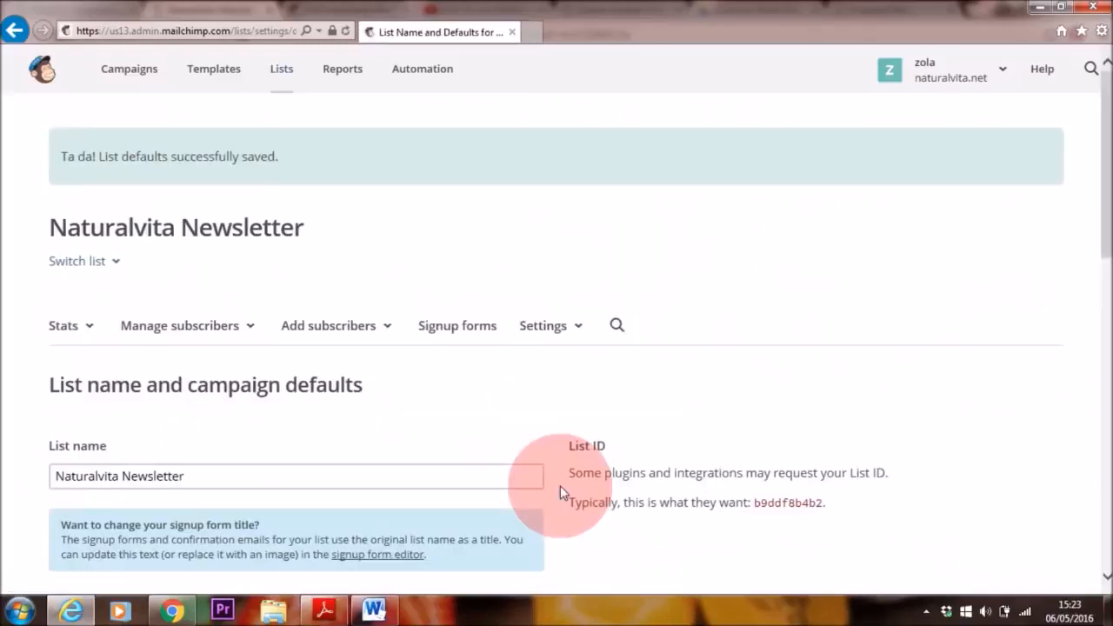
pyautogui.scroll(-5, 1100, 322)
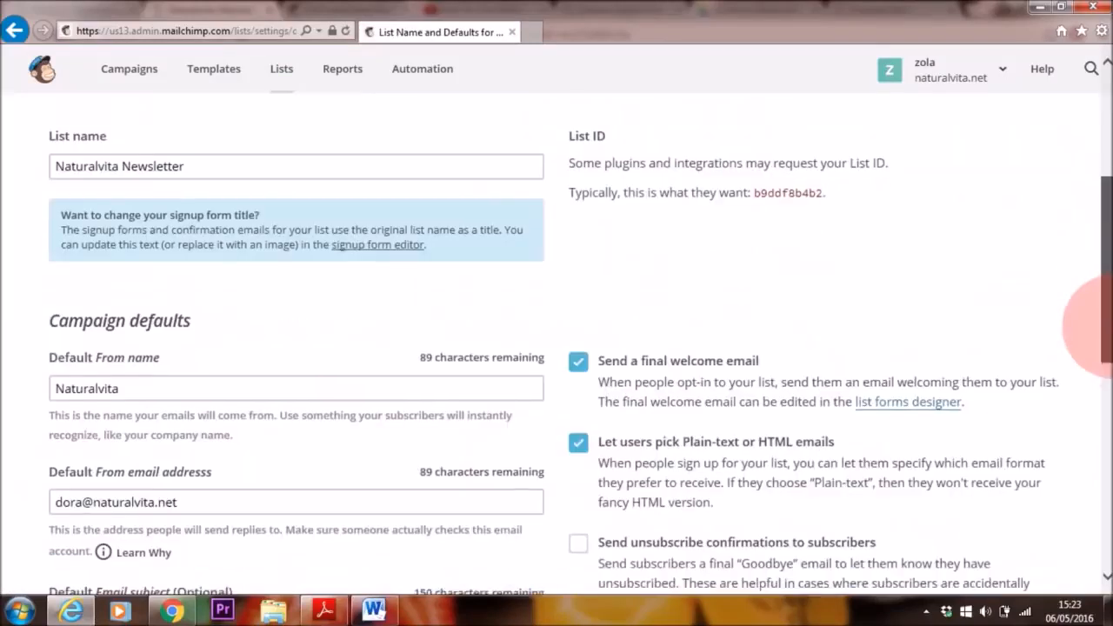
pyautogui.scroll(4, 1105, 196)
pyautogui.scroll(1, 1100, 195)
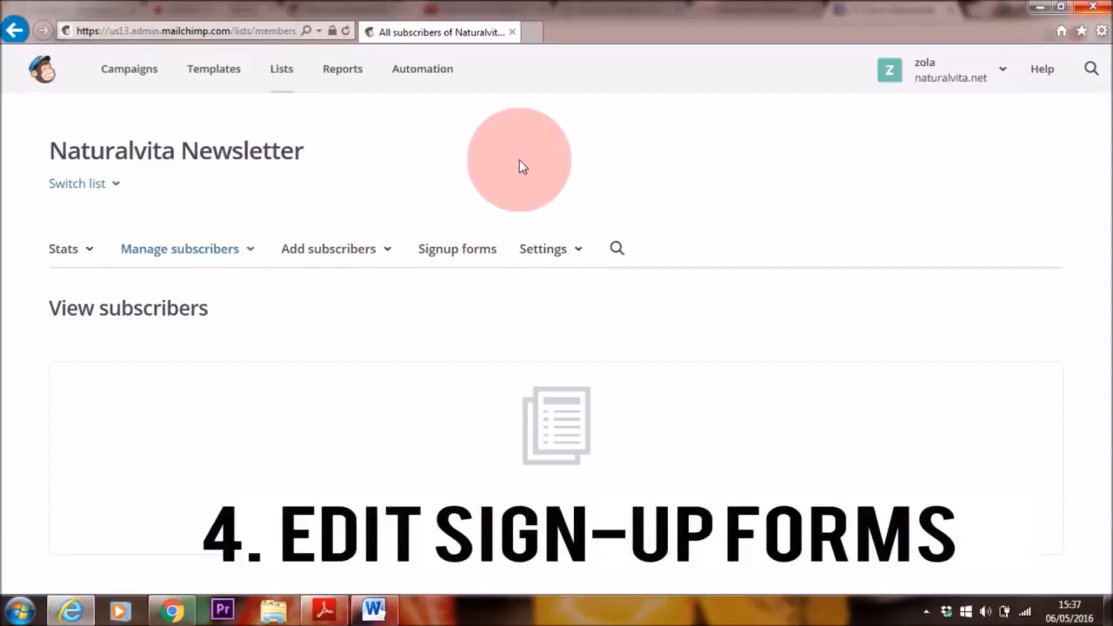
# Step: Open the list's signup forms, choose Signup form among the forms and response emails, and look over its layout
pyautogui.click(470, 258)
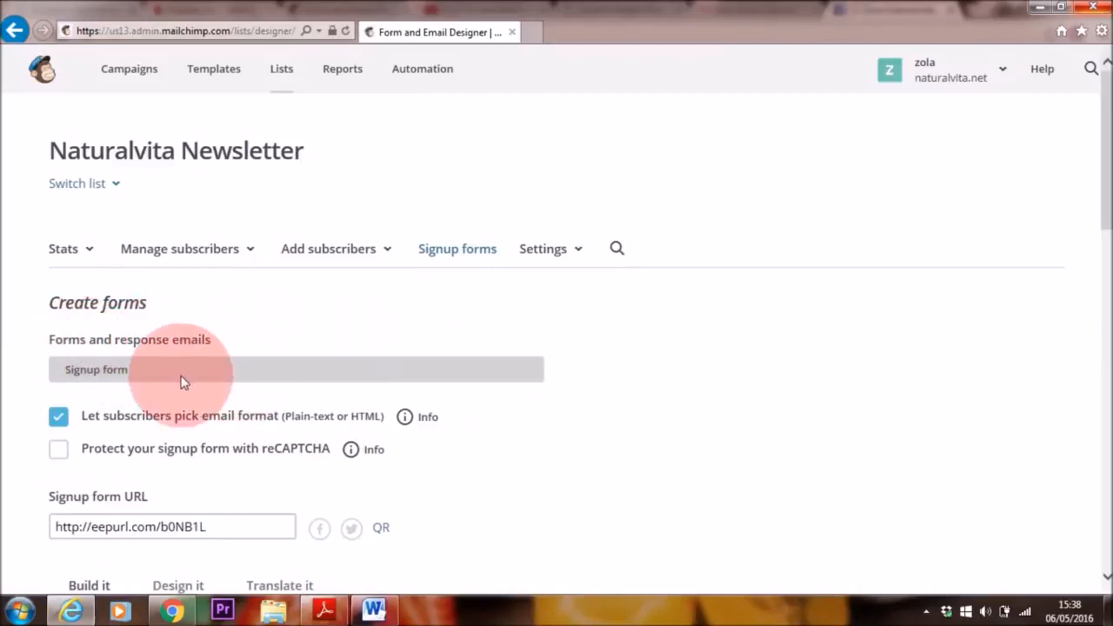
pyautogui.click(268, 371)
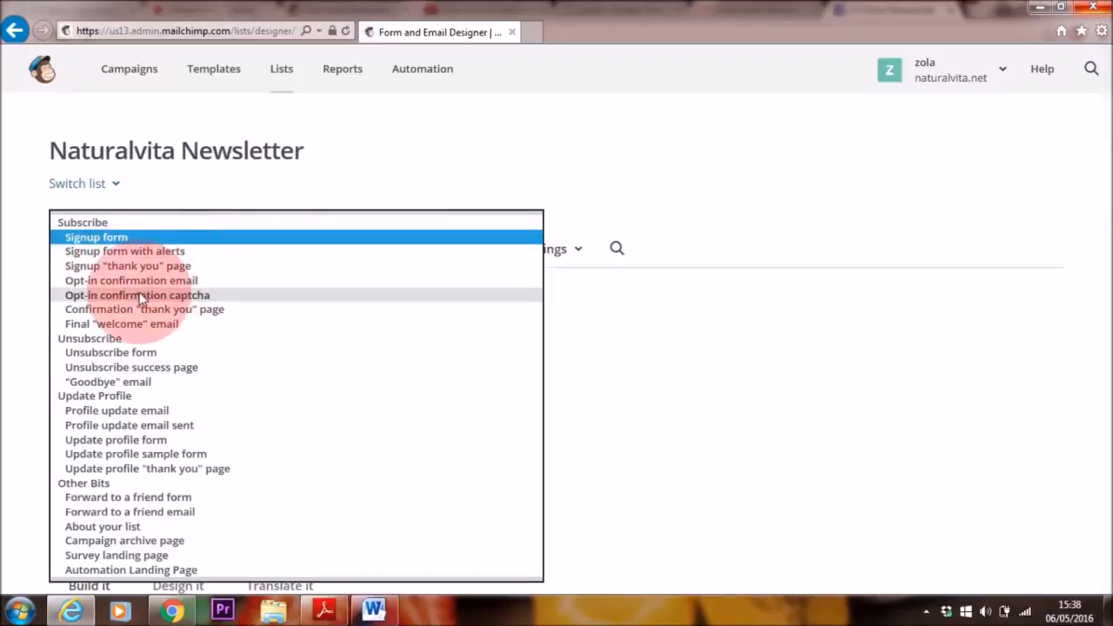
pyautogui.click(160, 236)
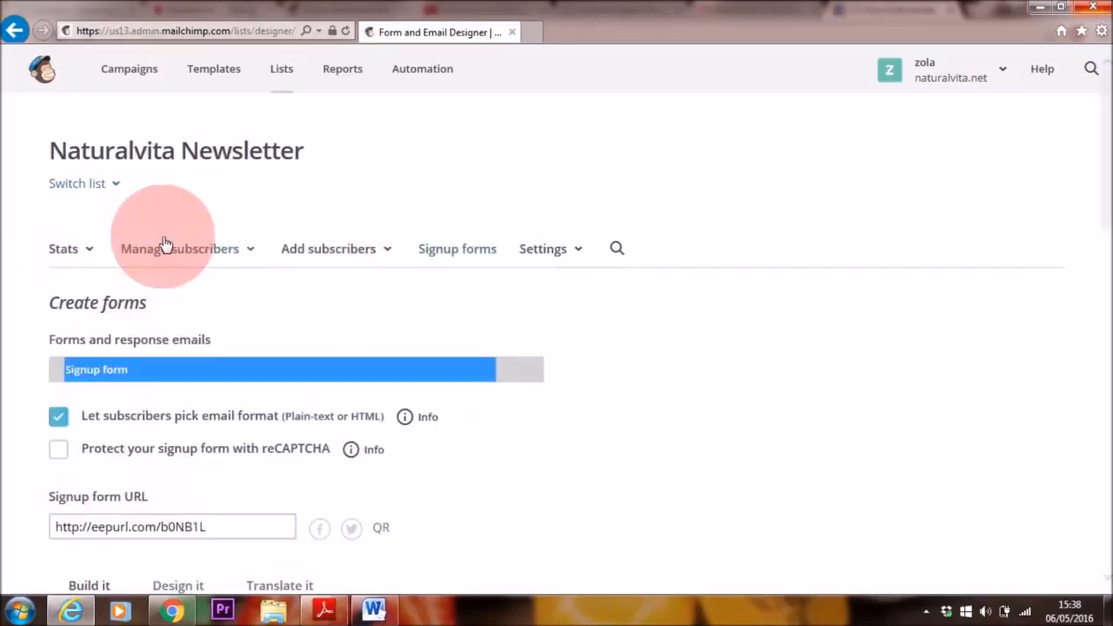
pyautogui.click(626, 338)
pyautogui.moveTo(1111, 191); pyautogui.dragTo(1108, 345)
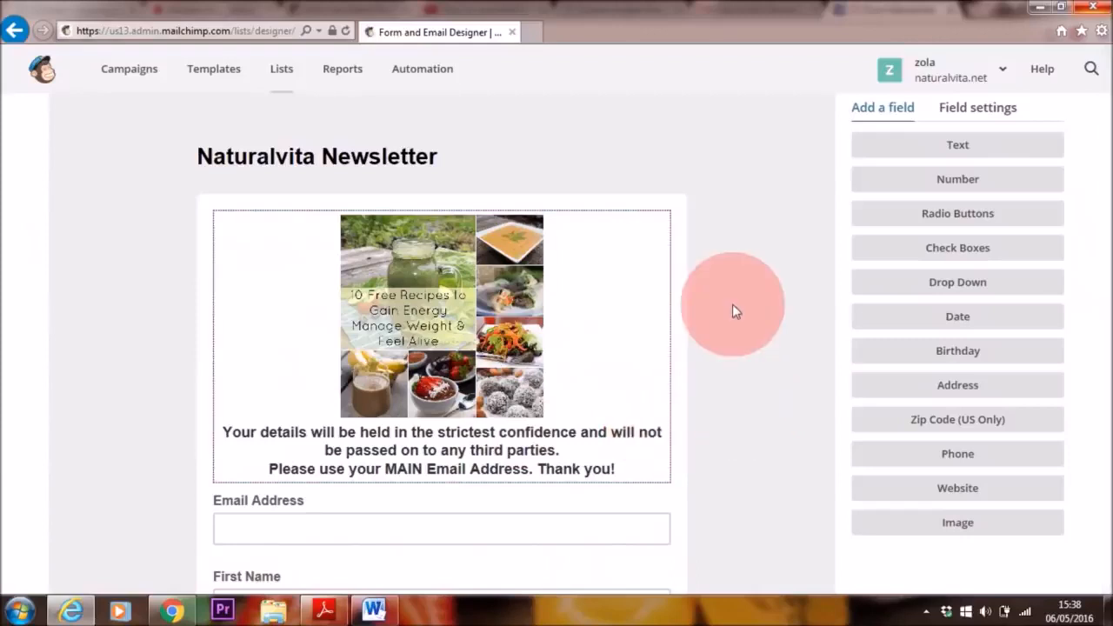
pyautogui.scroll(3, 726, 305)
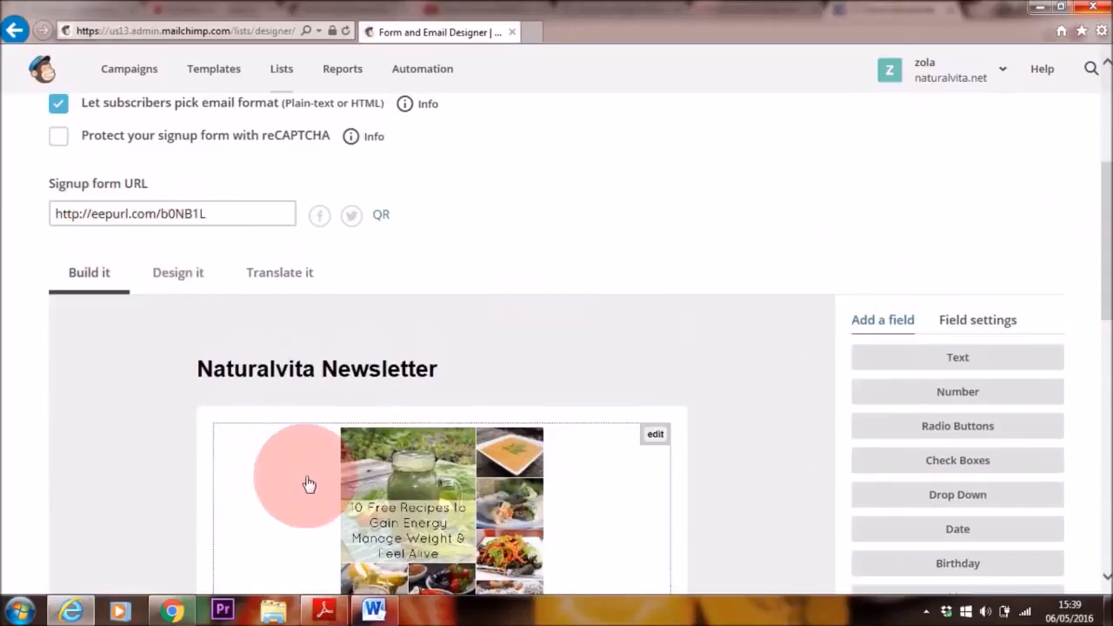
pyautogui.click(132, 224)
pyautogui.hotkey('ctrl', 'c')
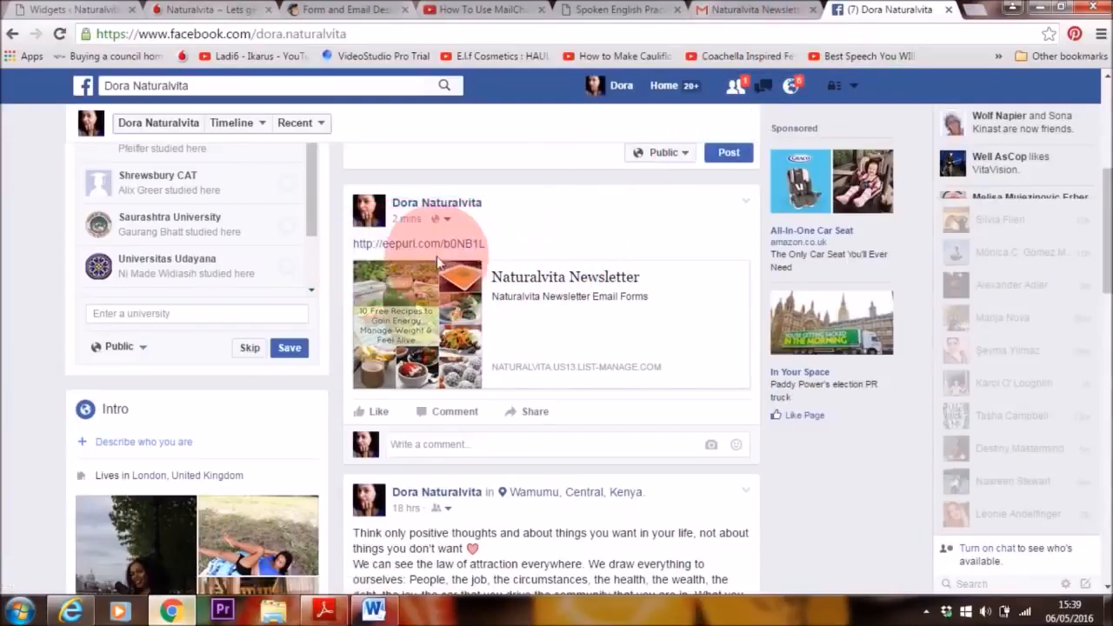
pyautogui.scroll(2, 398, 248)
pyautogui.click(465, 290)
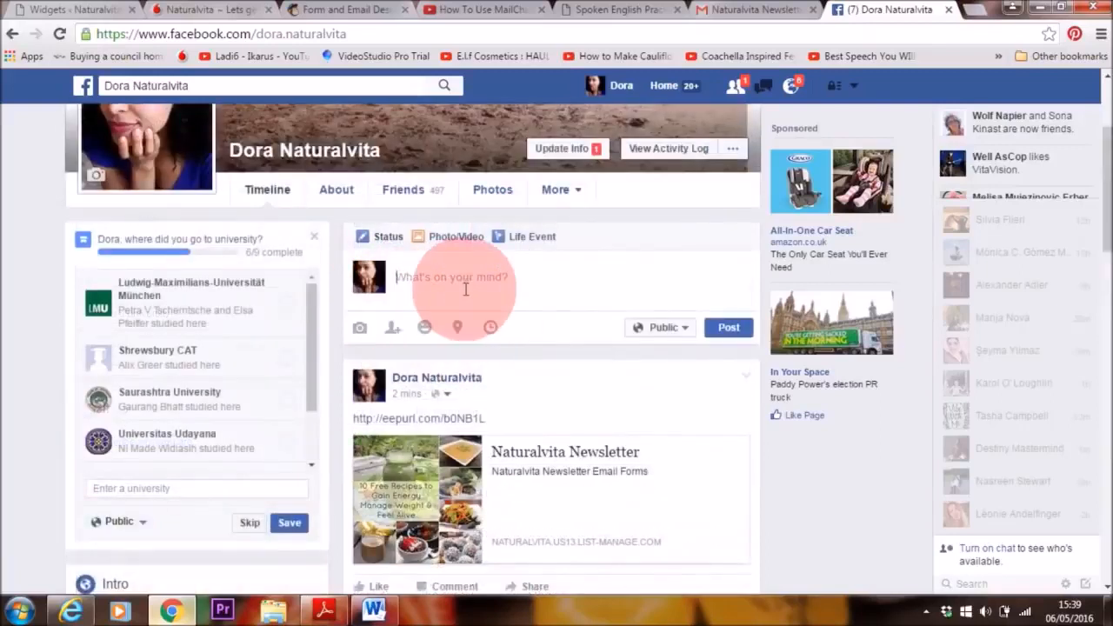
pyautogui.hotkey('ctrl', 'v')
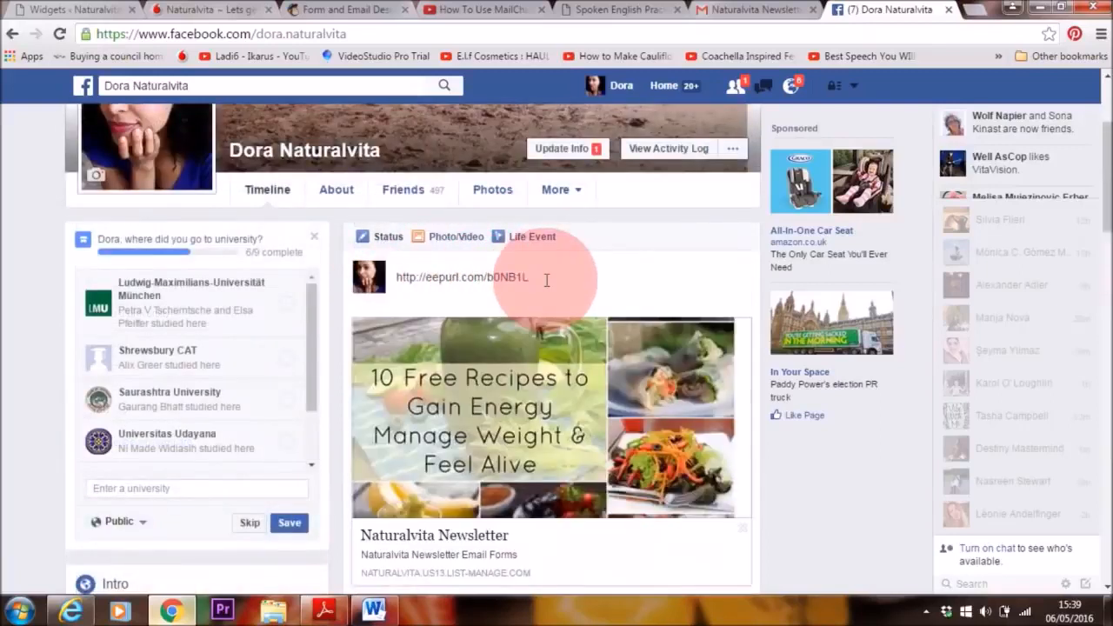
pyautogui.scroll(-2, 1100, 204)
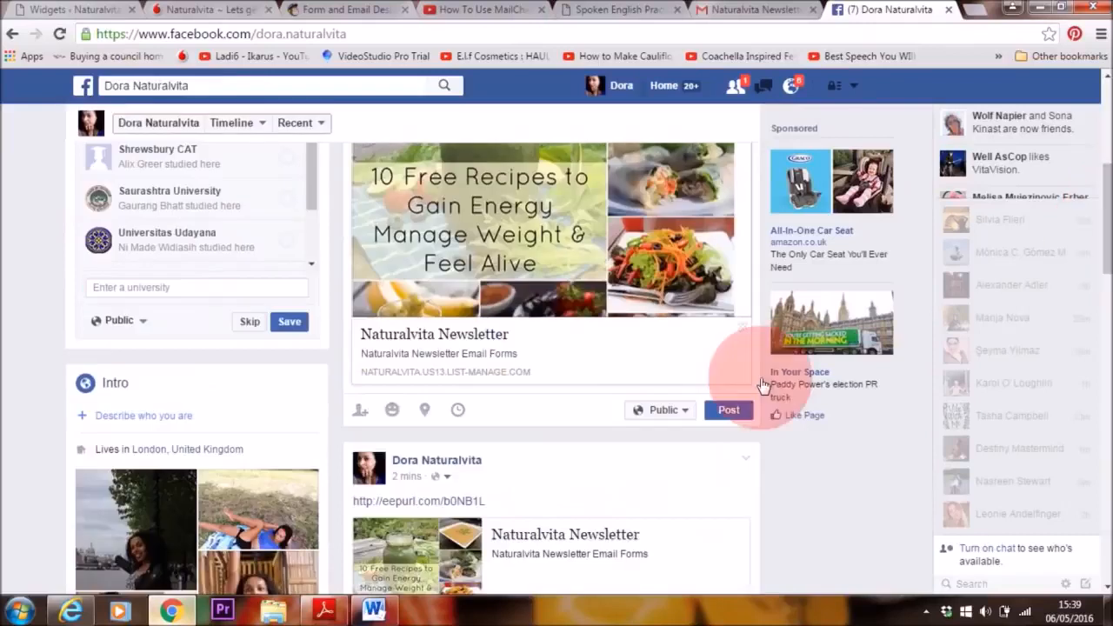
pyautogui.click(729, 411)
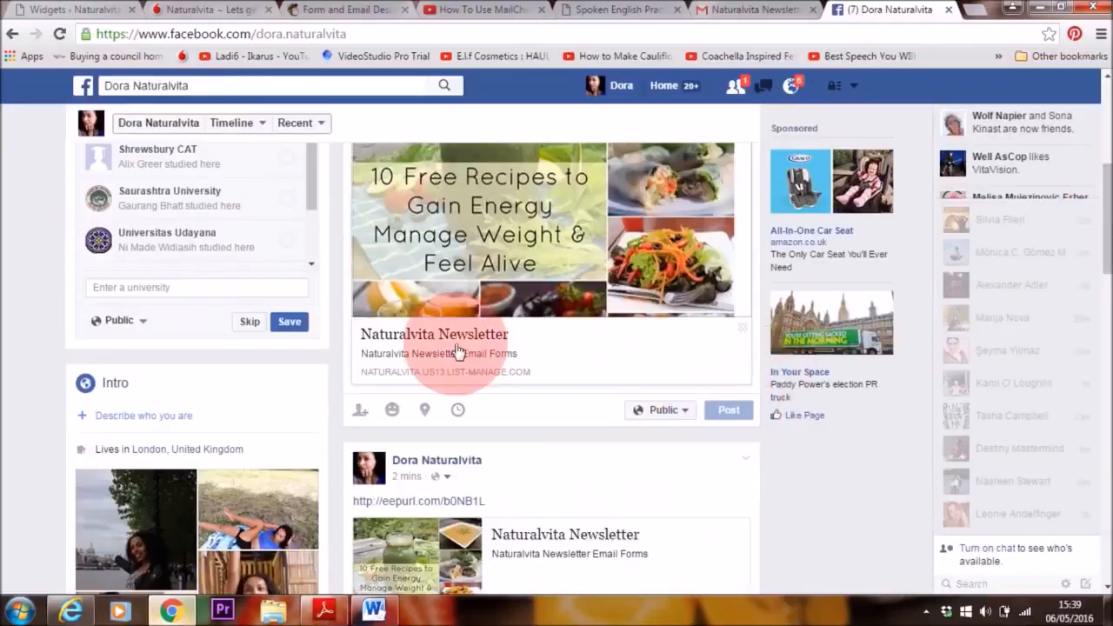
pyautogui.click(422, 219)
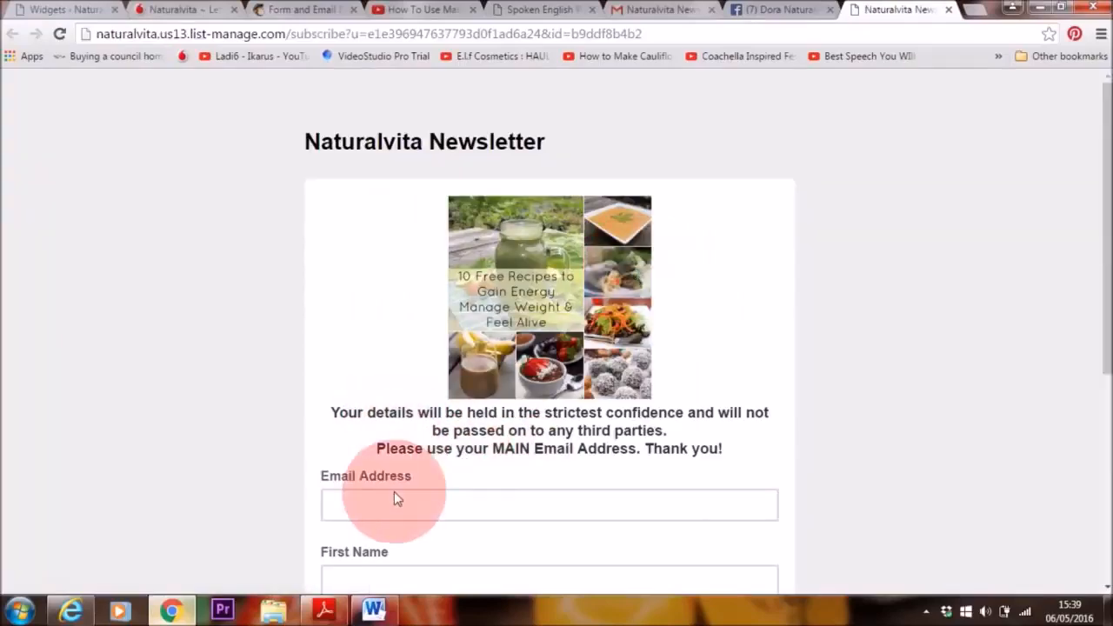
pyautogui.moveTo(1106, 236); pyautogui.dragTo(1107, 191)
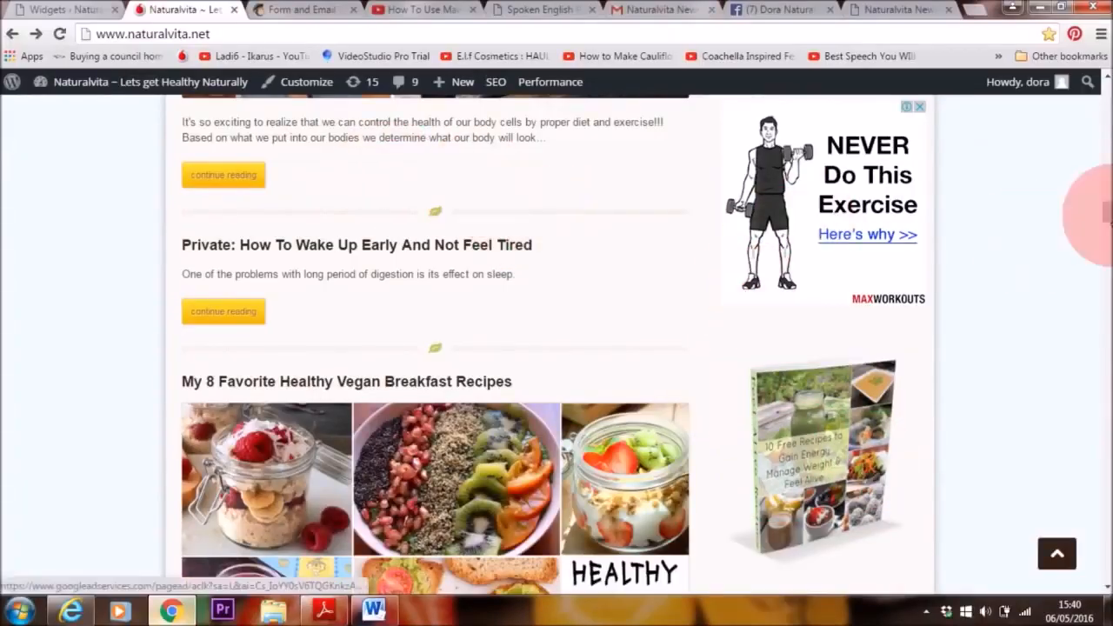
# Step: Examine how signup forms are placed on the Naturalvita and Papa-English websites, including the sidebar and end-of-post forms
pyautogui.scroll(-1, 1044, 243)
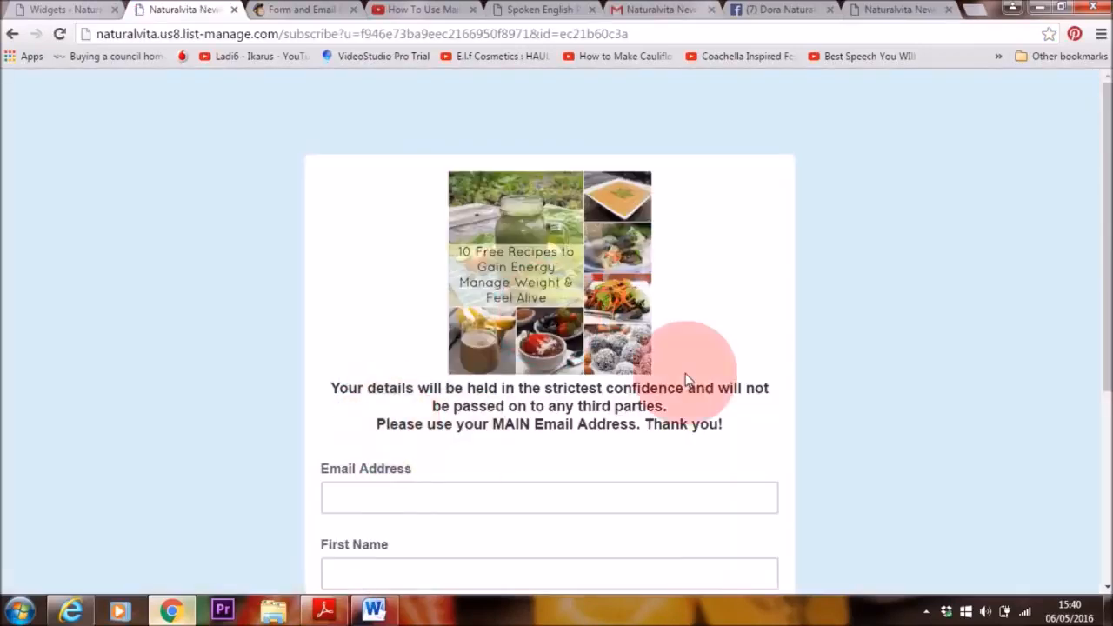
pyautogui.scroll(-2, 1091, 235)
pyautogui.scroll(-1, 1091, 231)
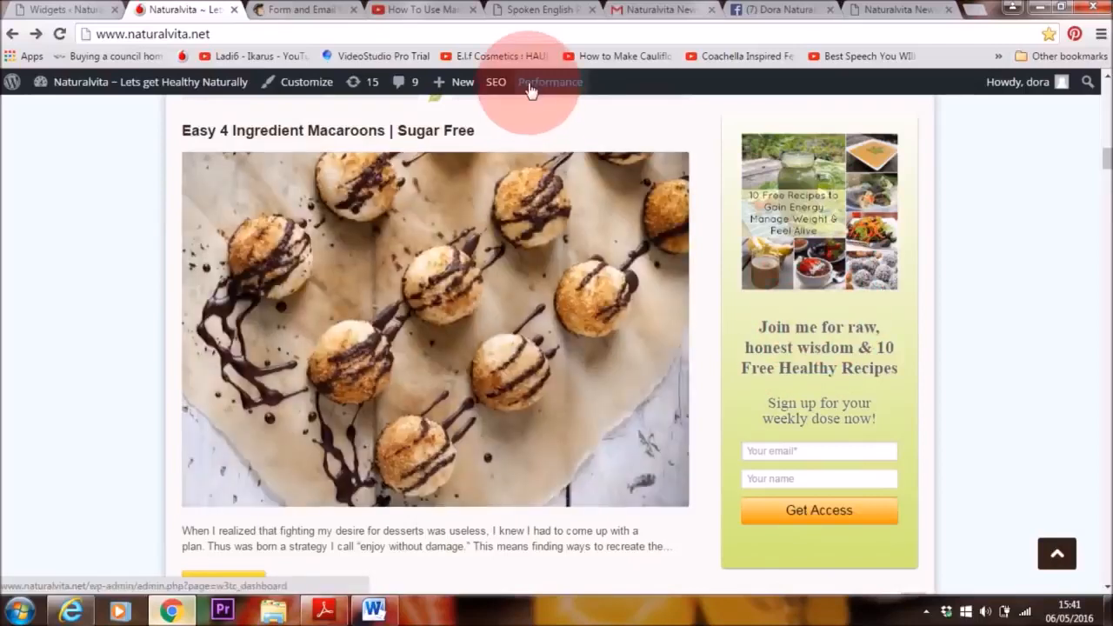
pyautogui.click(534, 17)
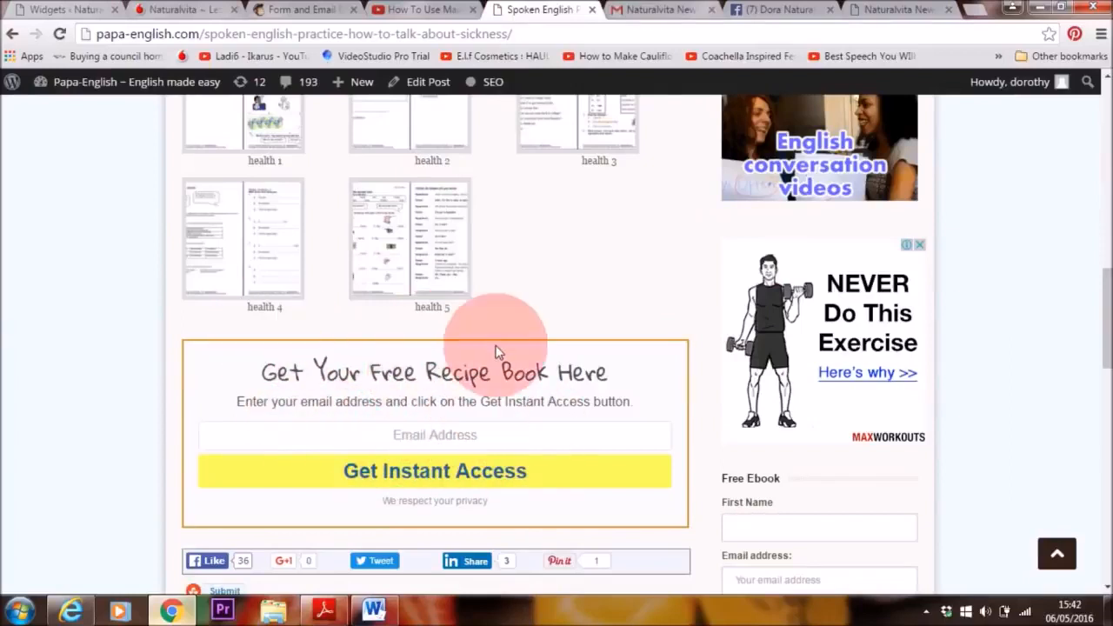
pyautogui.scroll(-1, 609, 356)
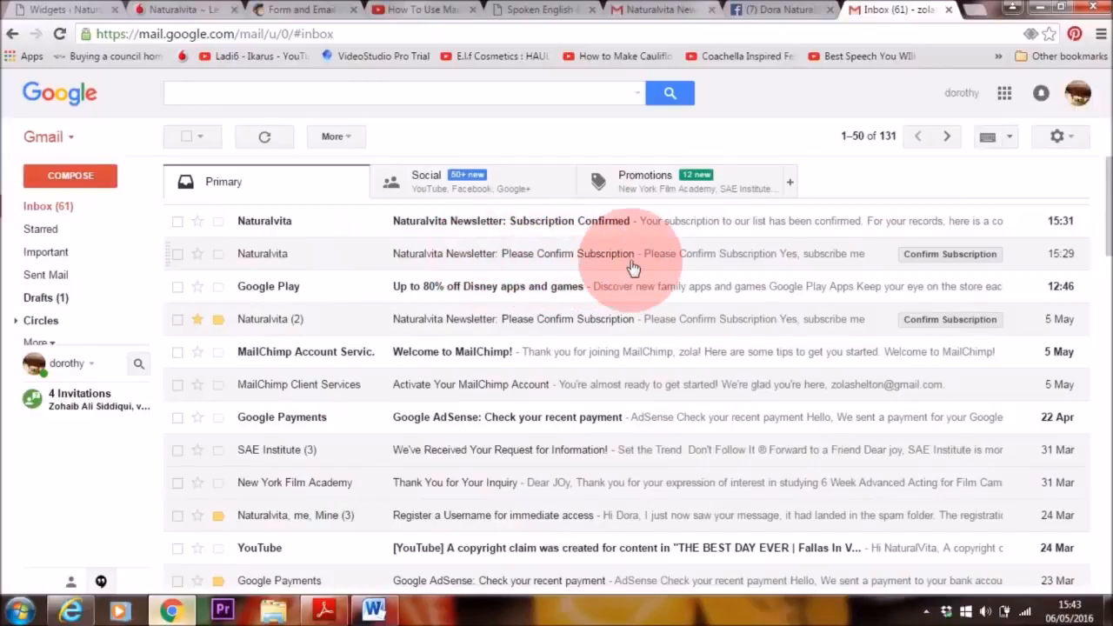
# Step: In Gmail, read the Naturalvita Newsletter "Please Confirm Subscription" email and the "Subscription Confirmed" email
pyautogui.click(562, 253)
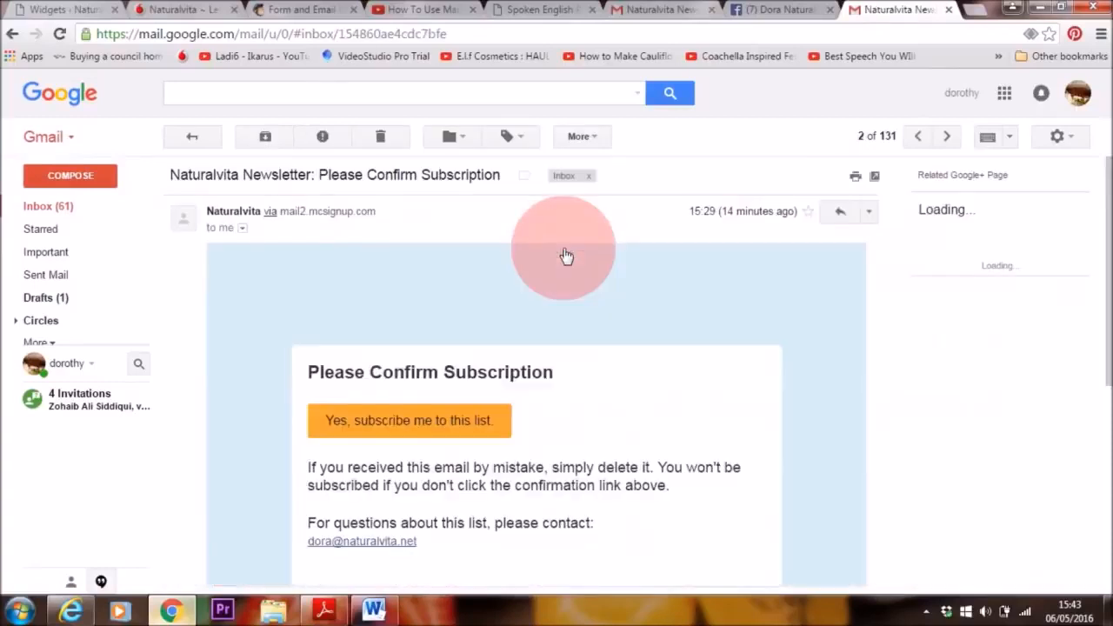
pyautogui.scroll(-1, 1102, 252)
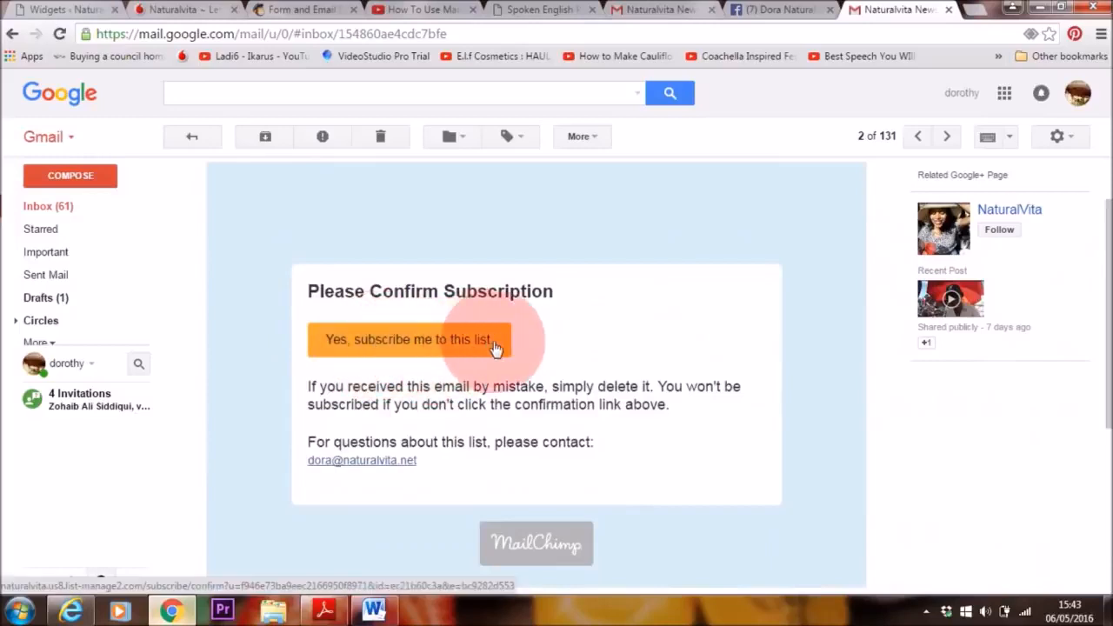
pyautogui.click(56, 207)
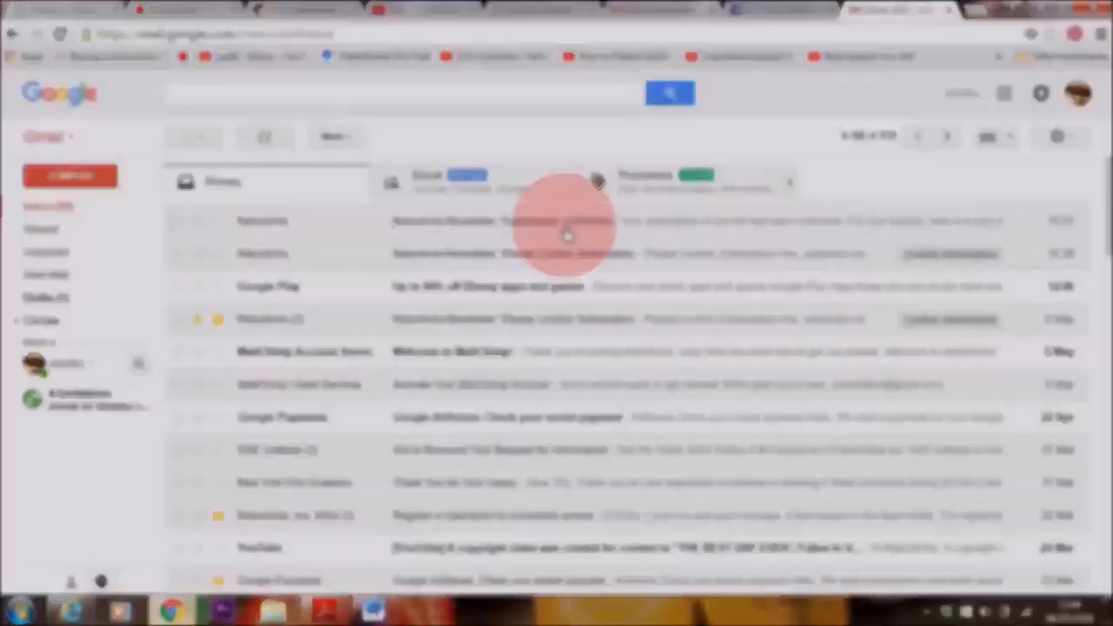
pyautogui.click(566, 230)
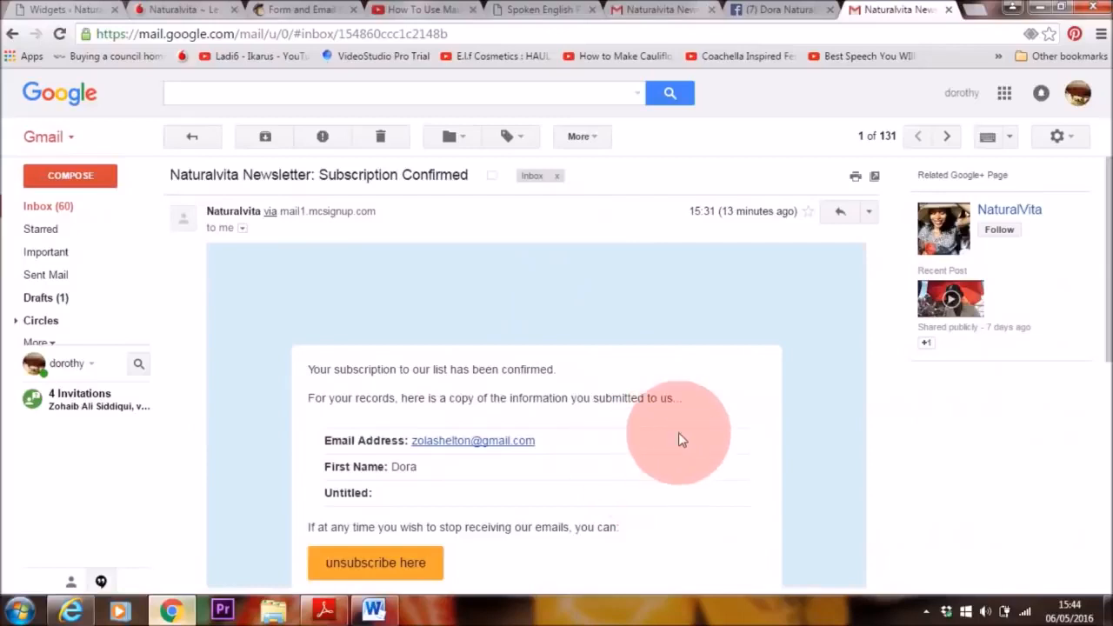
pyautogui.scroll(-1, 1103, 278)
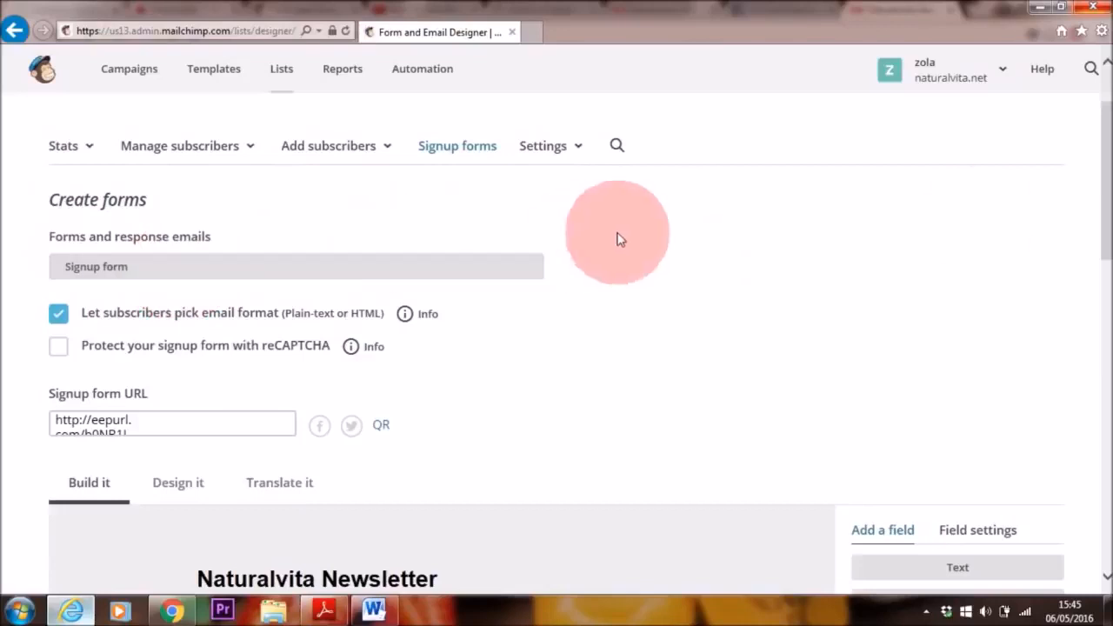
# Step: Back in the MailChimp signup form designer, open the form's header content for editing and delete its recipe image and text
pyautogui.moveTo(1103, 186); pyautogui.dragTo(1100, 319)
pyautogui.moveTo(653, 224)
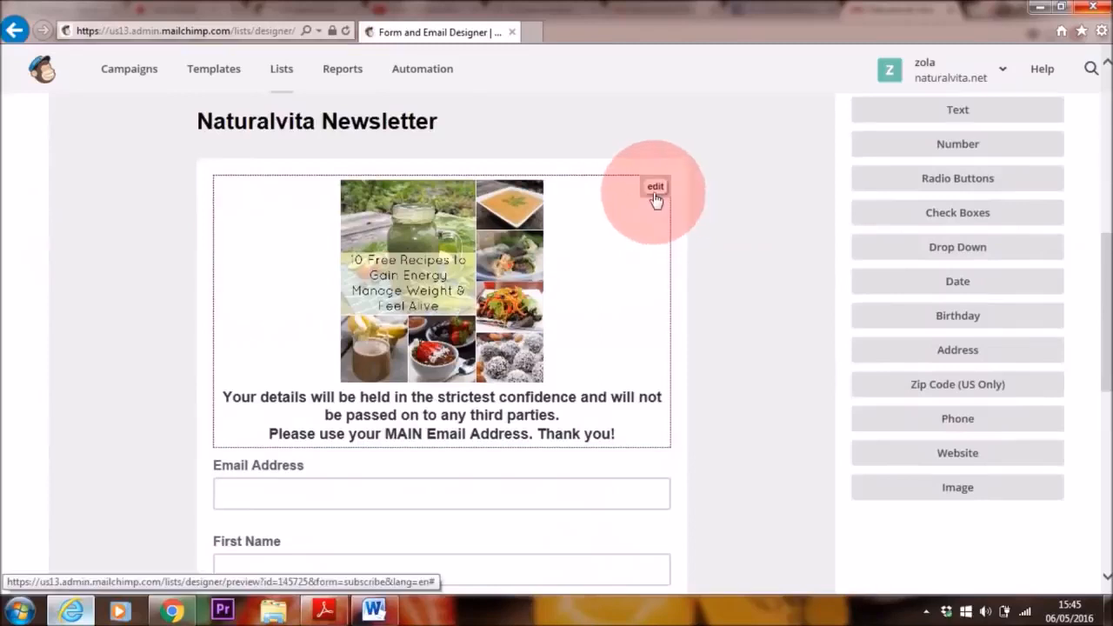
pyautogui.click(652, 188)
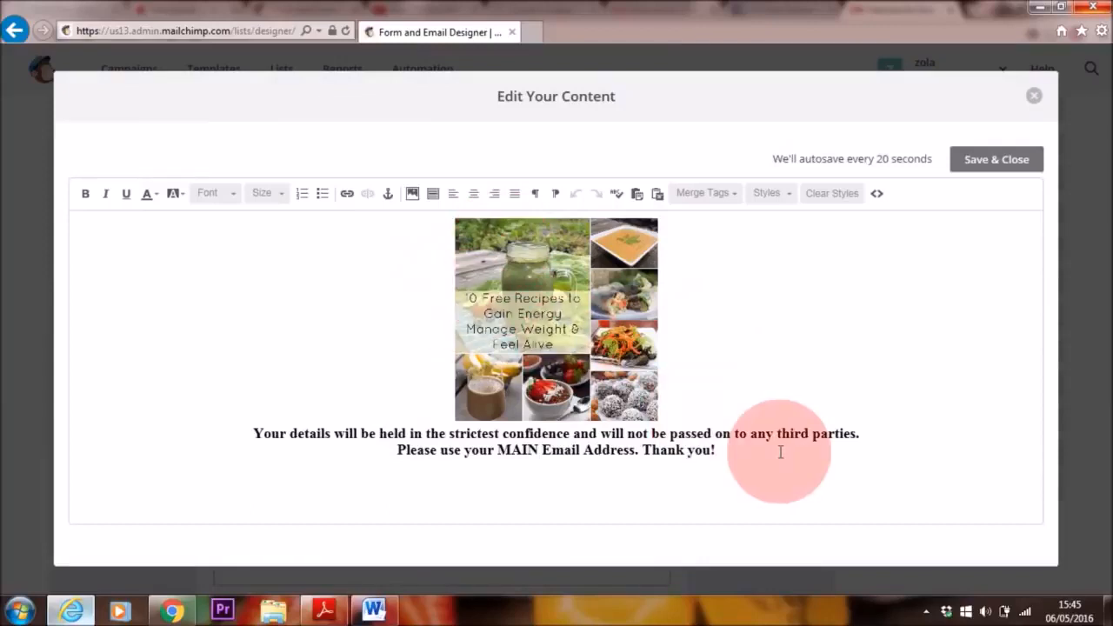
pyautogui.tripleClick(781, 452)
pyautogui.click(522, 280)
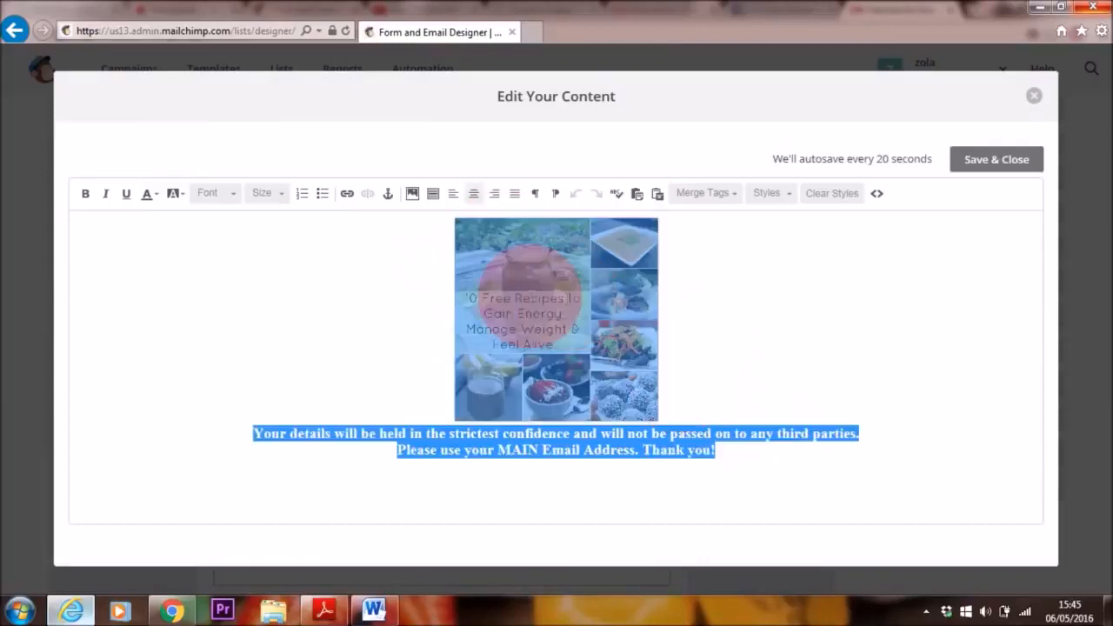
pyautogui.press('Delete')
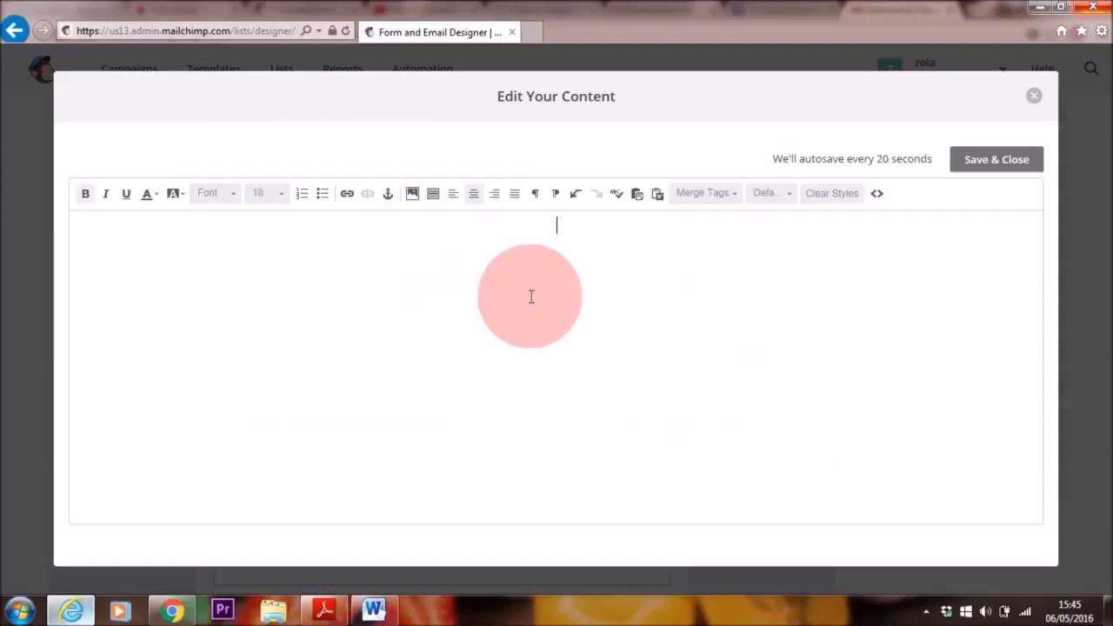
# Step: Browse the computer for a header image to upload through the File Manager, and cancel without choosing a file
pyautogui.click(413, 196)
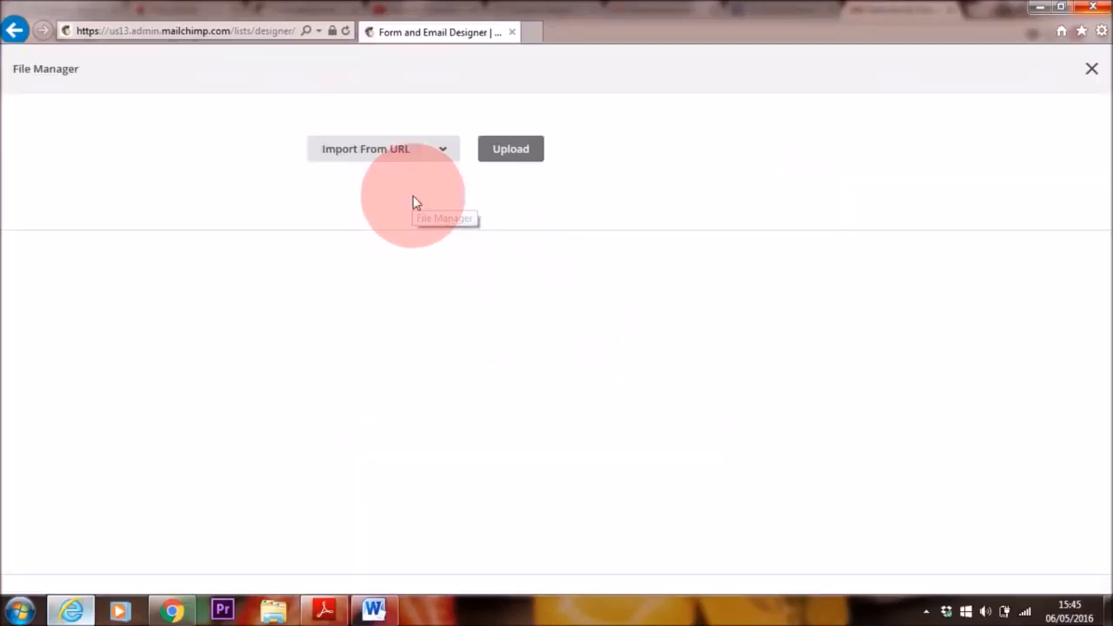
pyautogui.click(488, 417)
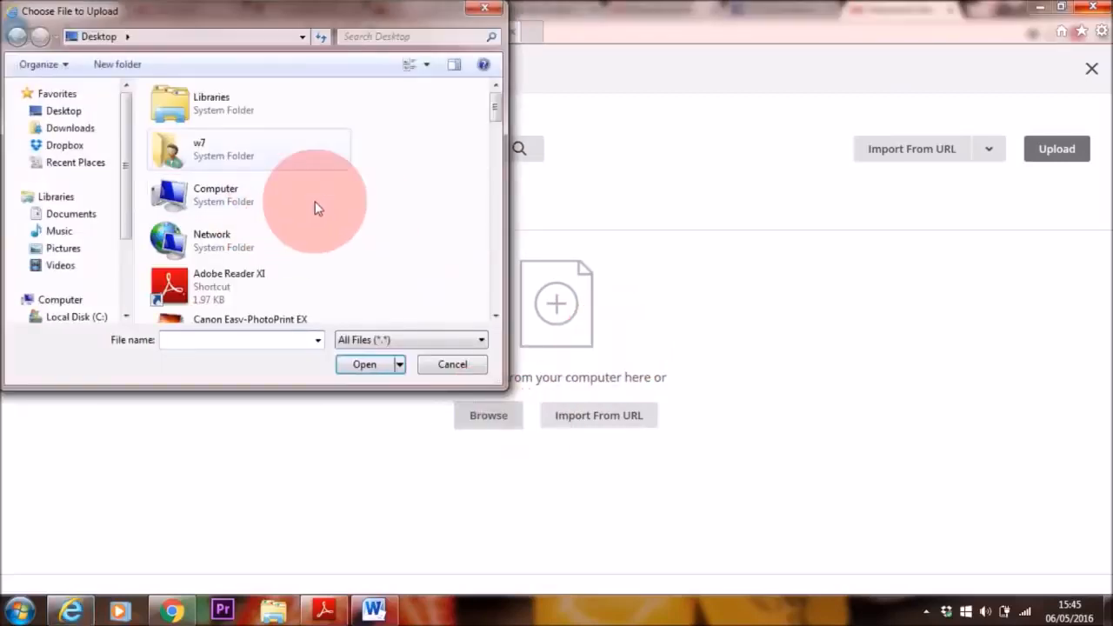
pyautogui.click(450, 365)
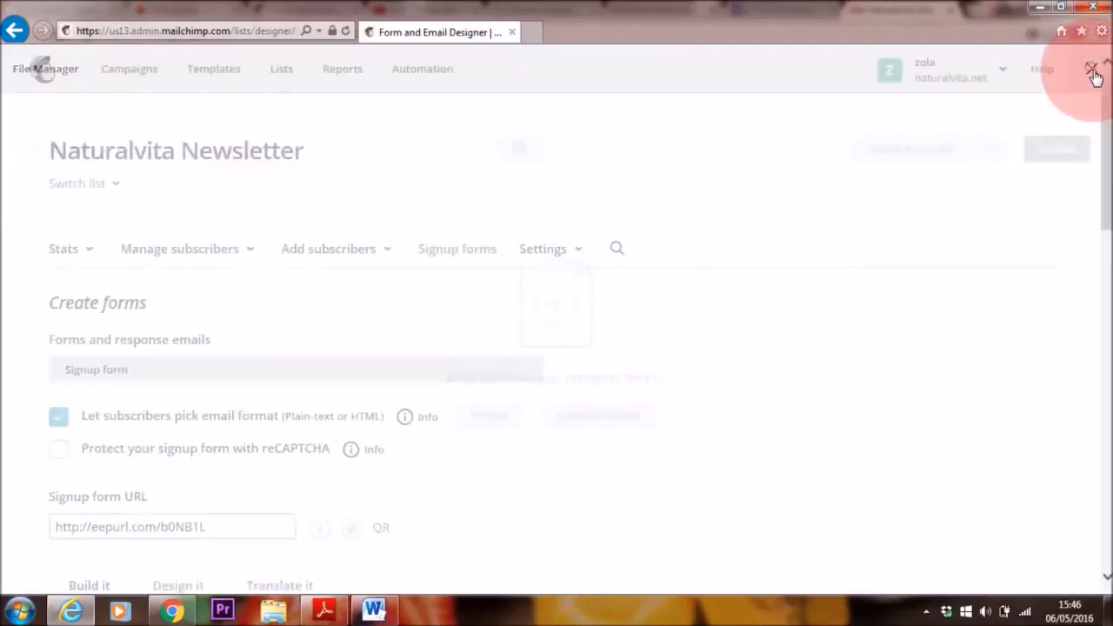
pyautogui.click(1092, 71)
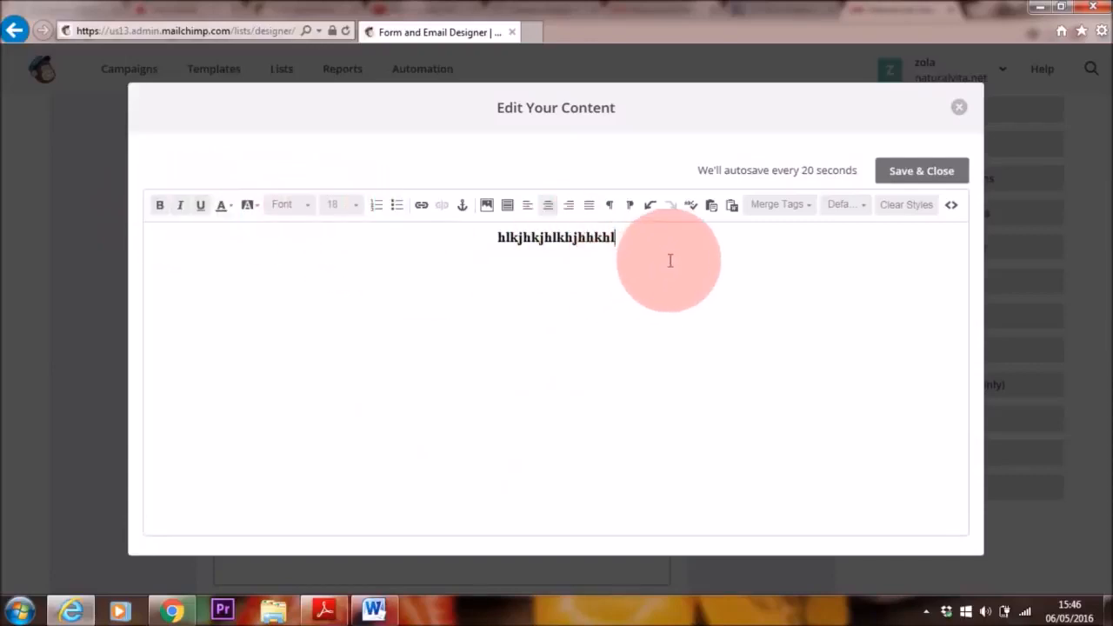
# Step: Undo the edits to the header content to restore the recipe image and text, and close the editor without saving
pyautogui.click(648, 209)
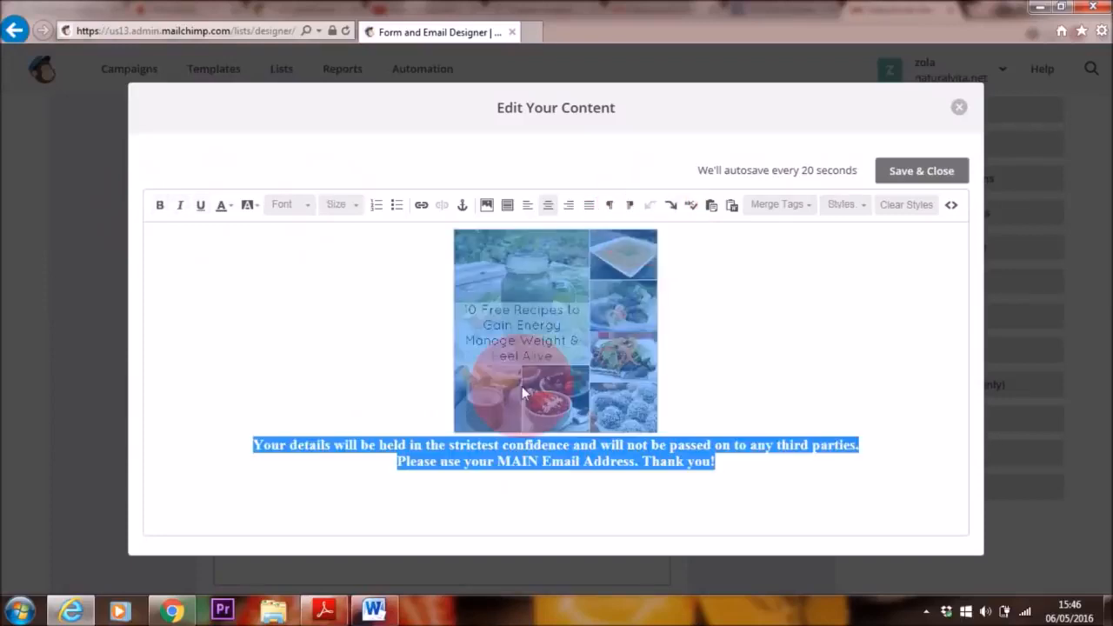
pyautogui.click(751, 375)
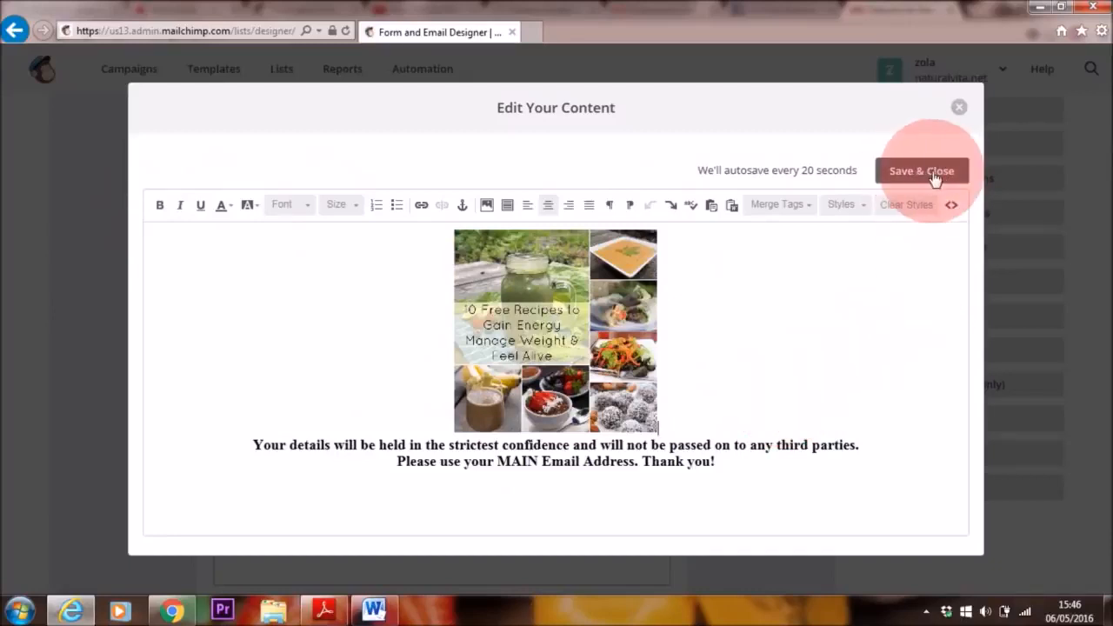
pyautogui.click(960, 107)
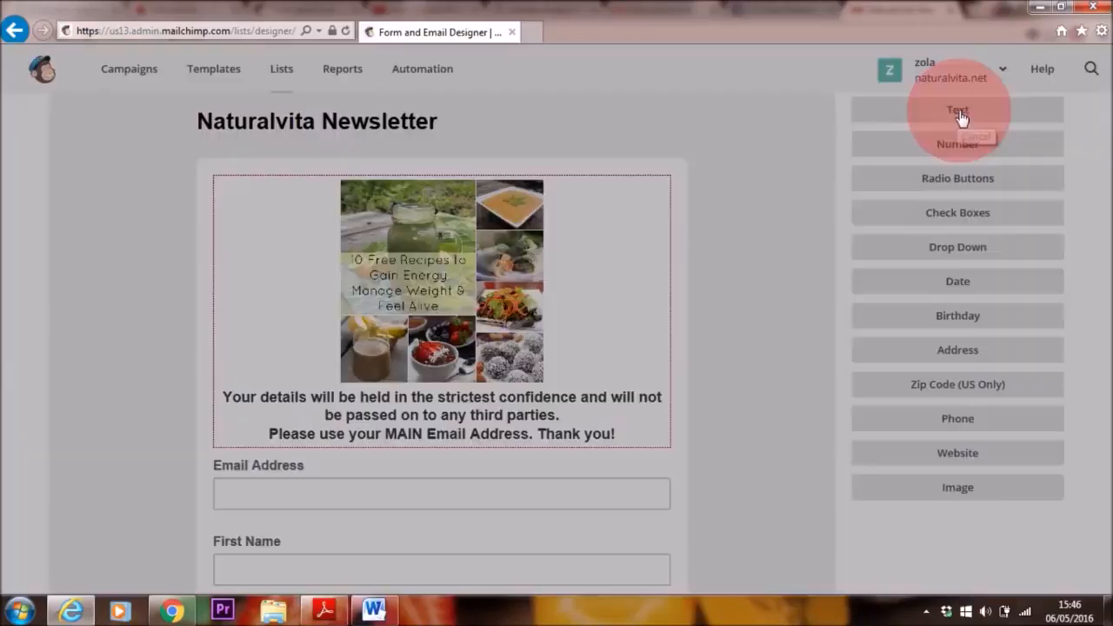
# Step: In the form's page design settings, change the page background to the light turquoise #d0faf5
pyautogui.scroll(2, 328, 261)
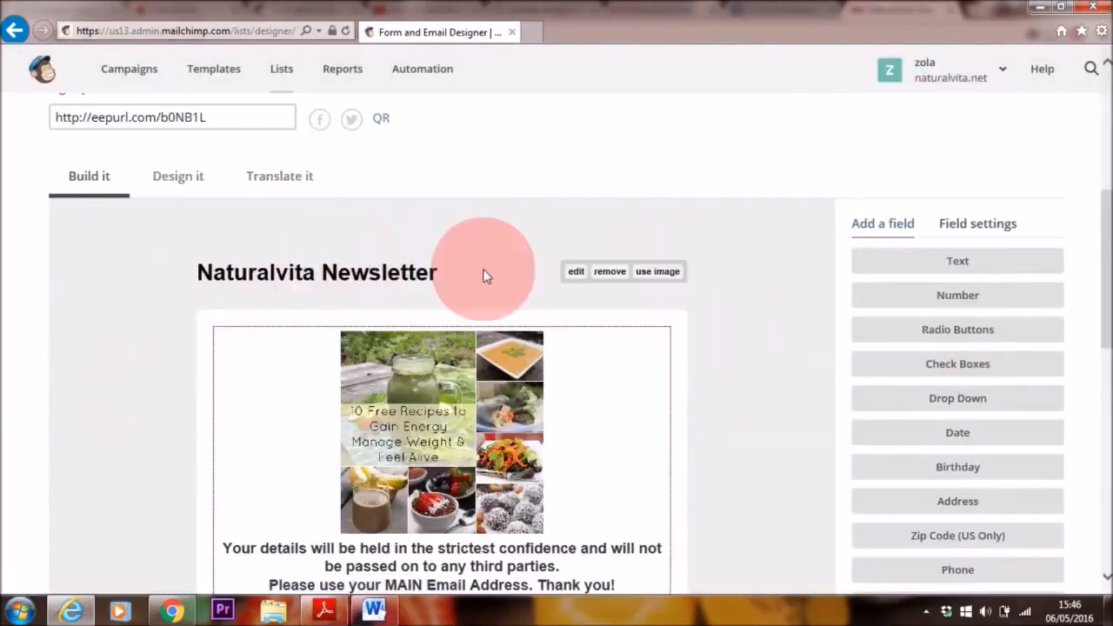
pyautogui.click(169, 183)
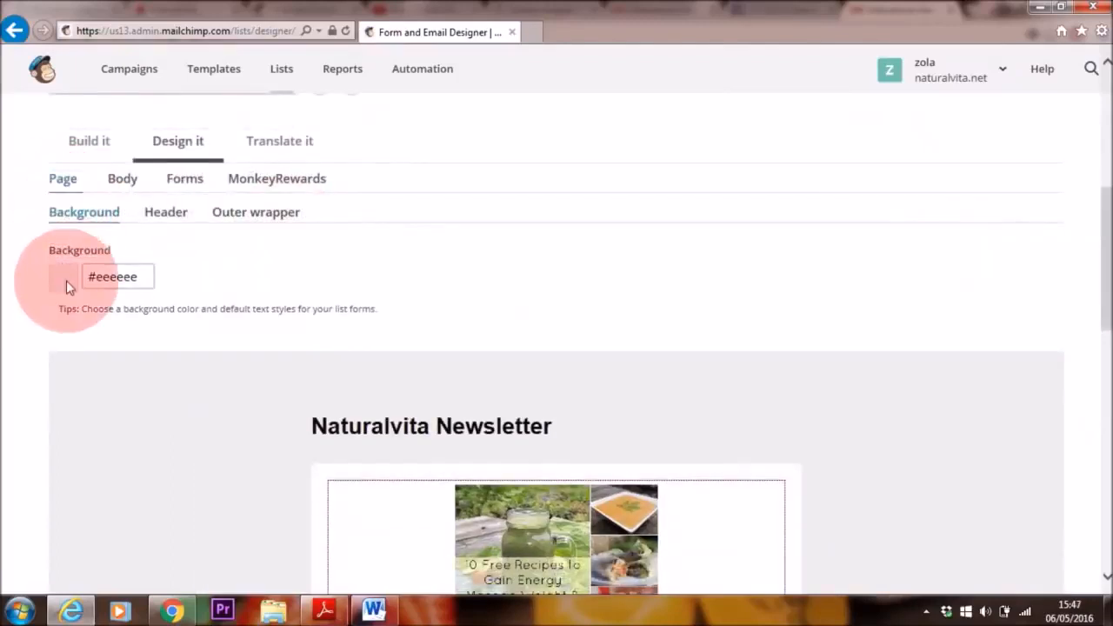
pyautogui.click(120, 277)
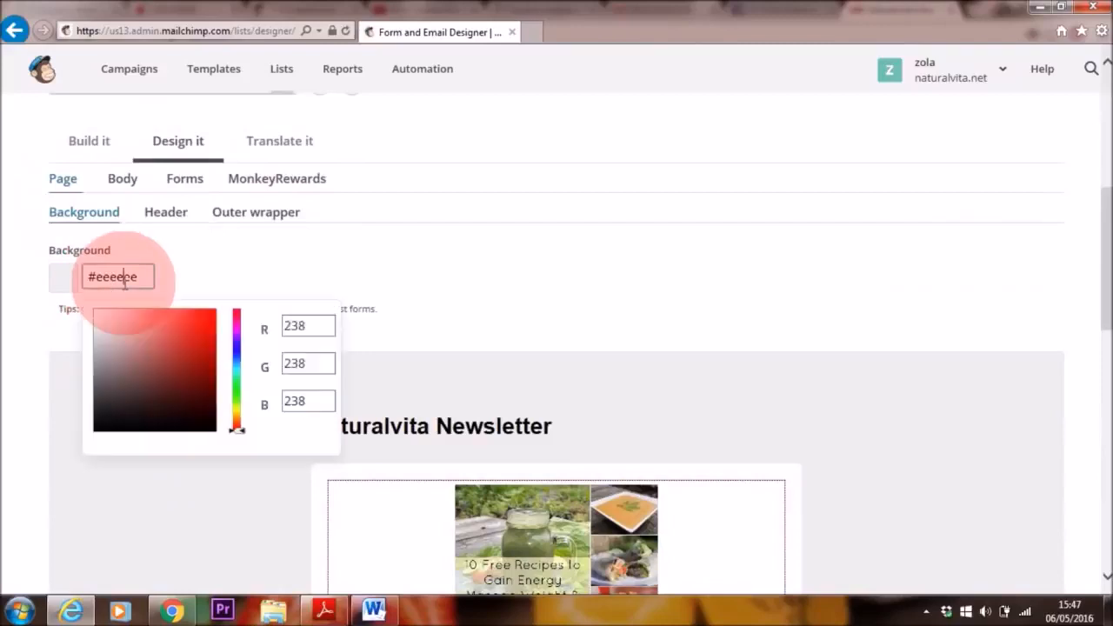
pyautogui.moveTo(240, 429); pyautogui.dragTo(237, 376)
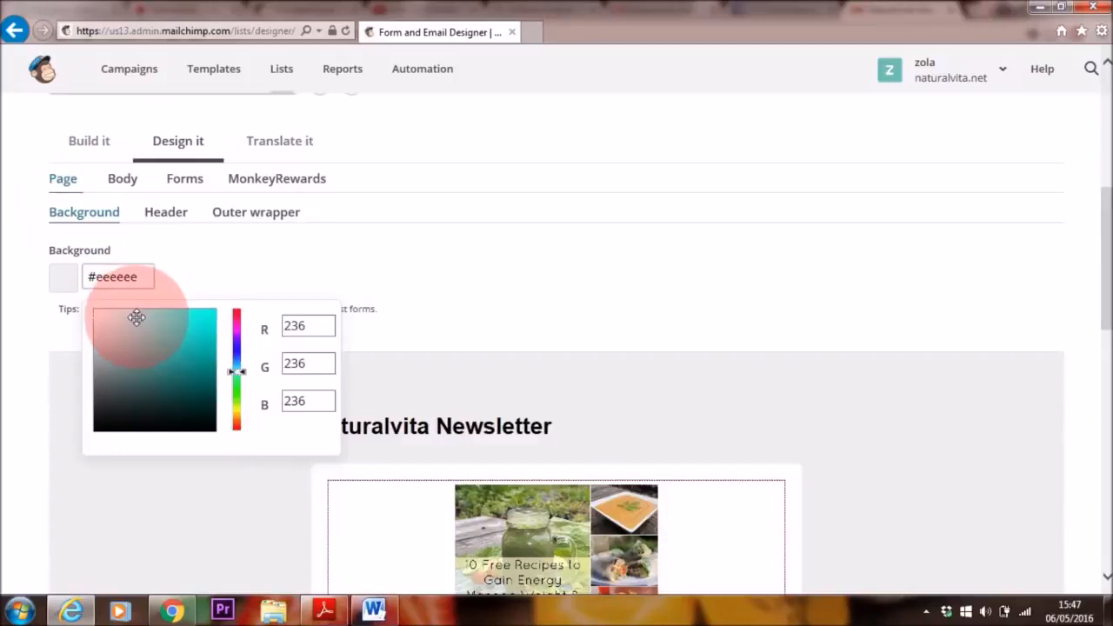
pyautogui.click(85, 325)
pyautogui.click(98, 314)
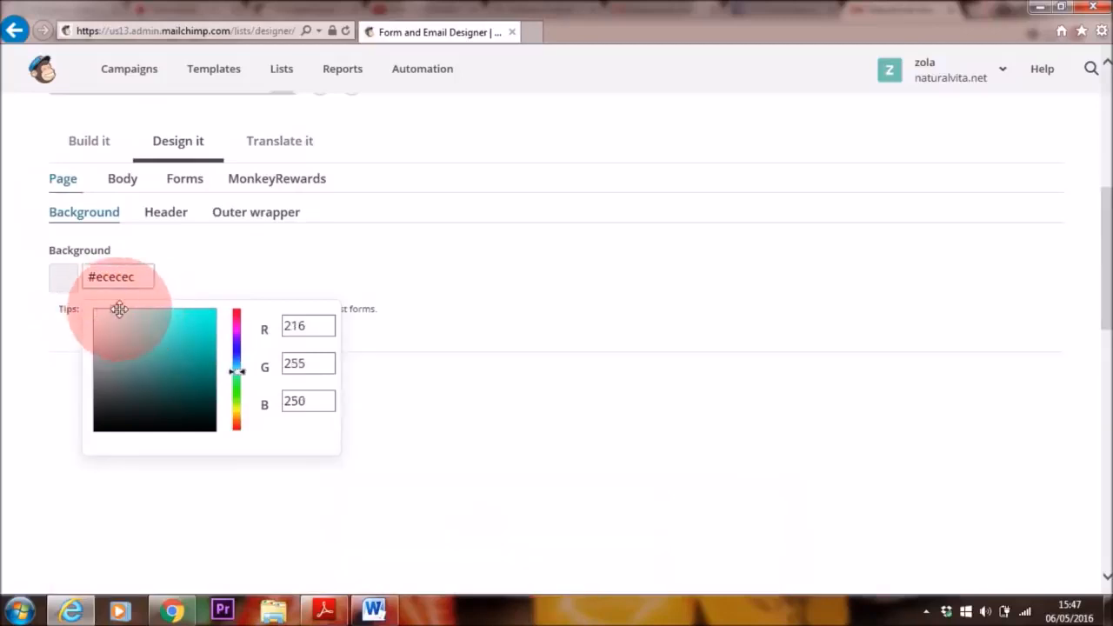
pyautogui.click(132, 316)
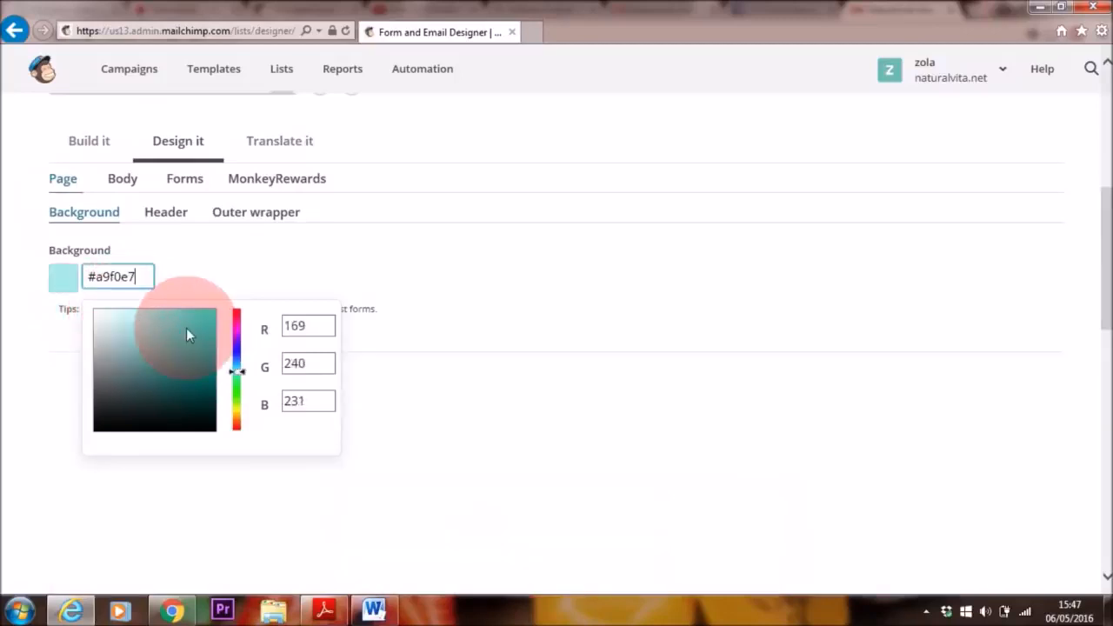
pyautogui.click(114, 310)
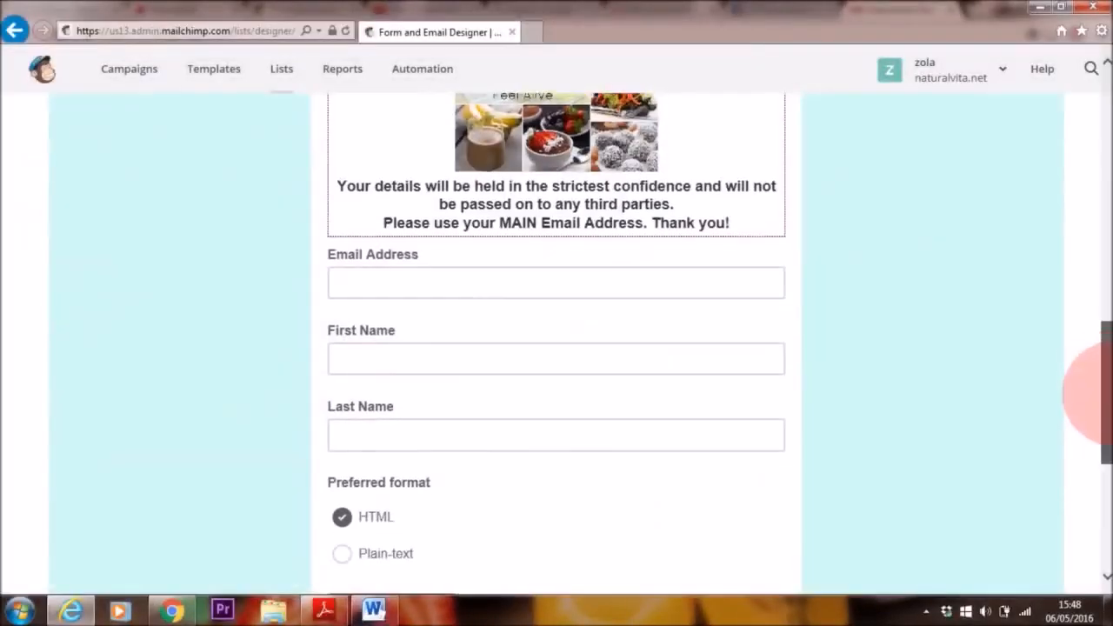
# Step: Remove the Last Name field from the signup form, confirming the deletion with DELETE
pyautogui.moveTo(1097, 372); pyautogui.dragTo(1098, 401)
pyautogui.moveTo(796, 332); pyautogui.dragTo(728, 345)
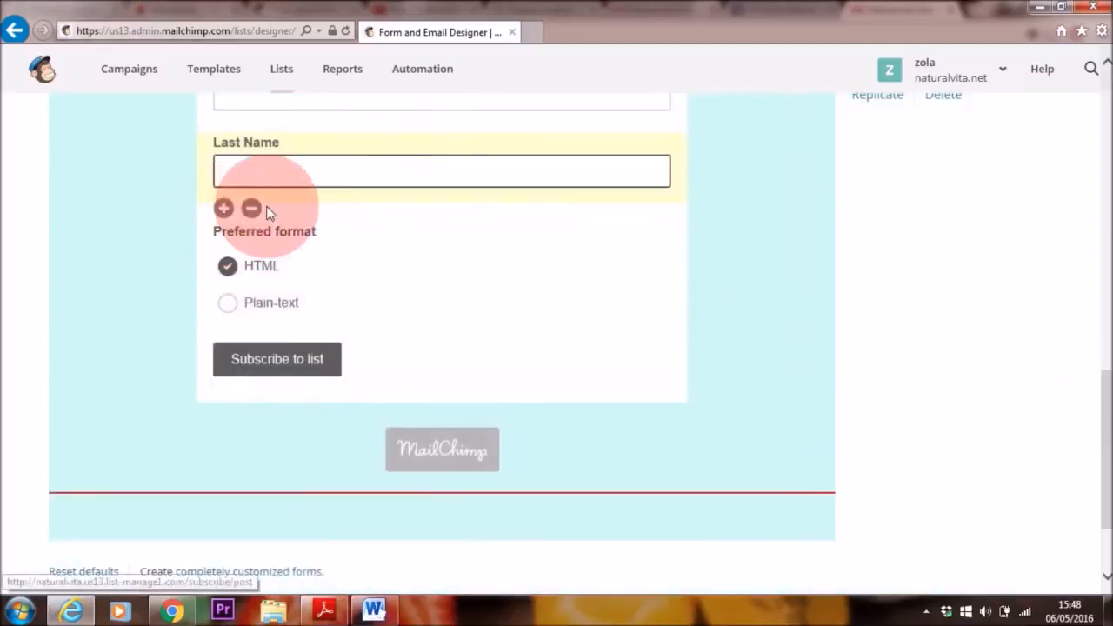
pyautogui.scroll(2, 397, 363)
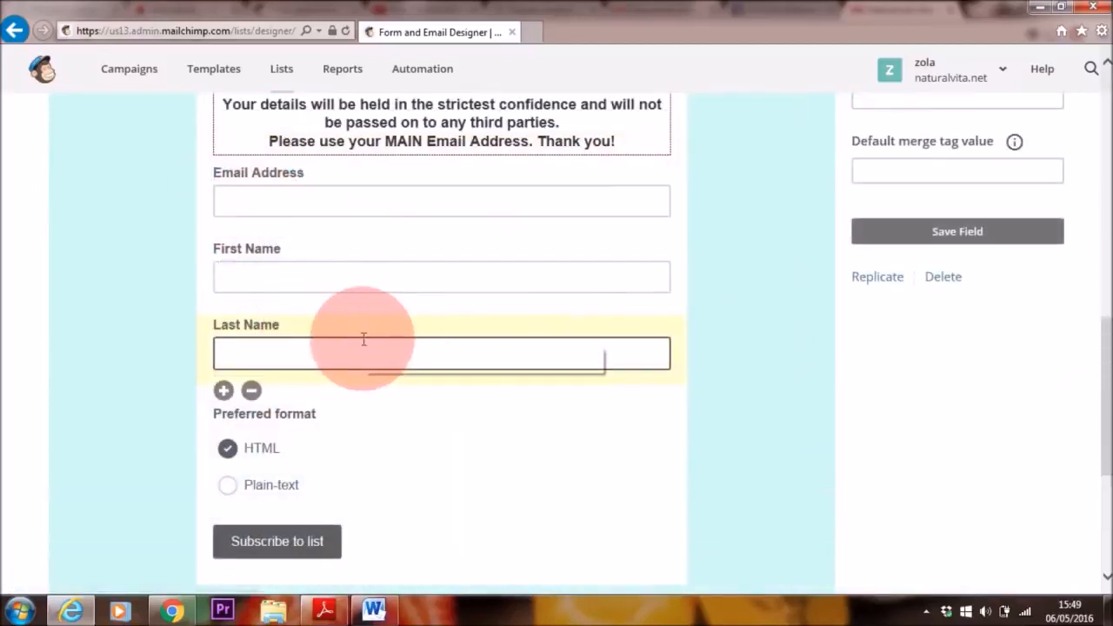
pyautogui.click(251, 390)
pyautogui.click(435, 339)
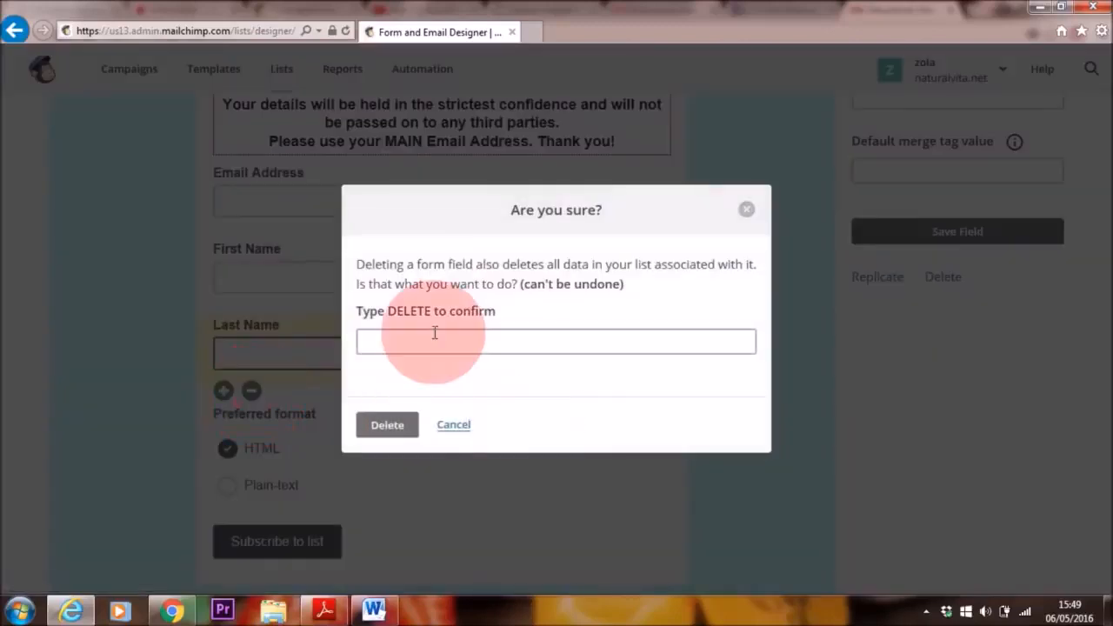
pyautogui.write('DELETE')
pyautogui.click(393, 425)
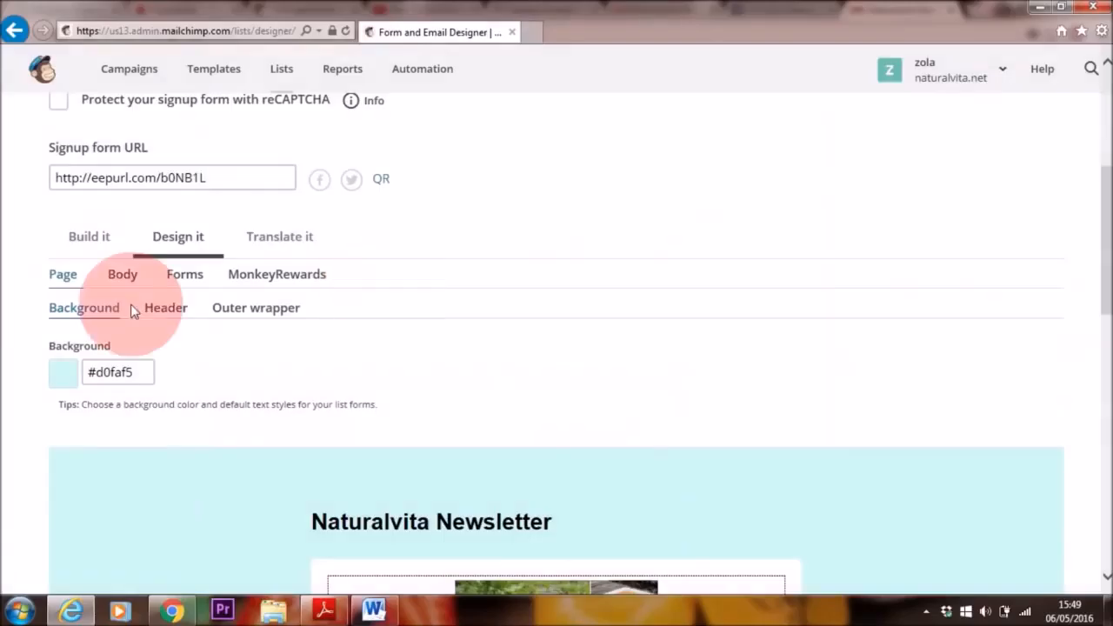
# Step: In the form's button design settings, set the button background to the yellow-green #dbf327
pyautogui.click(197, 276)
pyautogui.scroll(-6, 937, 249)
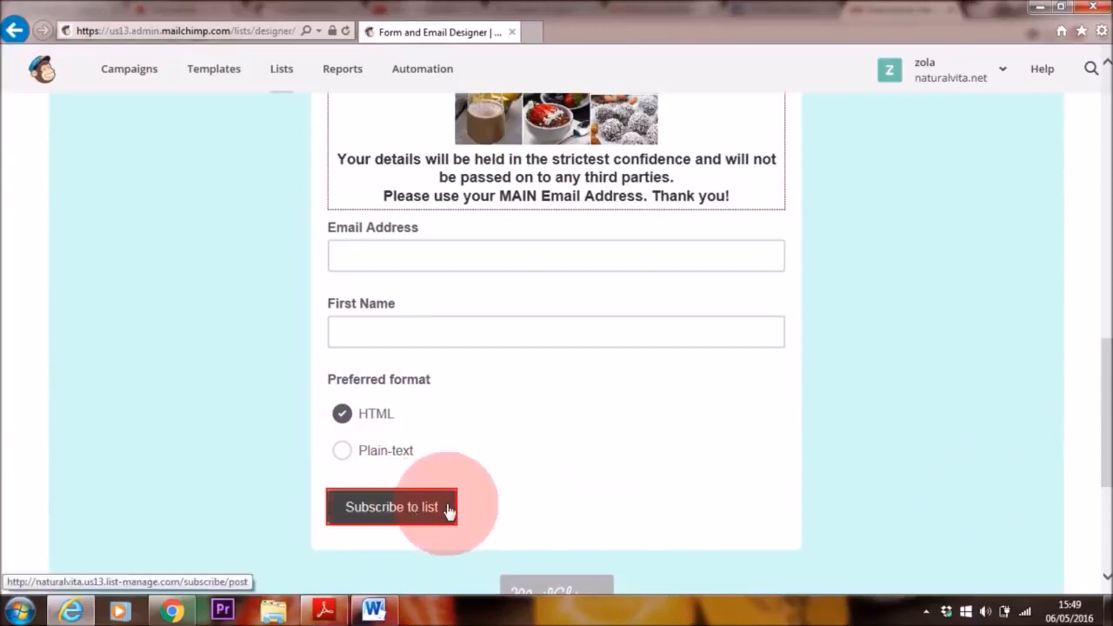
pyautogui.scroll(5, 1093, 360)
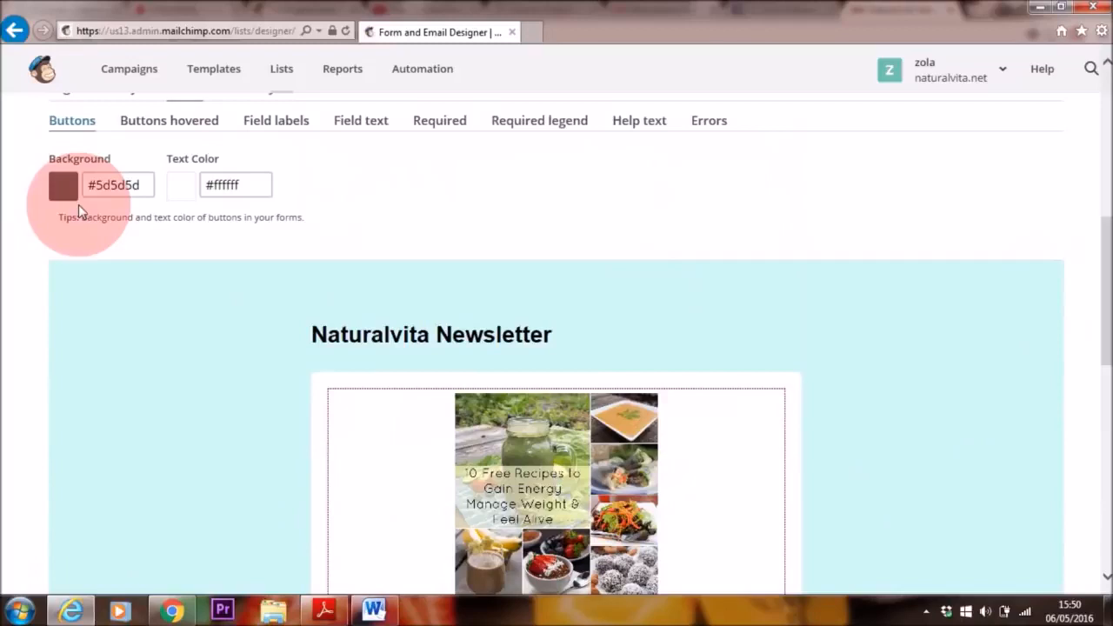
pyautogui.click(128, 181)
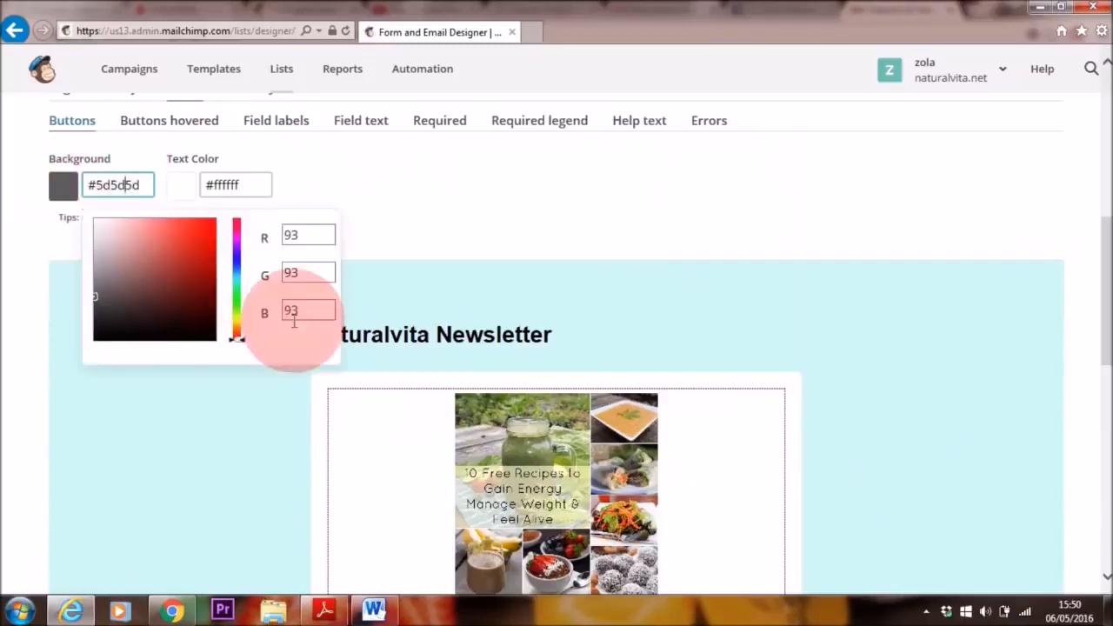
pyautogui.moveTo(236, 338); pyautogui.dragTo(242, 320)
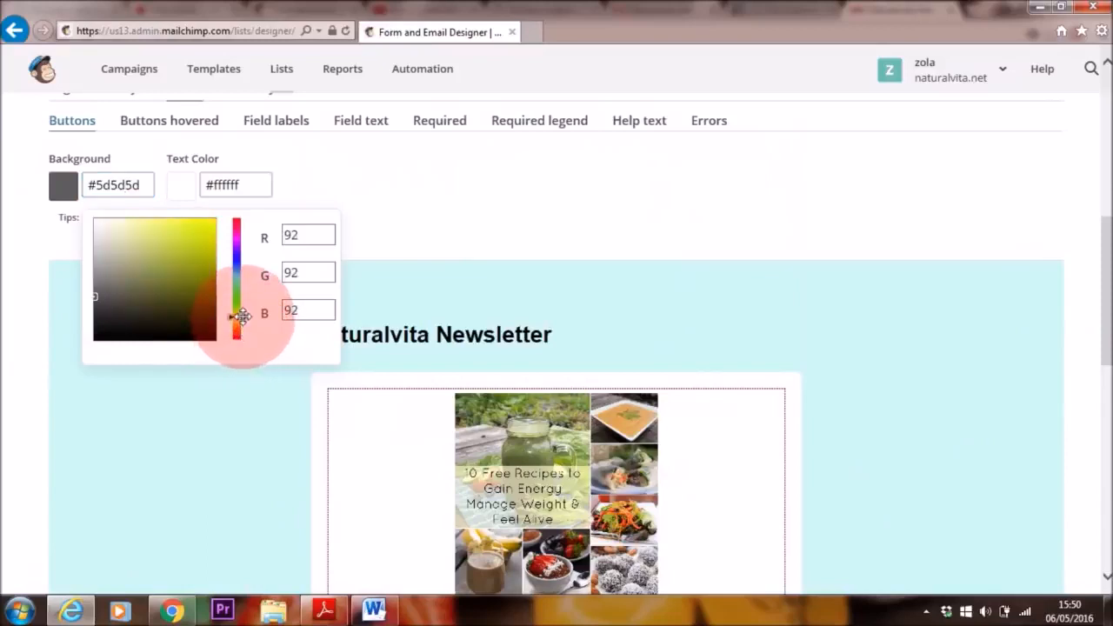
pyautogui.click(195, 231)
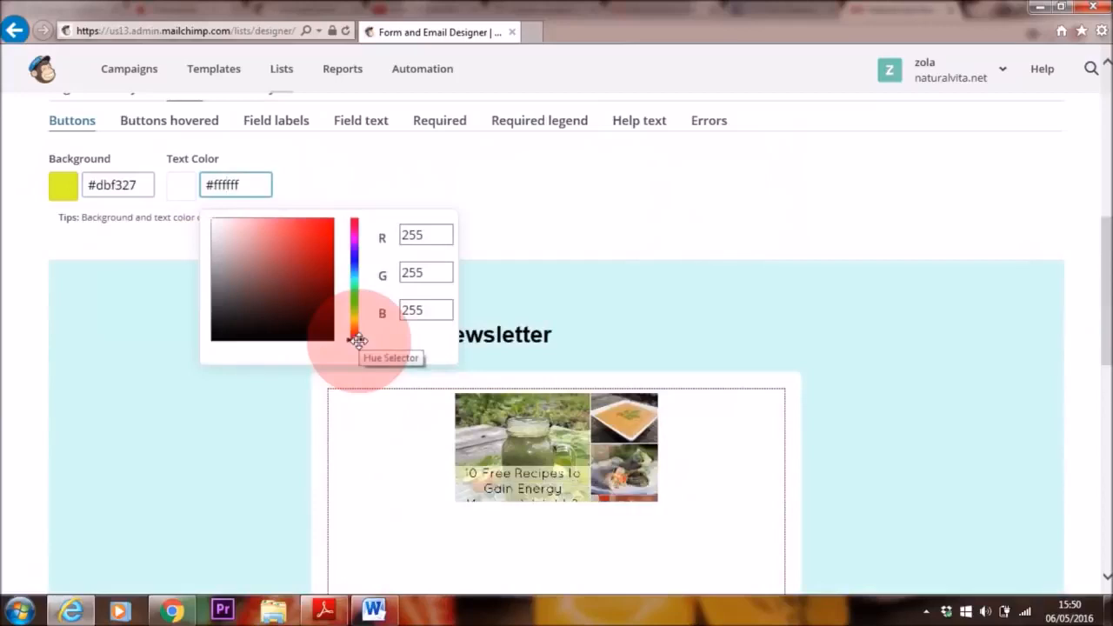
# Step: Set the button text color to the blue #0f4cd0 and check the "Subscribe to list" button on the form
pyautogui.moveTo(358, 339); pyautogui.dragTo(357, 328)
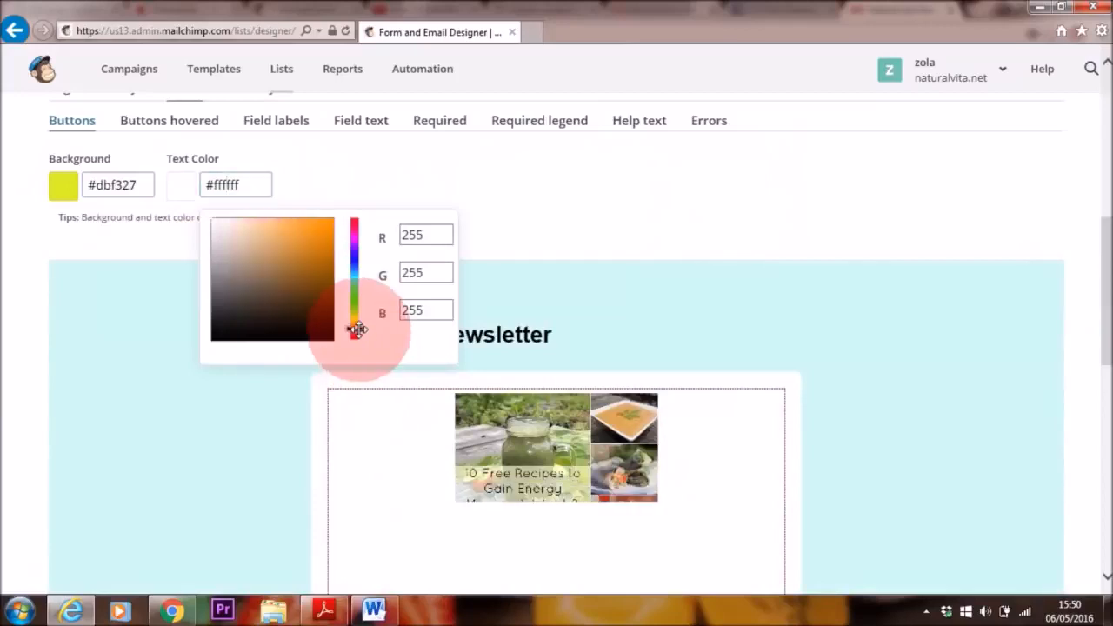
pyautogui.click(225, 183)
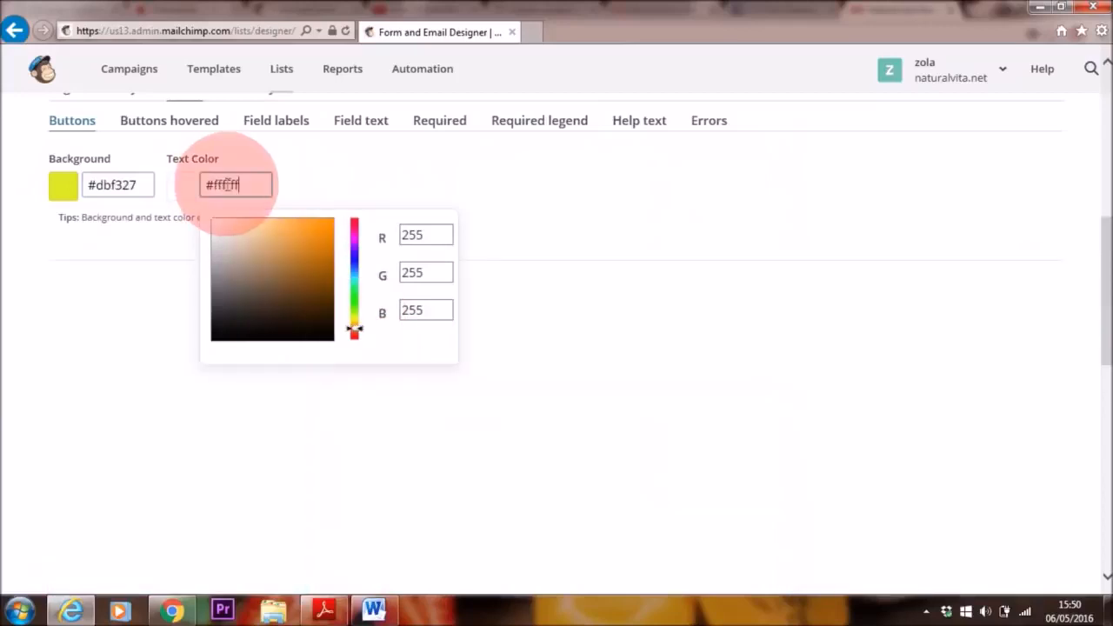
pyautogui.click(358, 304)
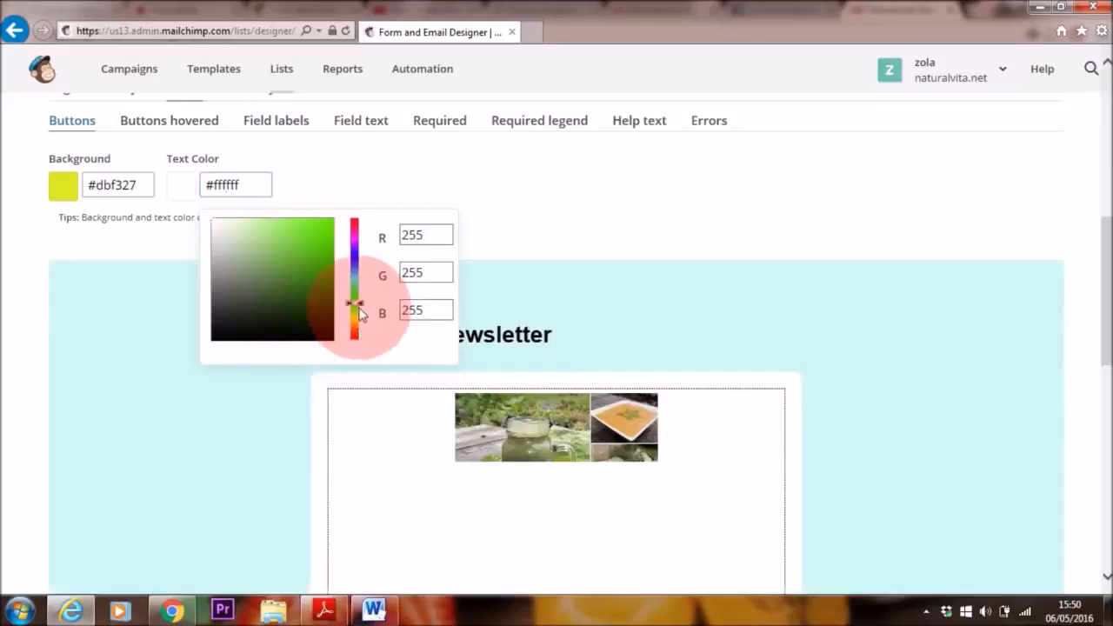
pyautogui.click(356, 266)
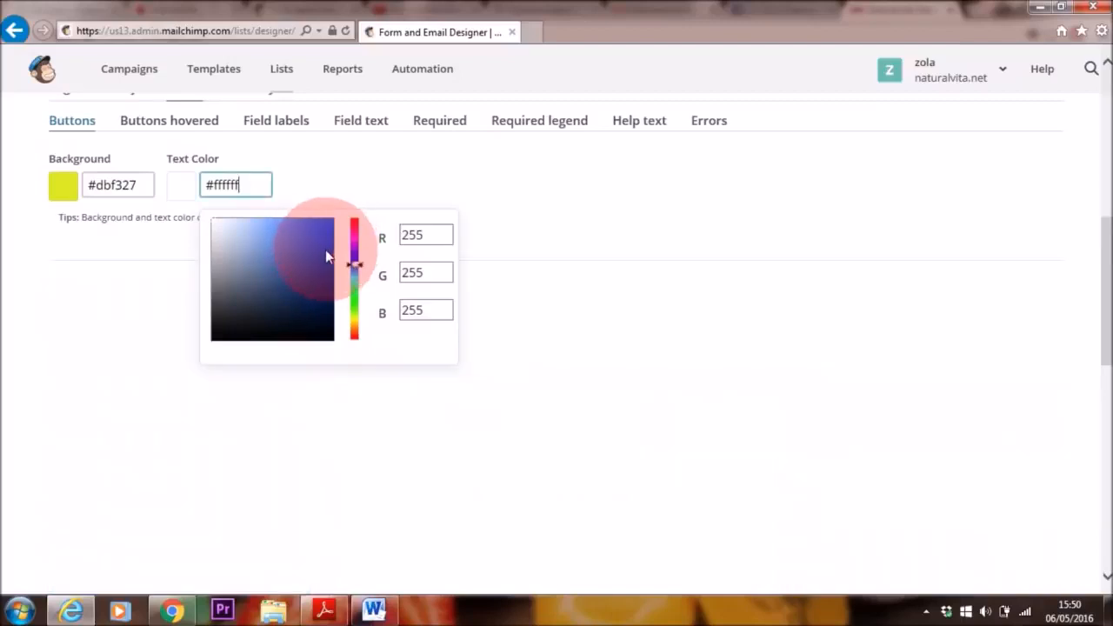
pyautogui.click(324, 244)
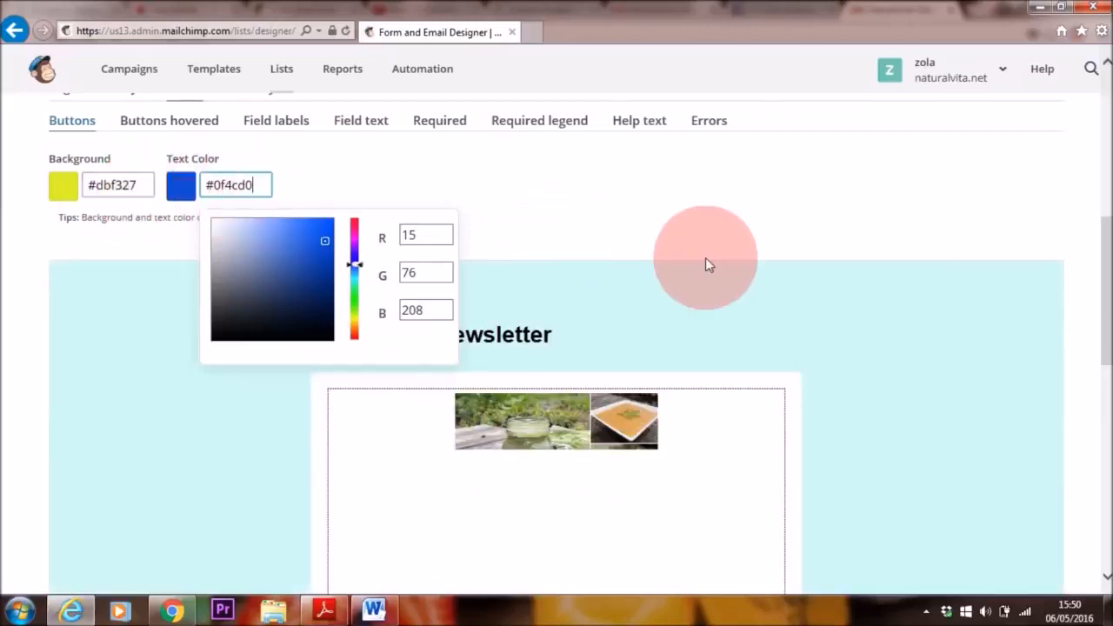
pyautogui.scroll(-5, 407, 518)
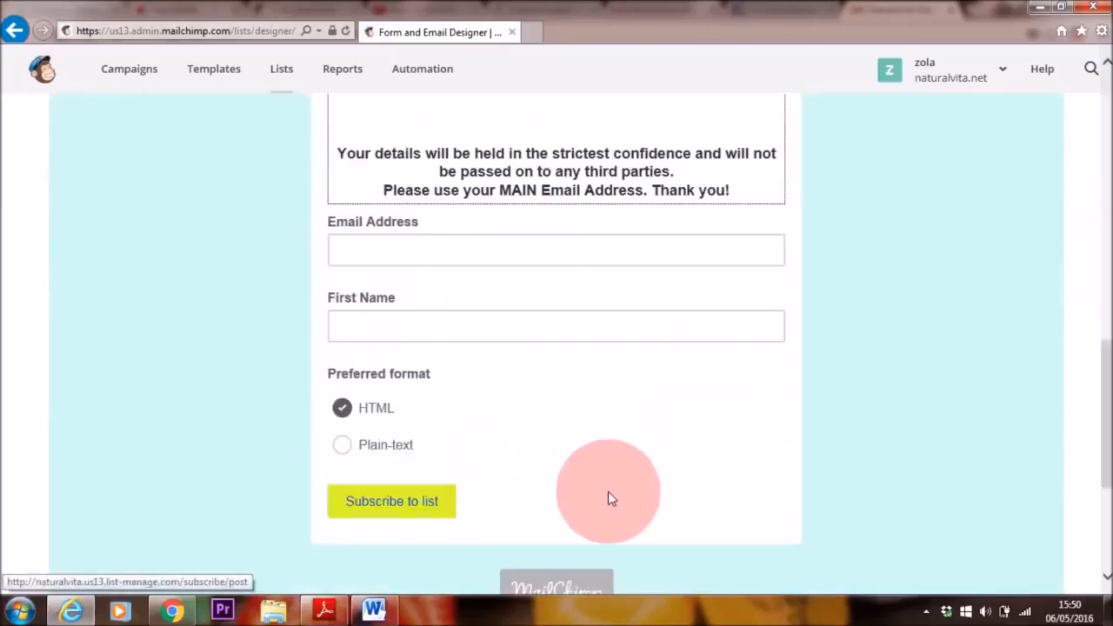
# Step: Switch the form being designed to the Signup "thank you" page and review its message, button and redirect URL option
pyautogui.scroll(3, 1098, 382)
pyautogui.scroll(1, 1087, 382)
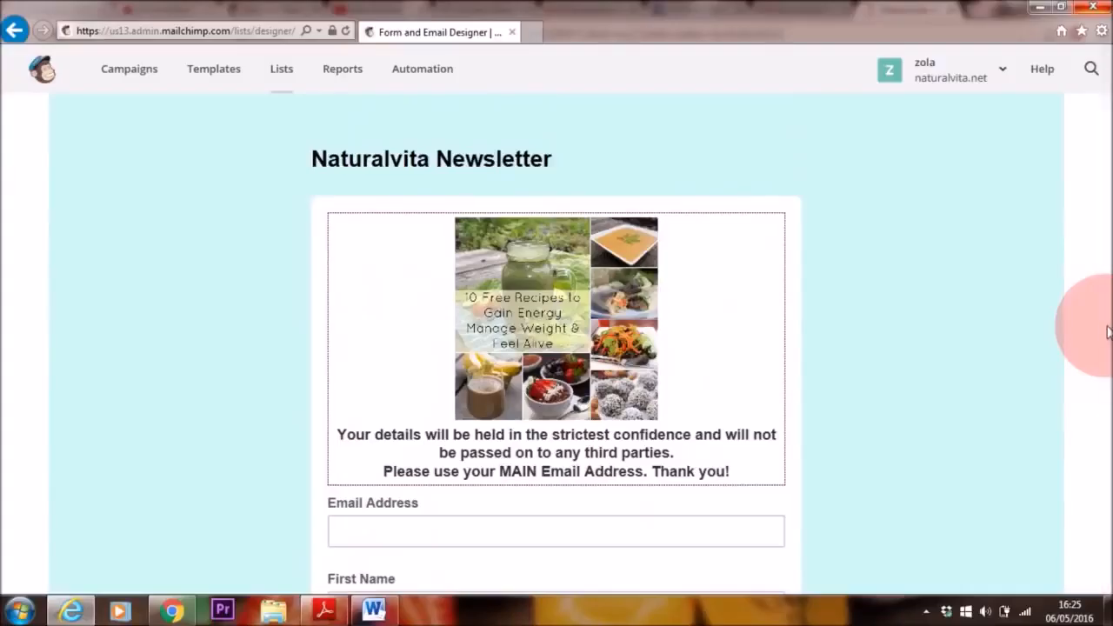
pyautogui.moveTo(1099, 323); pyautogui.dragTo(1097, 112)
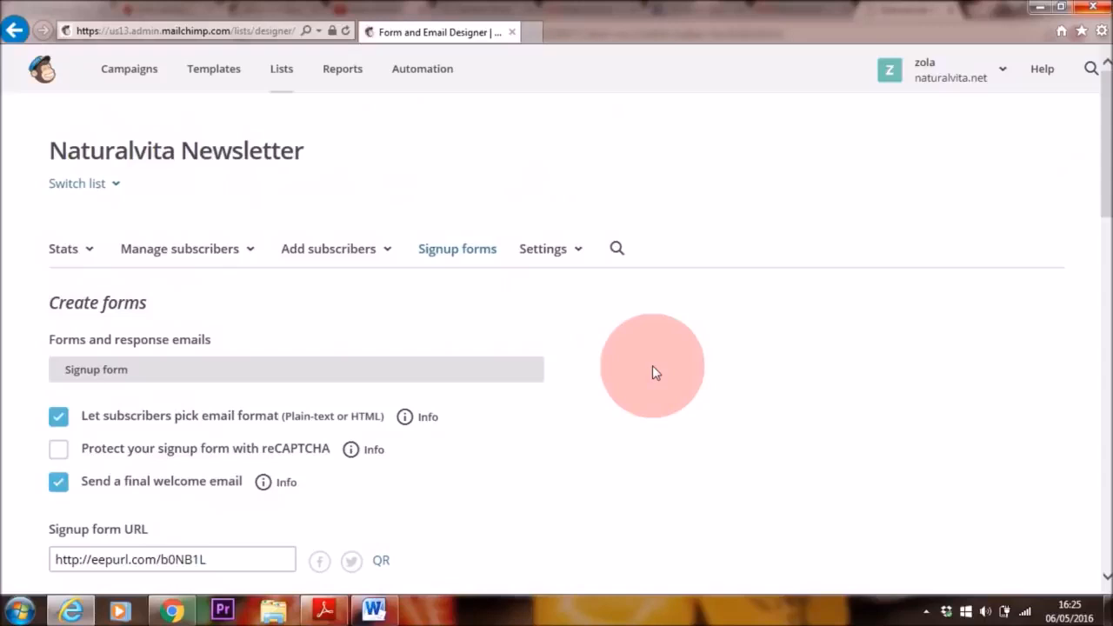
pyautogui.click(516, 374)
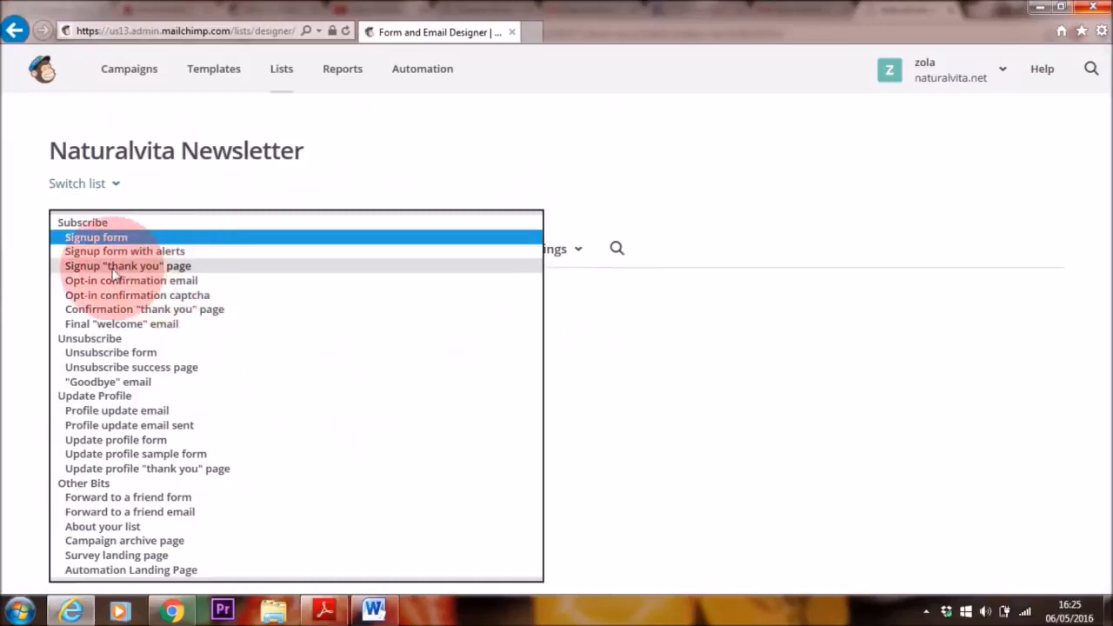
pyautogui.click(170, 267)
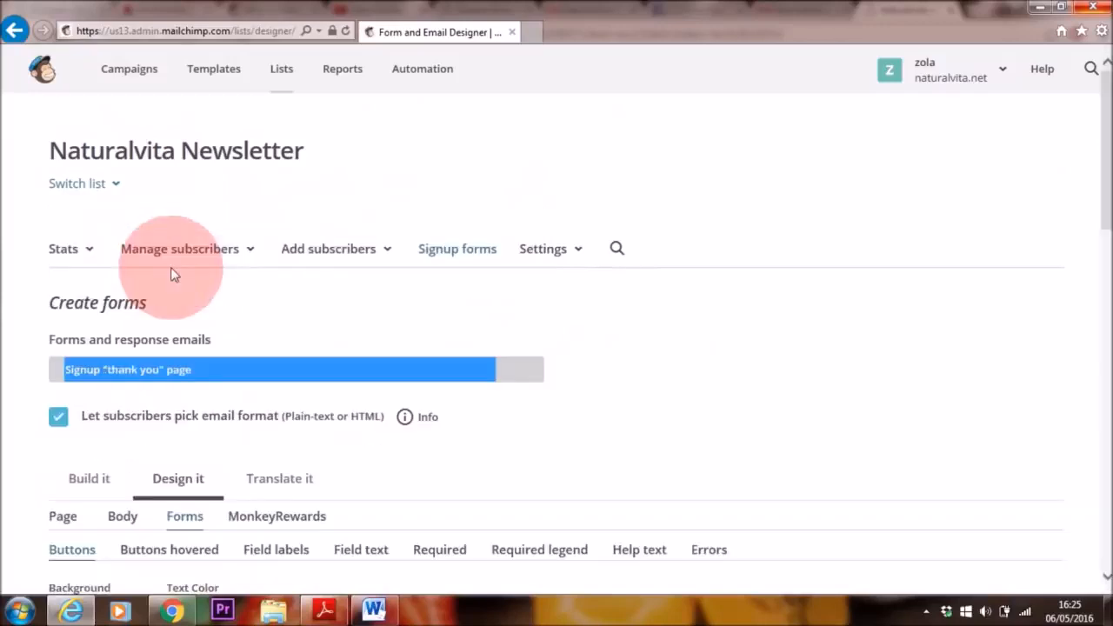
pyautogui.moveTo(1107, 174); pyautogui.dragTo(1111, 352)
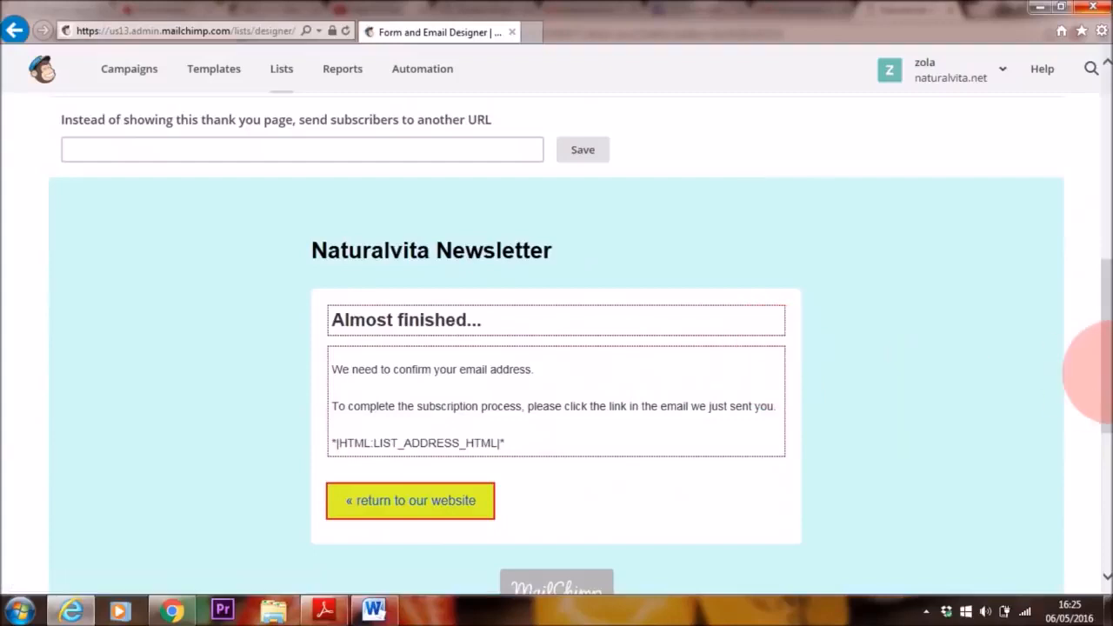
pyautogui.moveTo(1105, 373); pyautogui.dragTo(1106, 233)
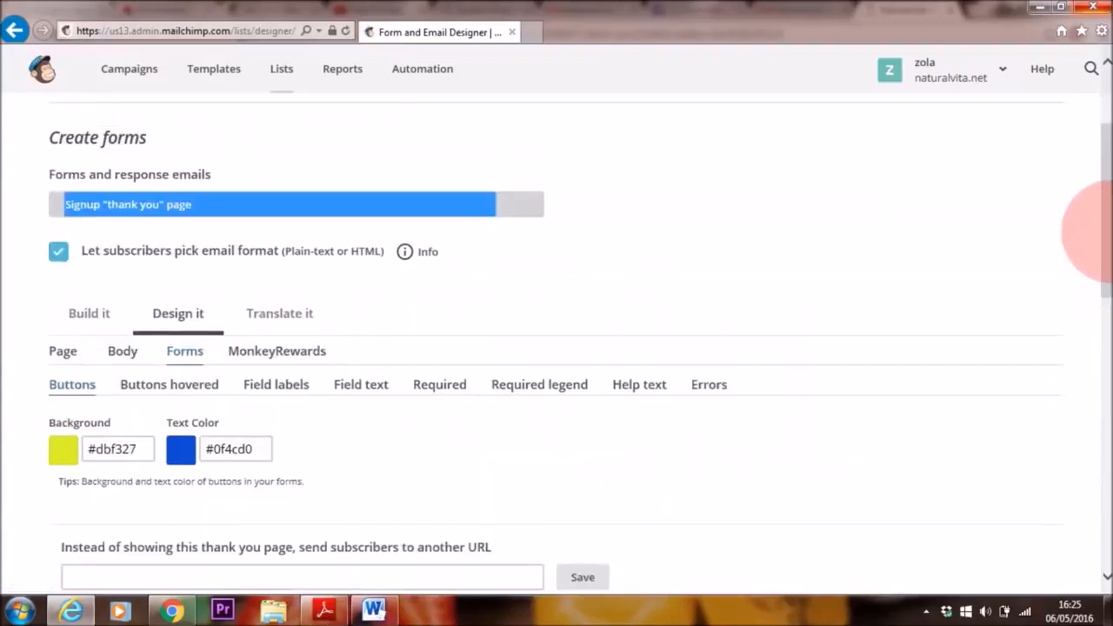
# Step: Switch the form being designed to the Final "welcome" email and go to its message content
pyautogui.click(514, 204)
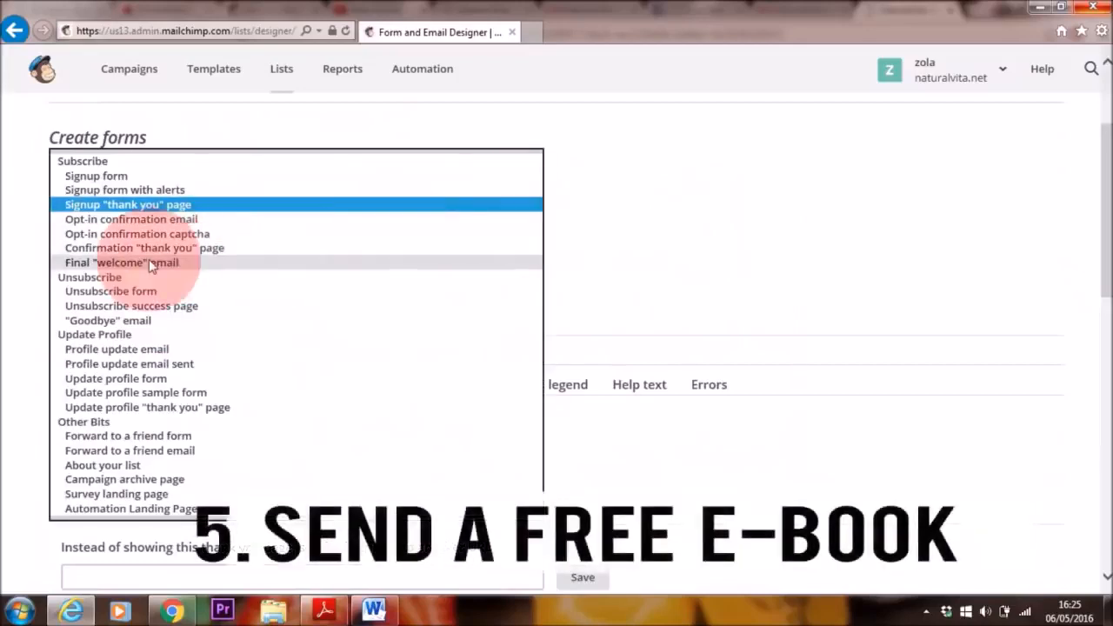
pyautogui.click(202, 262)
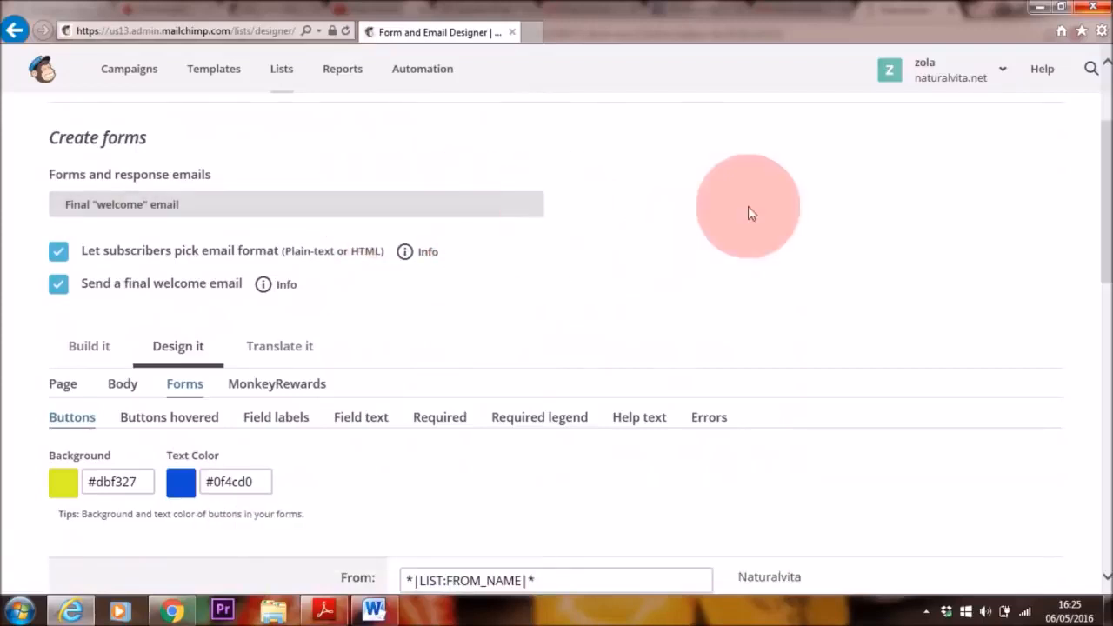
pyautogui.moveTo(1105, 199); pyautogui.dragTo(1108, 363)
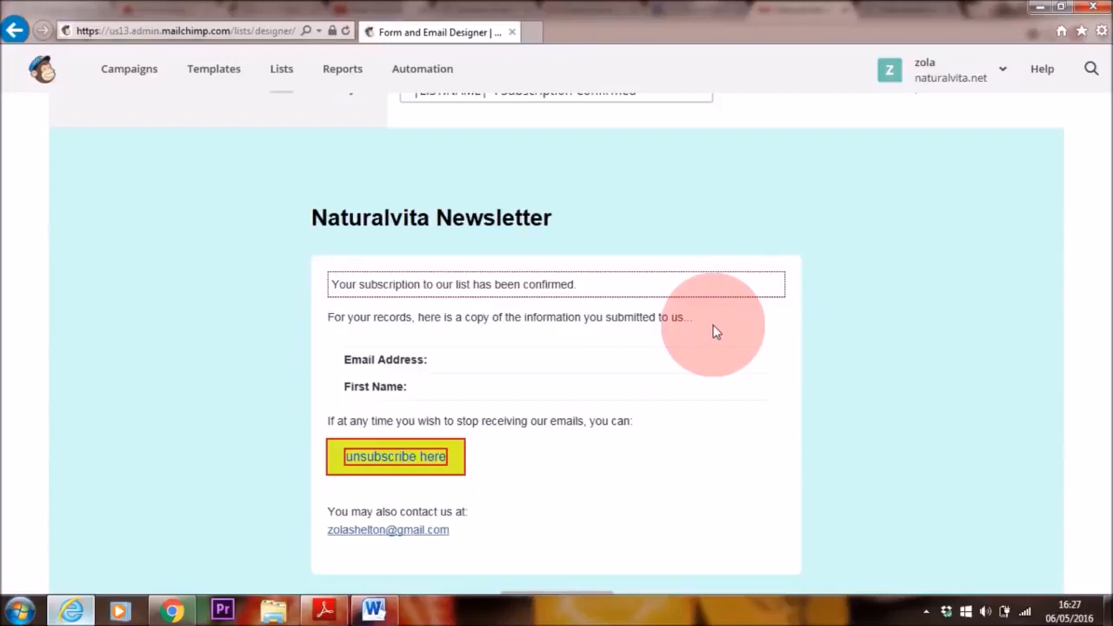
# Step: Append "Thank you for subscribing. Here is the free EBook as promised" to the welcome email's confirmation message and add a blank line above it
pyautogui.moveTo(761, 293)
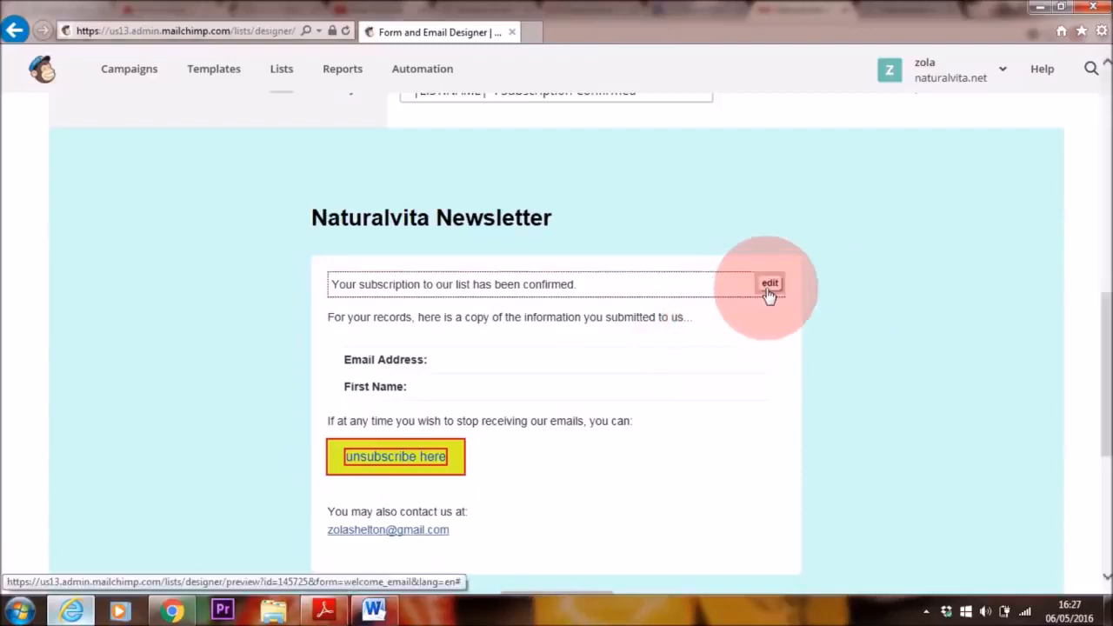
pyautogui.click(770, 285)
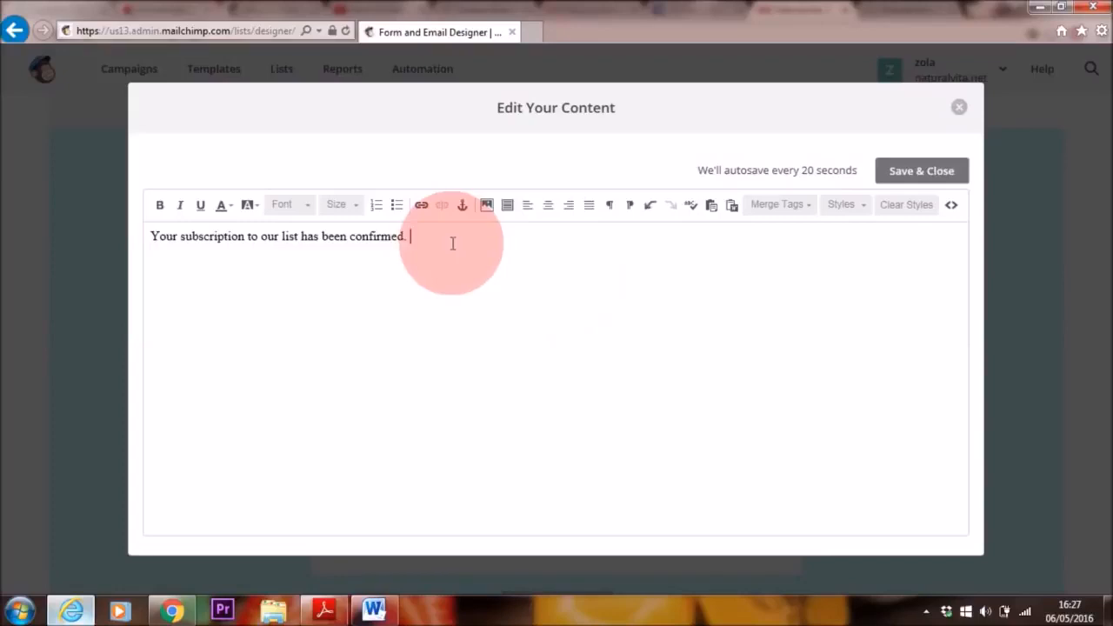
pyautogui.write('Thank you for subscribing. Here is the free EBook as promised')
pyautogui.click(150, 239)
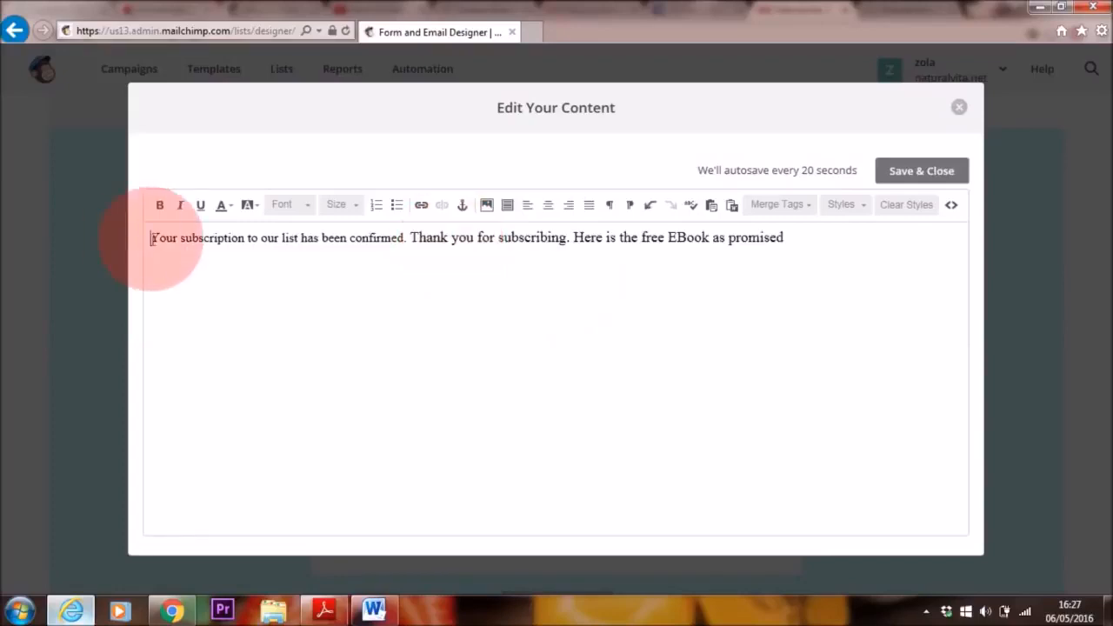
pyautogui.press('Return')
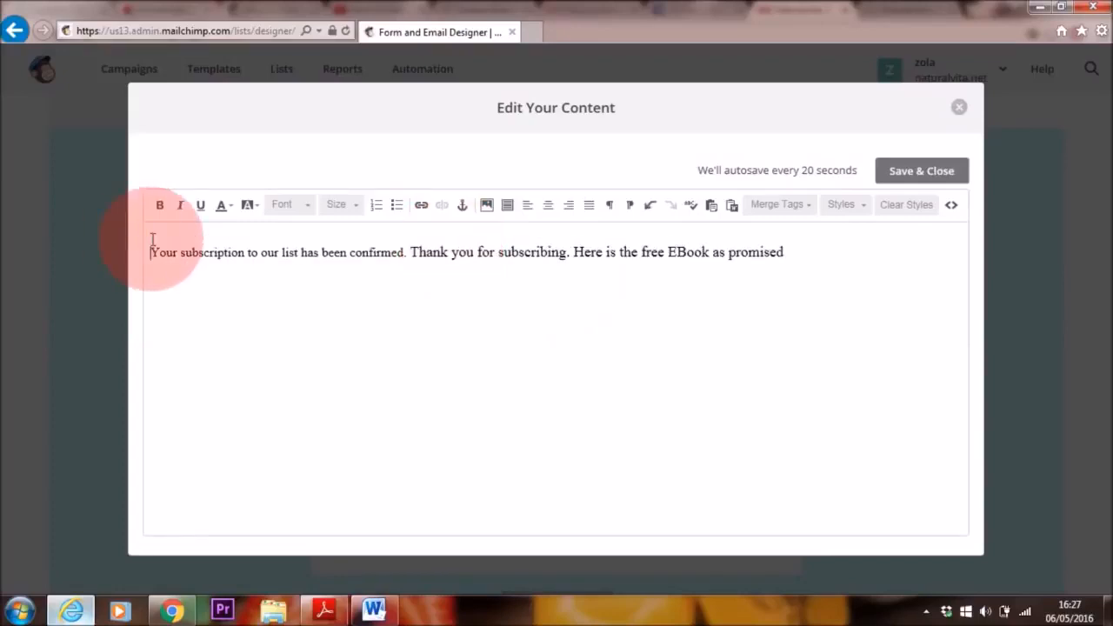
# Step: Upload FREE EBOOK.JPG from the Pictures library and insert it above the welcome message text
pyautogui.click(486, 206)
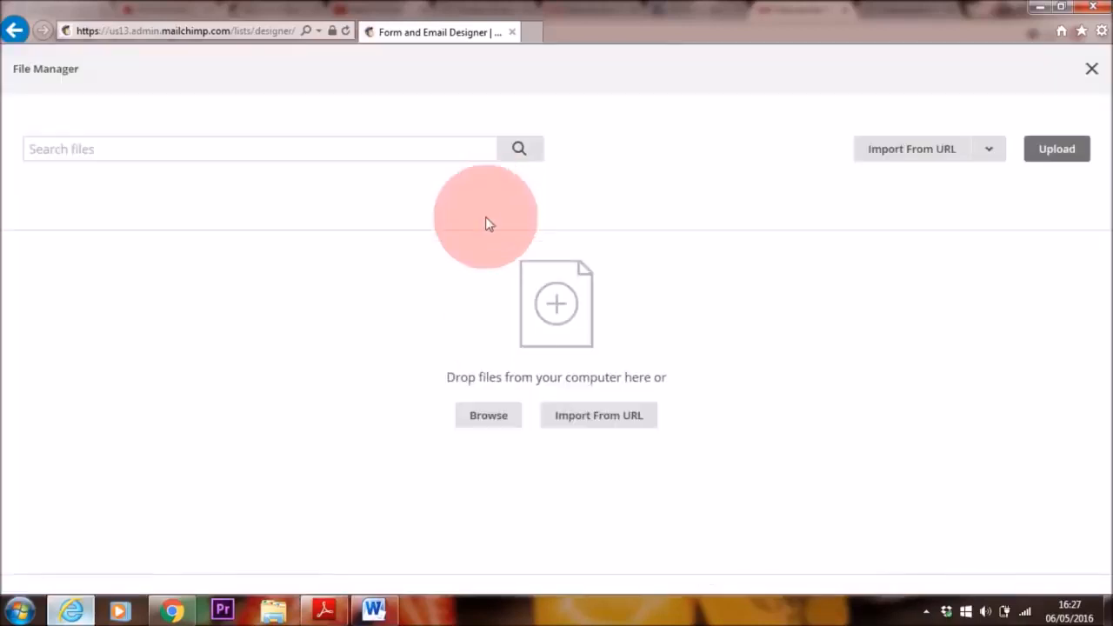
pyautogui.click(1066, 160)
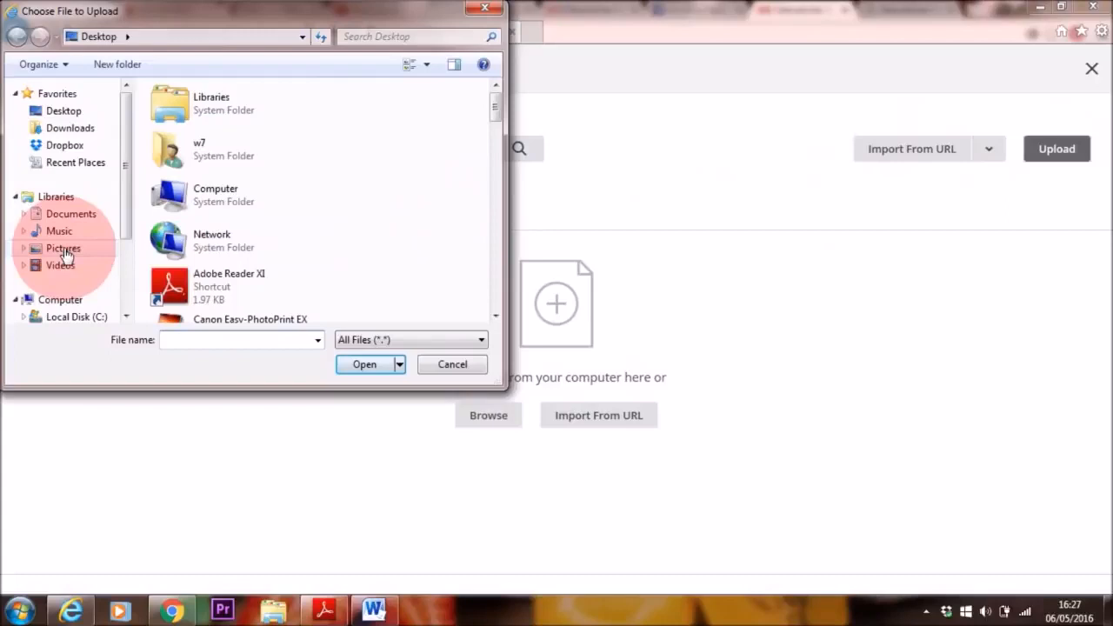
pyautogui.click(63, 250)
pyautogui.click(304, 252)
pyautogui.click(362, 365)
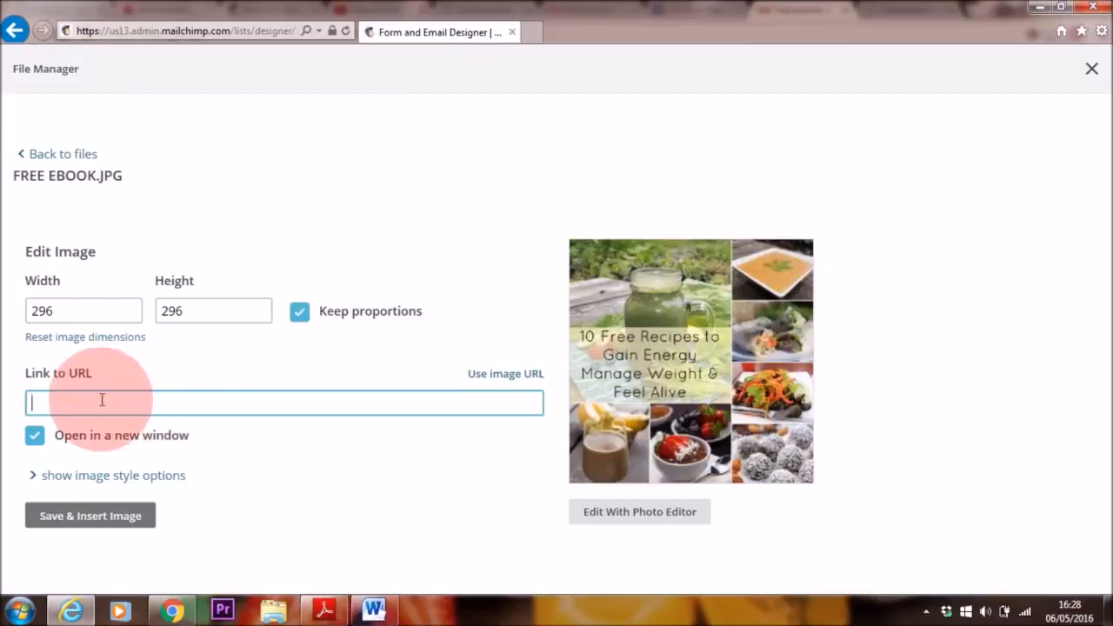
pyautogui.click(87, 517)
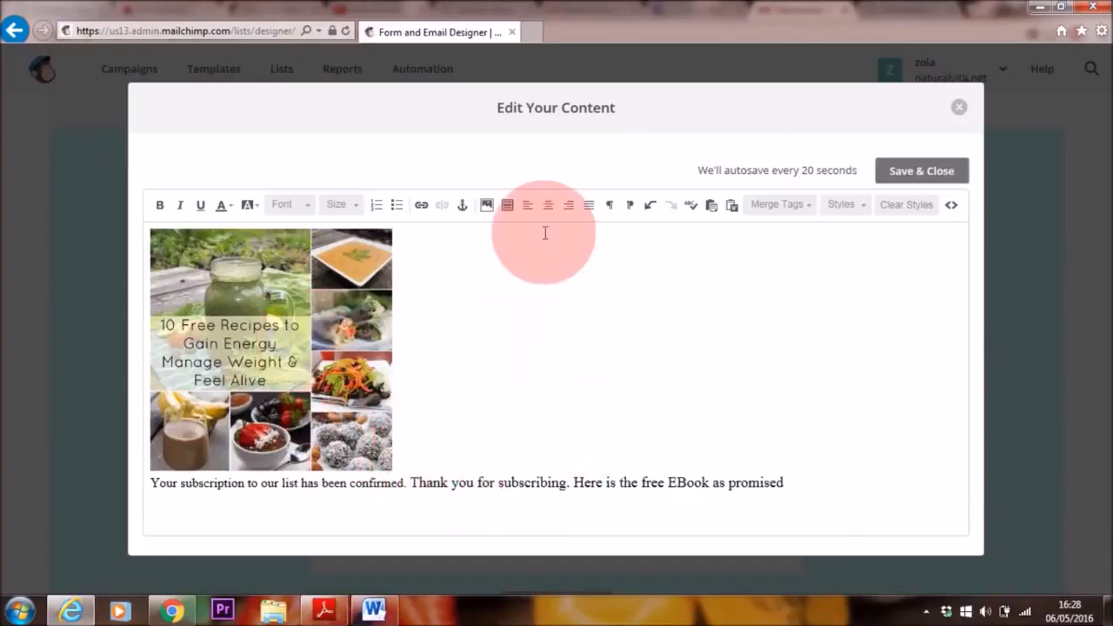
# Step: Center both the ebook image and the line of text beneath it
pyautogui.click(548, 205)
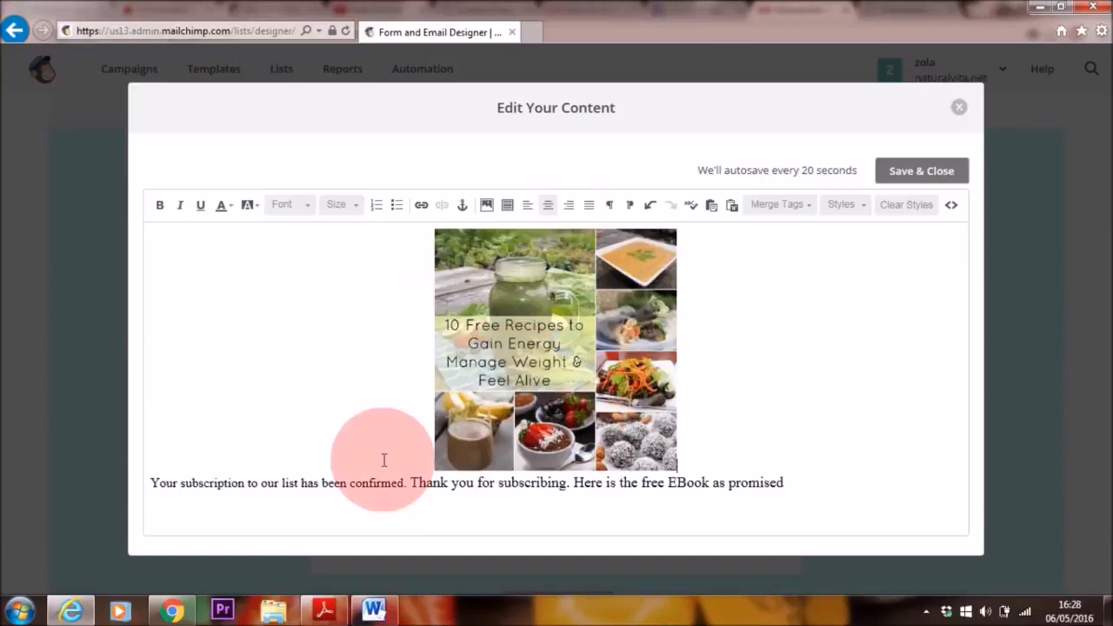
pyautogui.click(152, 483)
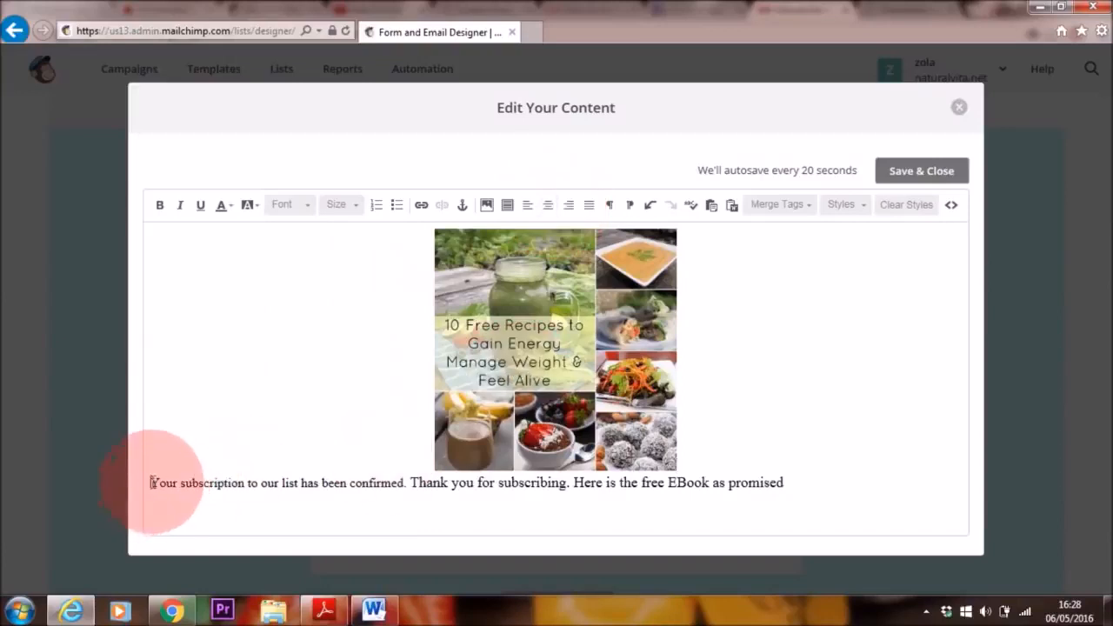
pyautogui.click(548, 207)
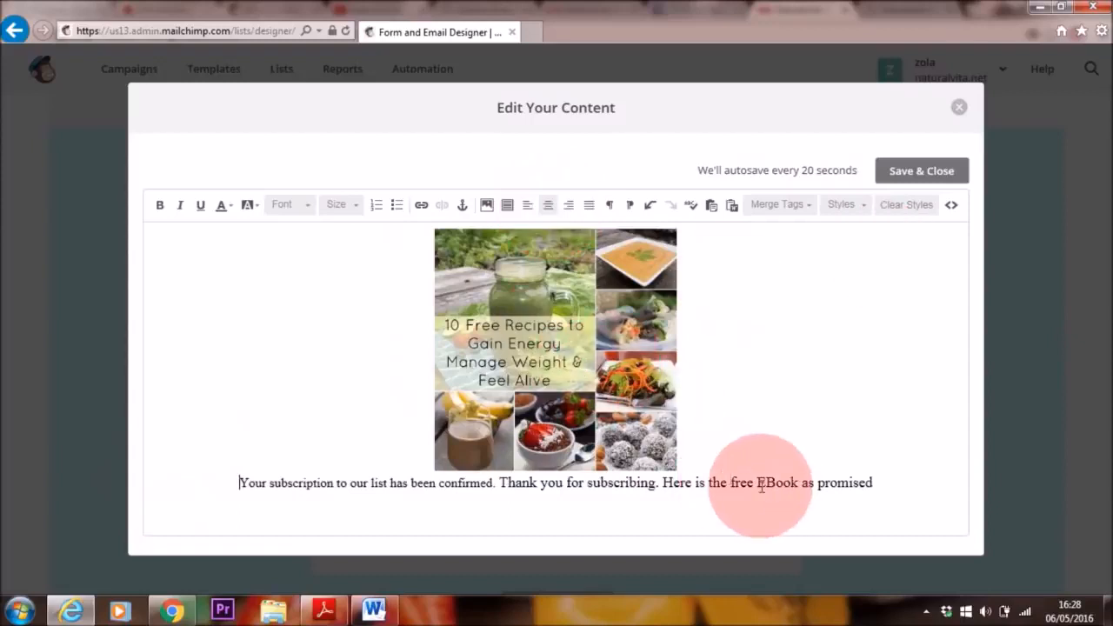
# Step: Link the word "EBook" in the message to a file uploaded from the Dropbox folder
pyautogui.moveTo(760, 484); pyautogui.dragTo(800, 482)
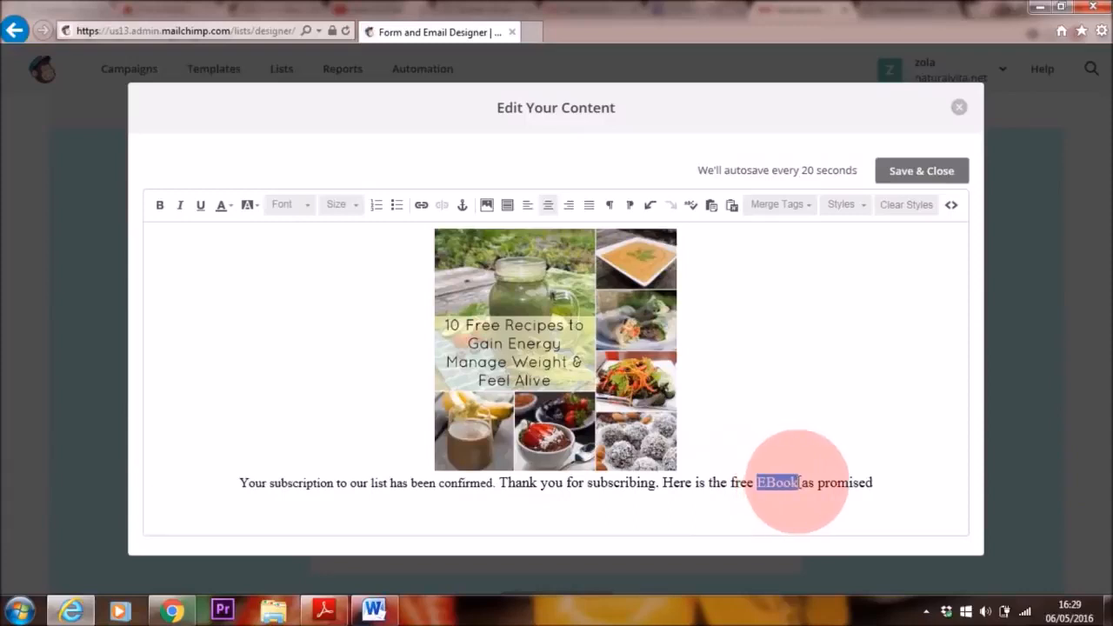
pyautogui.click(422, 206)
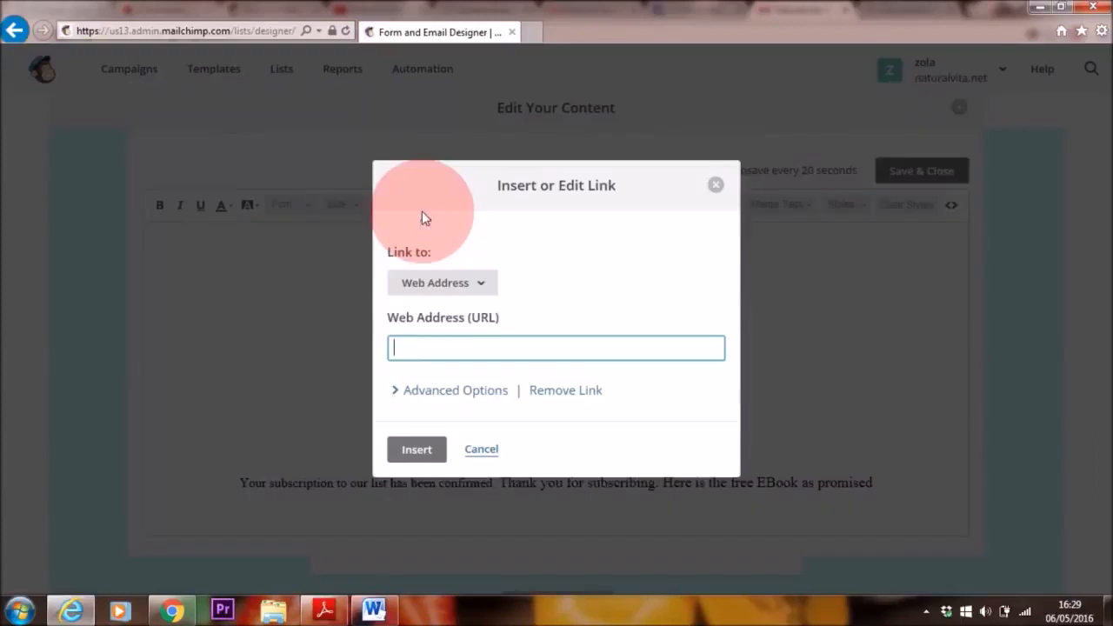
pyautogui.click(484, 290)
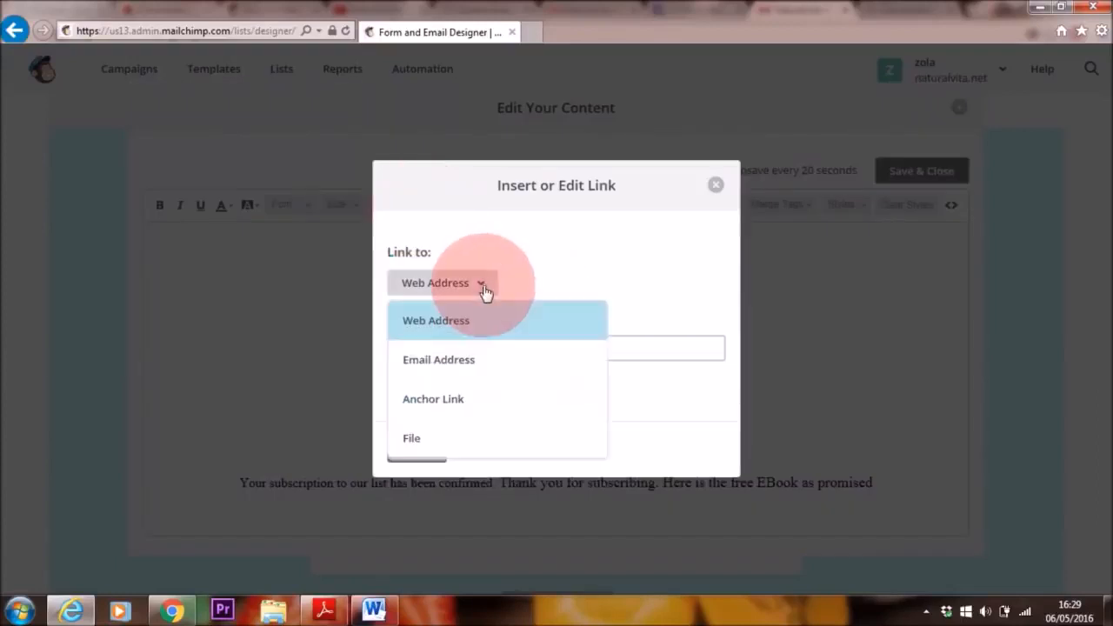
pyautogui.click(421, 441)
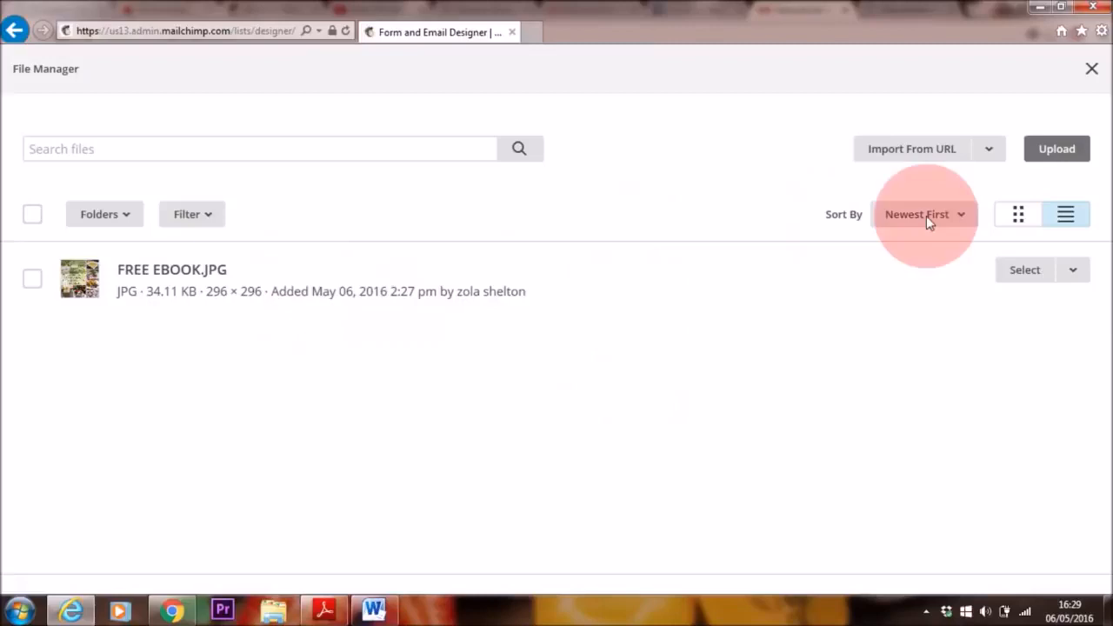
pyautogui.click(1058, 150)
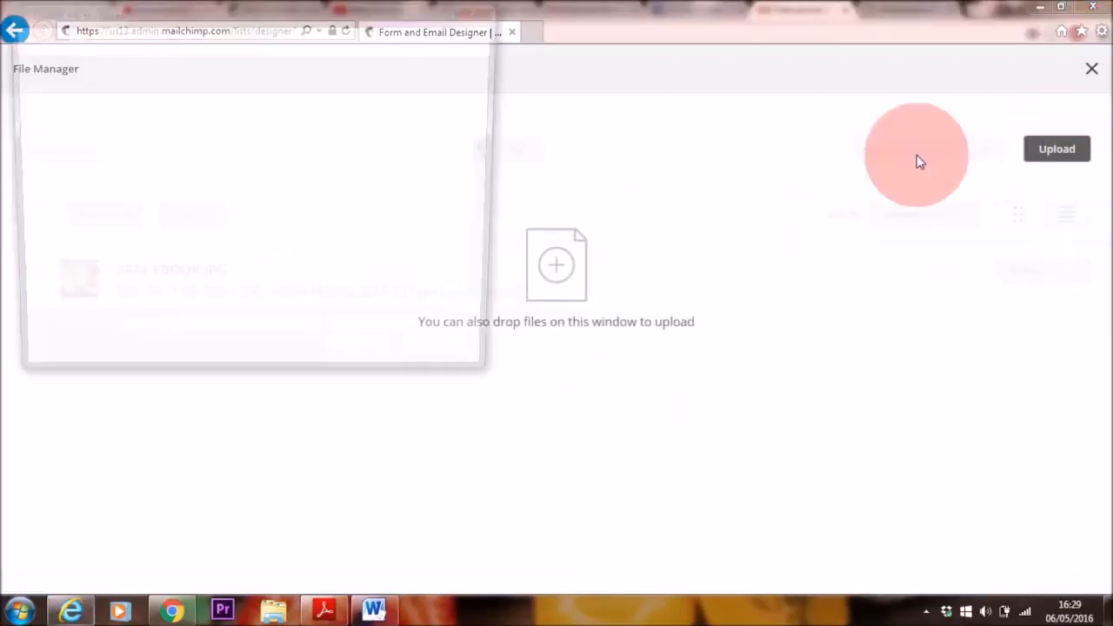
pyautogui.click(65, 146)
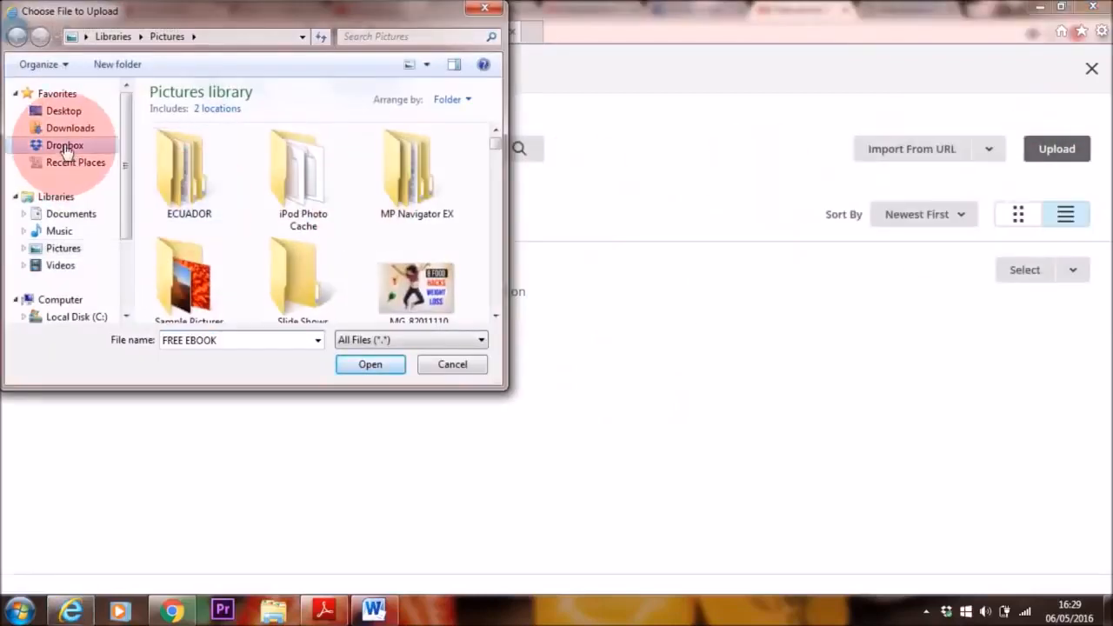
pyautogui.click(240, 251)
pyautogui.doubleClick(240, 251)
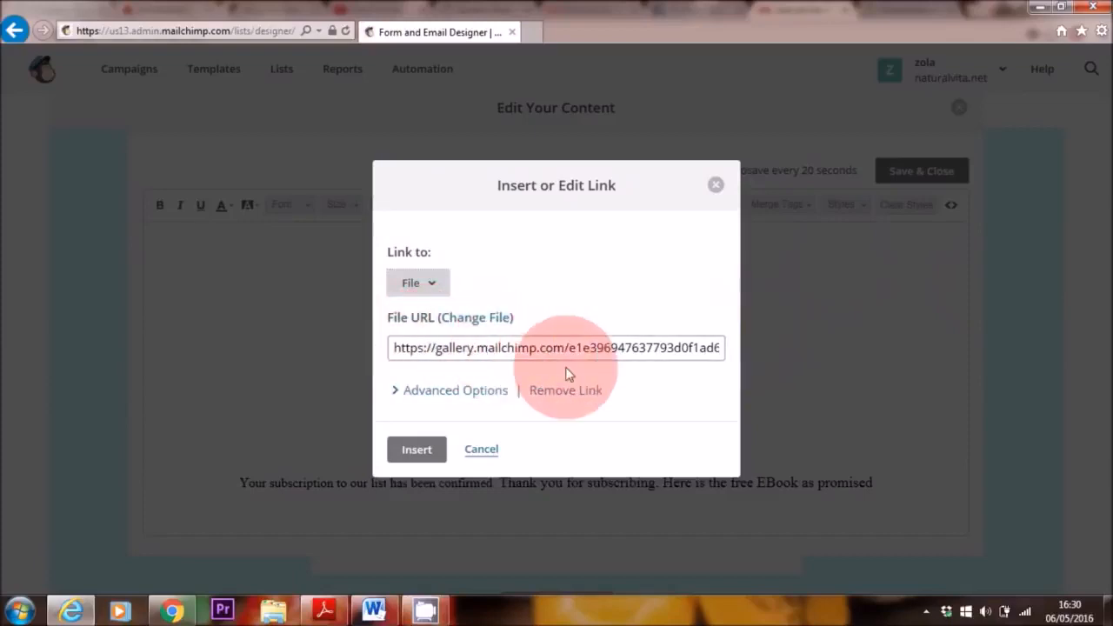
pyautogui.click(417, 450)
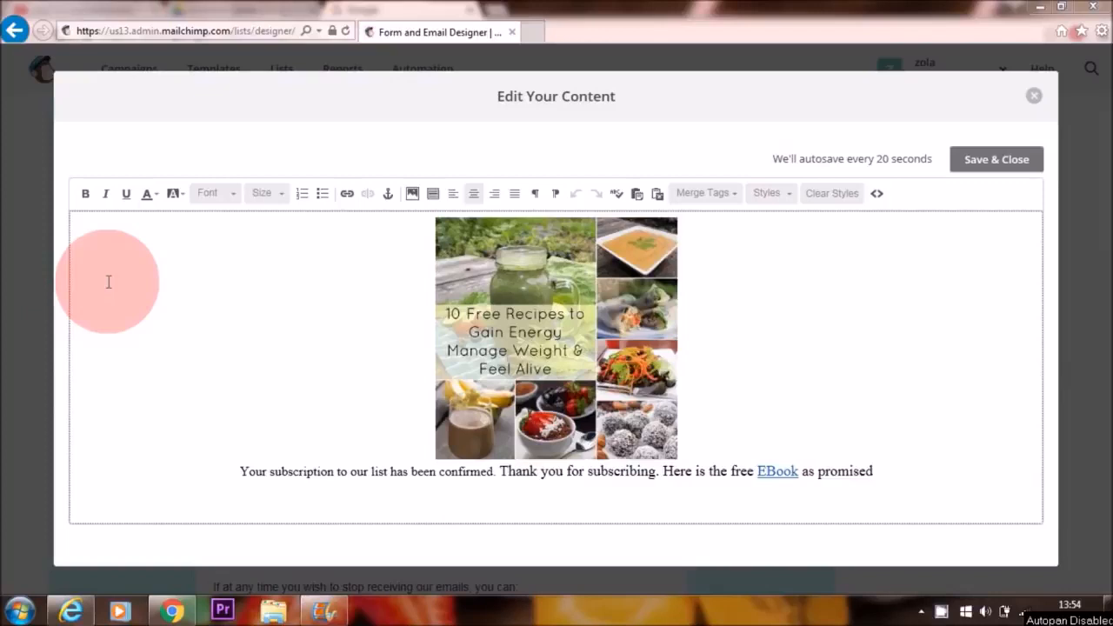
# Step: Review the link target types offered for a message link and close the link dialog without inserting anything
pyautogui.click(345, 193)
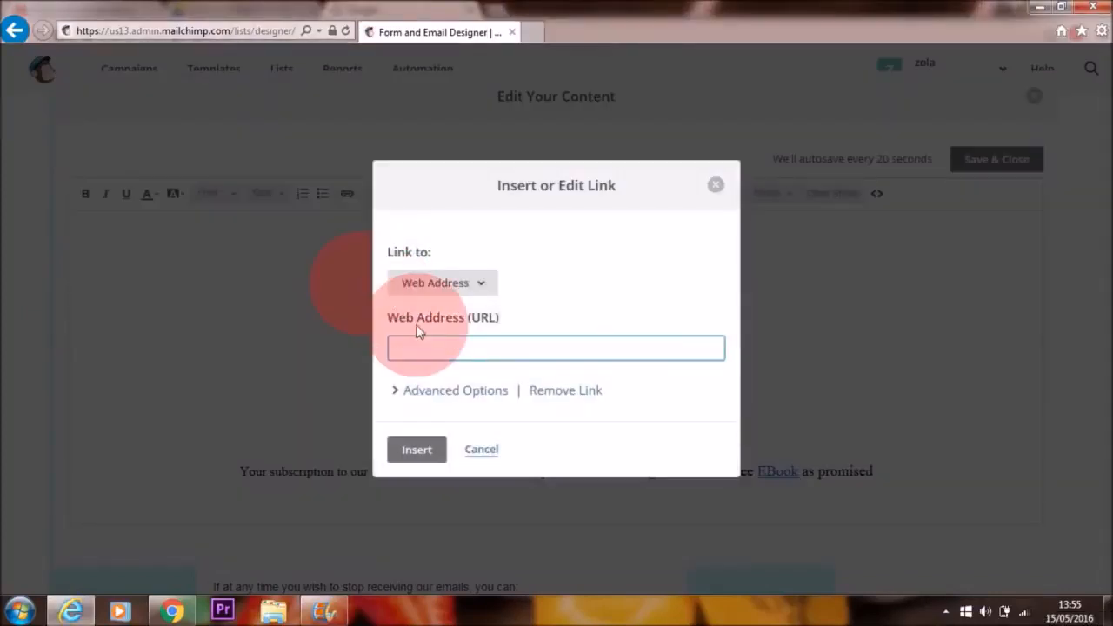
pyautogui.click(469, 285)
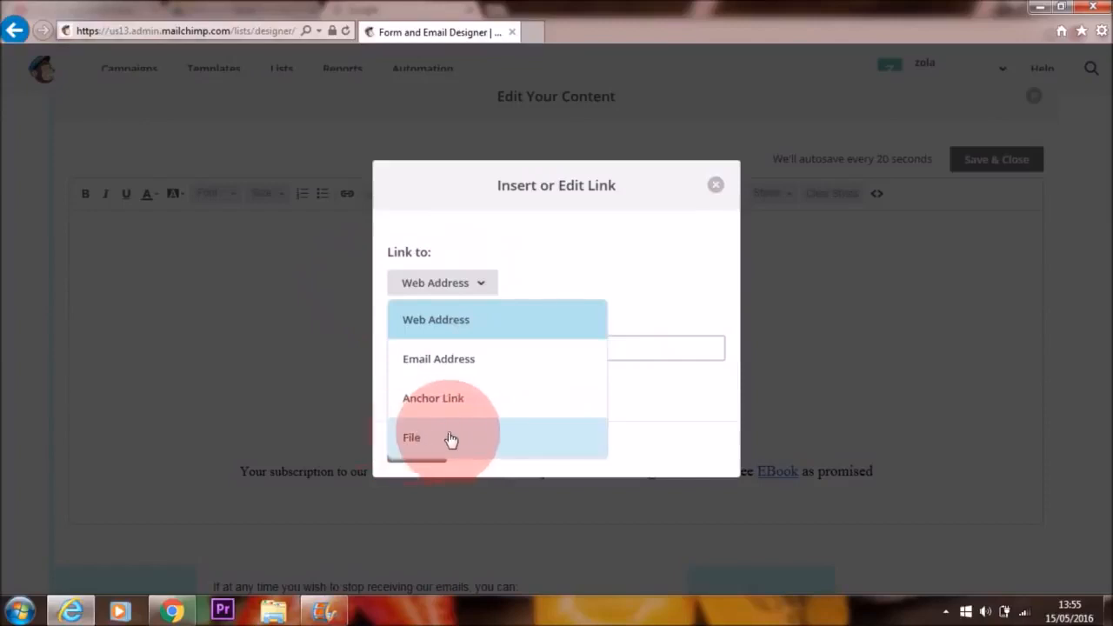
pyautogui.click(715, 185)
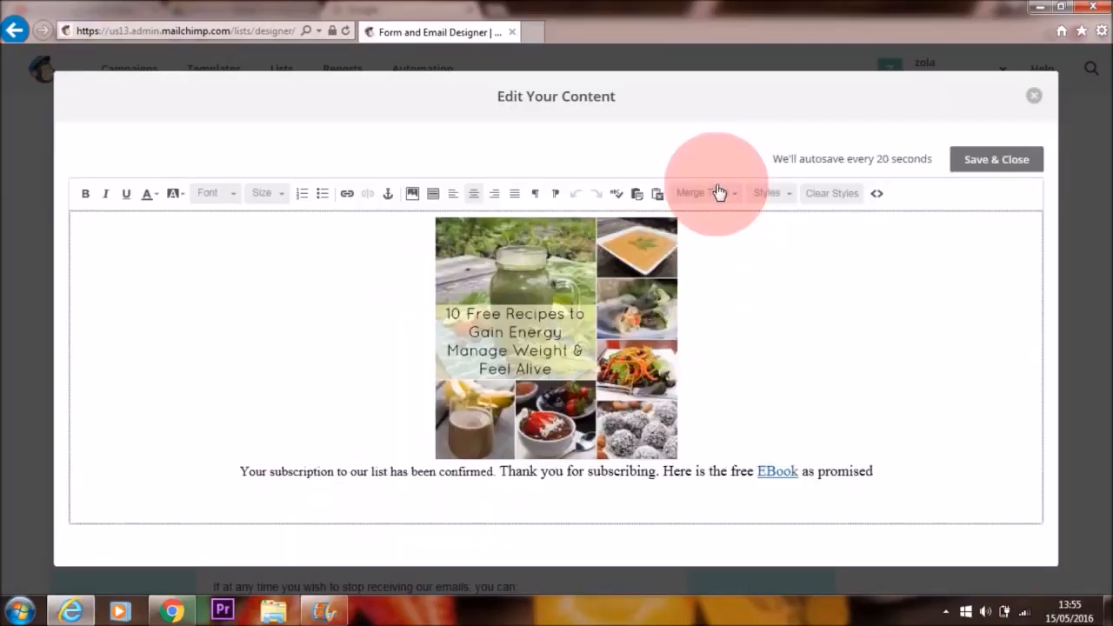
# Step: Switch to Chrome, search Google for "drive" and open My Drive in Google Drive
pyautogui.click(173, 612)
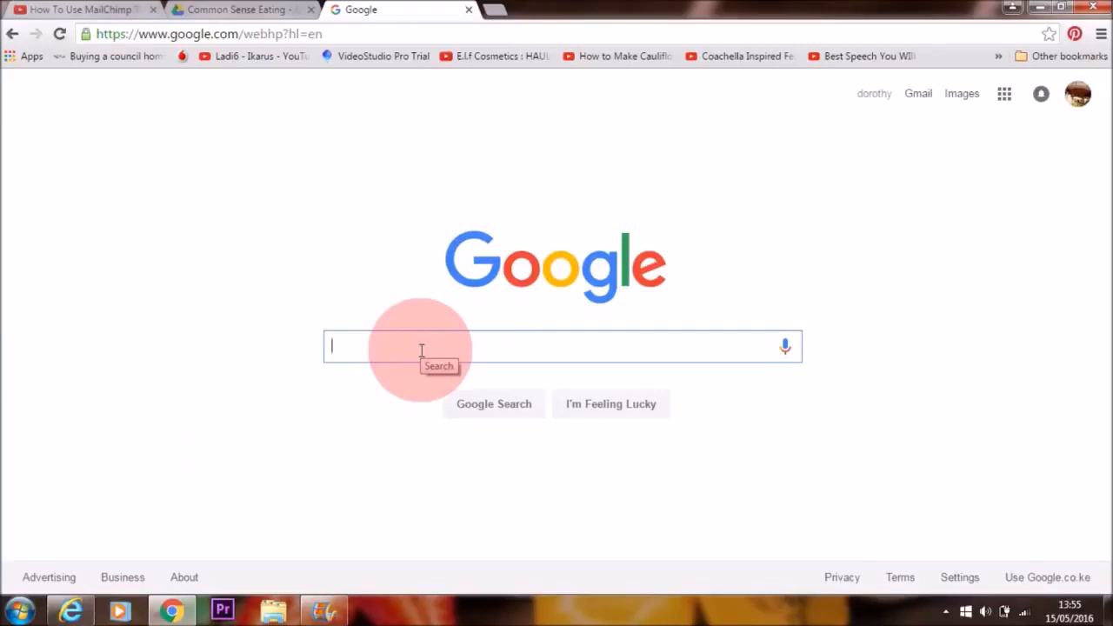
pyautogui.write('dr')
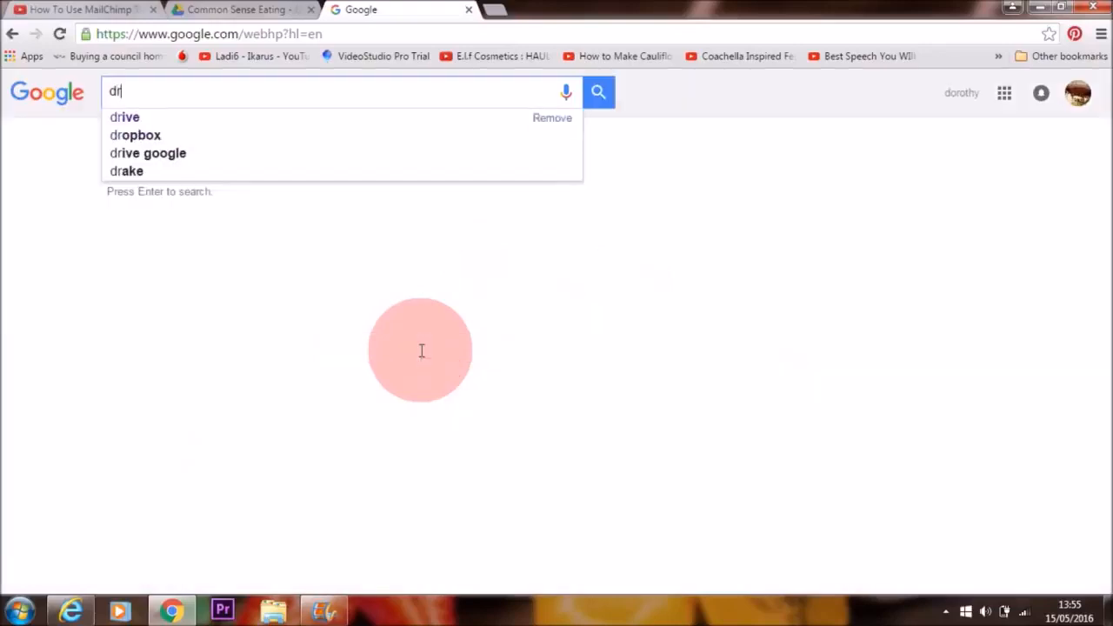
pyautogui.write('ive')
pyautogui.press('Return')
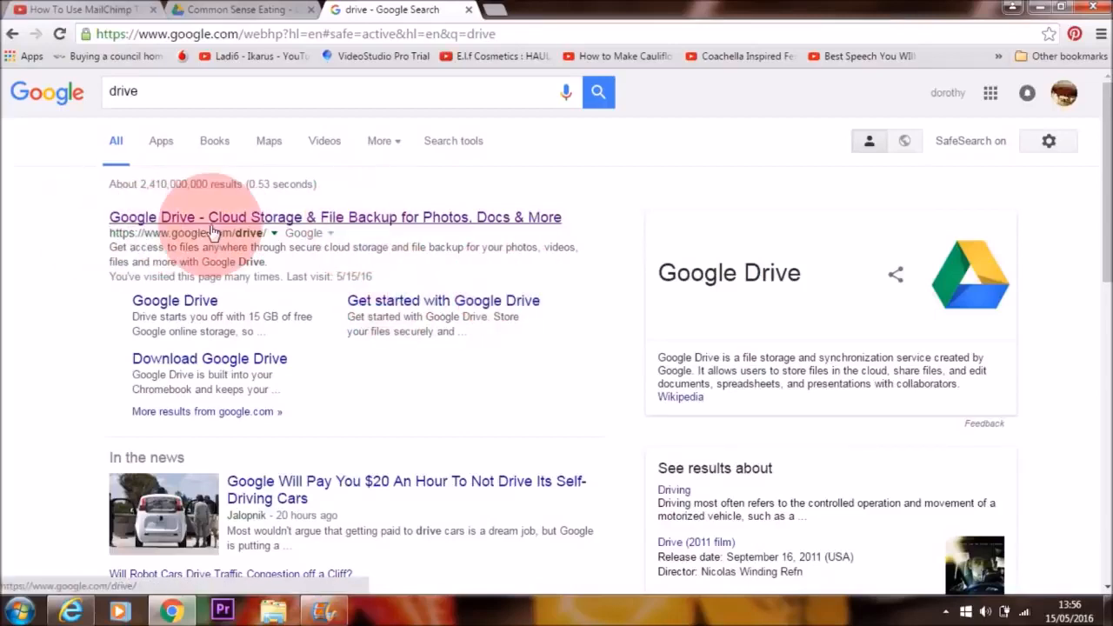
pyautogui.click(329, 224)
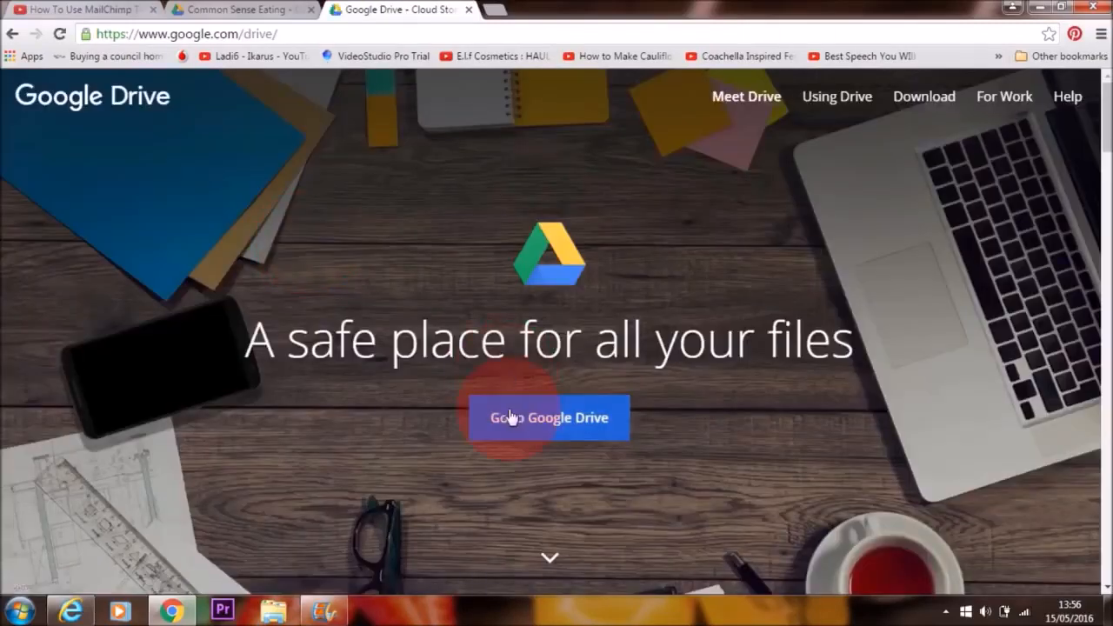
pyautogui.click(565, 426)
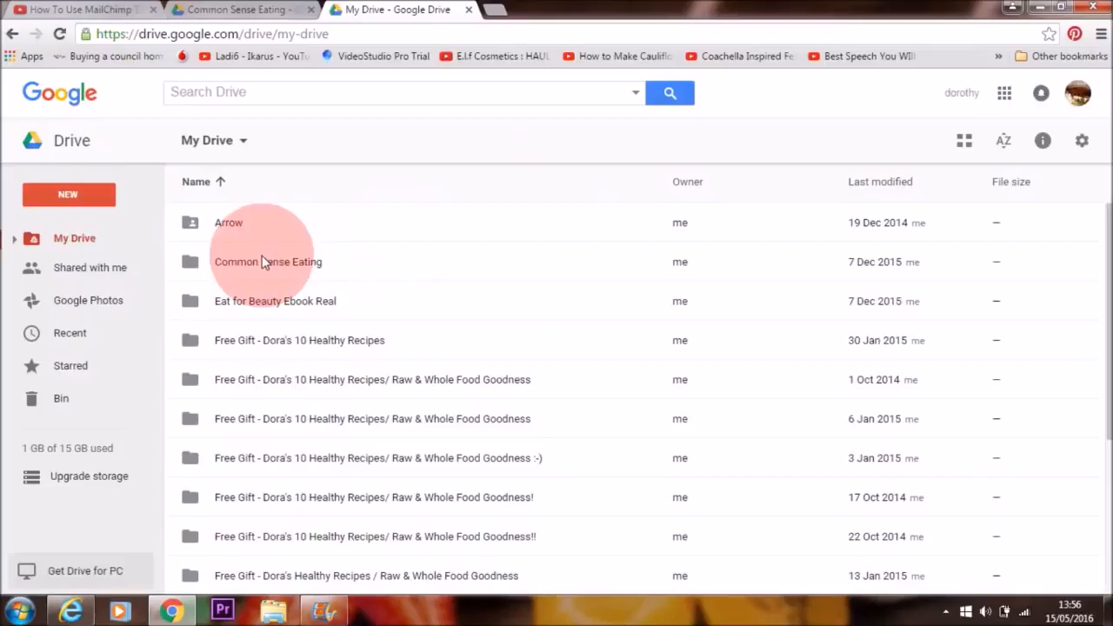
# Step: Open Free 14 Recipes.pdf, last modified 16 Apr 2016, from the Common Sense Eating folder and look through its pages
pyautogui.doubleClick(282, 264)
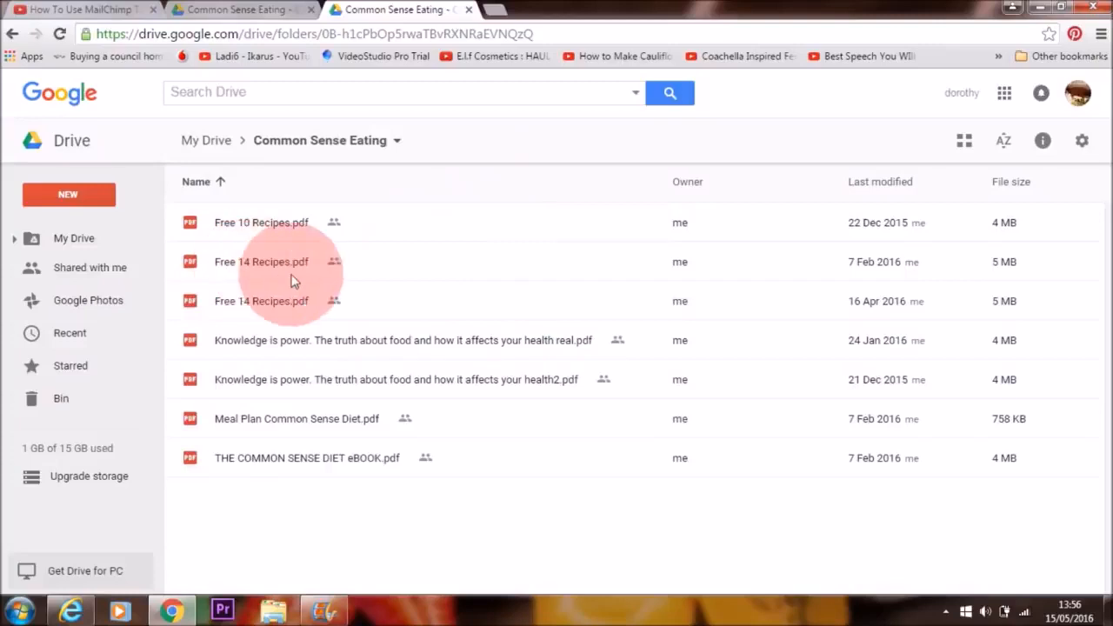
pyautogui.click(278, 302)
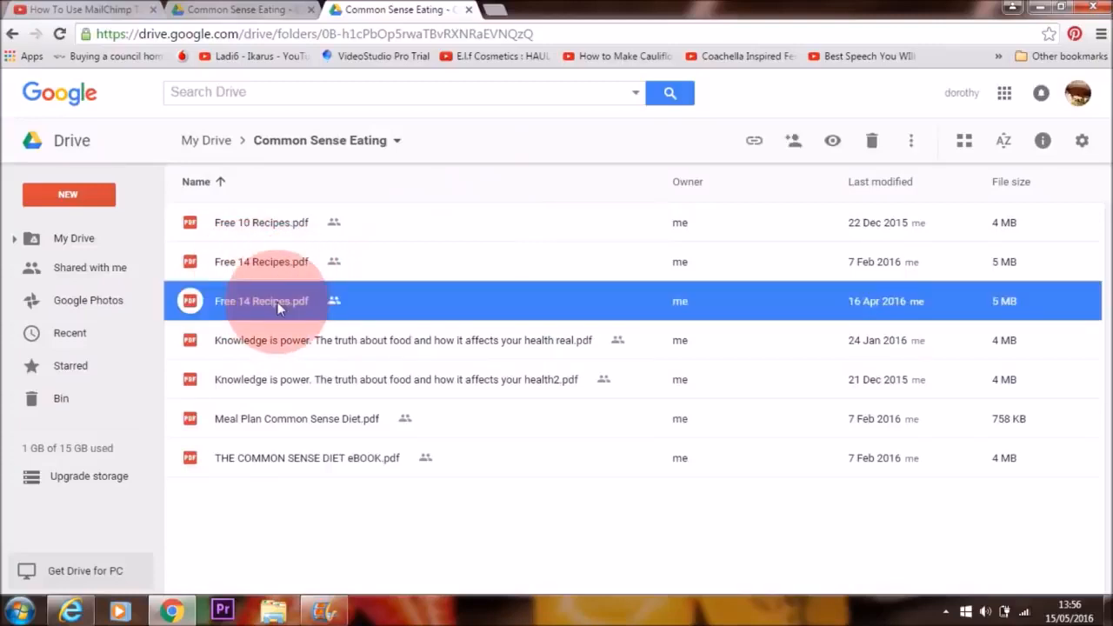
pyautogui.doubleClick(278, 301)
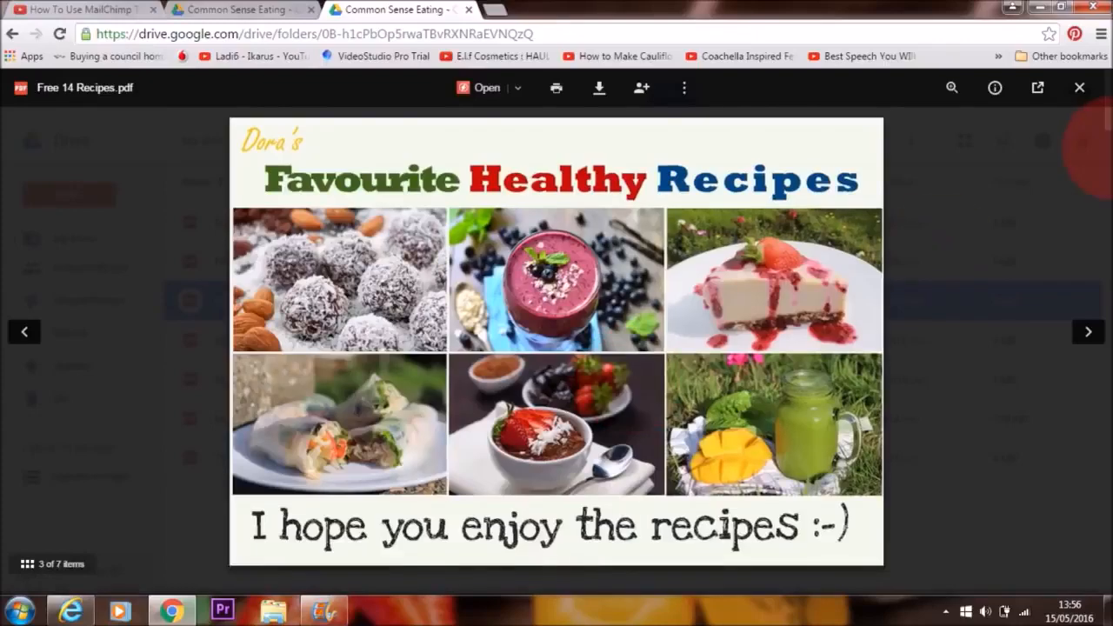
pyautogui.scroll(-5, 1084, 143)
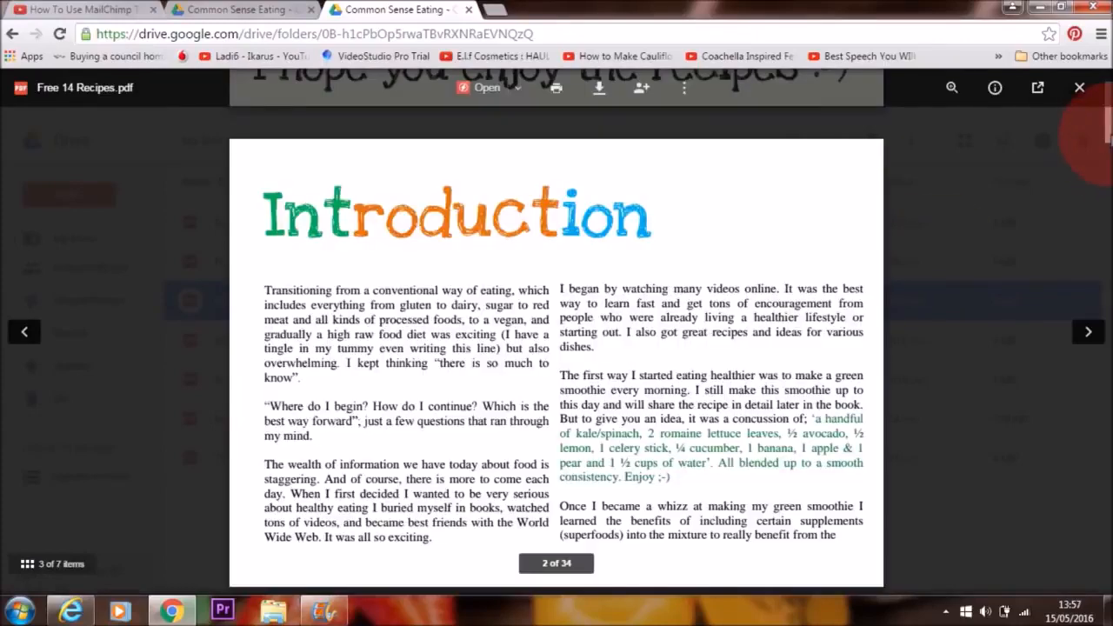
pyautogui.scroll(-10, 1087, 143)
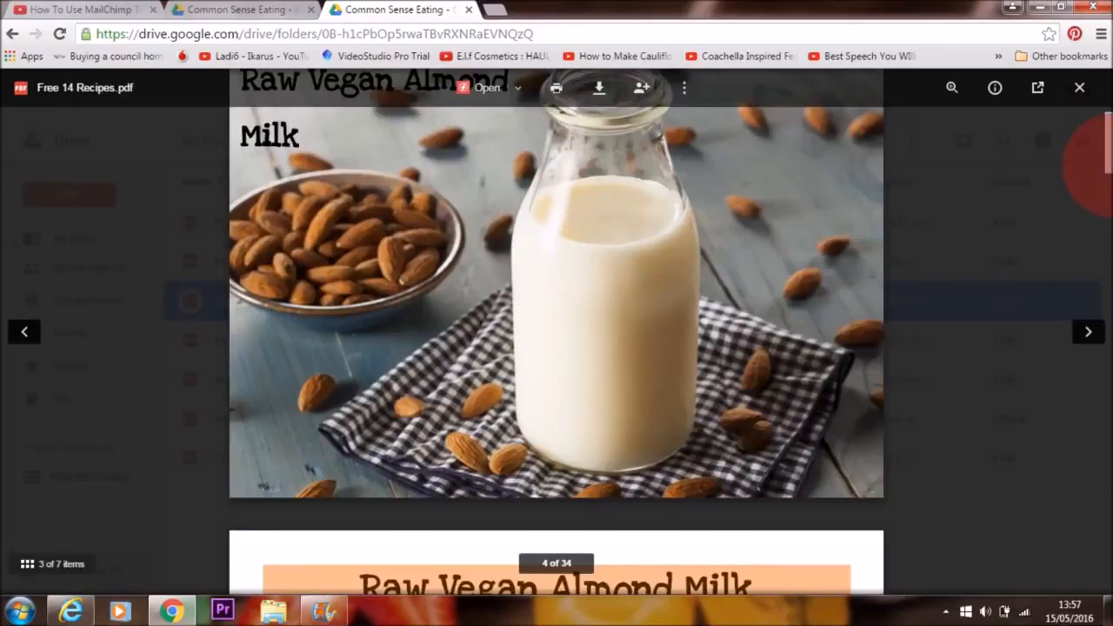
# Step: Keep link sharing of Free 14 Recipes.pdf set to "Anyone with the link" with view access and copy its share link
pyautogui.scroll(-12, 1089, 165)
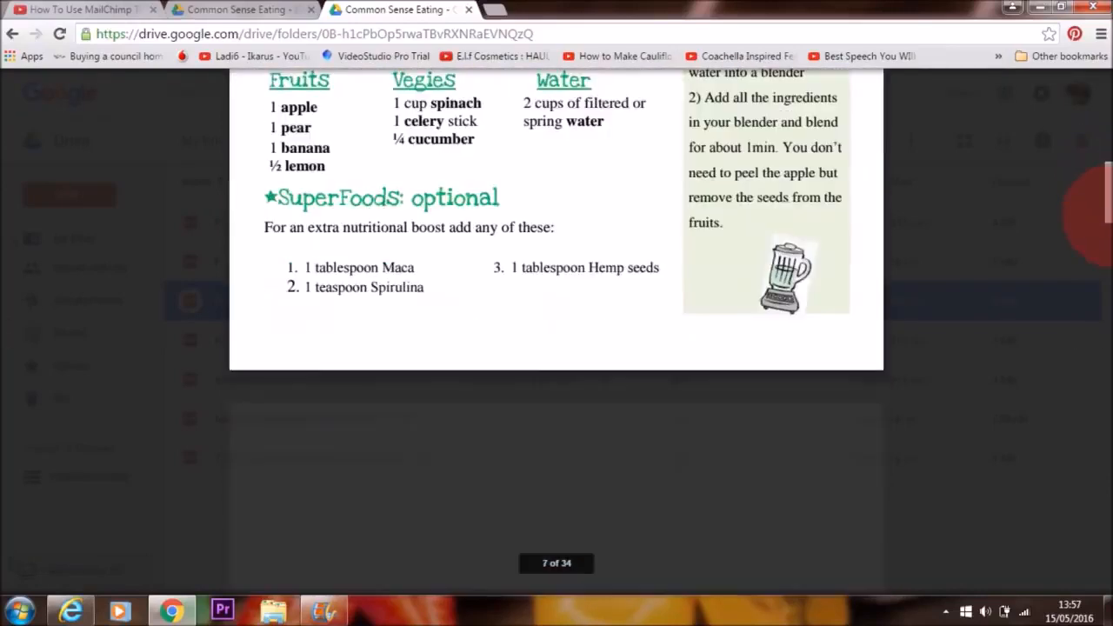
pyautogui.moveTo(1111, 215); pyautogui.dragTo(1109, 280)
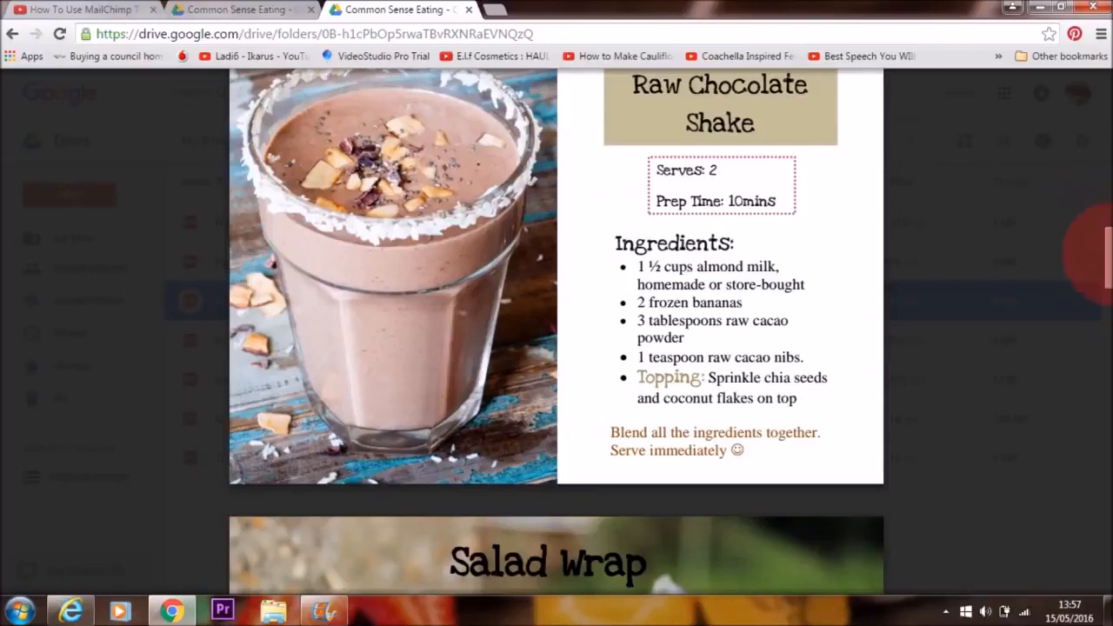
pyautogui.moveTo(1110, 260); pyautogui.dragTo(1110, 95)
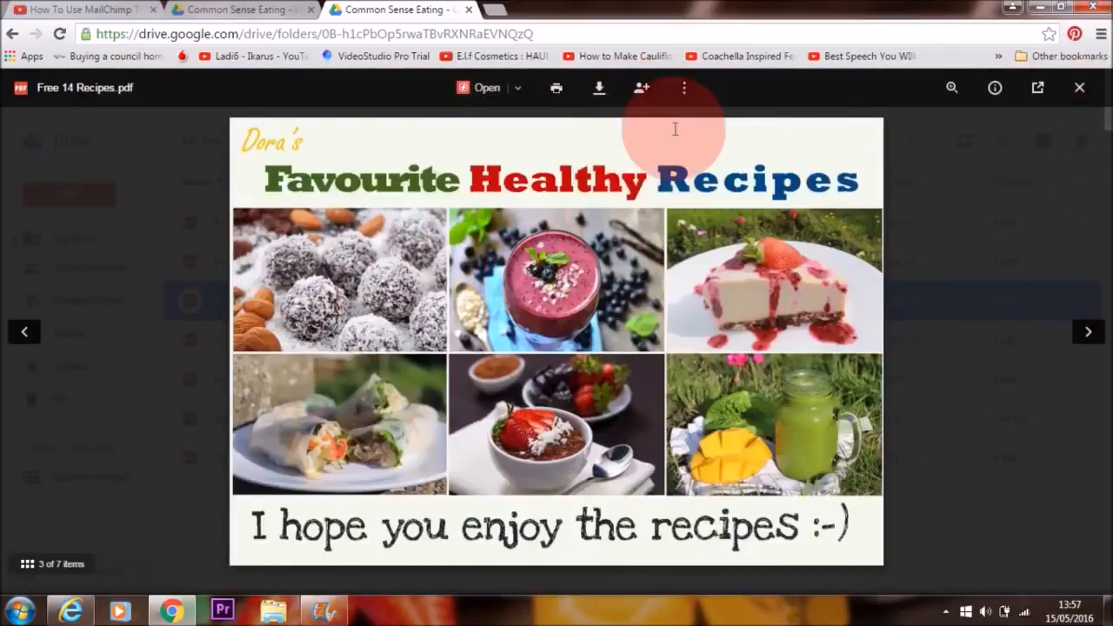
pyautogui.click(640, 91)
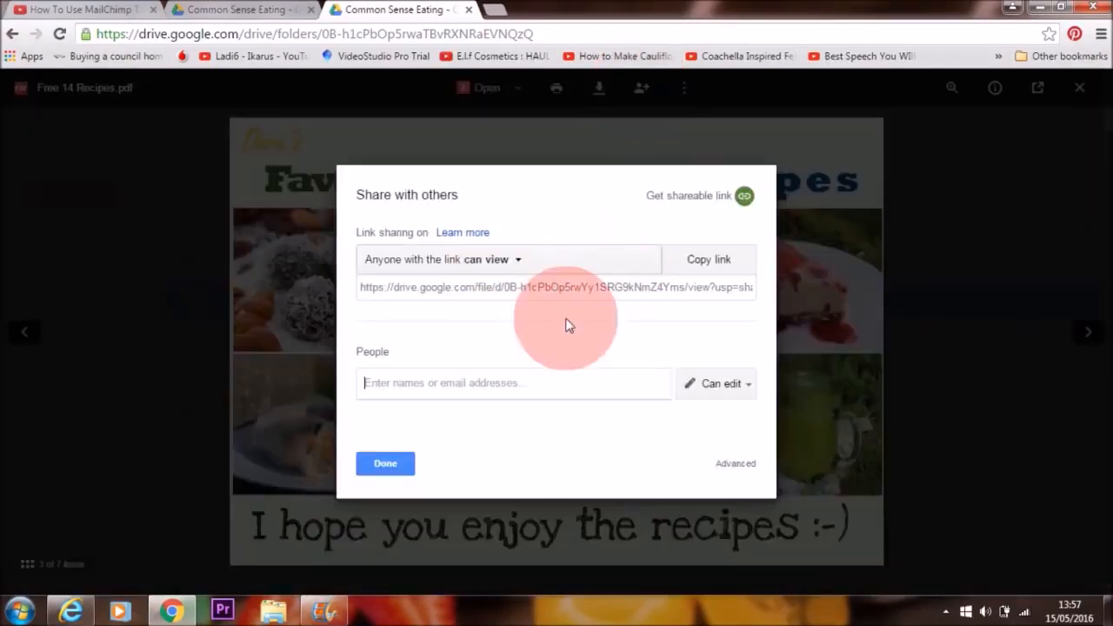
pyautogui.click(736, 463)
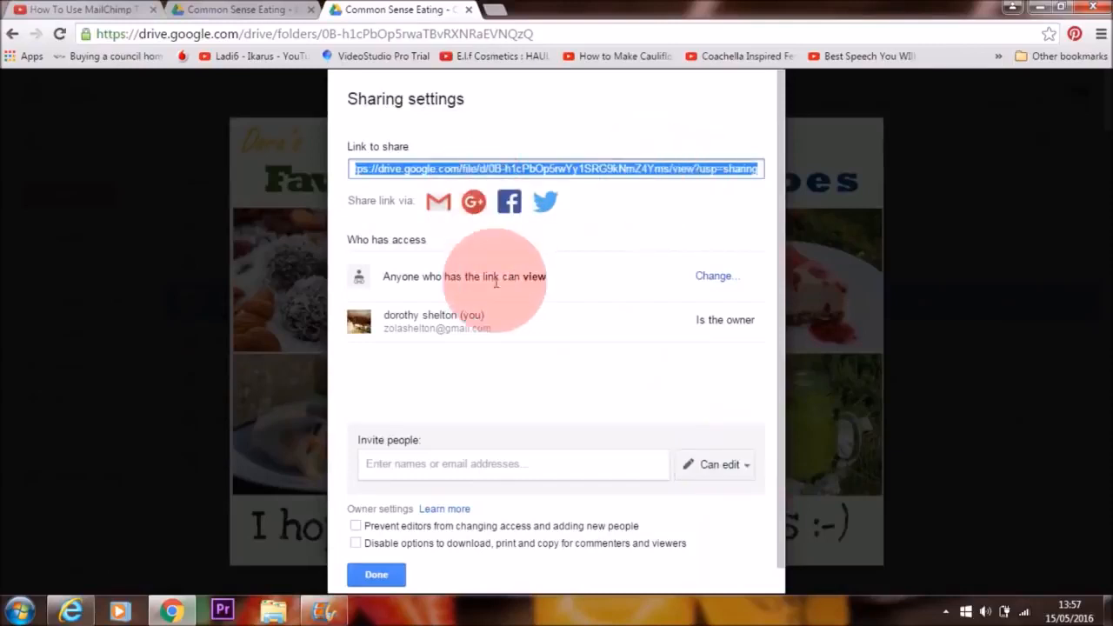
pyautogui.click(714, 277)
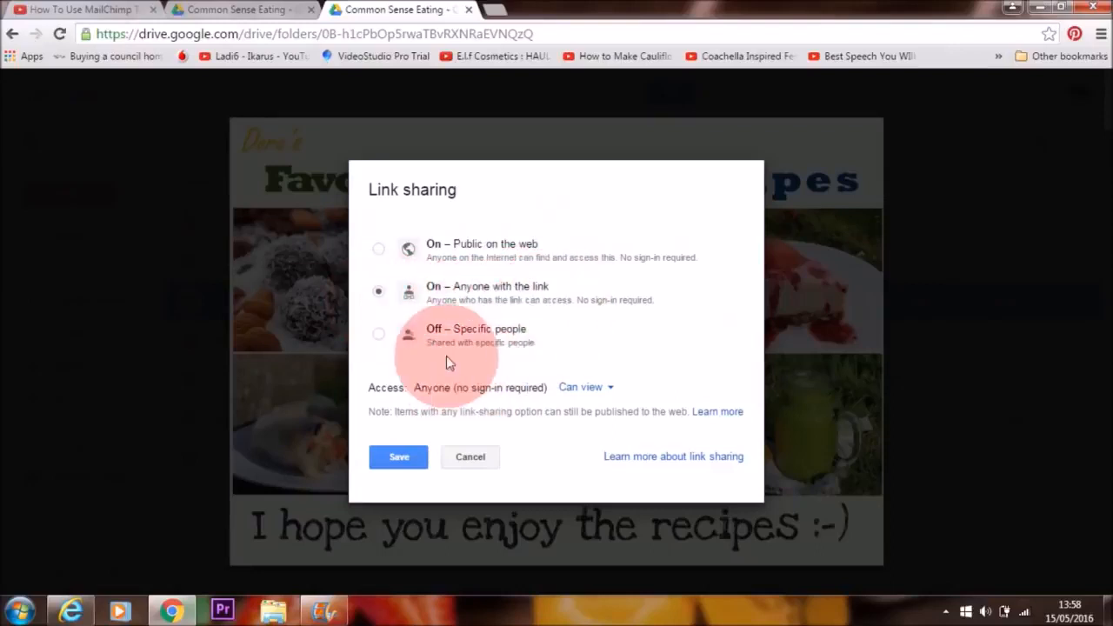
pyautogui.click(396, 457)
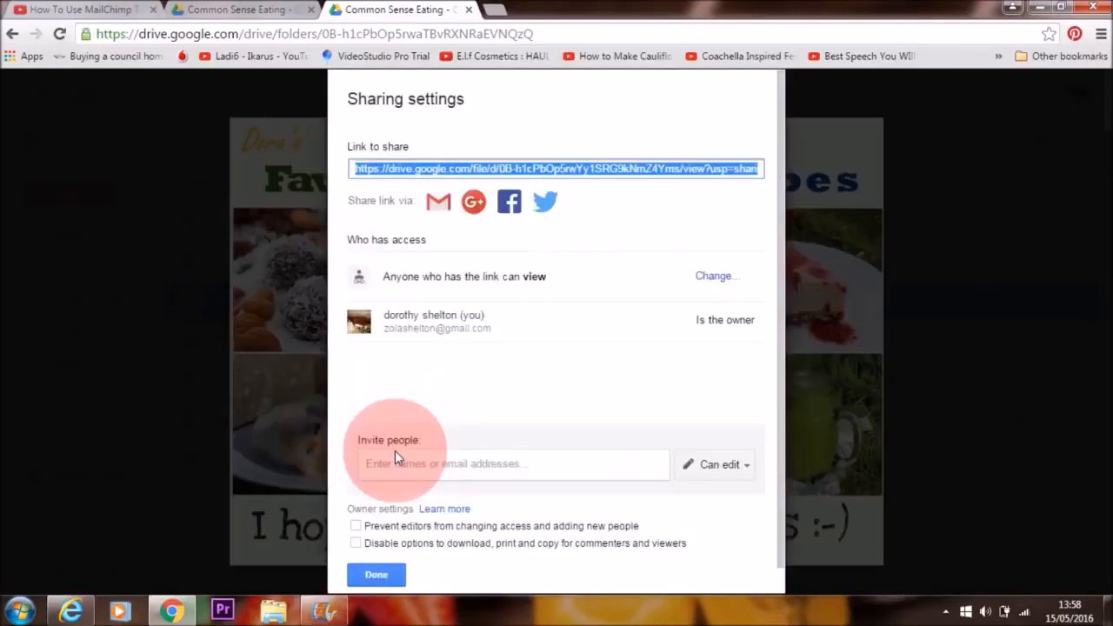
pyautogui.rightClick(567, 178)
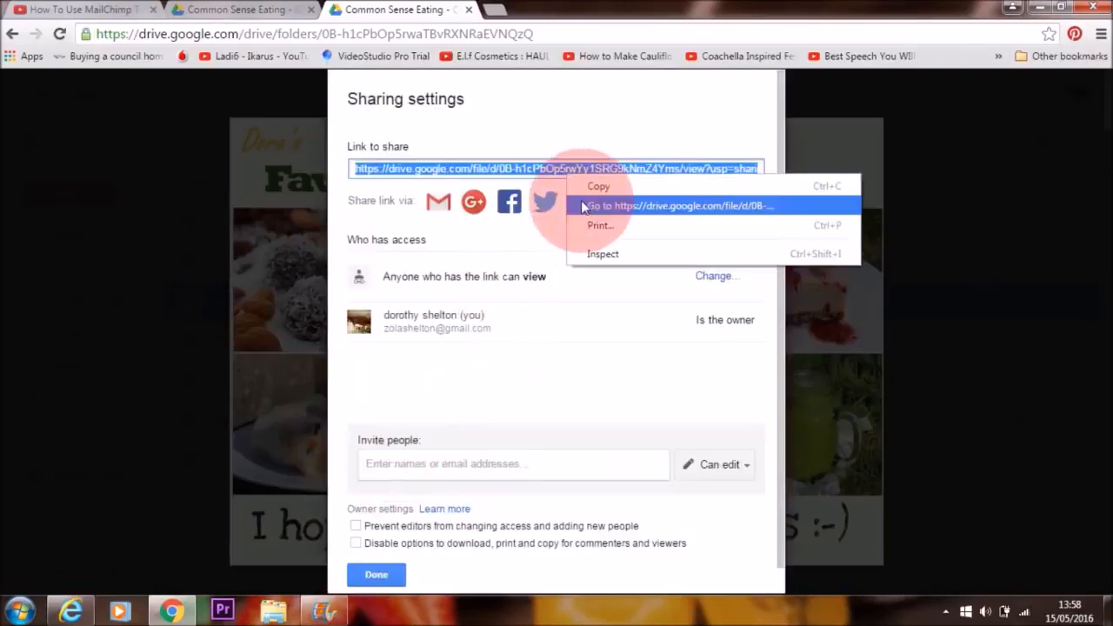
pyautogui.click(598, 182)
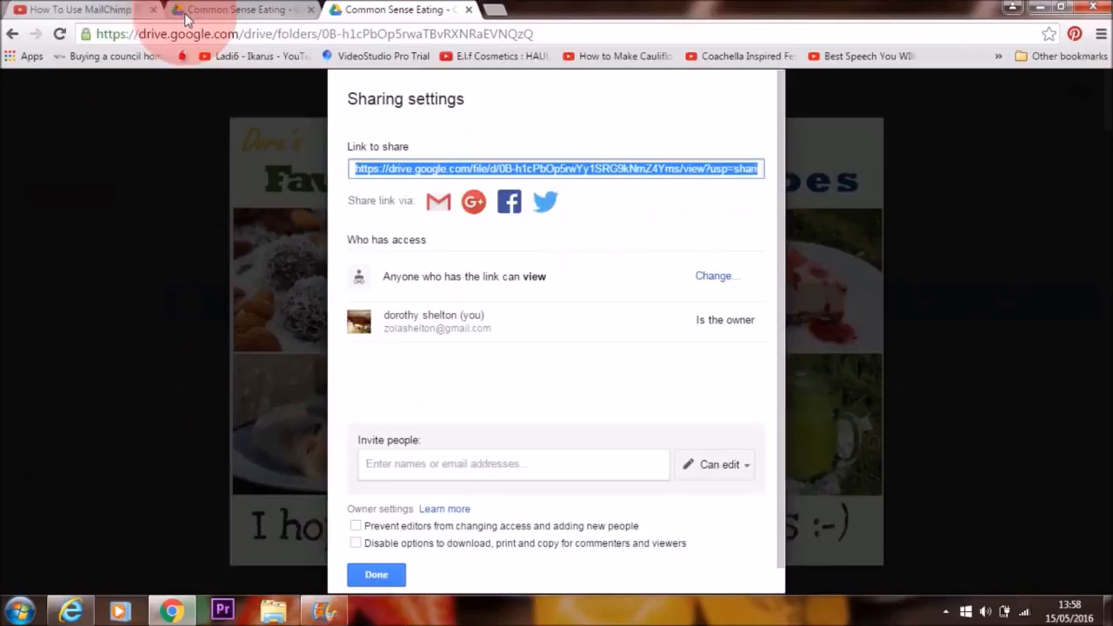
# Step: Switch to Internet Explorer, link the selected recipe image in the message to the copied Google Drive address, and save the content
pyautogui.click(70, 611)
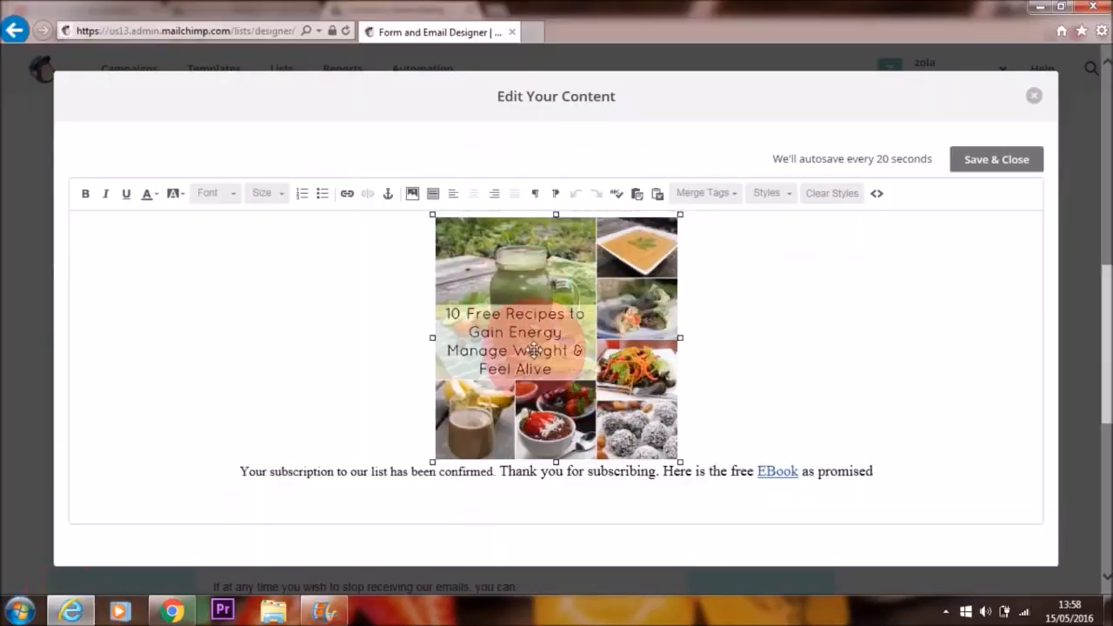
pyautogui.click(347, 195)
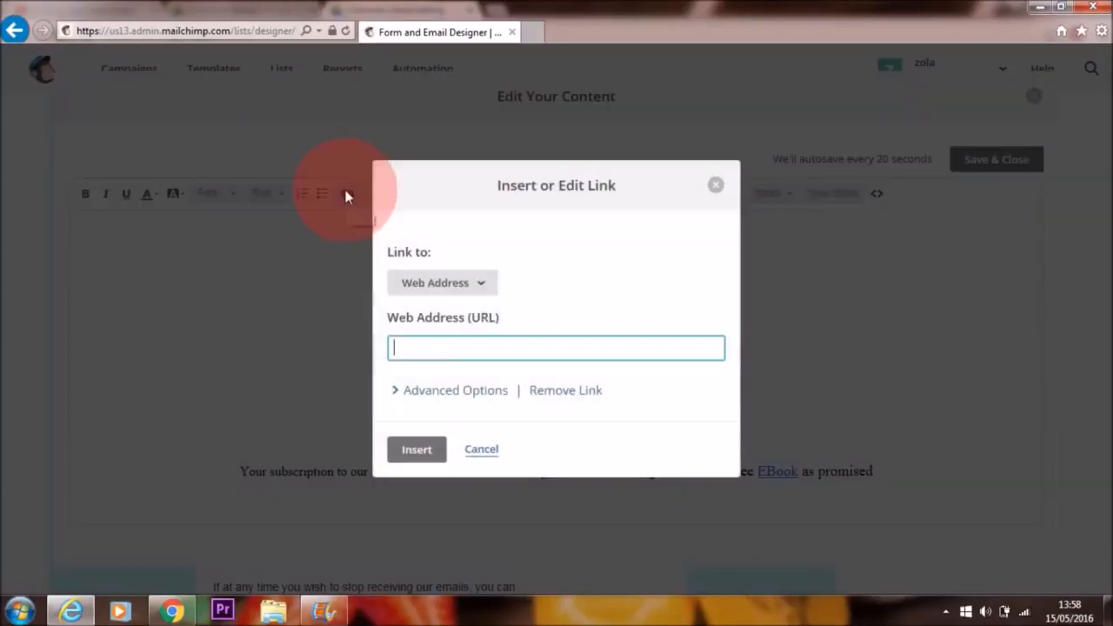
pyautogui.rightClick(407, 346)
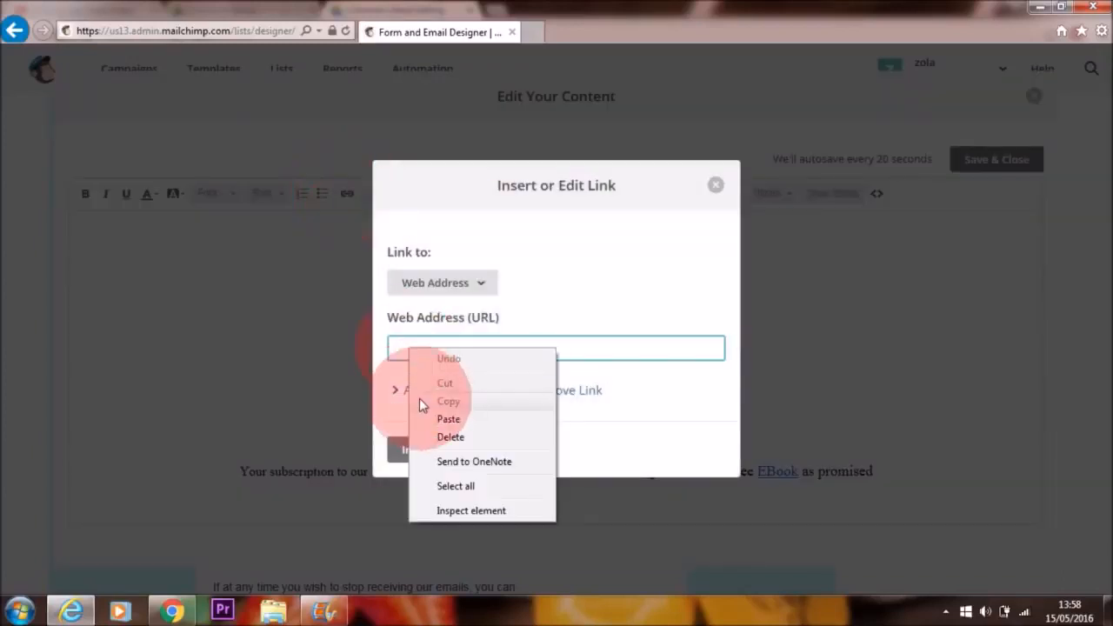
pyautogui.click(428, 421)
pyautogui.click(416, 449)
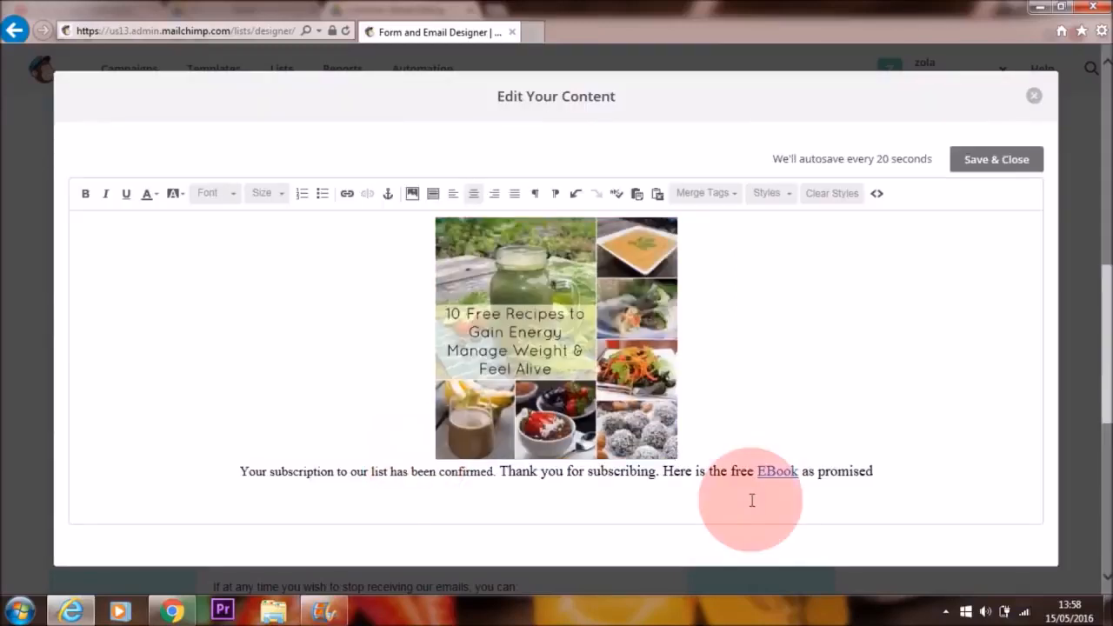
pyautogui.click(789, 386)
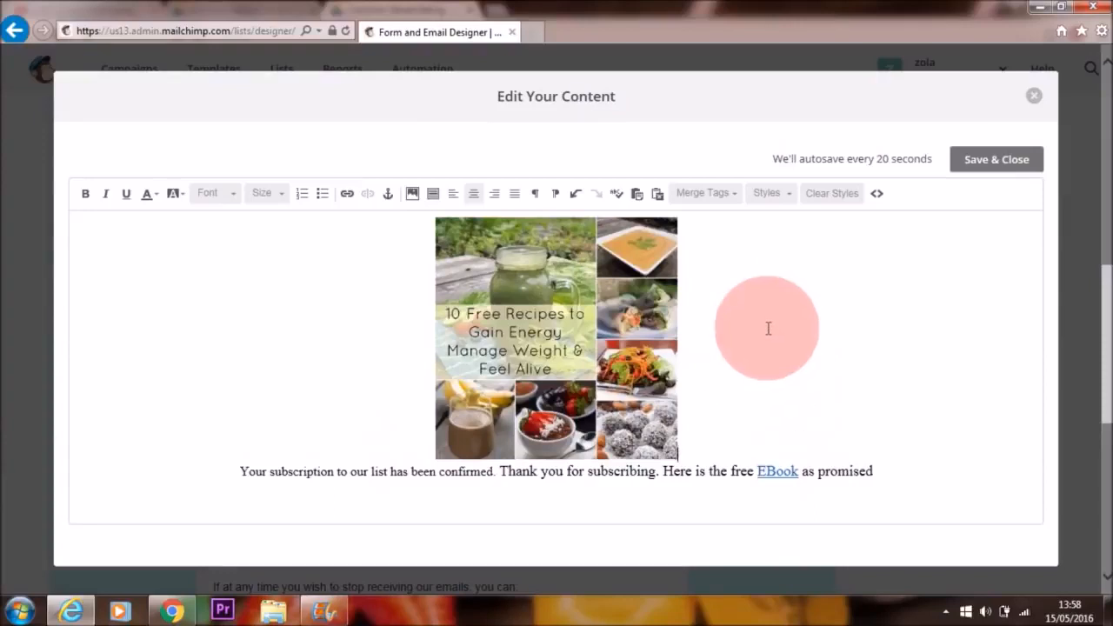
pyautogui.click(992, 166)
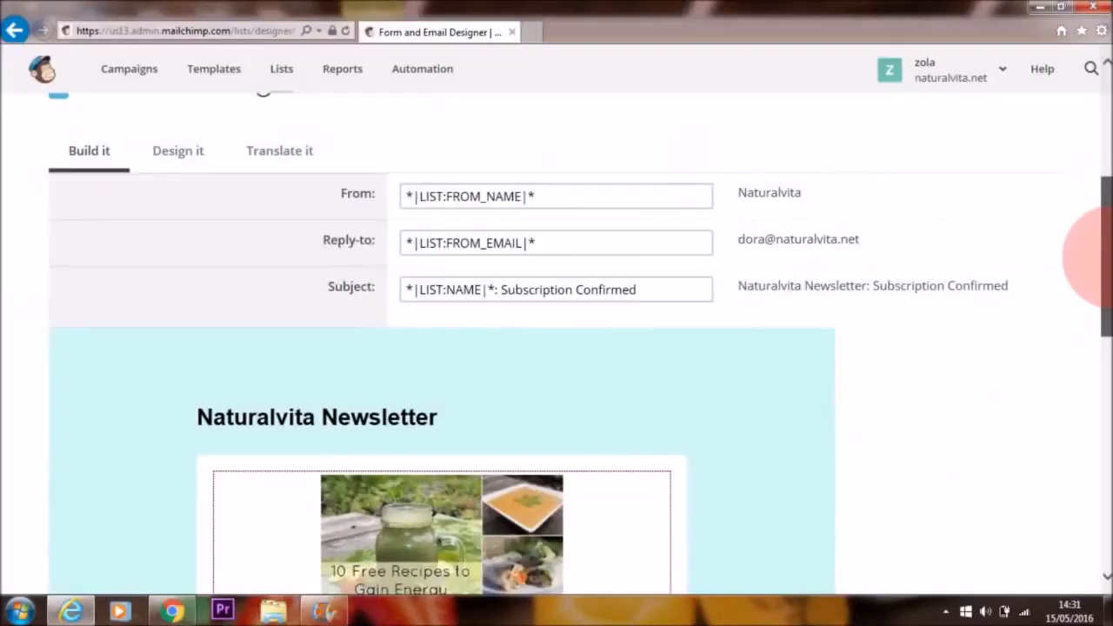
# Step: Check the updated welcome email and open the Google Analytics on archive/list pages settings of the Naturalvita Newsletter list
pyautogui.moveTo(1104, 249); pyautogui.dragTo(1104, 334)
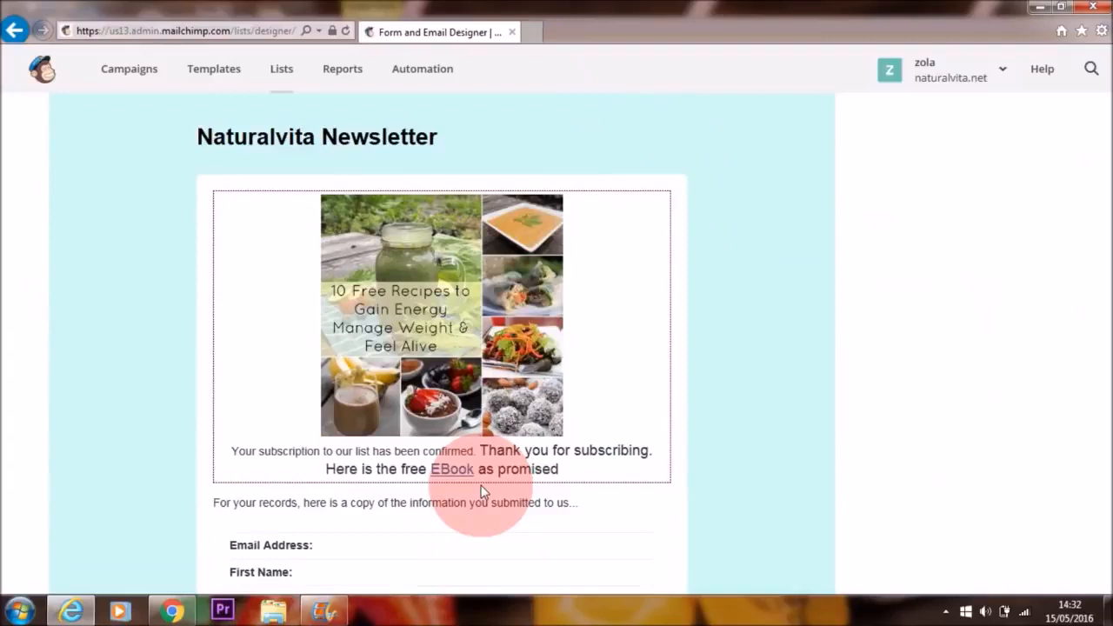
pyautogui.moveTo(1111, 365); pyautogui.dragTo(1111, 400)
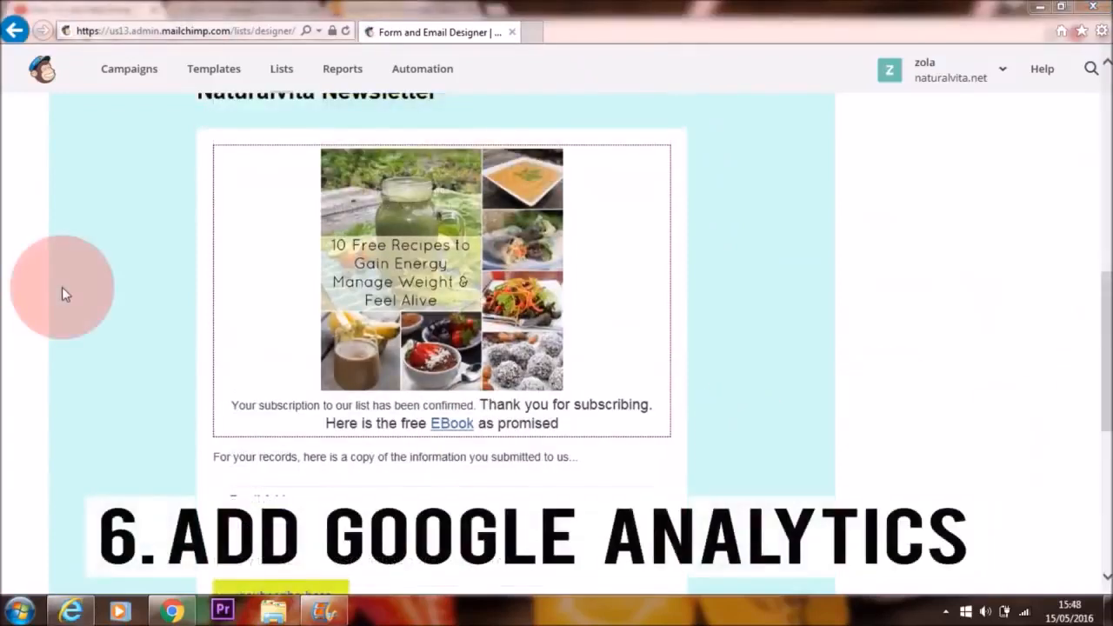
pyautogui.moveTo(1104, 385); pyautogui.dragTo(1104, 180)
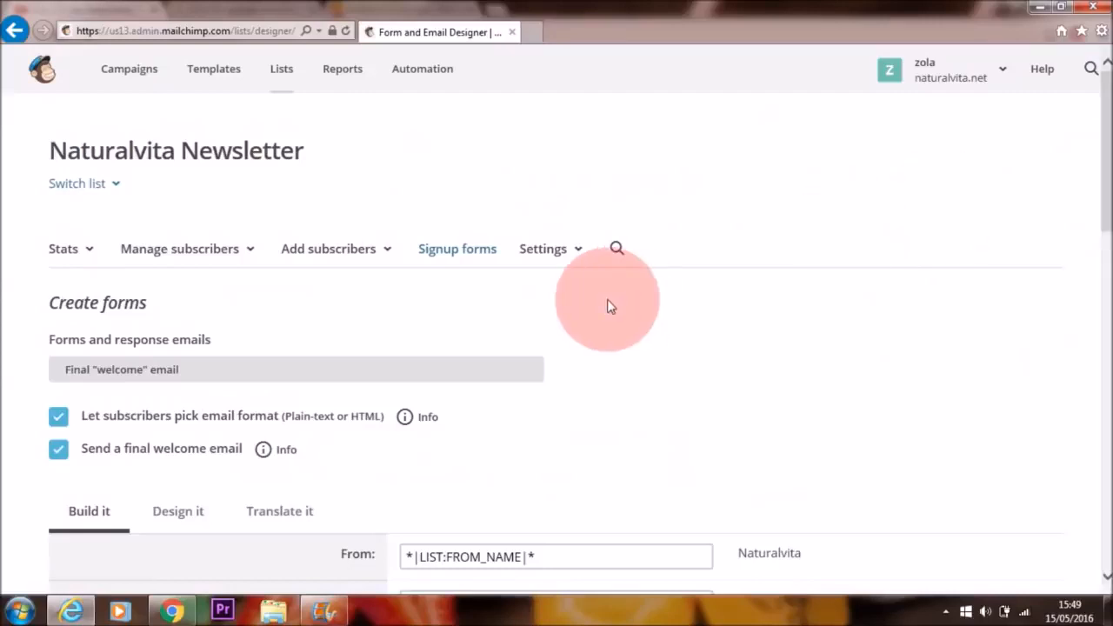
pyautogui.click(546, 257)
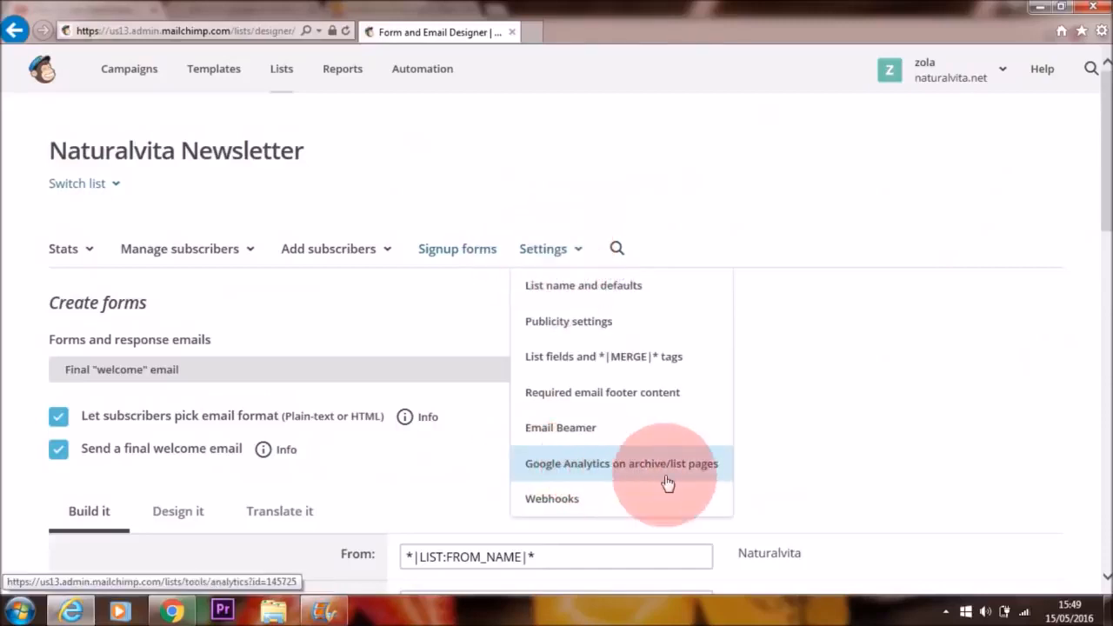
pyautogui.click(608, 469)
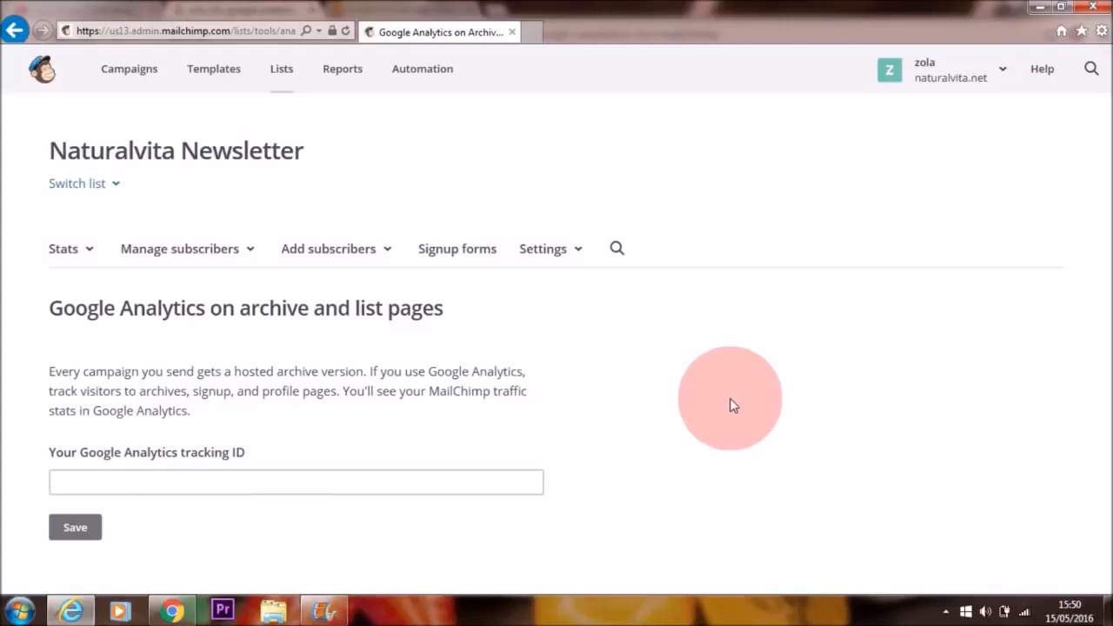
pyautogui.click(235, 485)
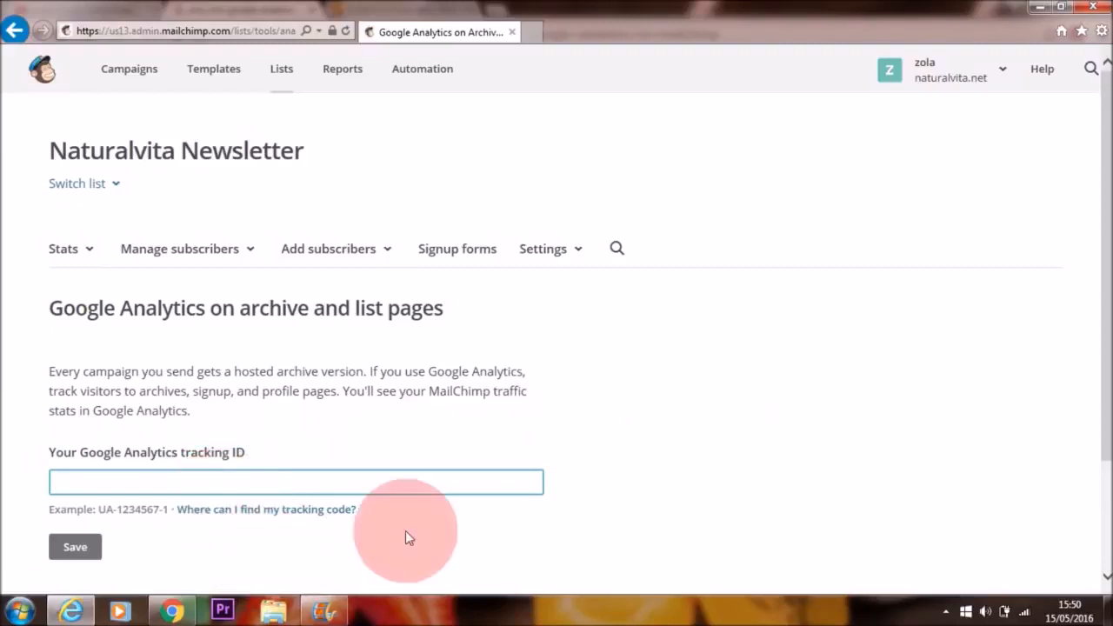
# Step: Switch to Chrome and copy the Naturalvita property's tracking ID from the tracking code page in the Google Analytics administration
pyautogui.click(534, 32)
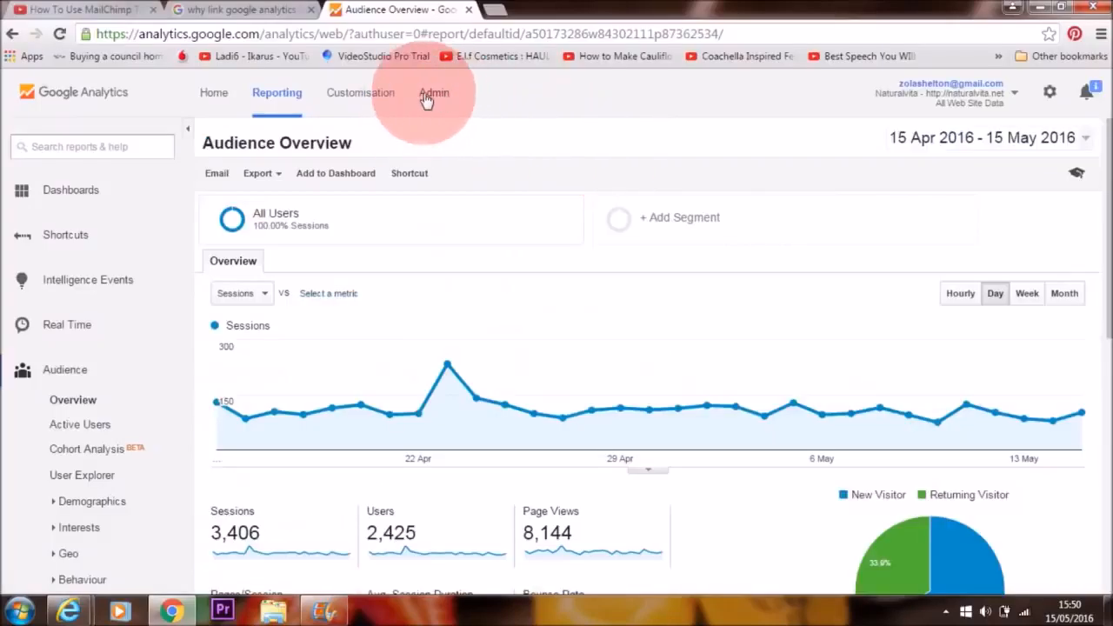
pyautogui.click(439, 99)
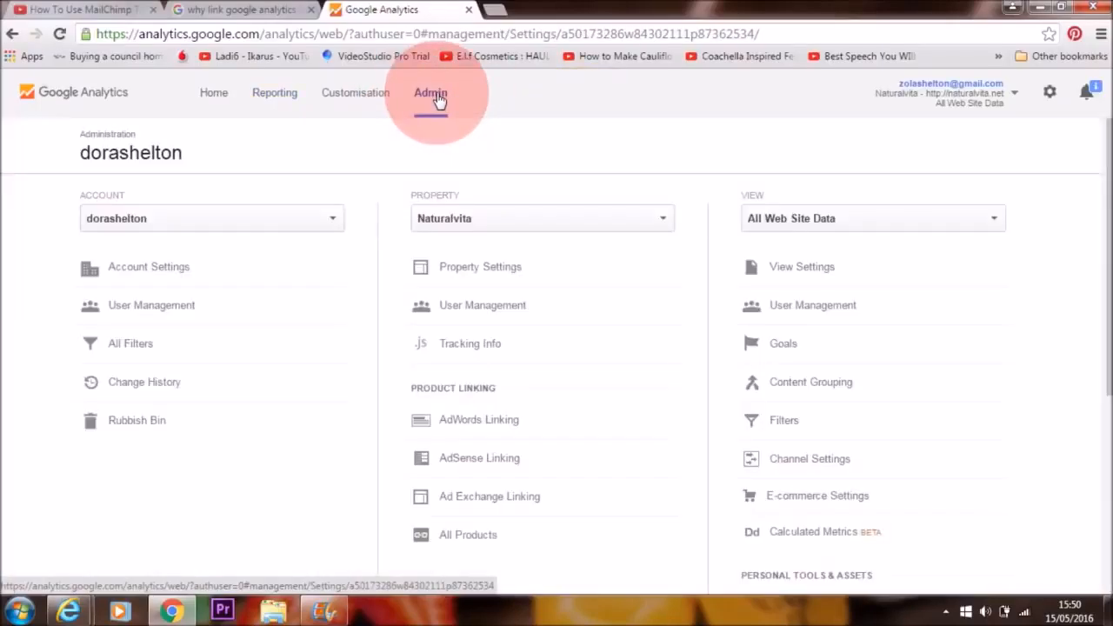
pyautogui.click(487, 351)
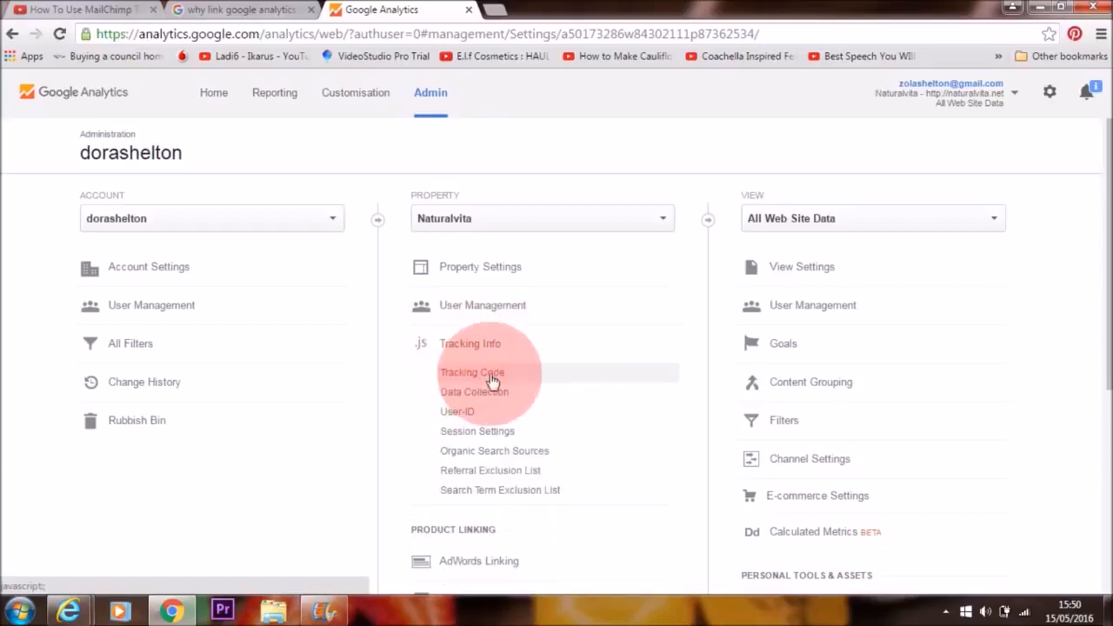
pyautogui.click(491, 380)
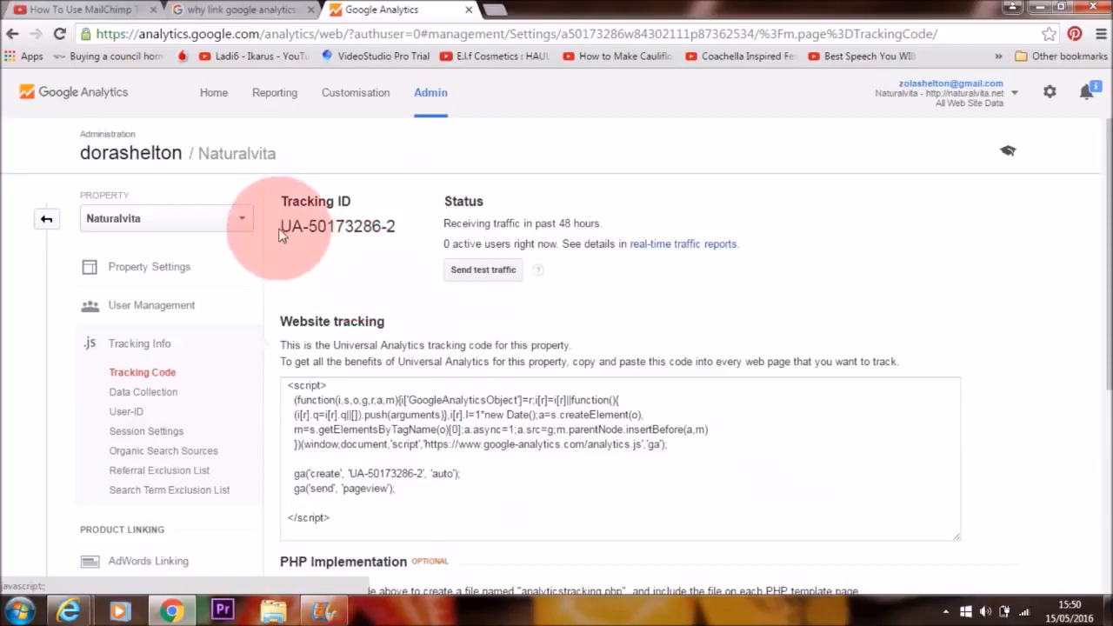
pyautogui.moveTo(281, 228); pyautogui.dragTo(395, 229)
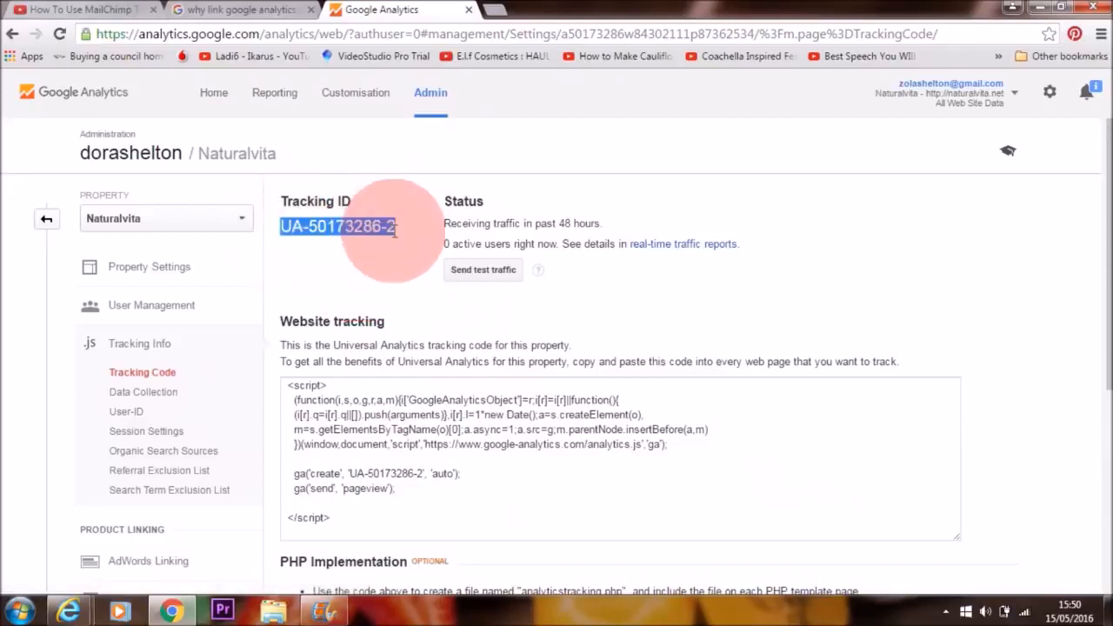
pyautogui.rightClick(395, 228)
pyautogui.click(422, 240)
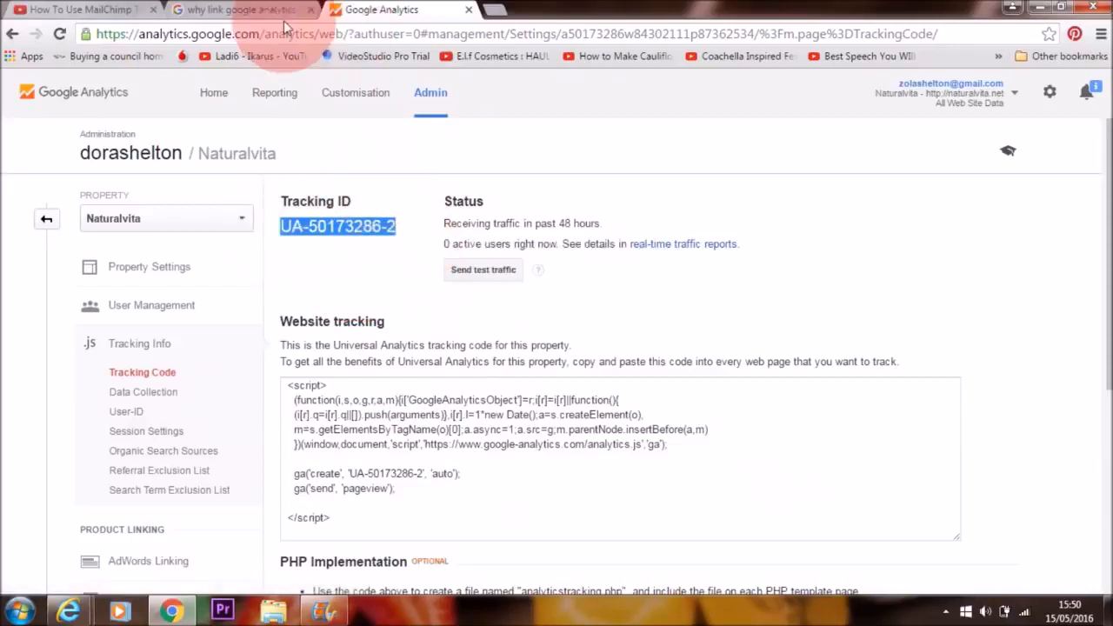
# Step: Switch back to Internet Explorer, paste the copied ID as the list's Google Analytics tracking ID, and save it
pyautogui.click(69, 613)
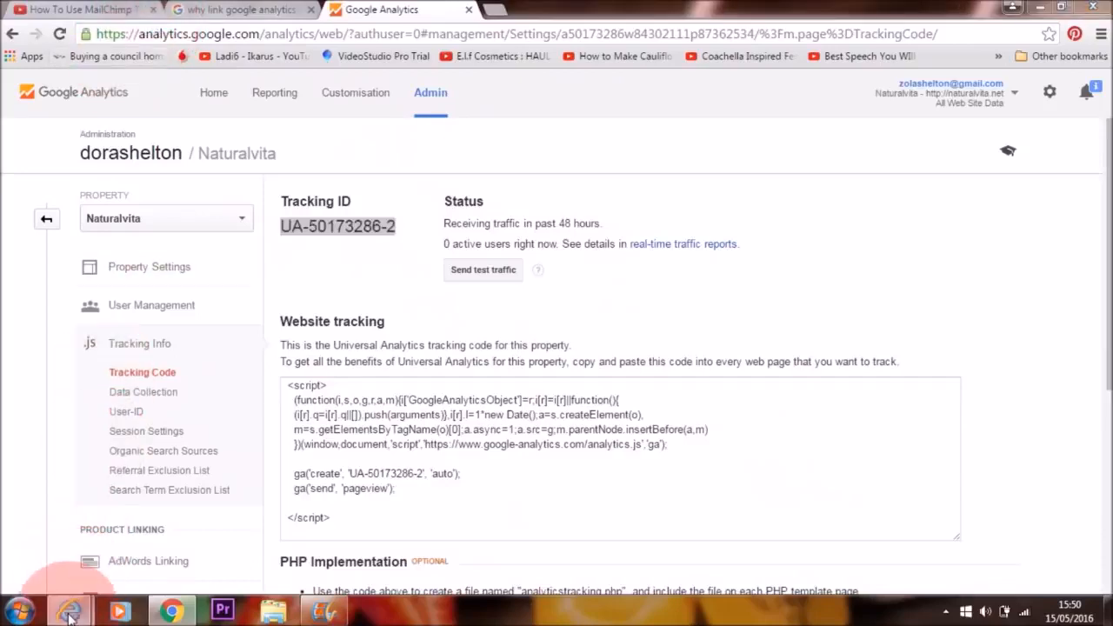
pyautogui.click(124, 533)
pyautogui.click(169, 473)
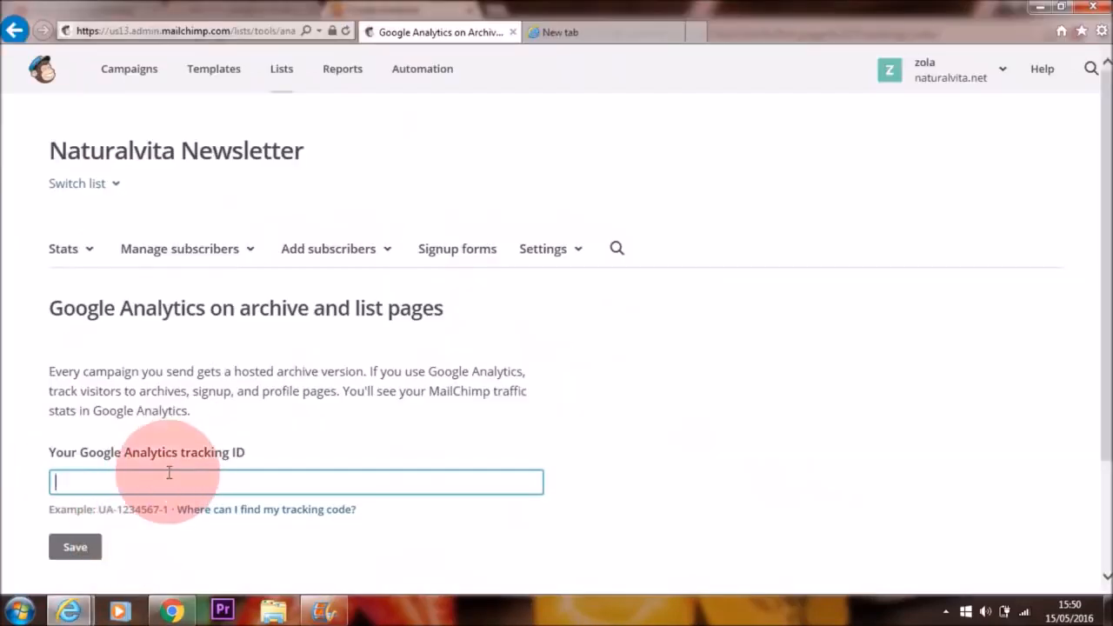
pyautogui.hotkey('ctrl', 'v')
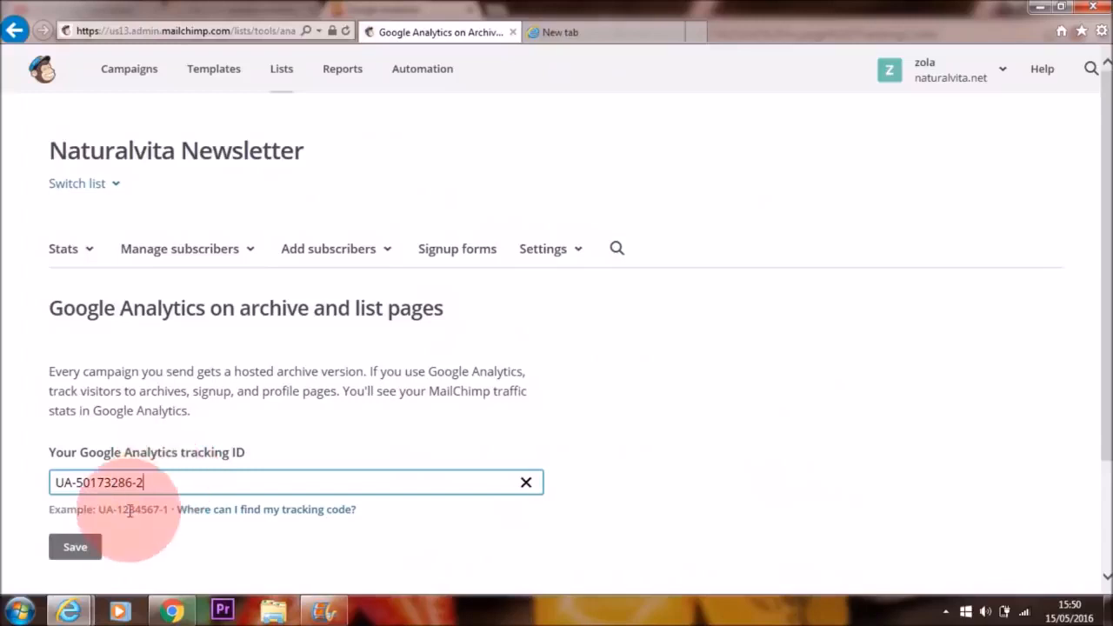
pyautogui.click(83, 549)
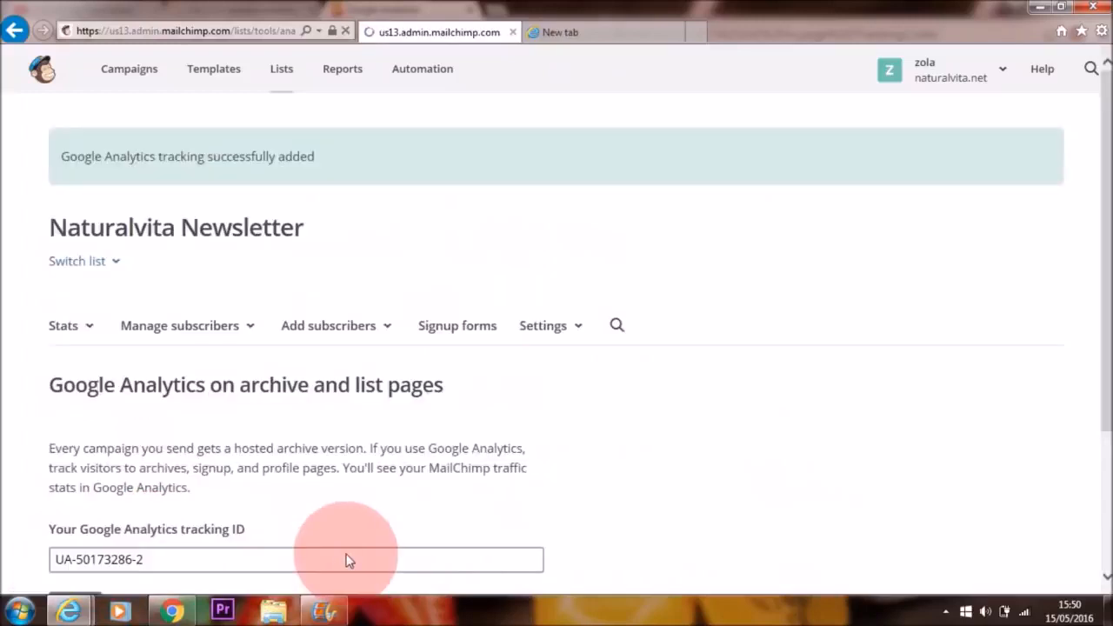
pyautogui.scroll(-1, 1101, 296)
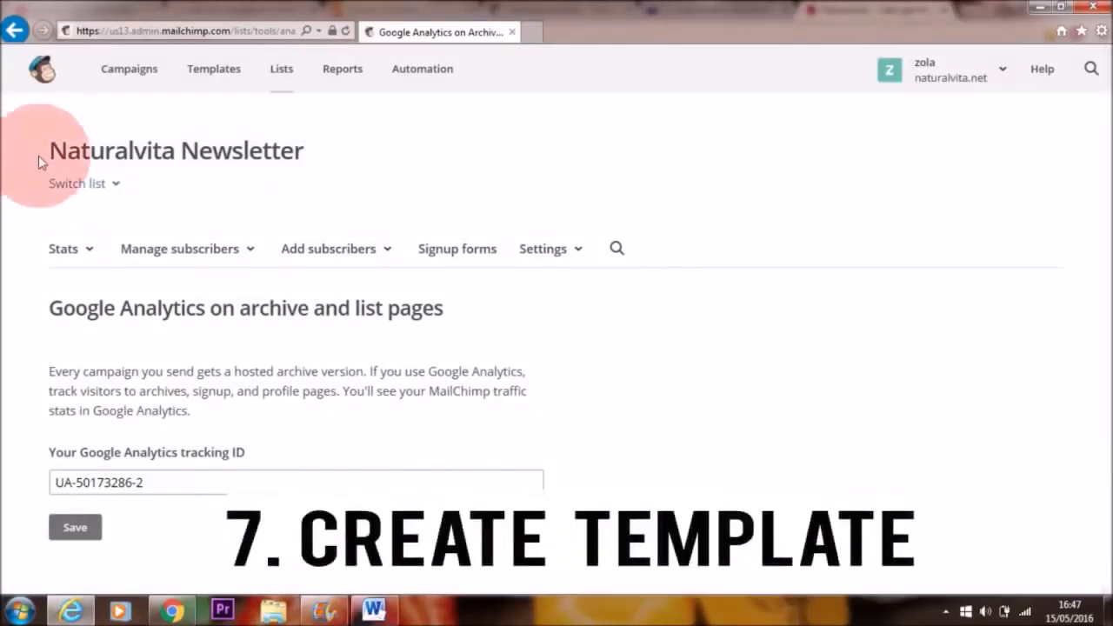
# Step: Open the saved Naturalvita Template, look through its content, and return to the templates list
pyautogui.click(216, 82)
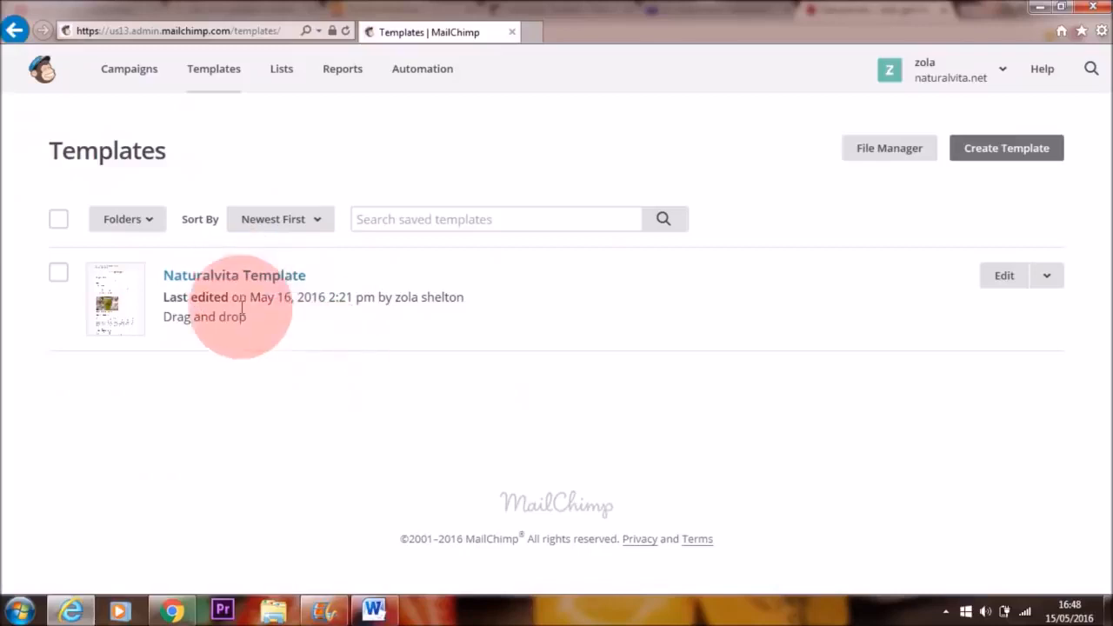
pyautogui.click(238, 277)
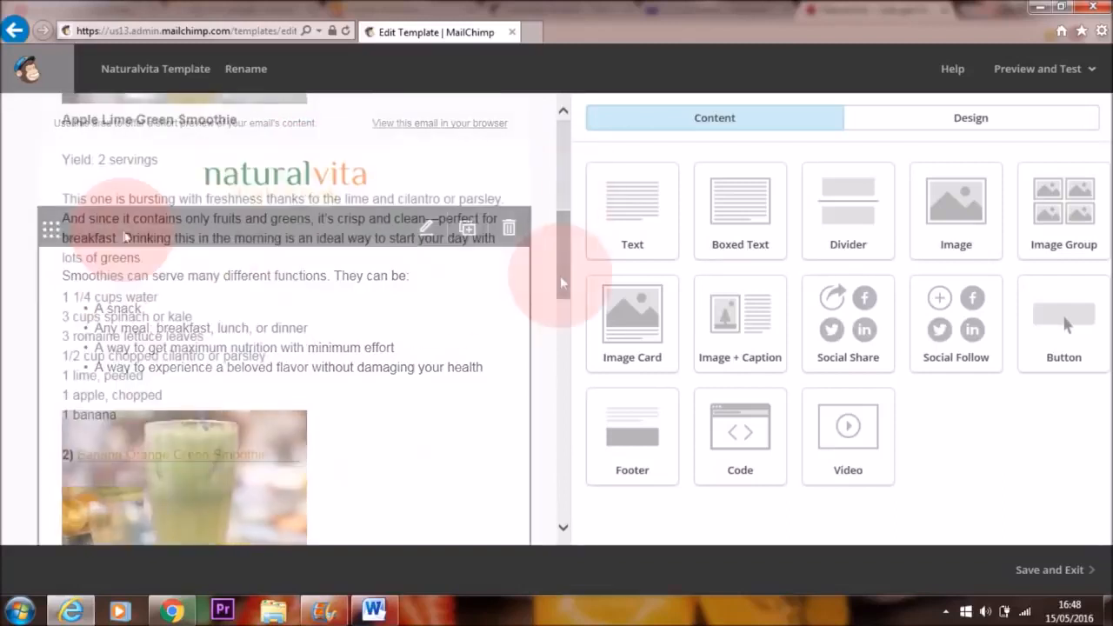
pyautogui.moveTo(560, 275); pyautogui.dragTo(561, 158)
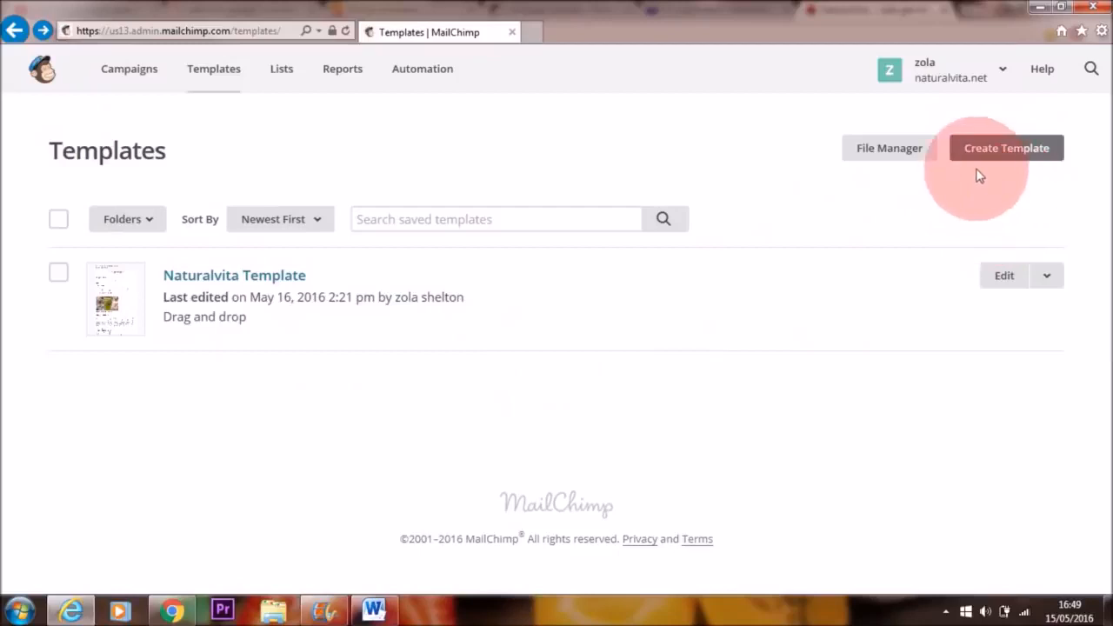
# Step: Create a new template based on the basic 1 Column drag-and-drop layout
pyautogui.click(1003, 156)
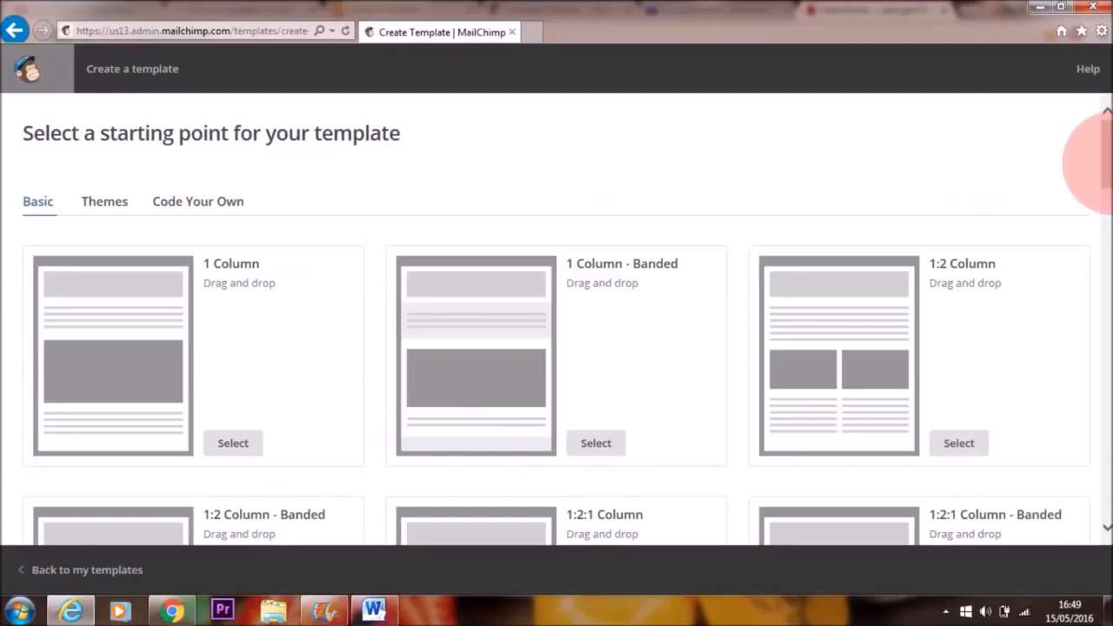
pyautogui.moveTo(1103, 164); pyautogui.dragTo(988, 182)
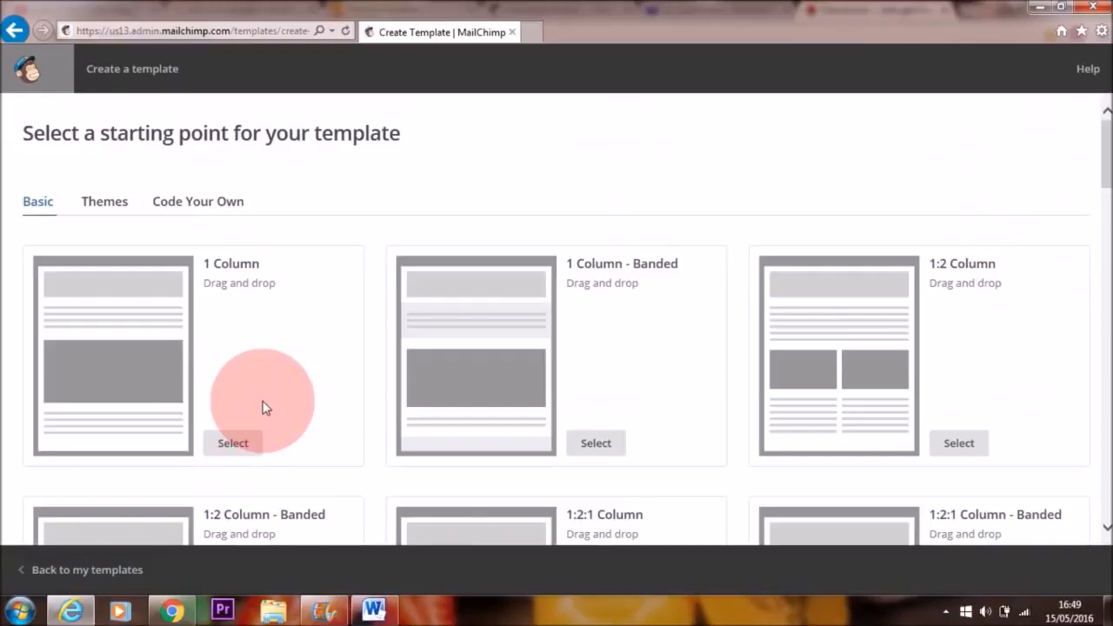
pyautogui.moveTo(258, 309)
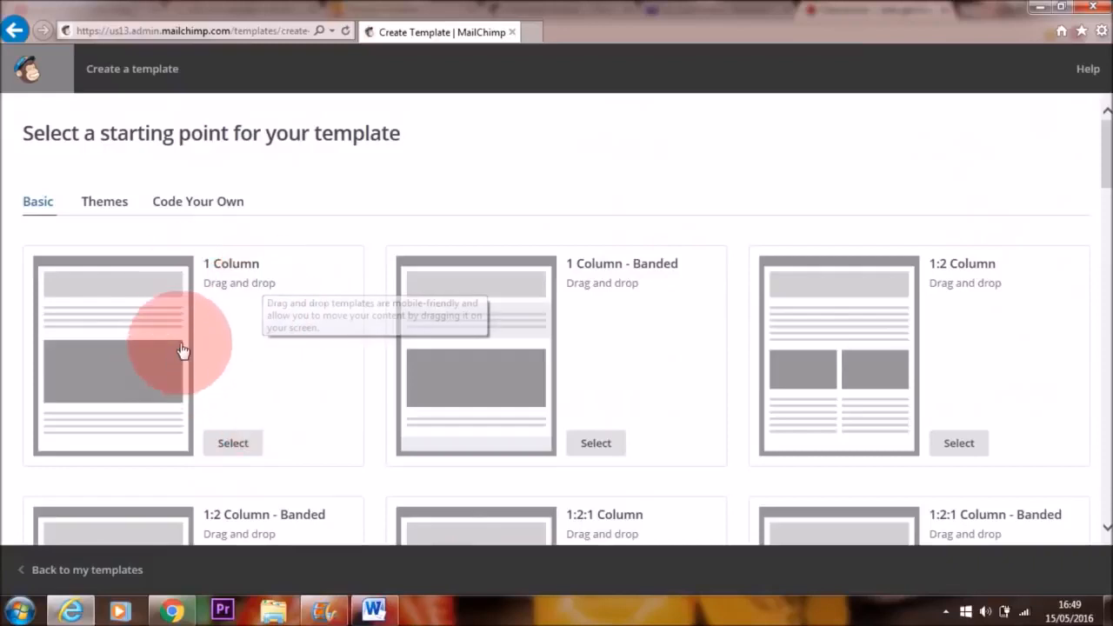
pyautogui.click(233, 443)
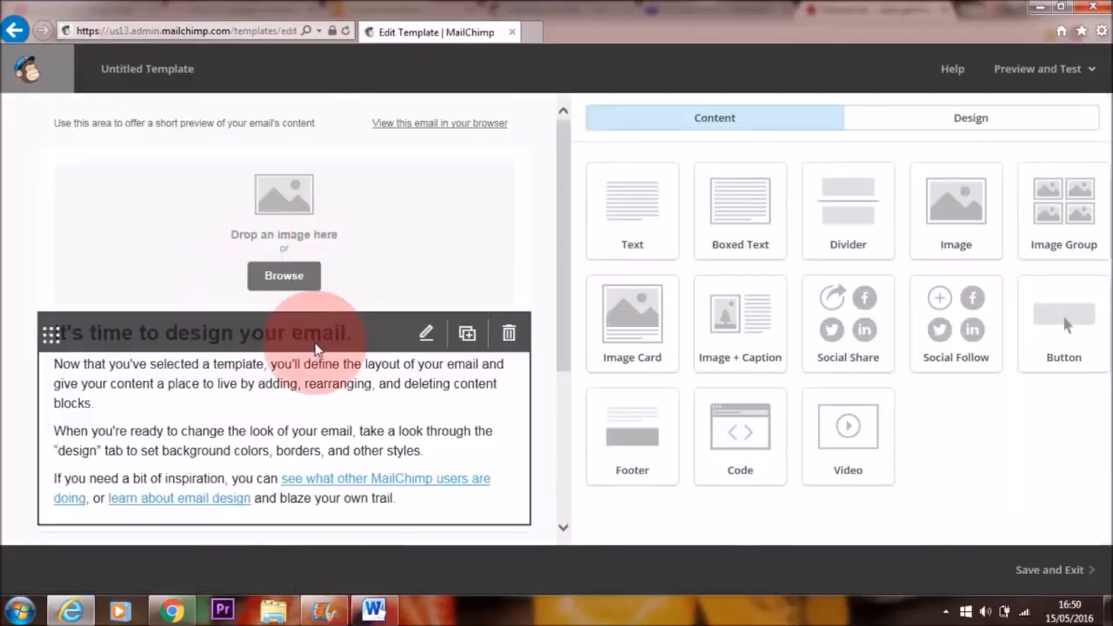
# Step: Upload the "natural vita only hq" logo file into the image block at the head of the template
pyautogui.moveTo(566, 166)
pyautogui.mouseDown()
pyautogui.moveTo(563, 286)
pyautogui.moveTo(566, 154)
pyautogui.mouseUp()
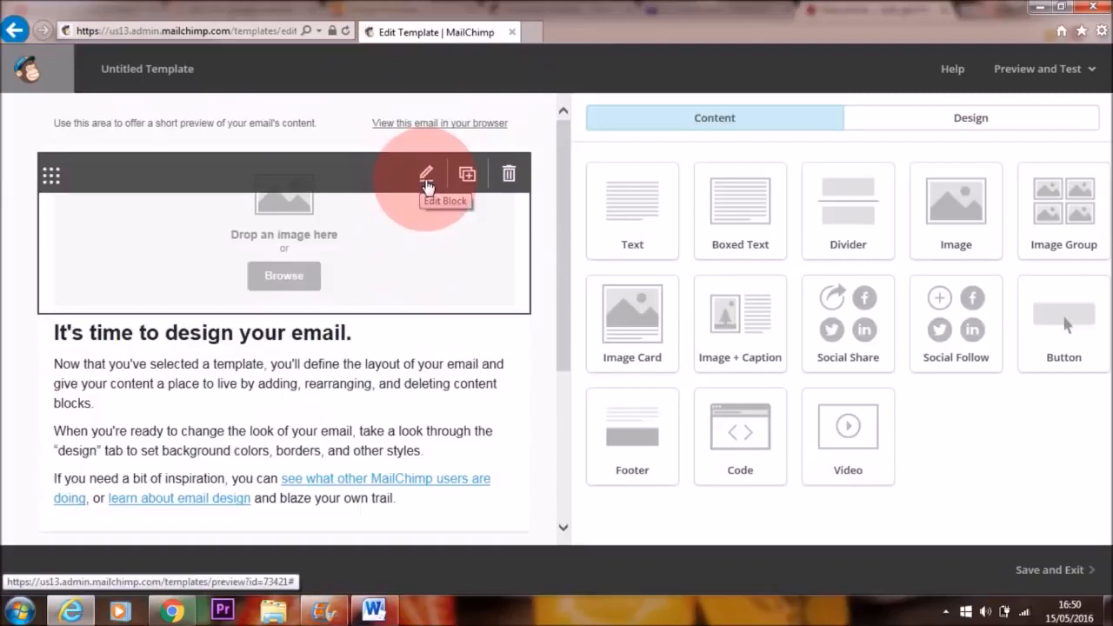
pyautogui.click(426, 178)
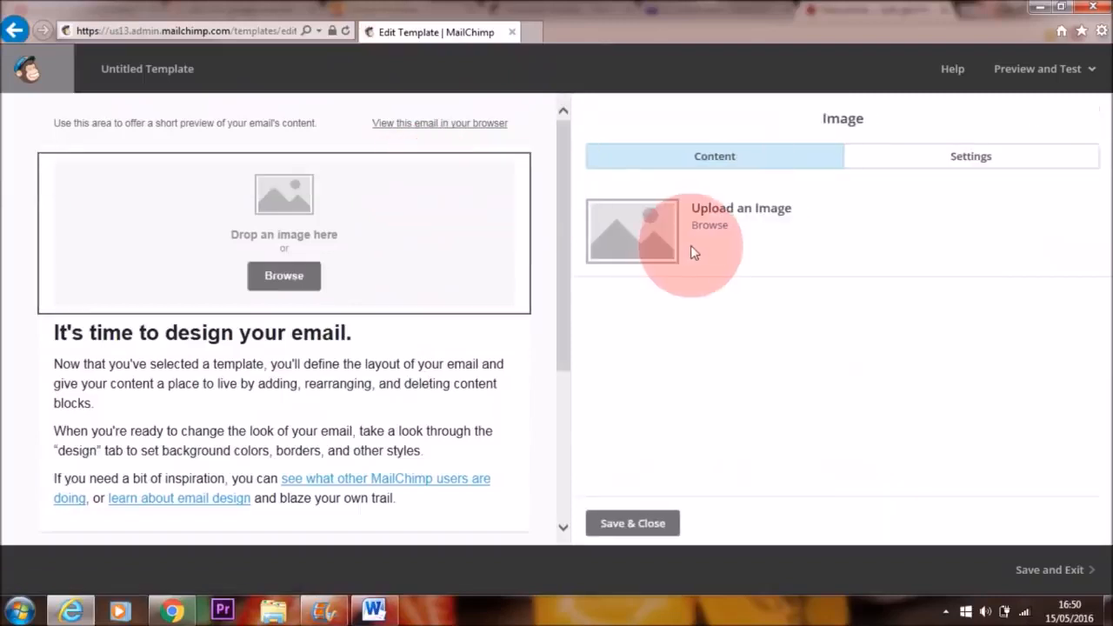
pyautogui.click(710, 226)
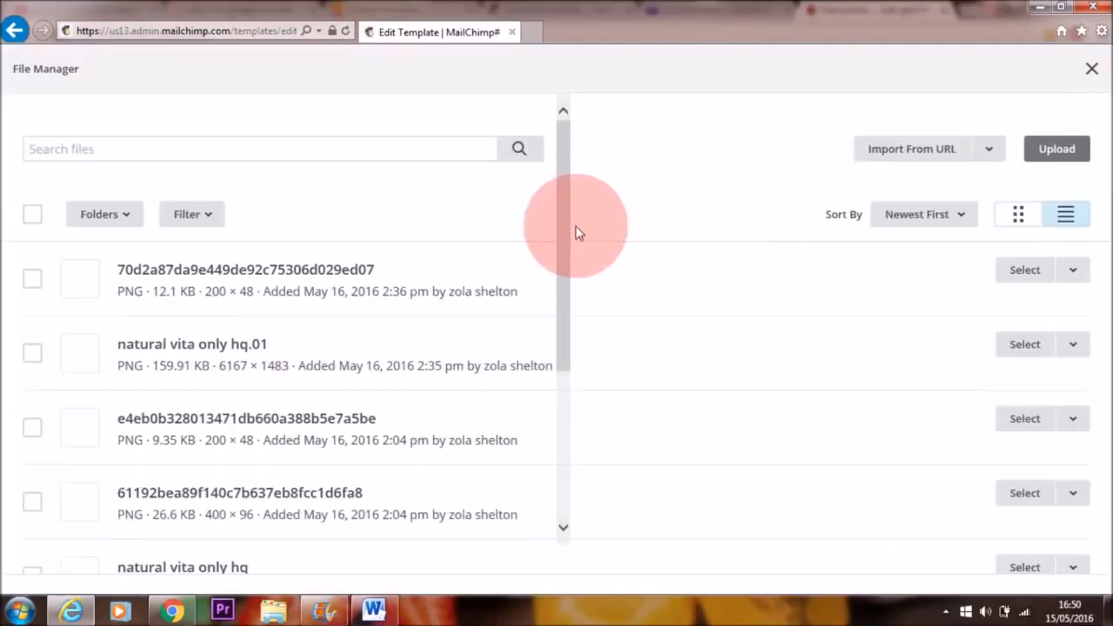
pyautogui.click(1056, 150)
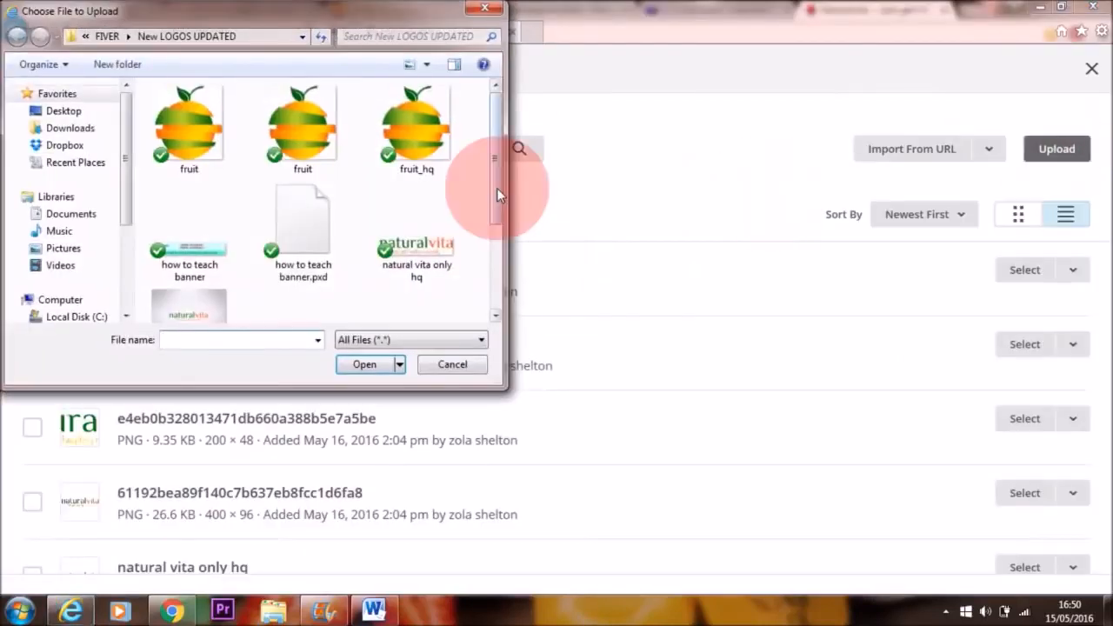
pyautogui.click(430, 246)
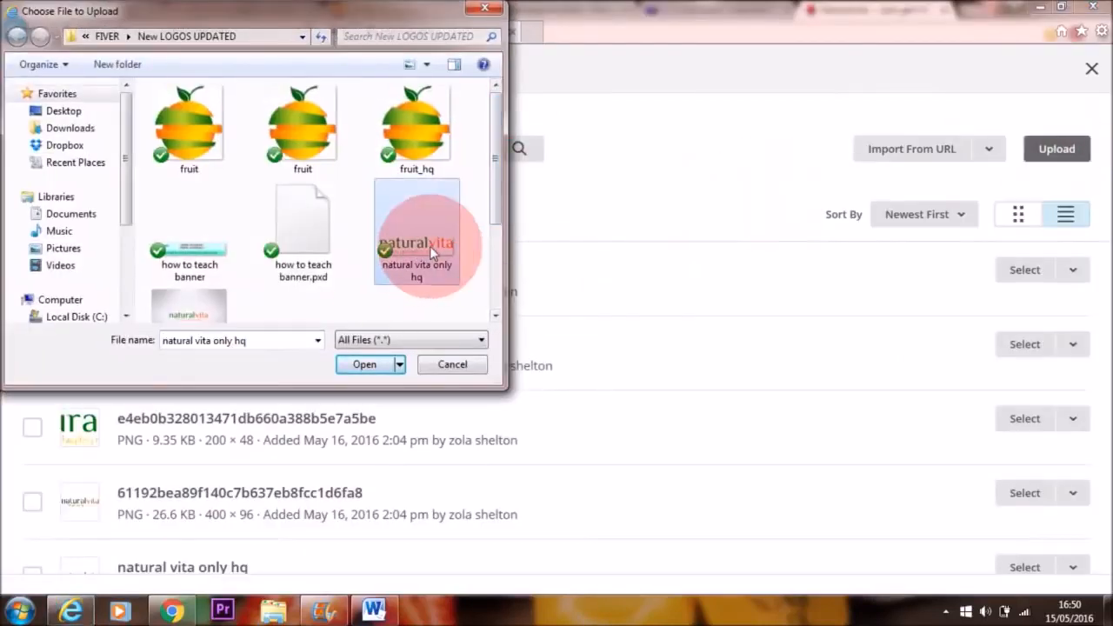
pyautogui.click(366, 365)
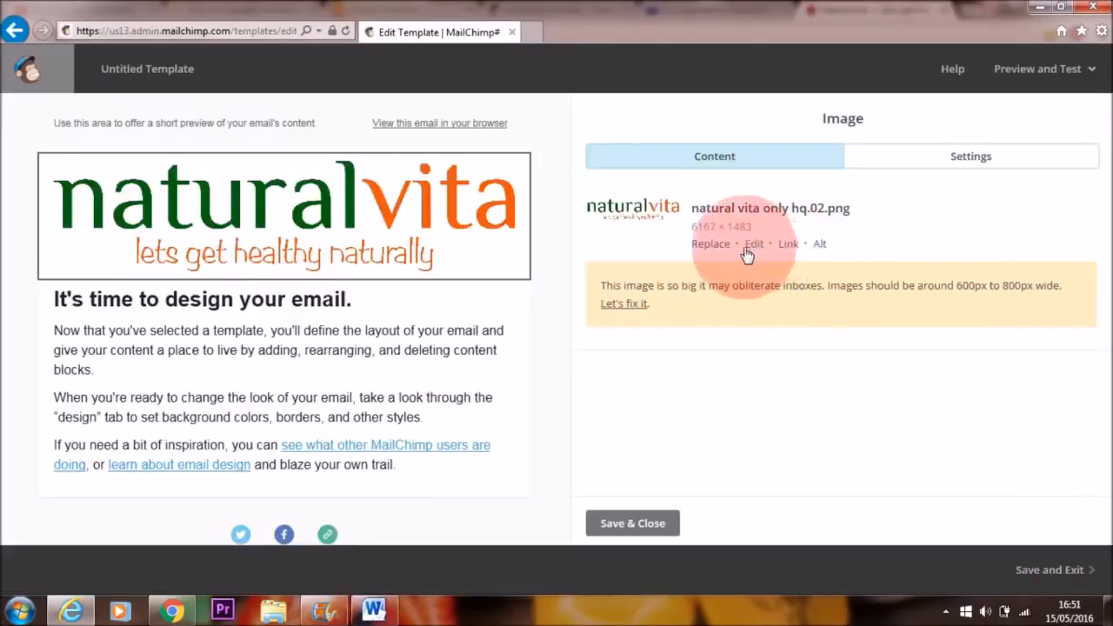
# Step: Resize the header logo to a width of 200 with proportions locked, and save the edited image
pyautogui.click(758, 247)
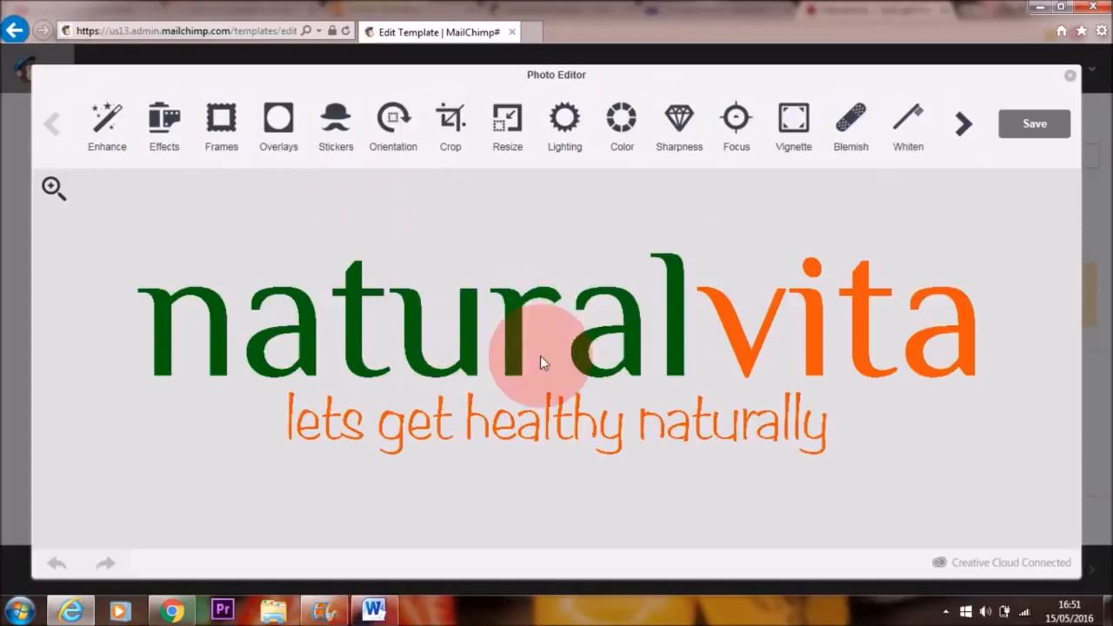
pyautogui.click(507, 137)
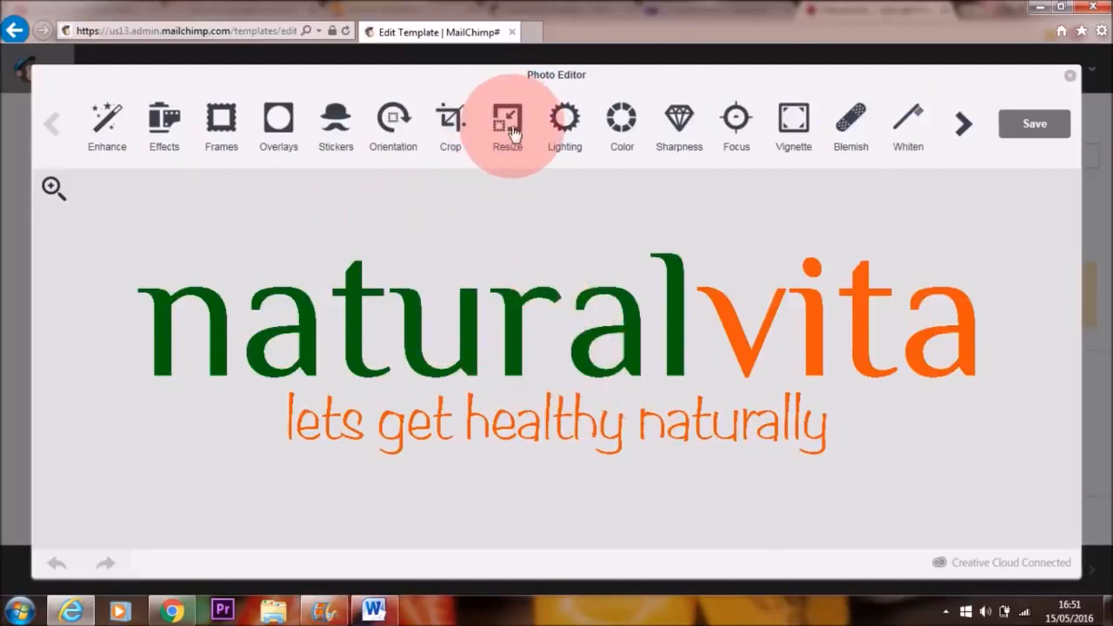
pyautogui.write('200')
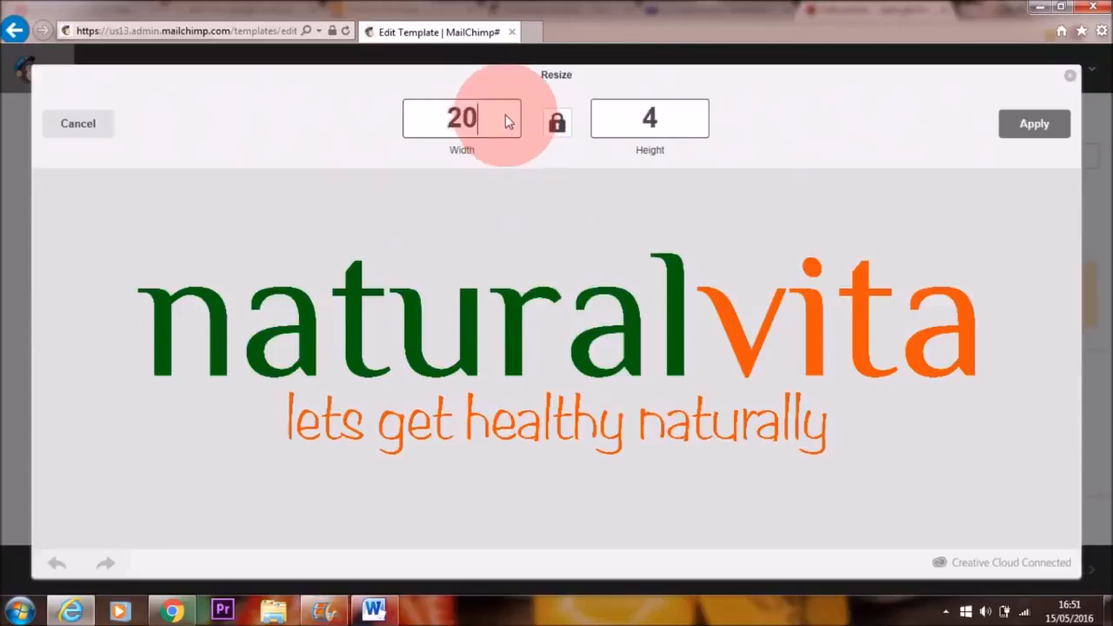
pyautogui.click(1033, 127)
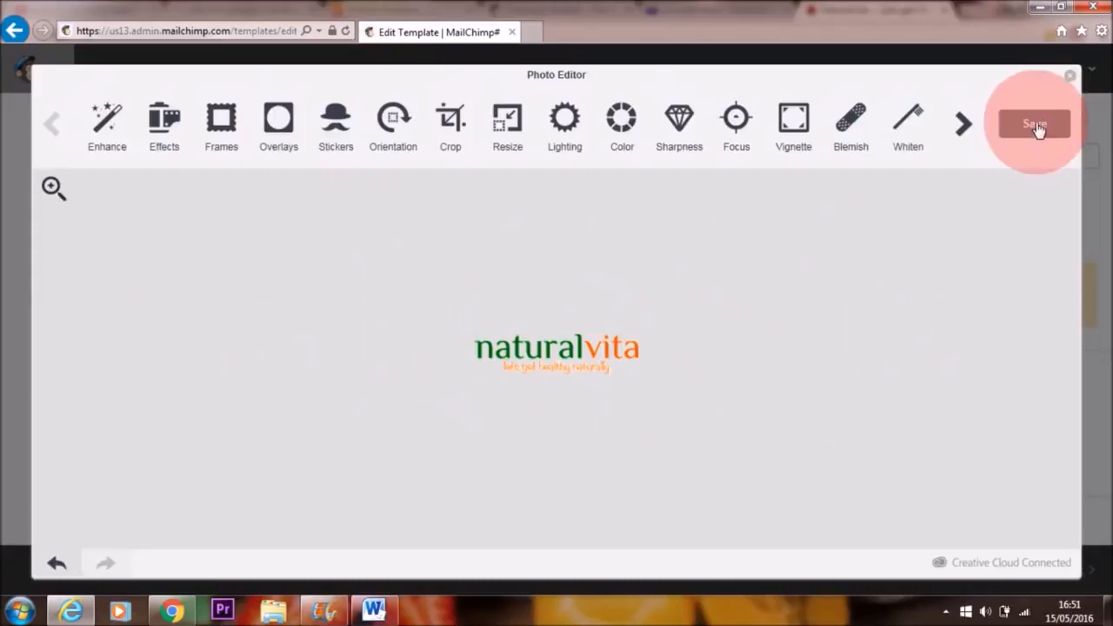
pyautogui.click(1034, 127)
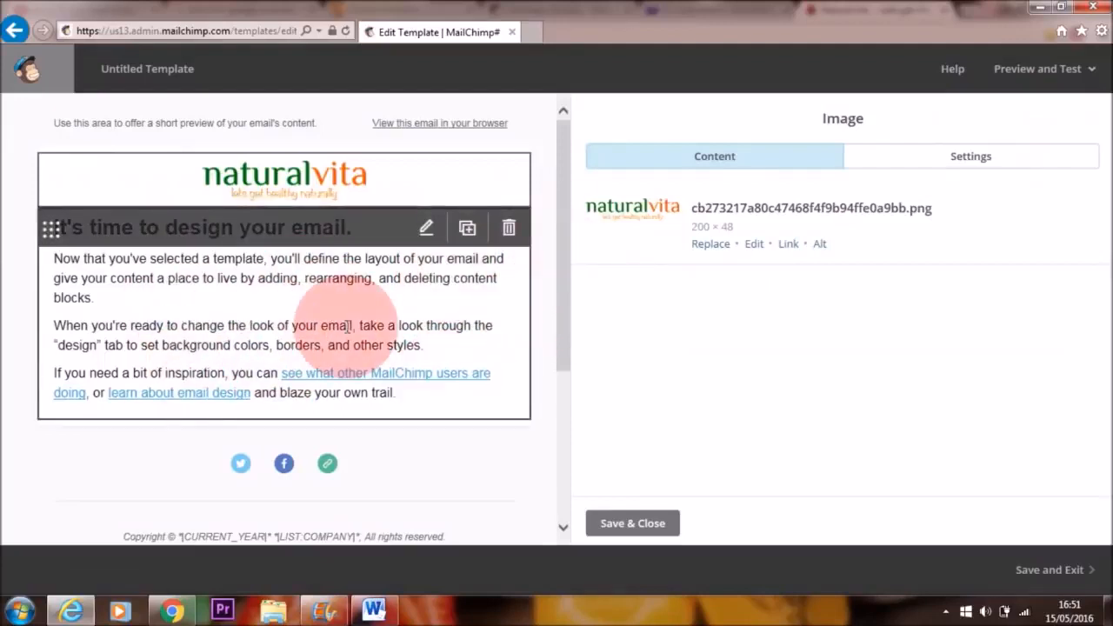
# Step: Delete all placeholder text from the text block below the logo and save the block
pyautogui.click(244, 304)
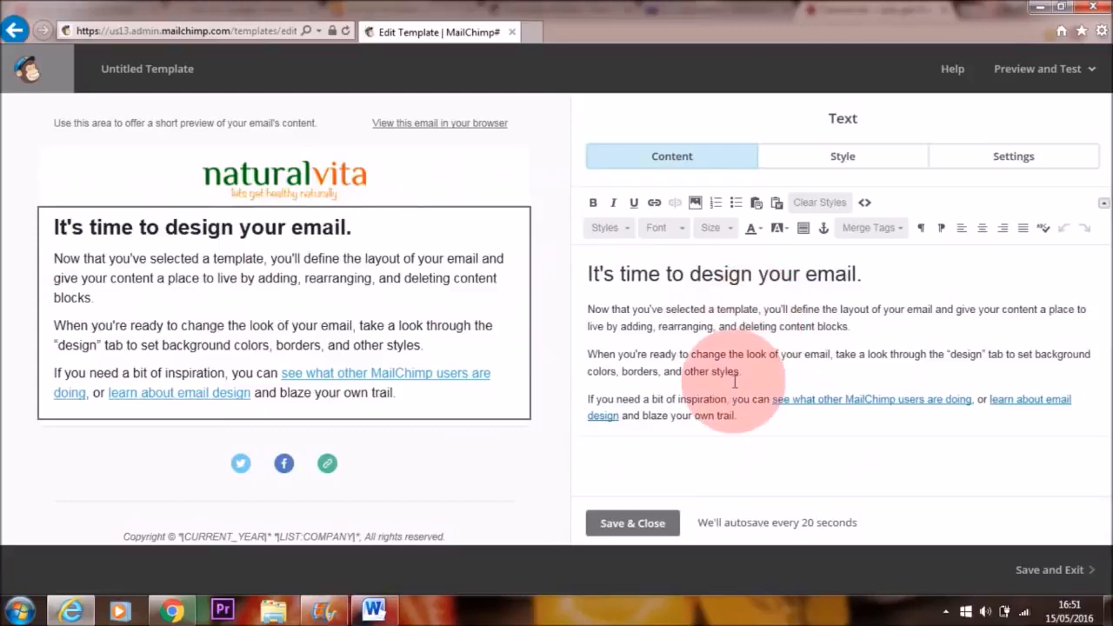
pyautogui.moveTo(737, 417); pyautogui.dragTo(588, 272)
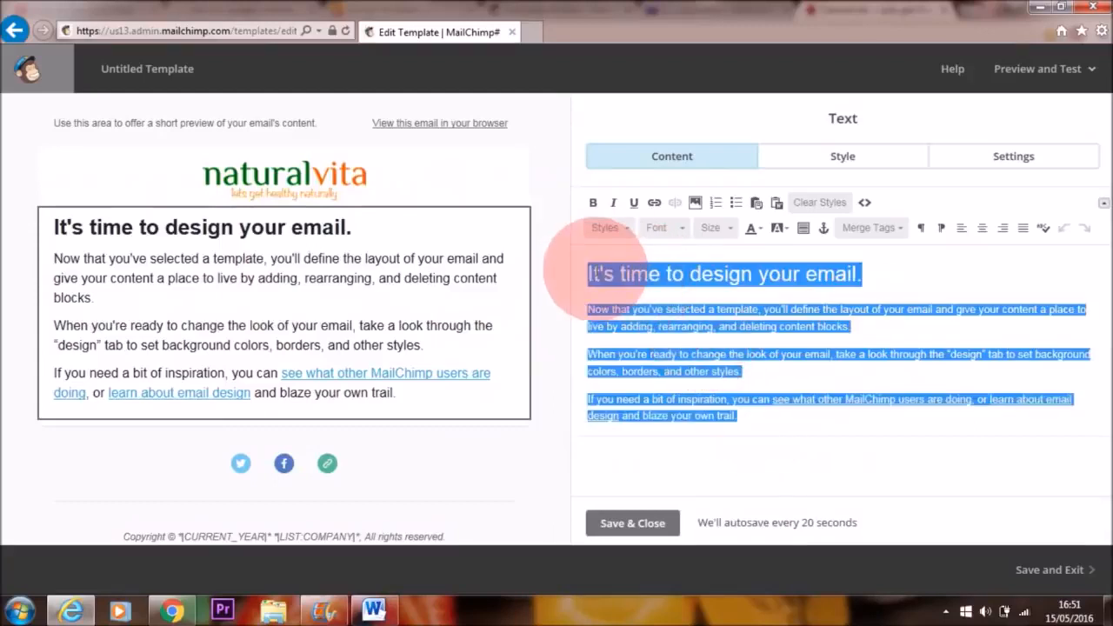
pyautogui.press('BackSpace')
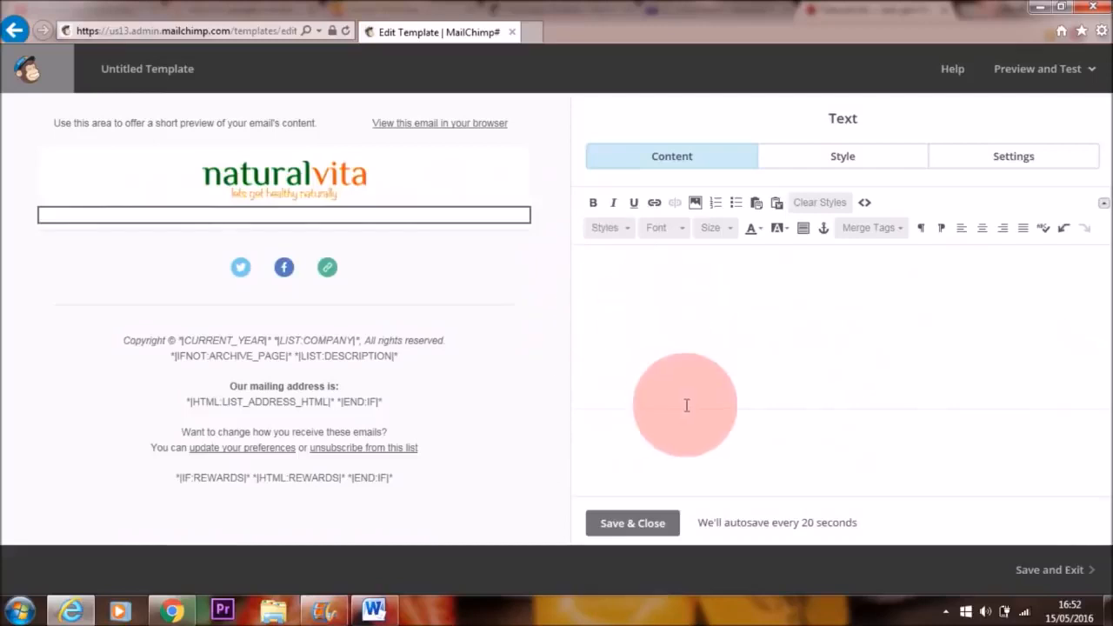
pyautogui.click(633, 524)
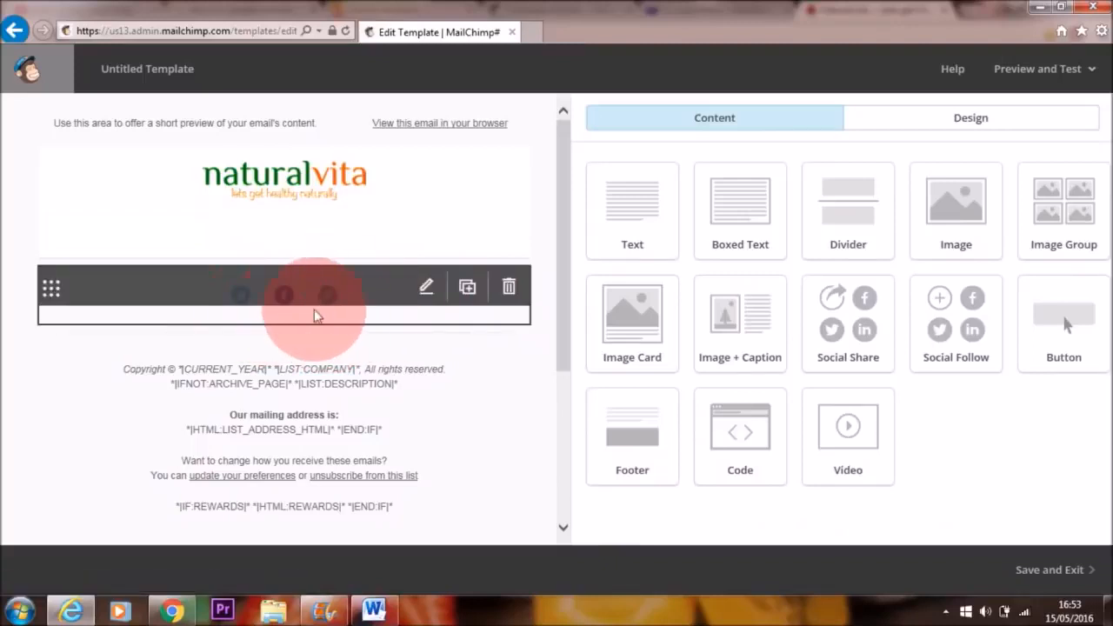
pyautogui.click(427, 290)
pyautogui.click(713, 266)
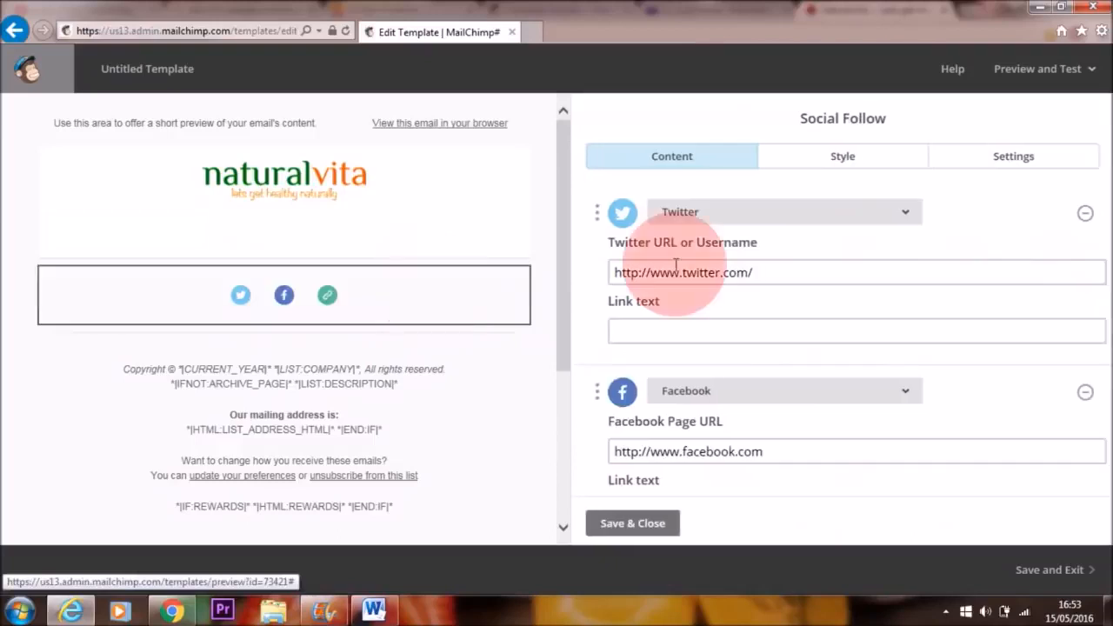
pyautogui.click(793, 277)
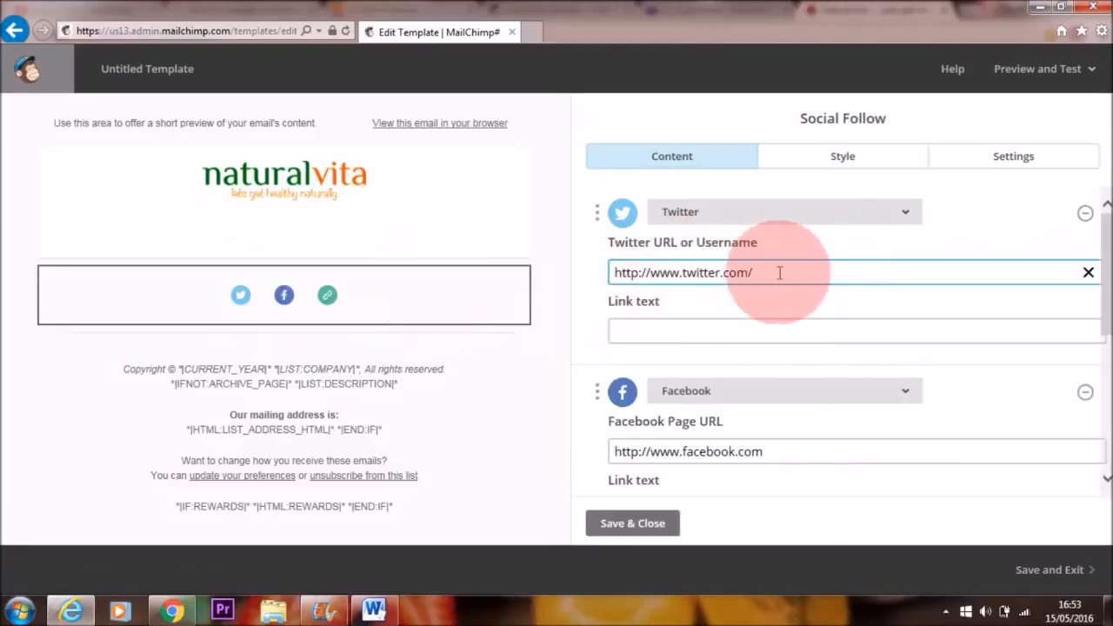
pyautogui.write('naturalvita')
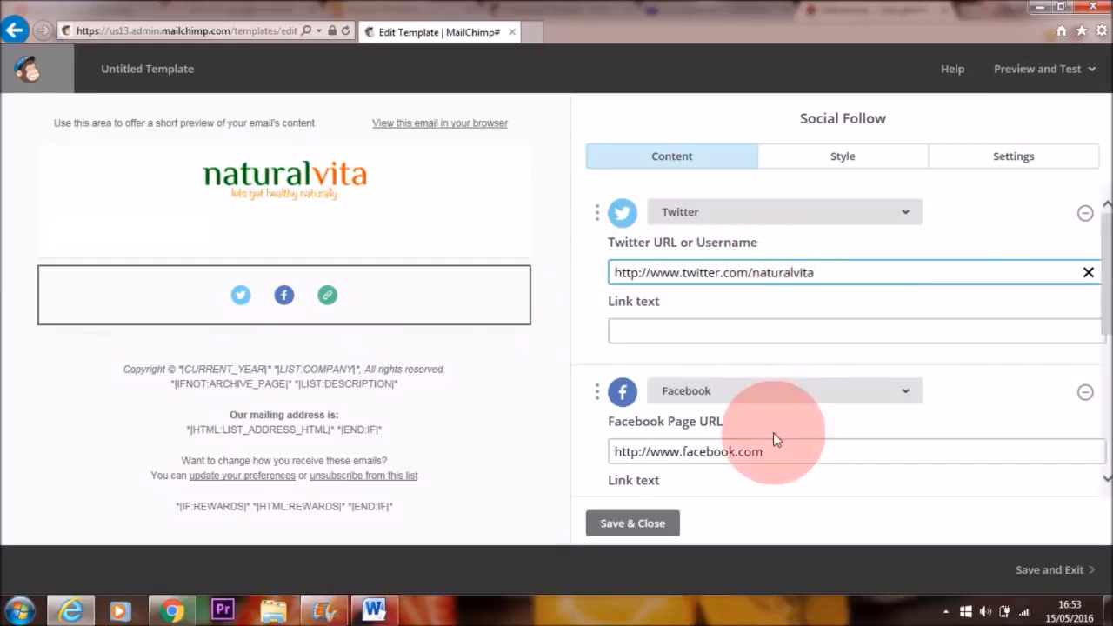
pyautogui.click(778, 448)
pyautogui.write('na')
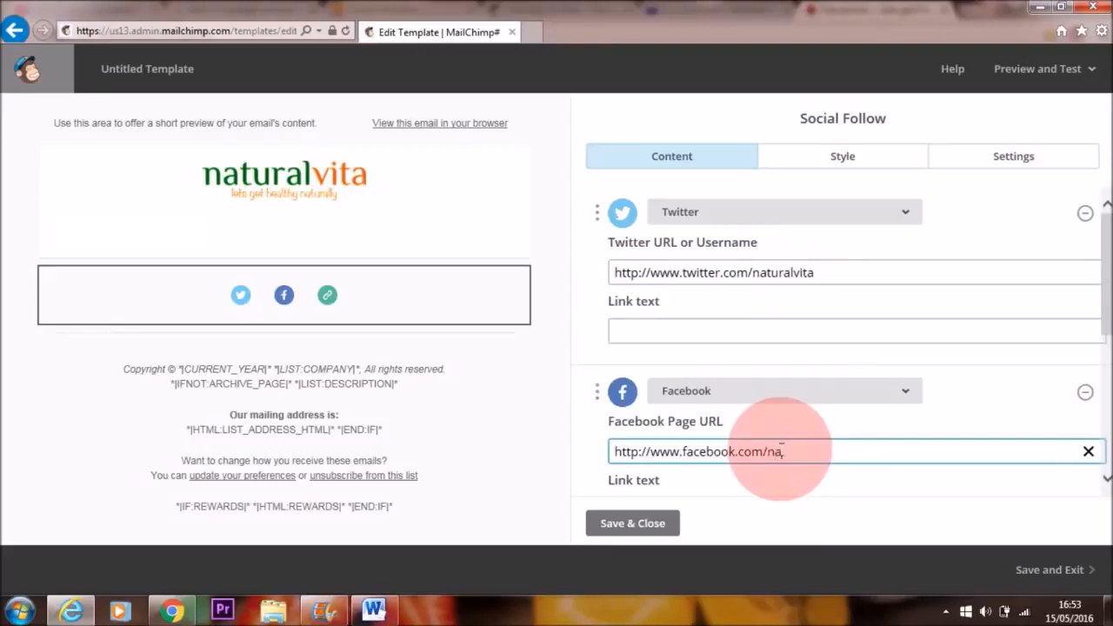
pyautogui.write('turalvita')
pyautogui.moveTo(1093, 319); pyautogui.dragTo(1094, 368)
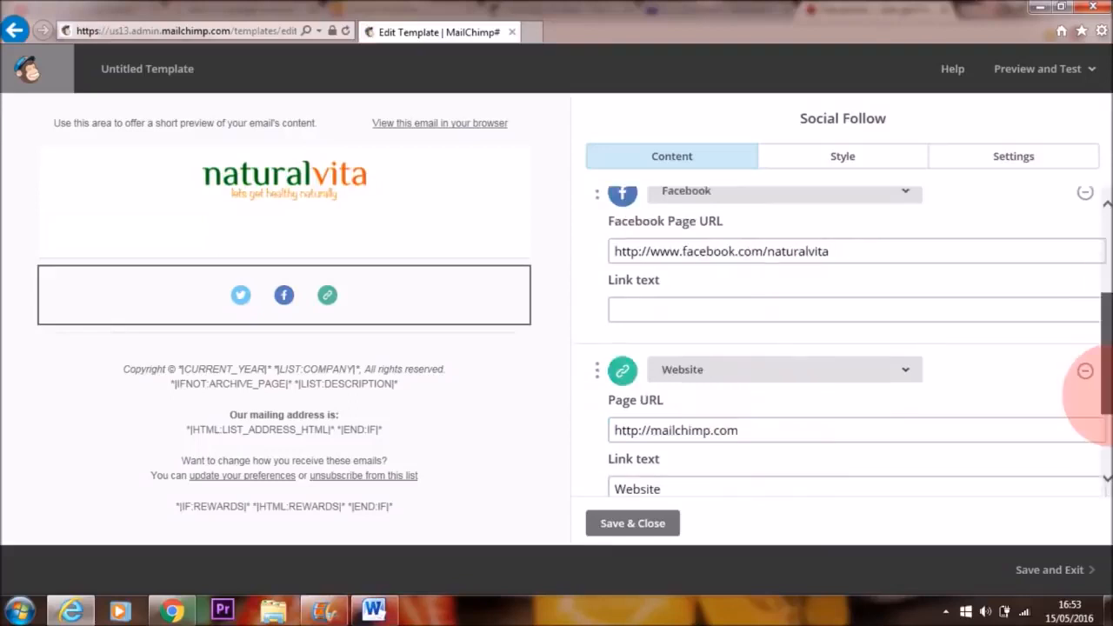
pyautogui.click(764, 430)
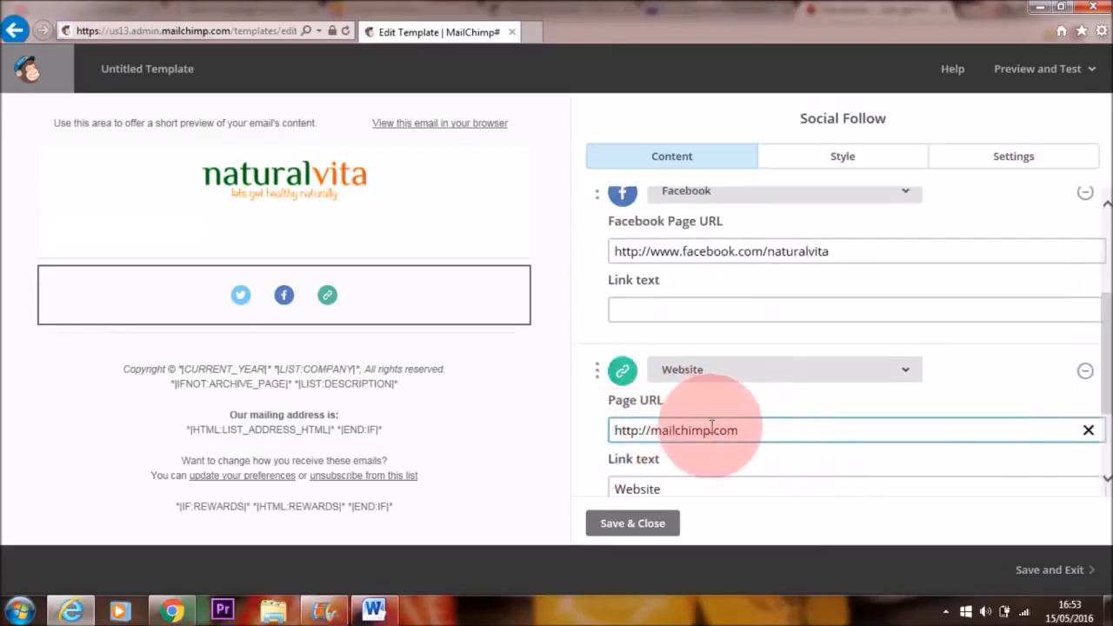
pyautogui.hotkey('ctrl', 'a')
pyautogui.write('http://www.naturalvita.net/')
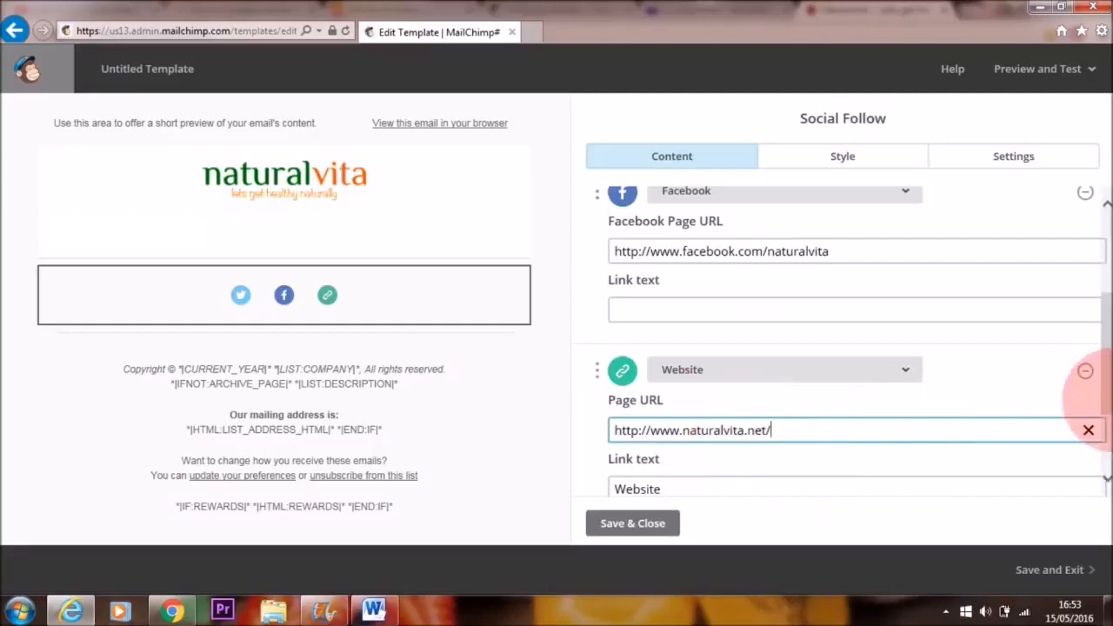
# Step: Try the stacked and large-icon layouts for the social follow icons, and restore the small horizontal row
pyautogui.click(1011, 157)
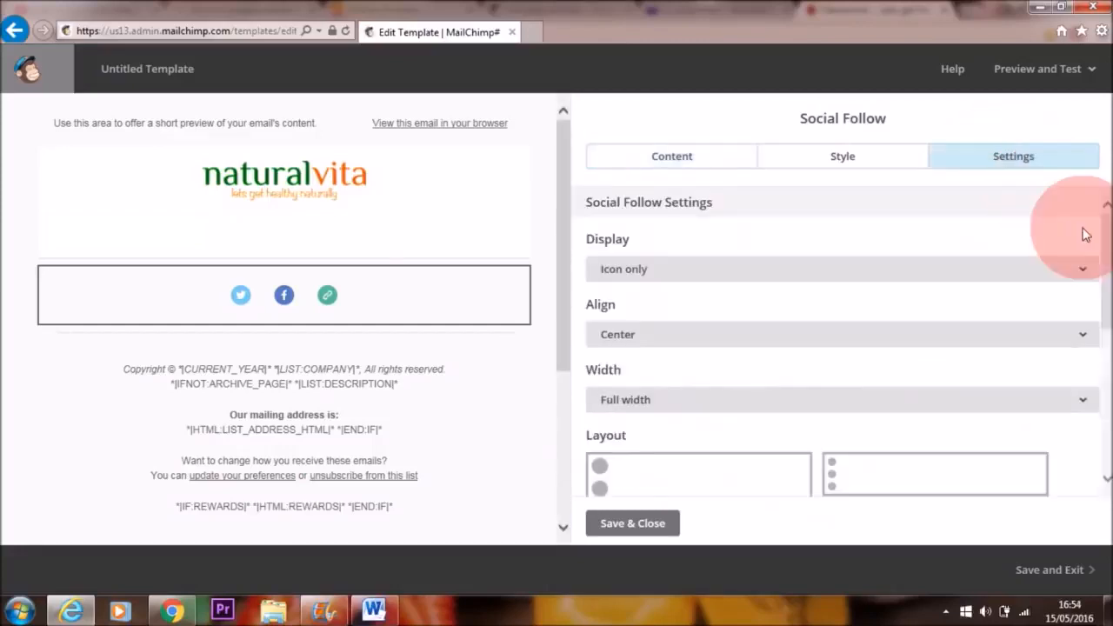
pyautogui.moveTo(1106, 253); pyautogui.dragTo(1106, 326)
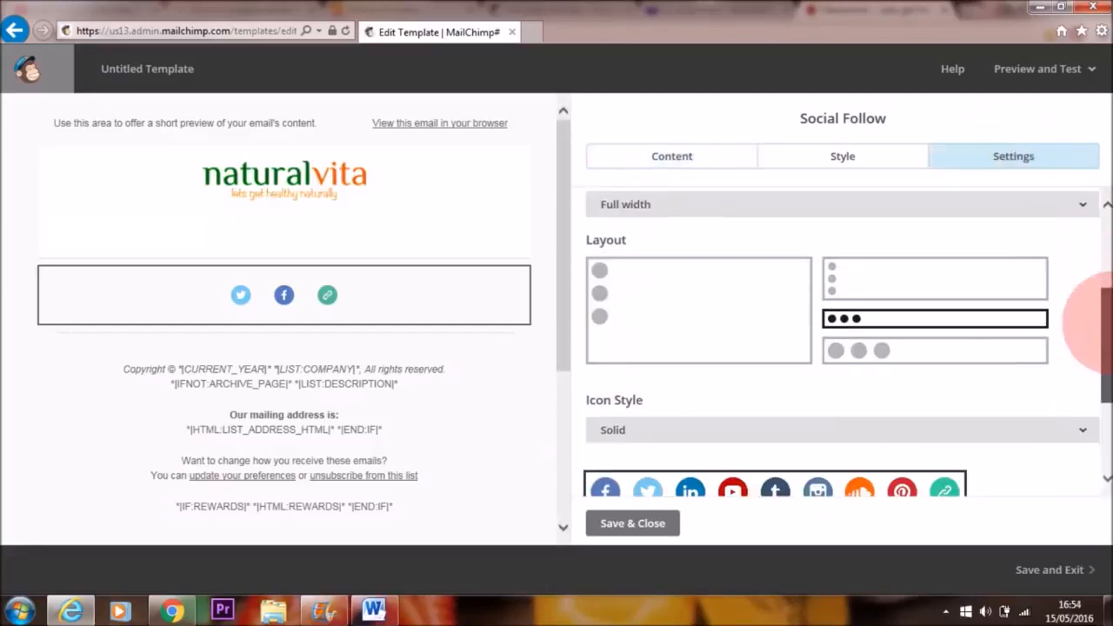
pyautogui.click(877, 283)
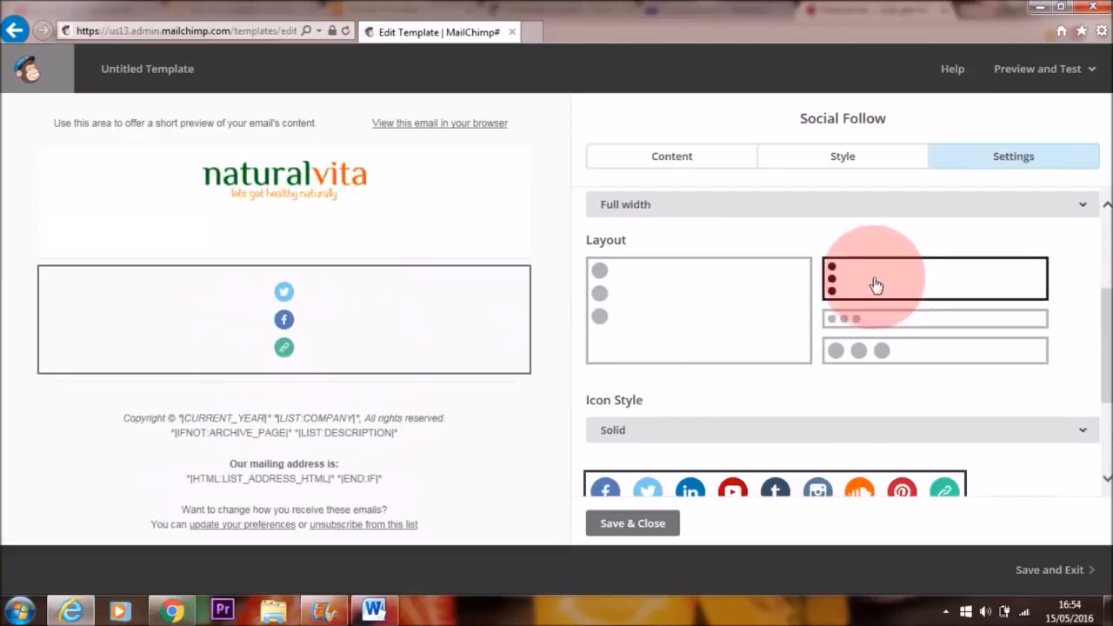
pyautogui.click(740, 311)
pyautogui.click(871, 319)
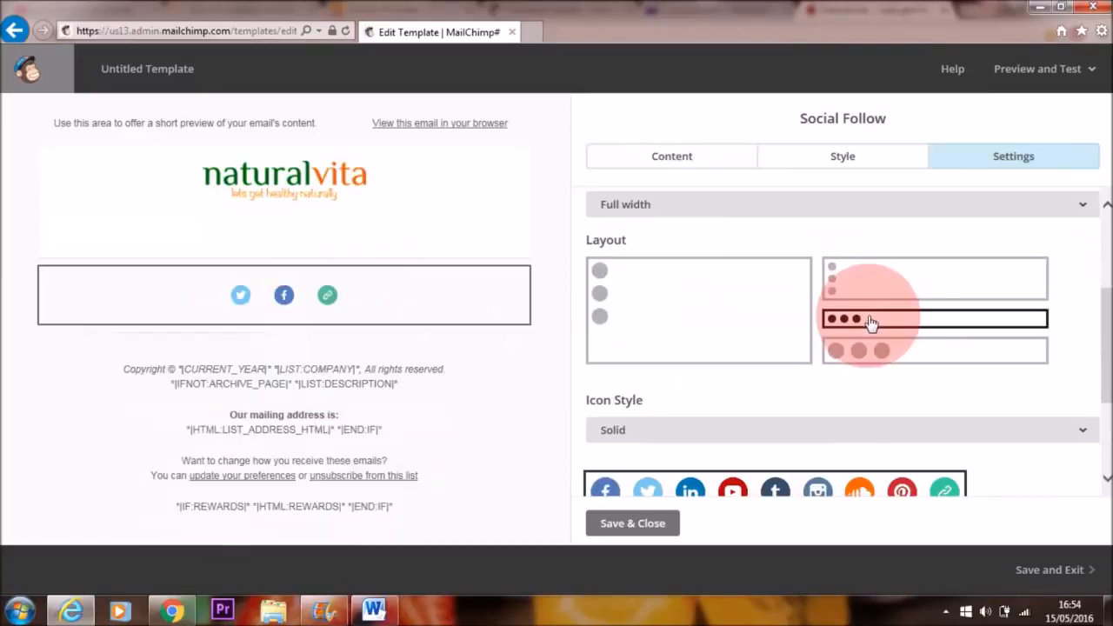
pyautogui.click(876, 353)
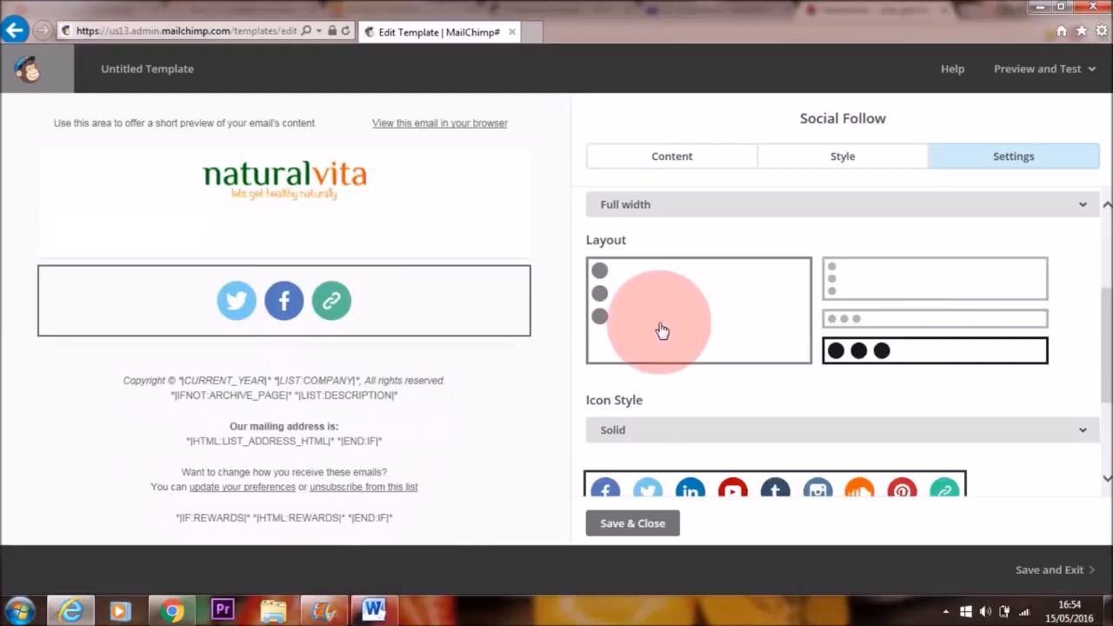
pyautogui.moveTo(391, 320)
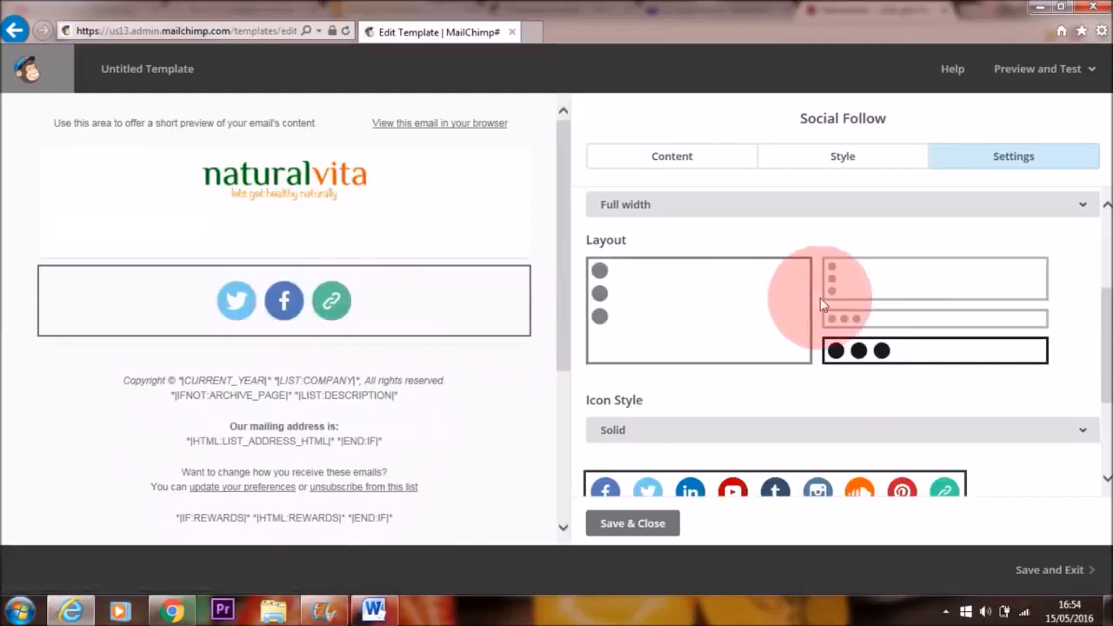
pyautogui.click(844, 318)
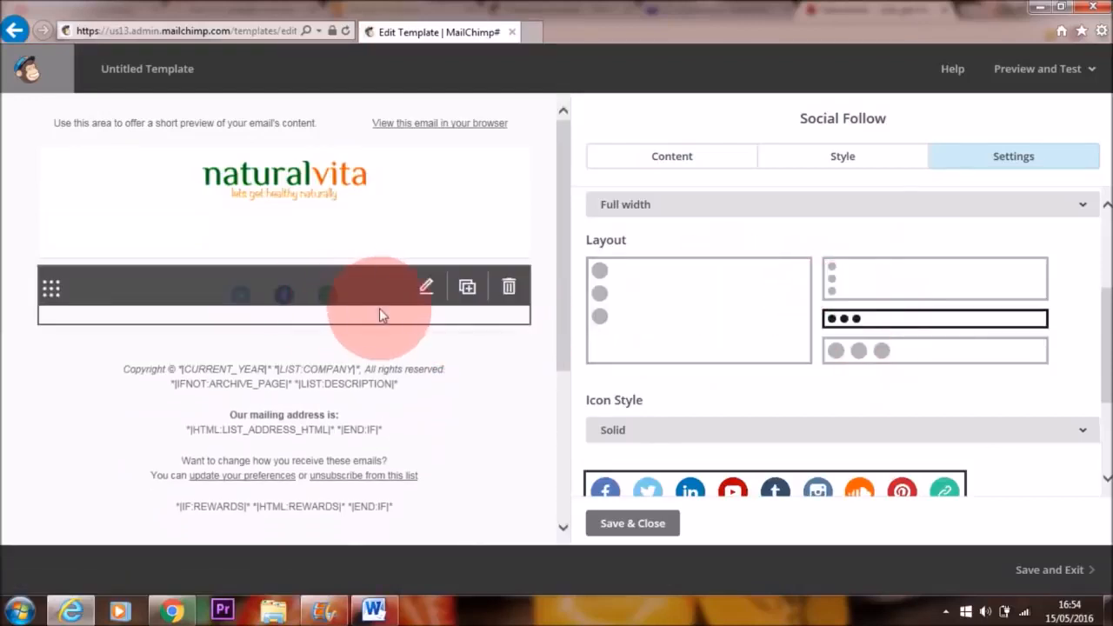
# Step: Save the social follow block and add a Social Share block directly below its icons
pyautogui.click(648, 522)
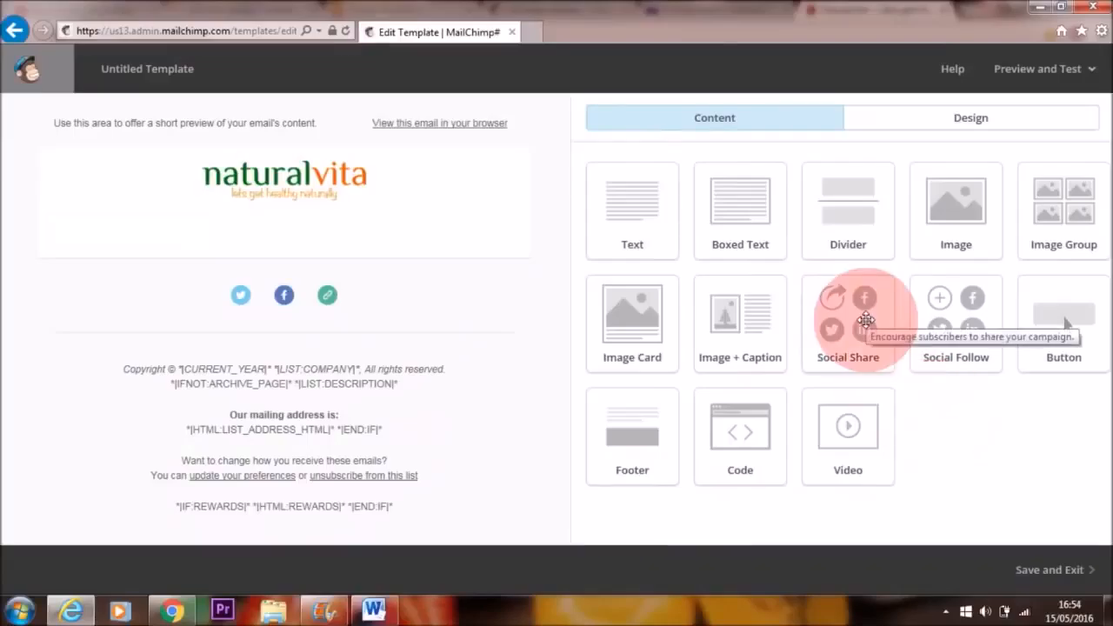
pyautogui.moveTo(866, 319); pyautogui.dragTo(235, 304)
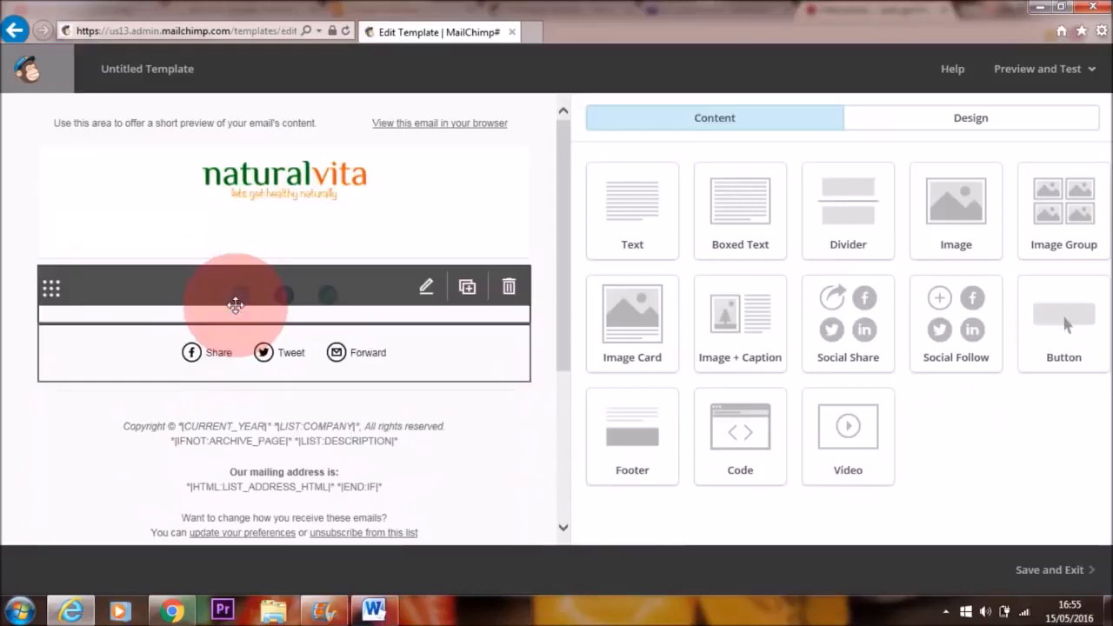
# Step: Try the stacked layout for the Social Share block, restore the horizontal row, and save the block
pyautogui.click(1017, 161)
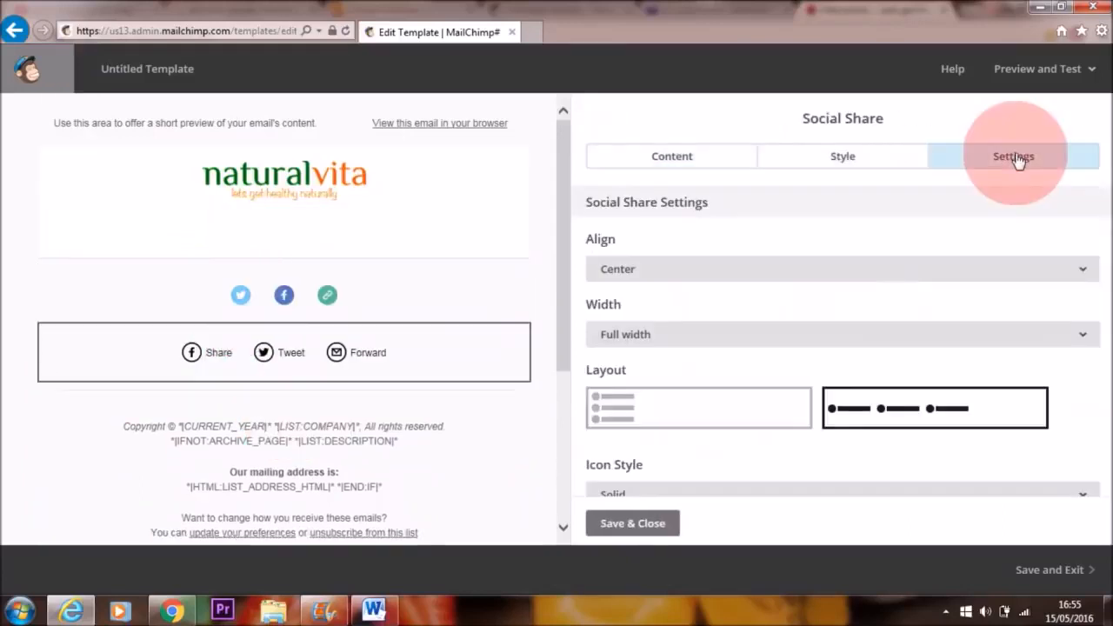
pyautogui.click(727, 415)
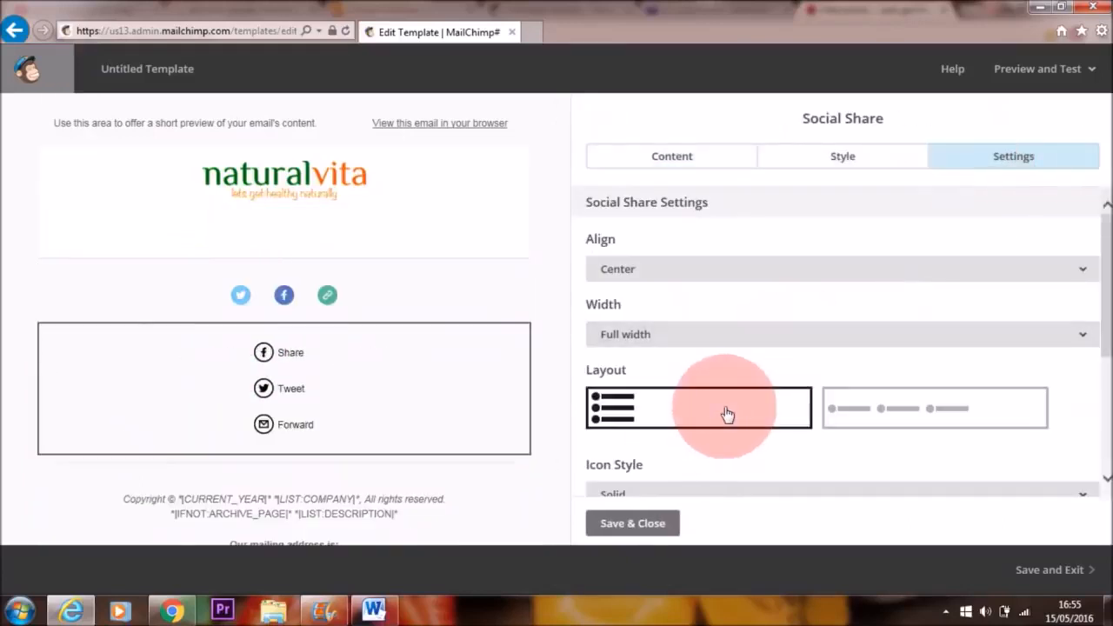
pyautogui.moveTo(1101, 329); pyautogui.dragTo(1104, 364)
pyautogui.scroll(1, 984, 399)
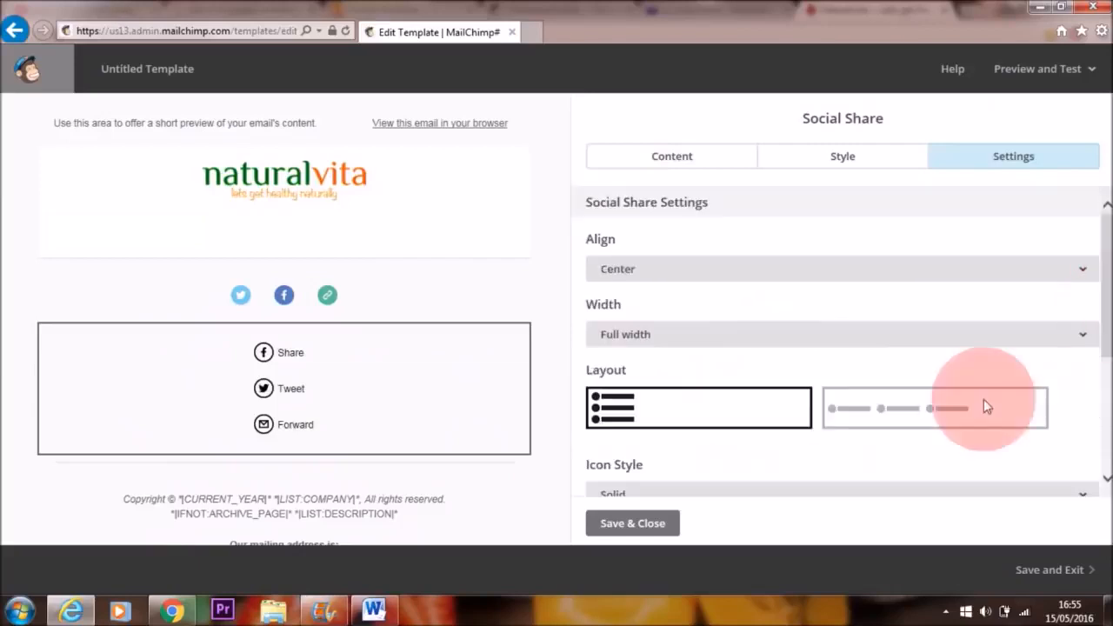
pyautogui.click(861, 426)
pyautogui.click(645, 526)
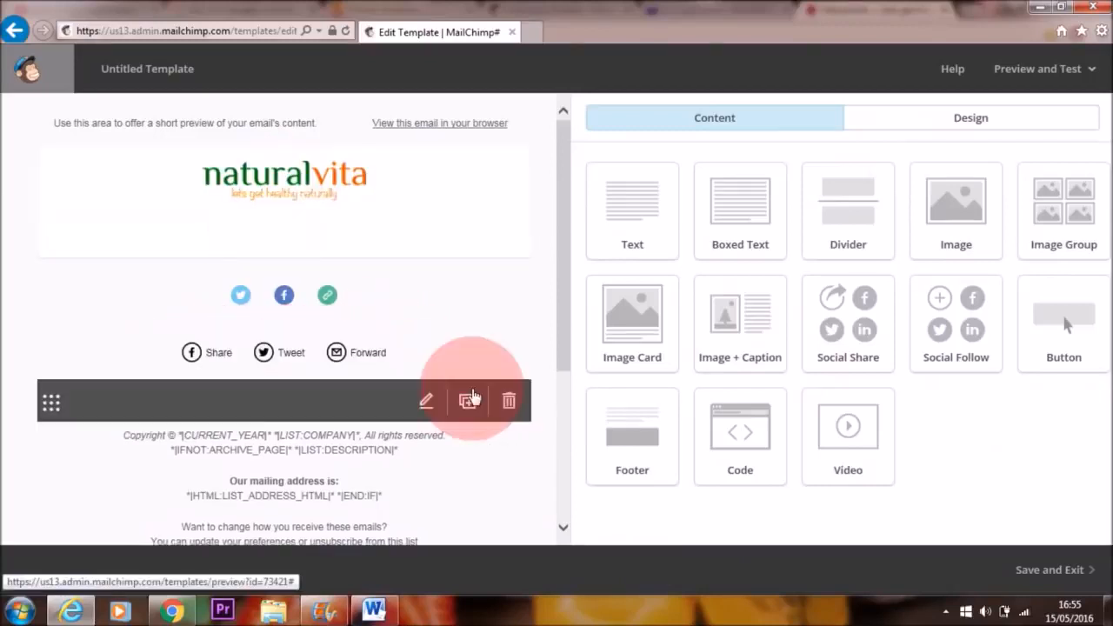
# Step: Save the template under the name Test
pyautogui.moveTo(566, 325)
pyautogui.mouseDown()
pyautogui.moveTo(566, 464)
pyautogui.moveTo(574, 316)
pyautogui.mouseUp()
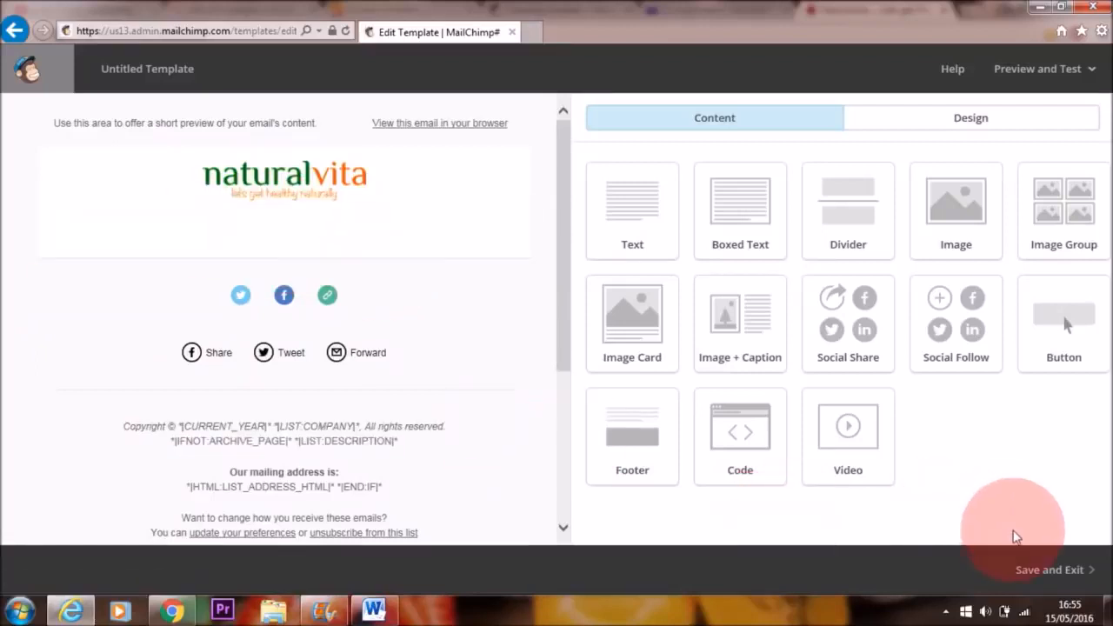
pyautogui.click(1067, 572)
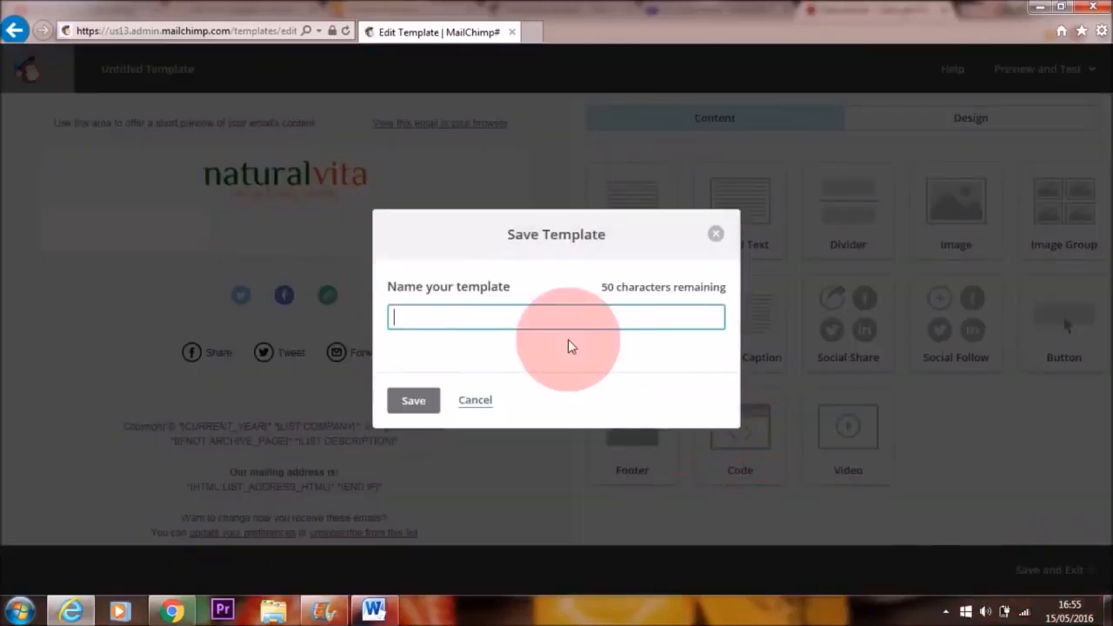
pyautogui.write('Test')
pyautogui.click(419, 397)
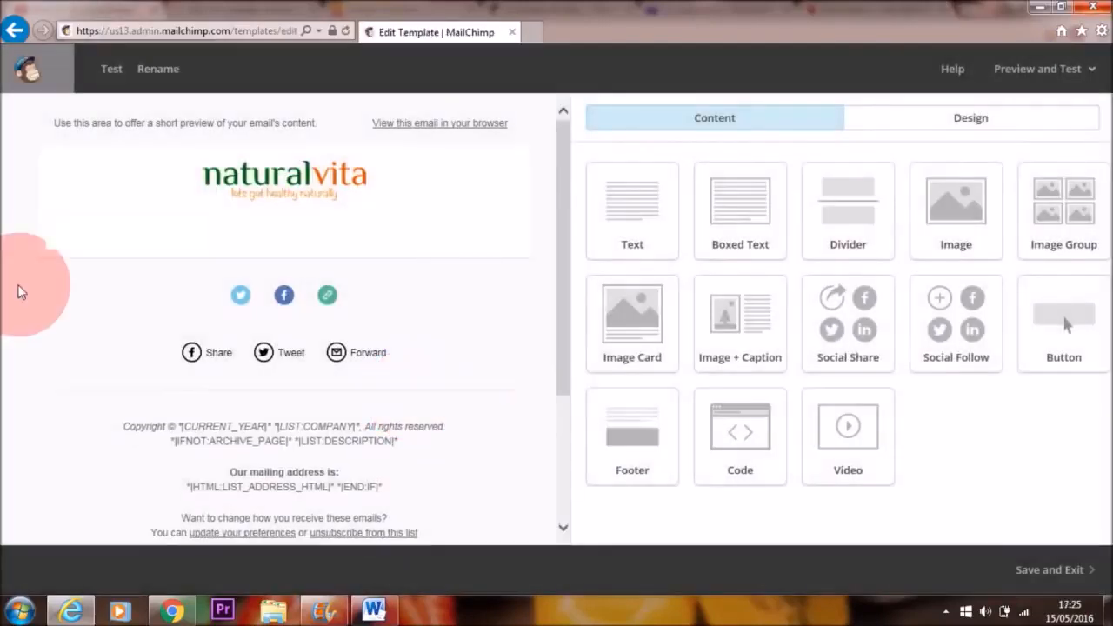
pyautogui.moveTo(562, 203); pyautogui.dragTo(573, 159)
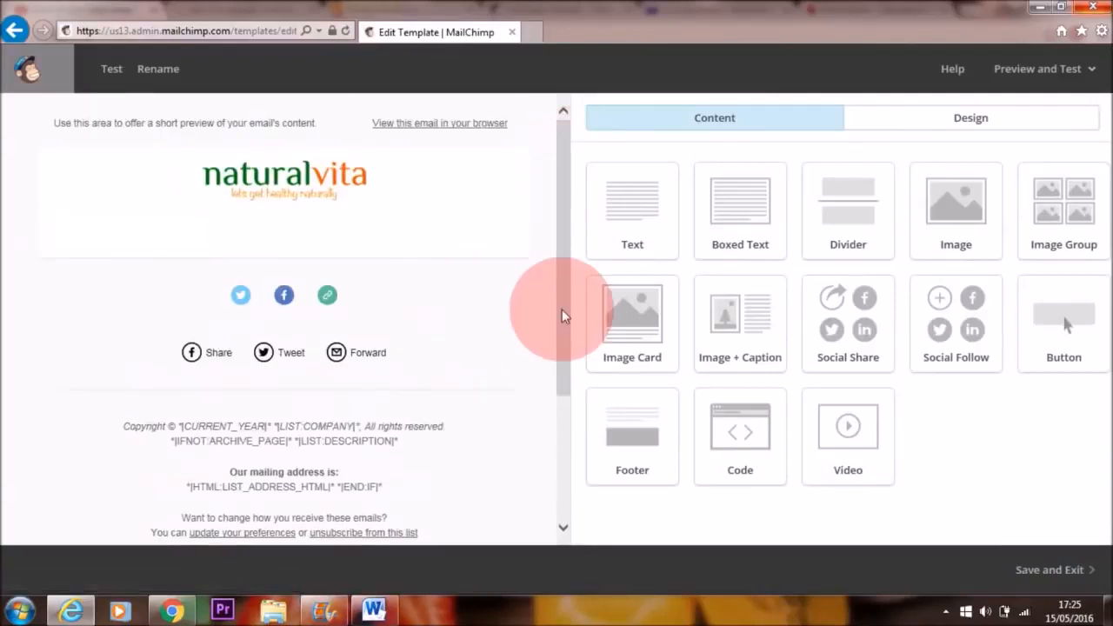
pyautogui.moveTo(274, 230)
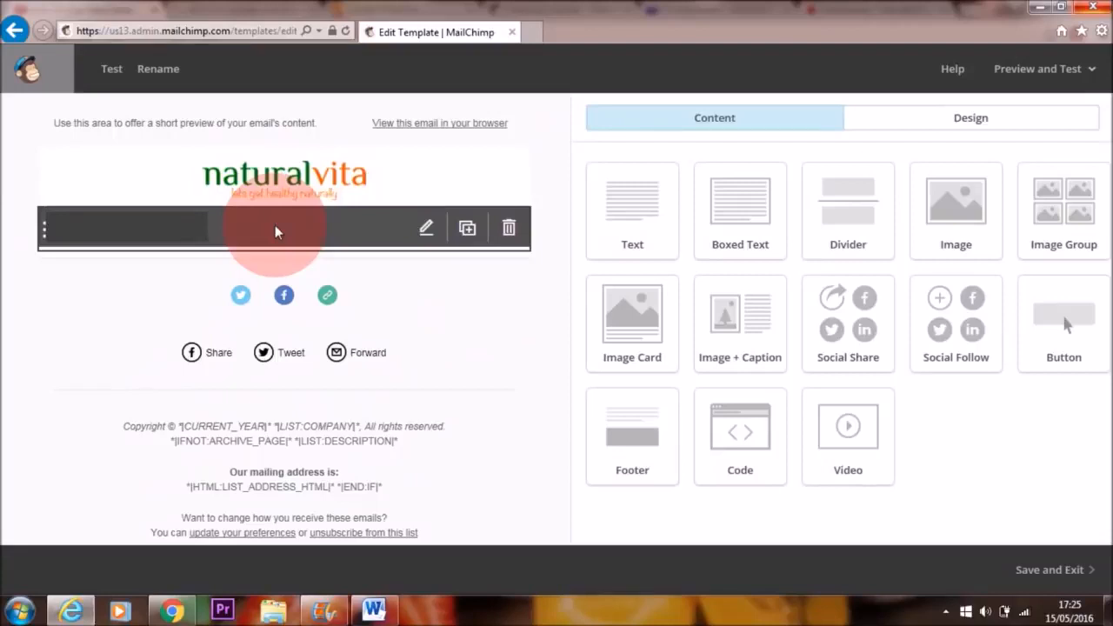
pyautogui.moveTo(560, 329); pyautogui.dragTo(569, 513)
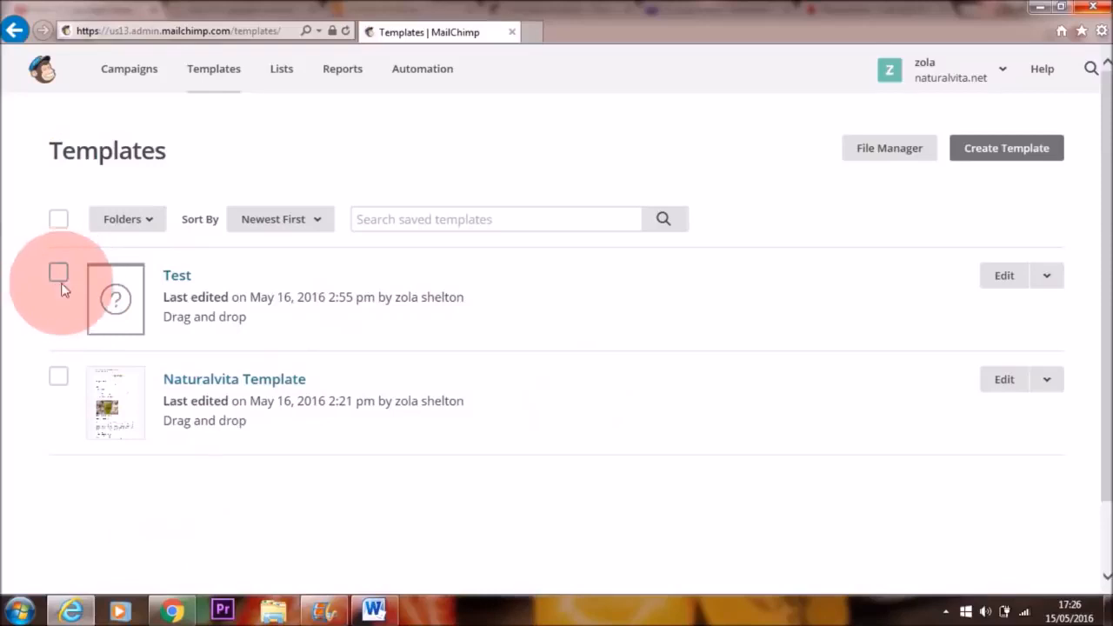
pyautogui.click(58, 276)
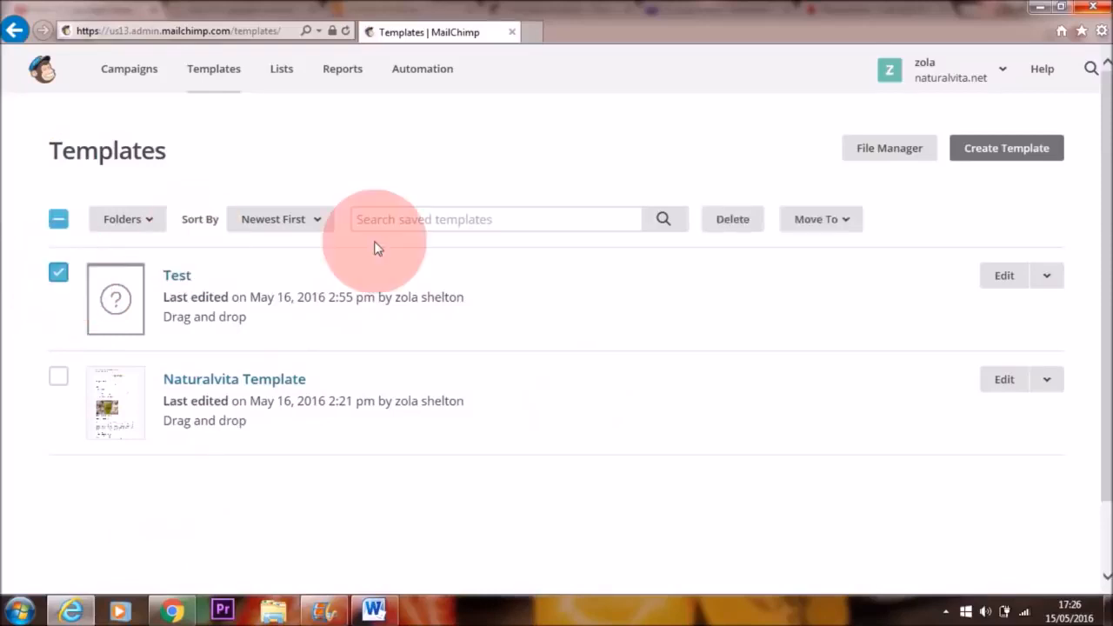
pyautogui.click(732, 220)
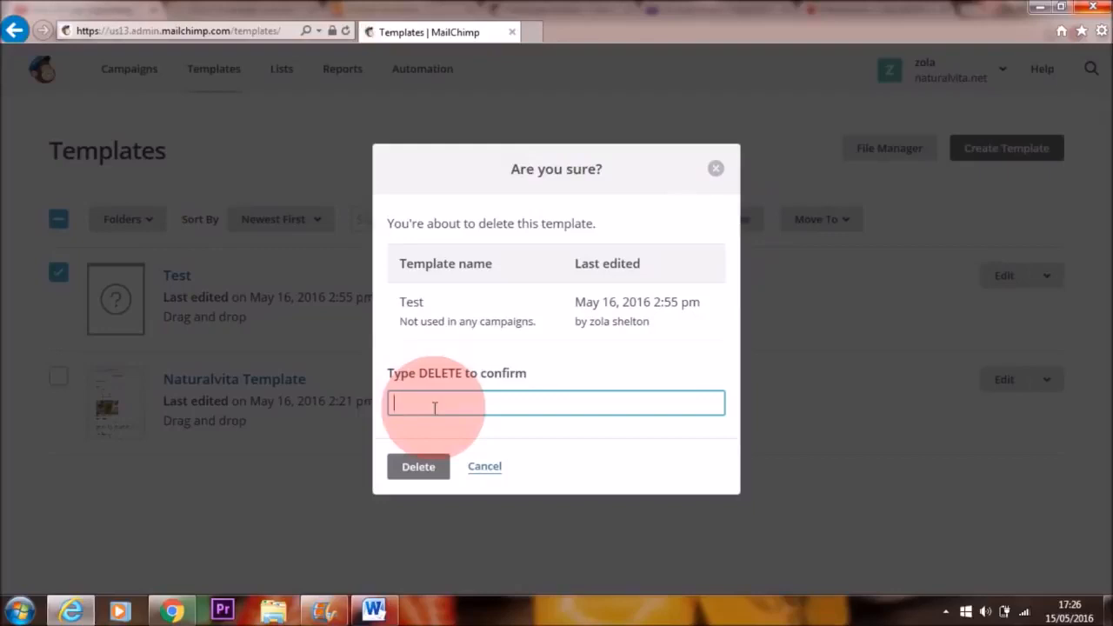
pyautogui.write('DELETE')
pyautogui.click(484, 467)
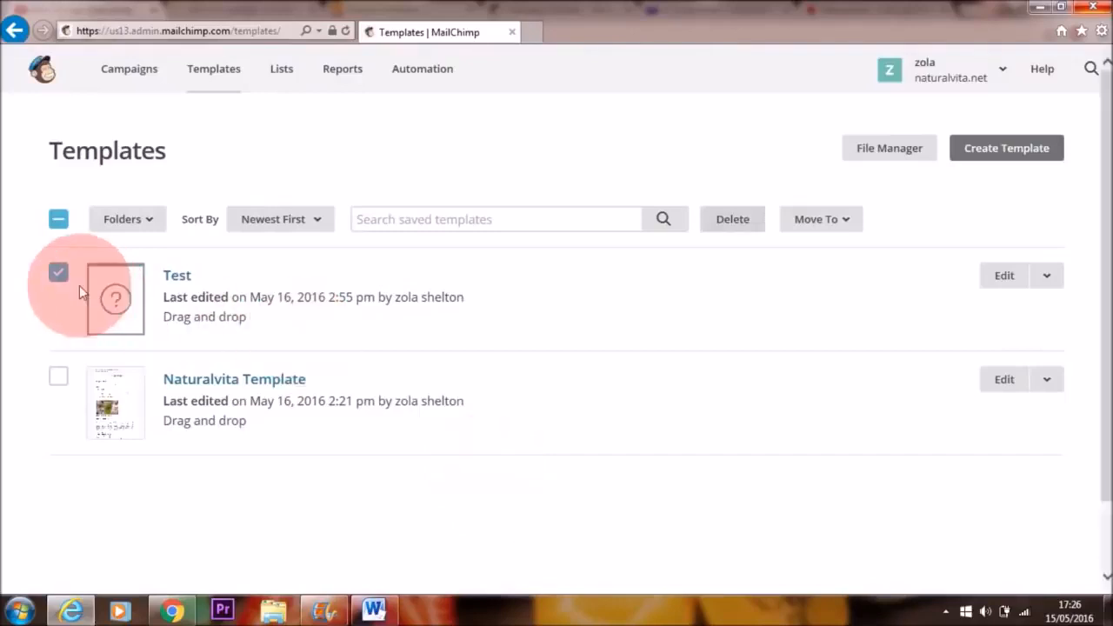
pyautogui.click(58, 274)
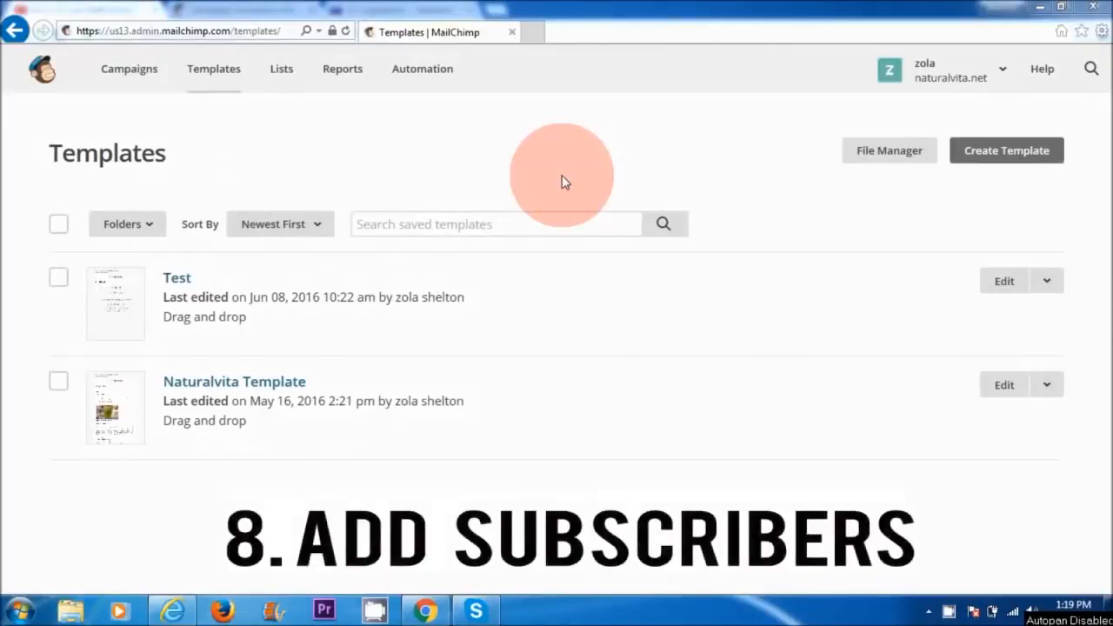
# Step: Go to the lists and open the quick add-subscriber form for the Naturalvita Newsletter
pyautogui.click(285, 75)
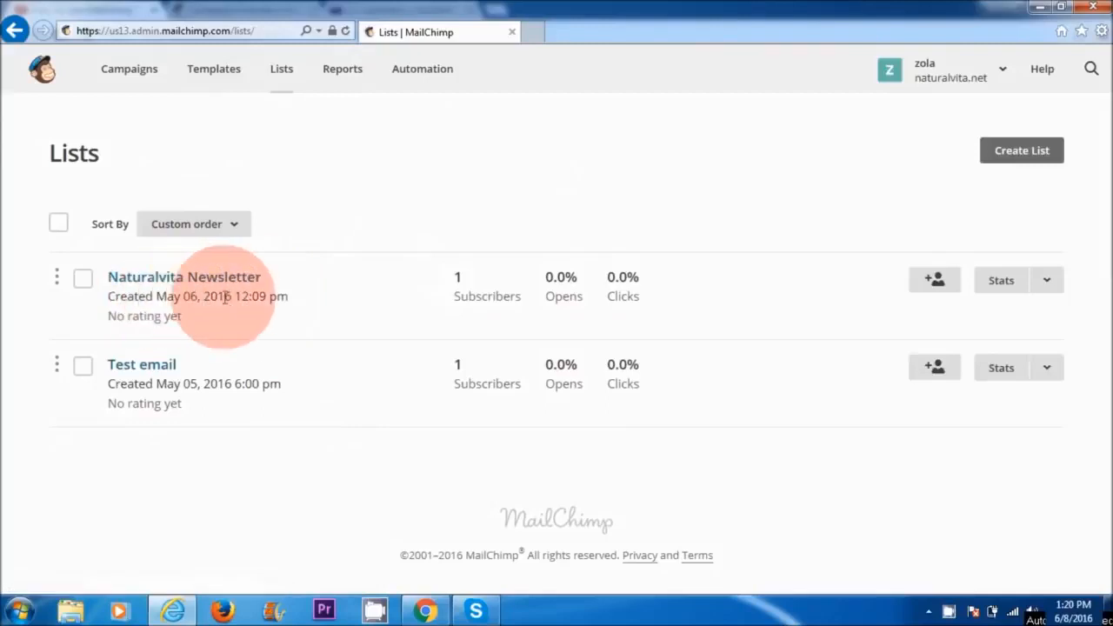
pyautogui.click(939, 284)
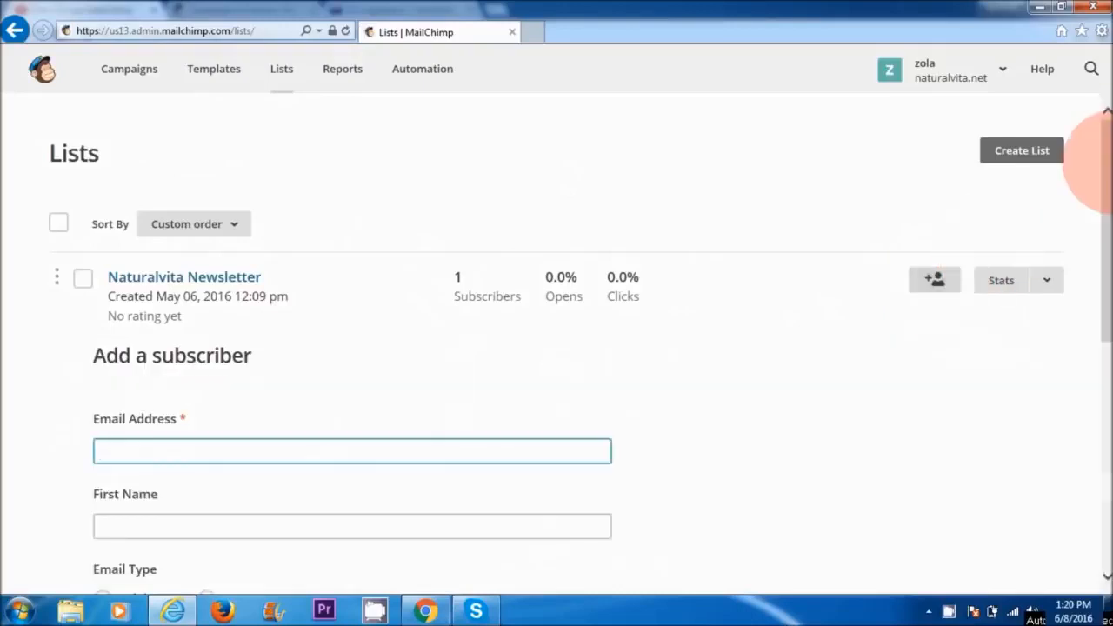
pyautogui.moveTo(1100, 155)
pyautogui.mouseDown()
pyautogui.moveTo(1100, 309)
pyautogui.moveTo(1100, 139)
pyautogui.mouseUp()
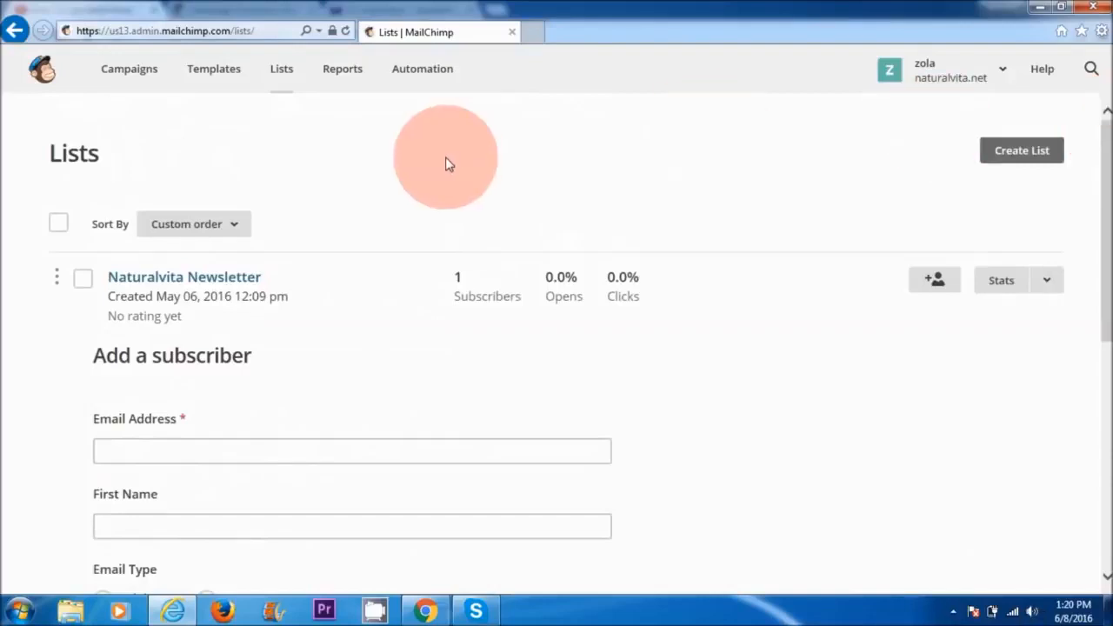
# Step: Open the Naturalvita Newsletter list, check its options for adding subscribers, and bring up the form for a single subscriber
pyautogui.click(184, 279)
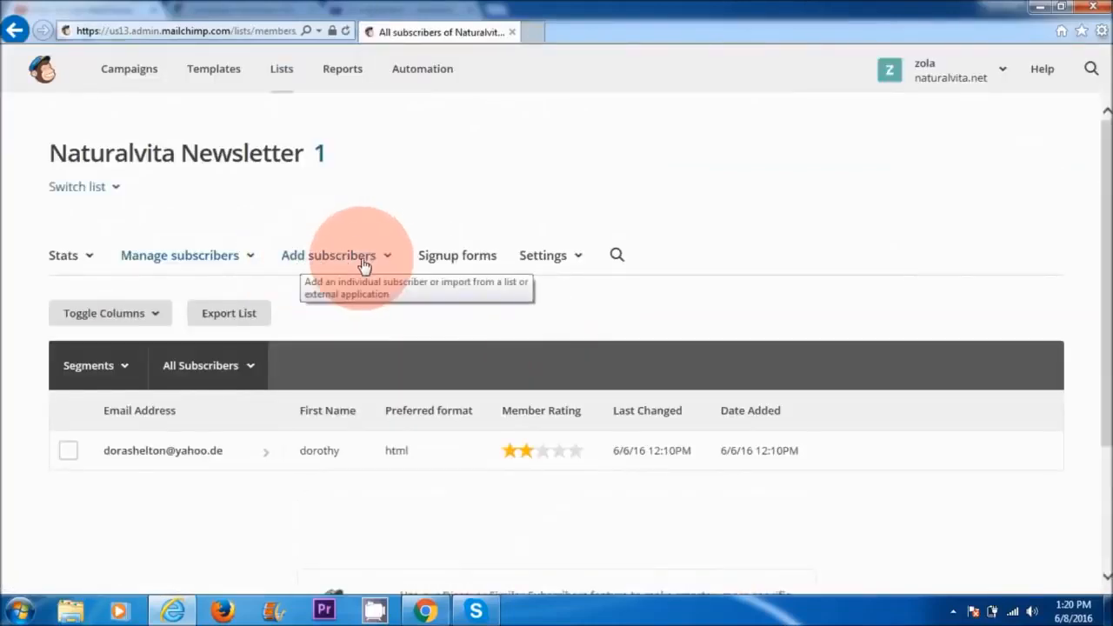
pyautogui.click(313, 260)
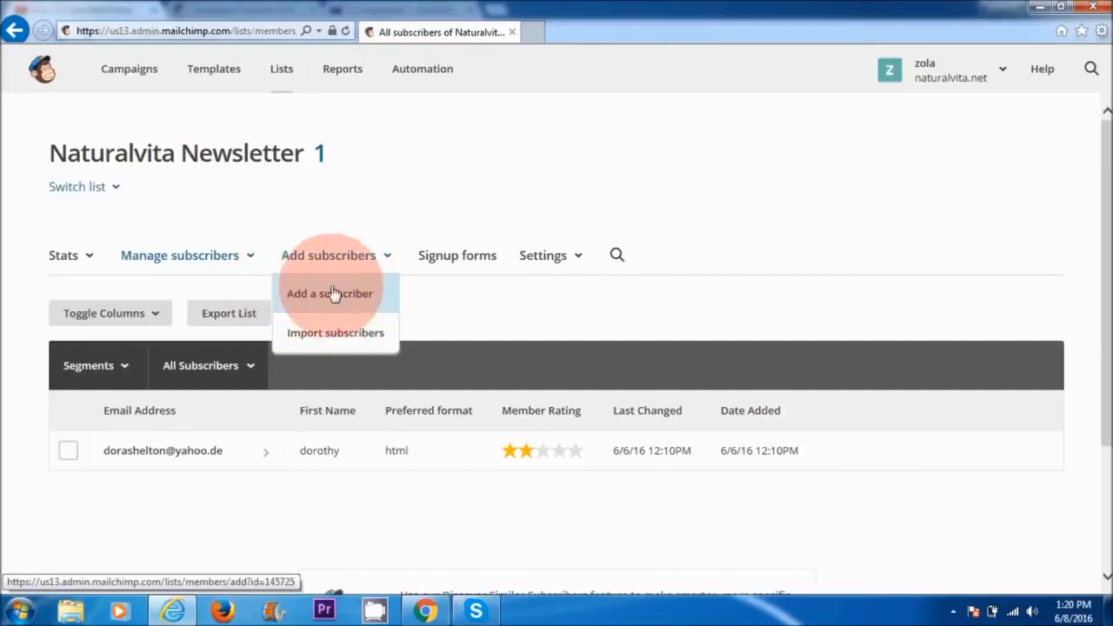
pyautogui.click(362, 338)
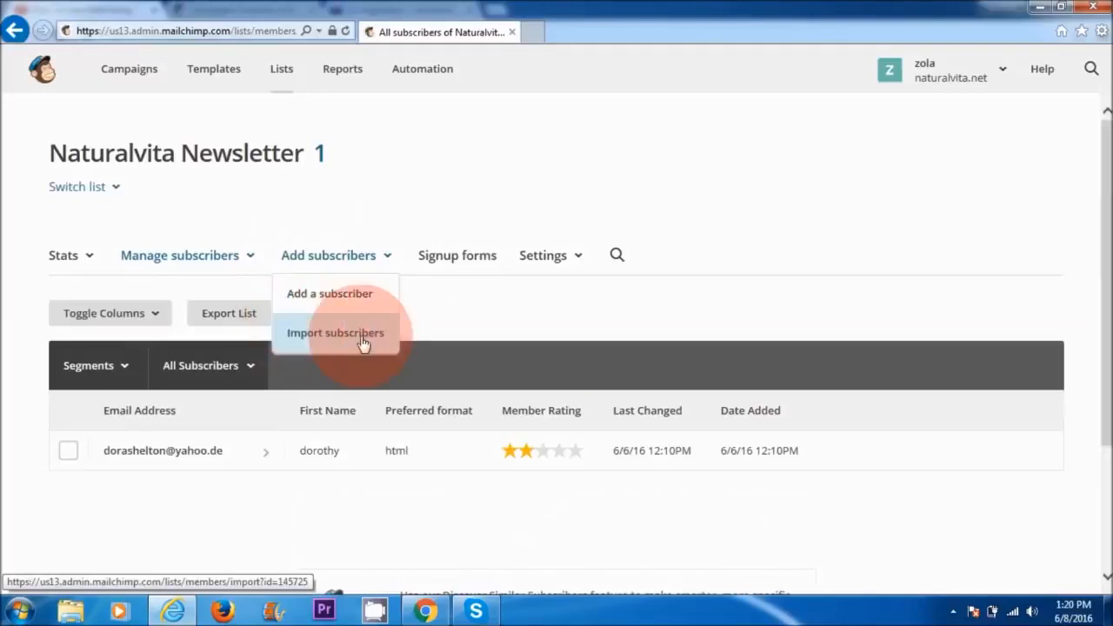
pyautogui.click(322, 285)
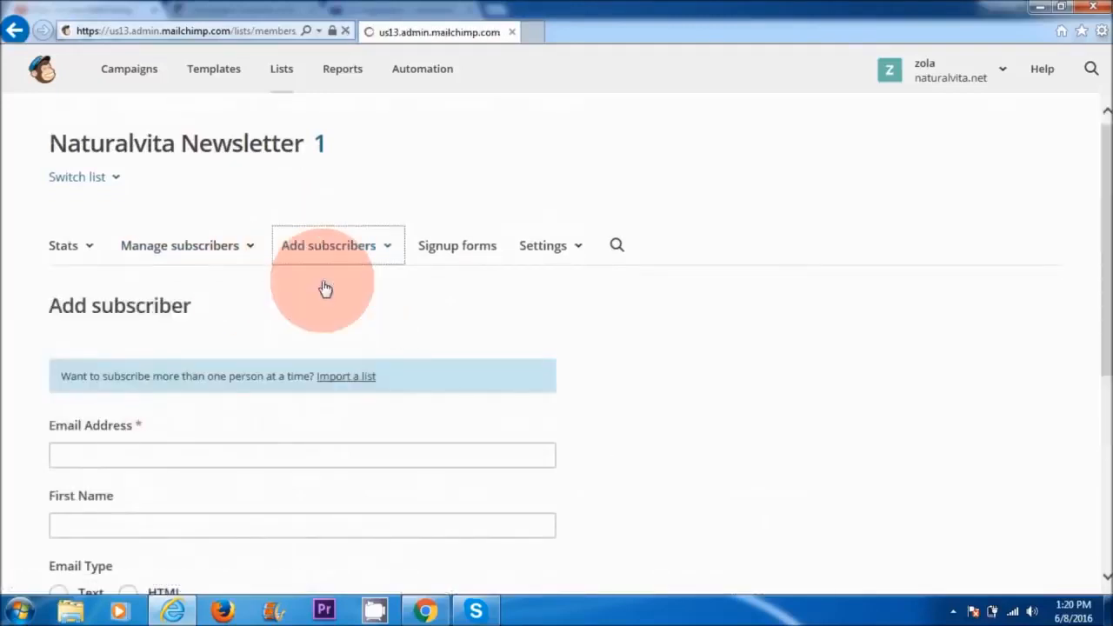
# Step: Set the new subscriber's email type to HTML and mark that this person gave permission to be emailed
pyautogui.moveTo(1097, 215); pyautogui.dragTo(1096, 292)
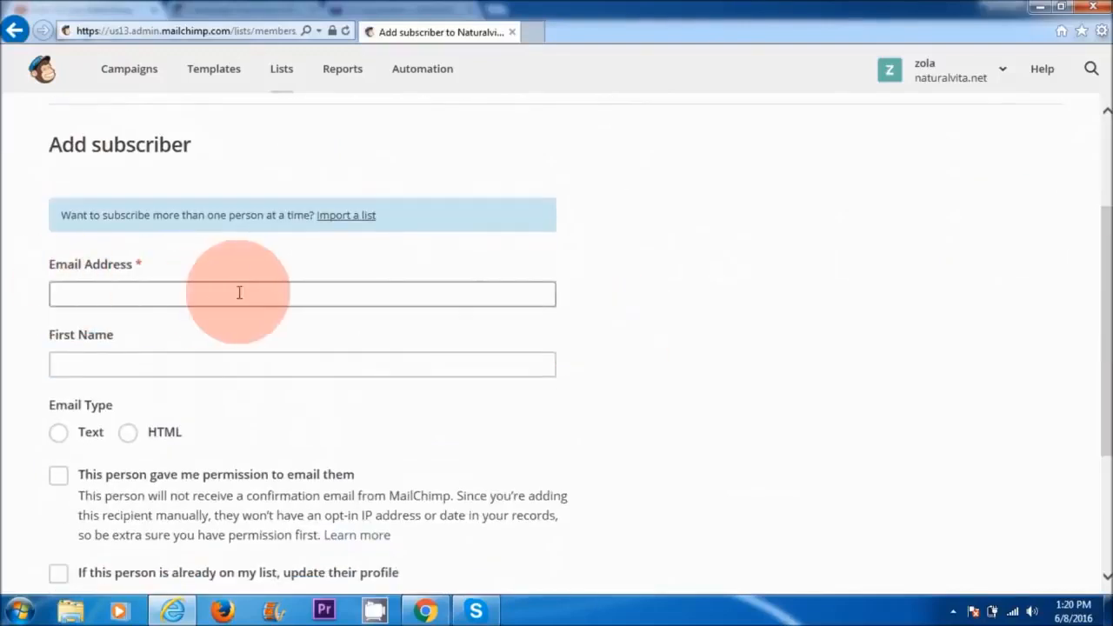
pyautogui.click(127, 433)
pyautogui.click(58, 476)
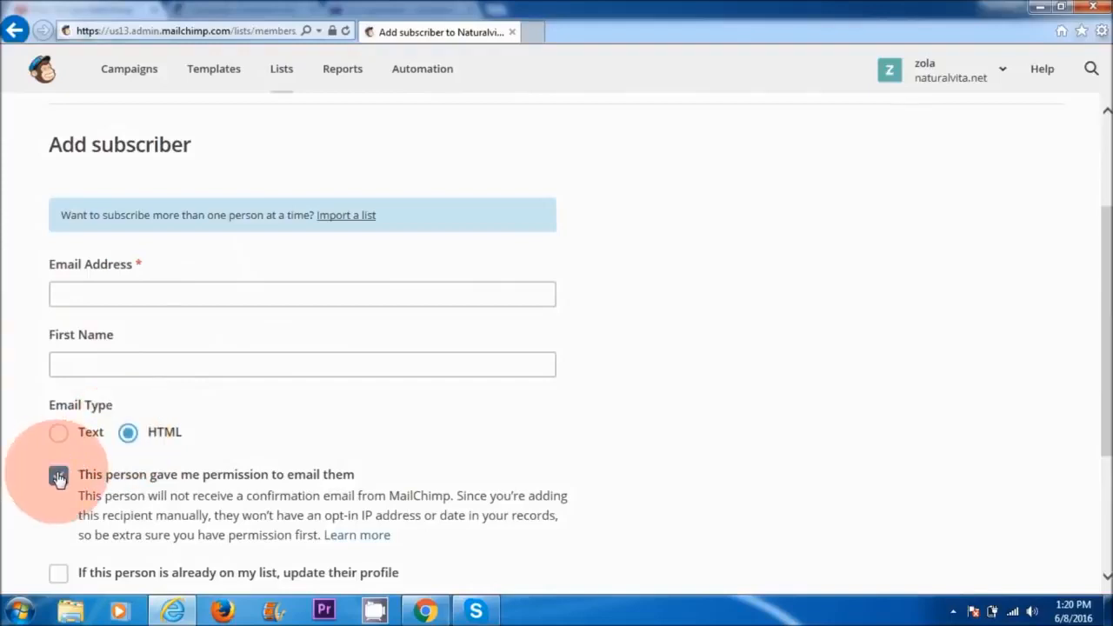
pyautogui.moveTo(1106, 353); pyautogui.dragTo(1106, 418)
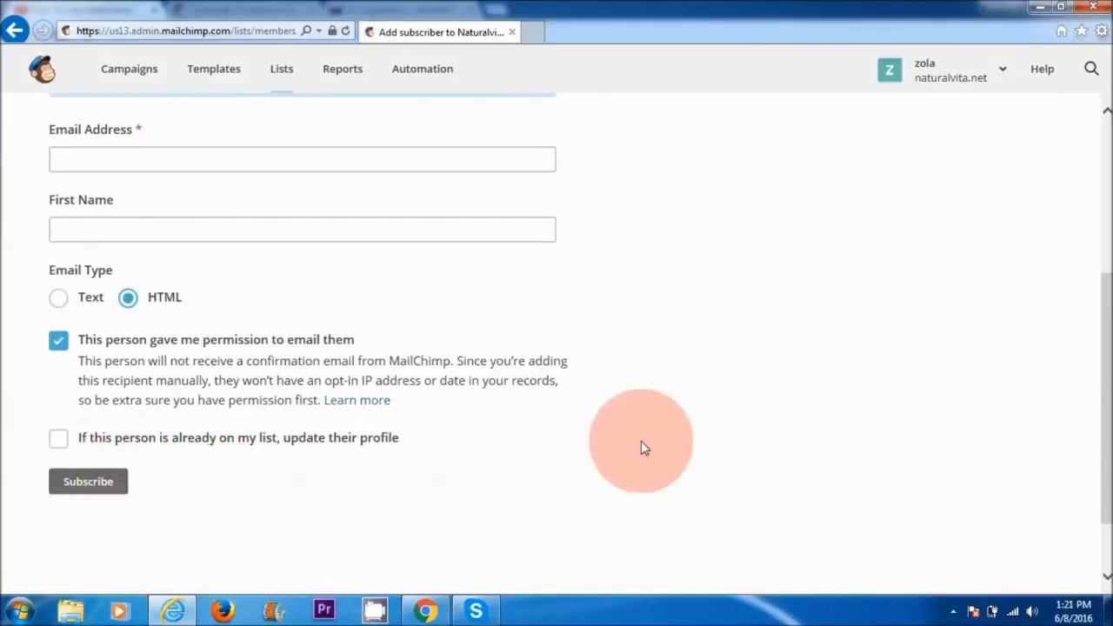
pyautogui.moveTo(1103, 402); pyautogui.dragTo(1100, 236)
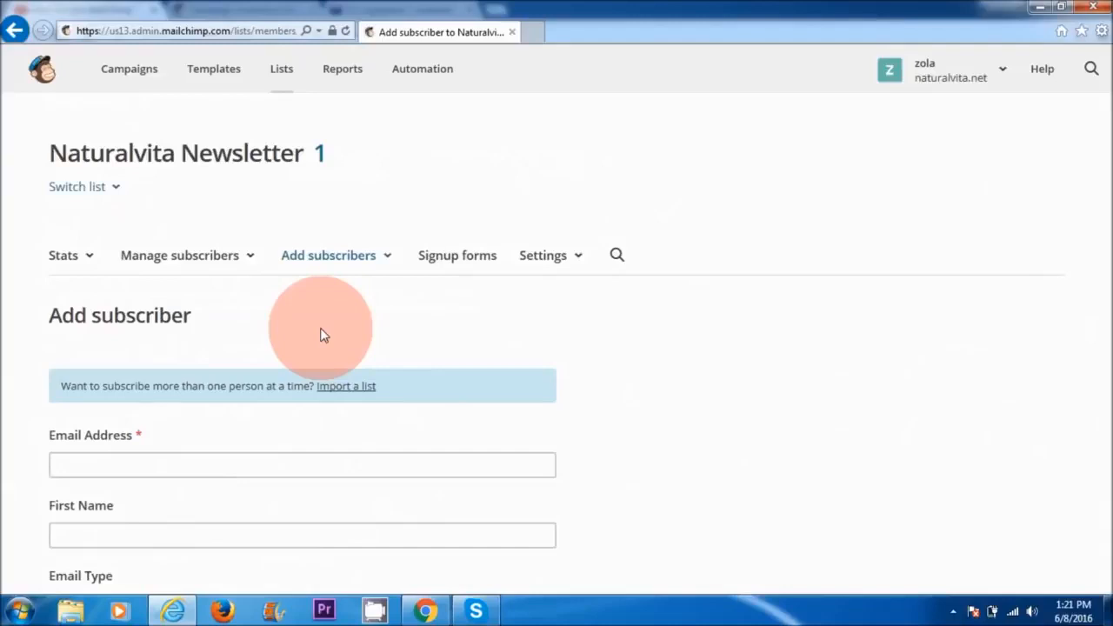
# Step: Go to the campaigns and start creating a new campaign
pyautogui.click(131, 75)
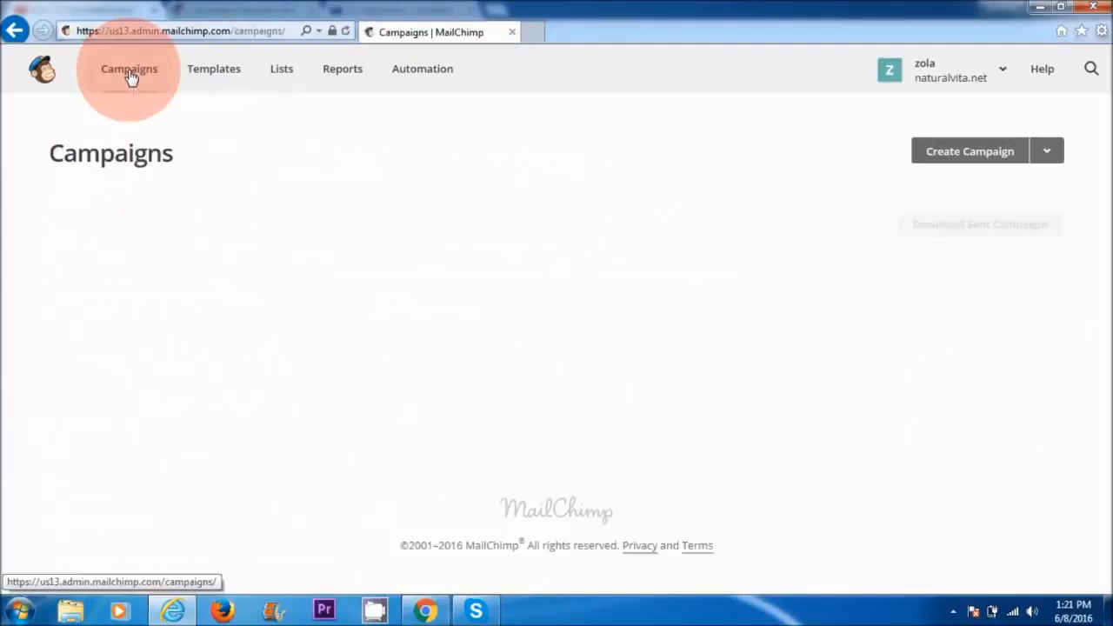
pyautogui.click(980, 160)
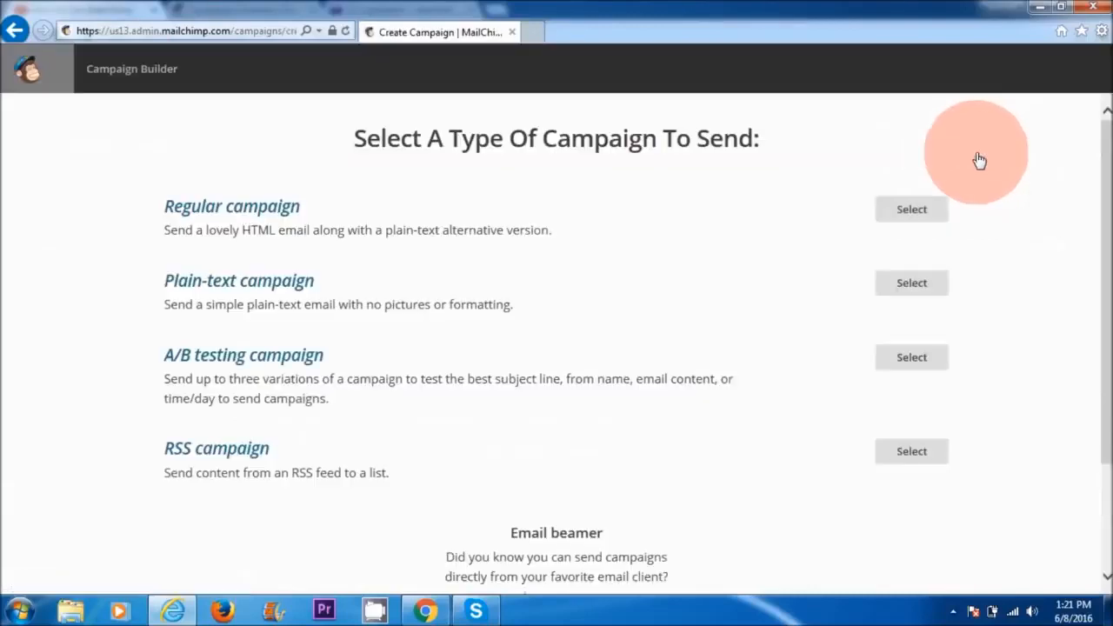
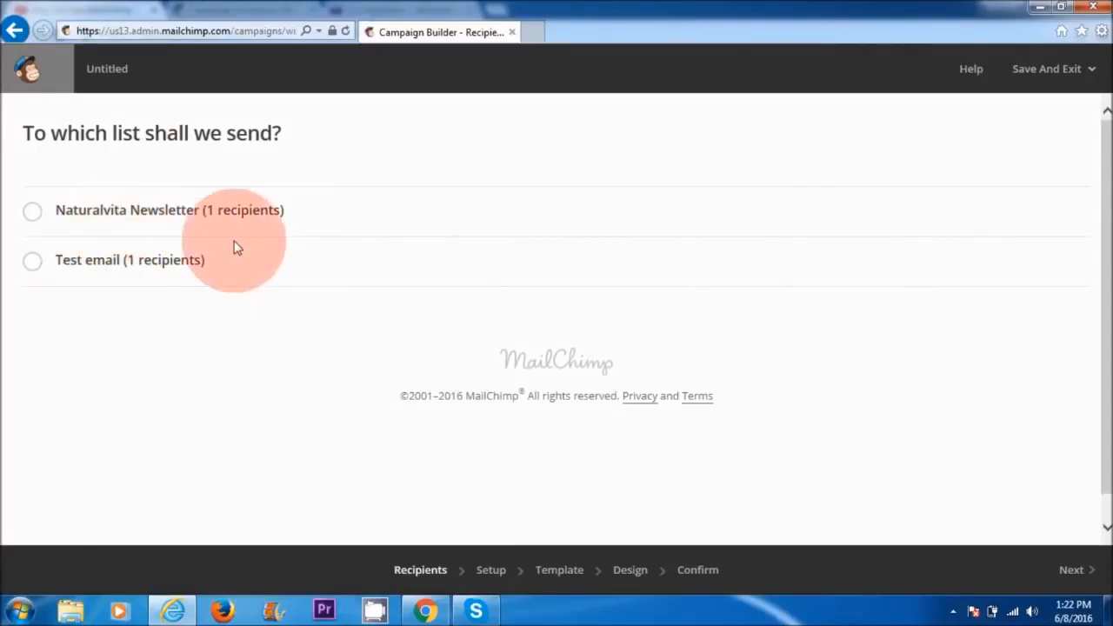
# Step: Set the campaign to go to the entire Naturalvita Newsletter list and continue to the campaign setup
pyautogui.click(31, 215)
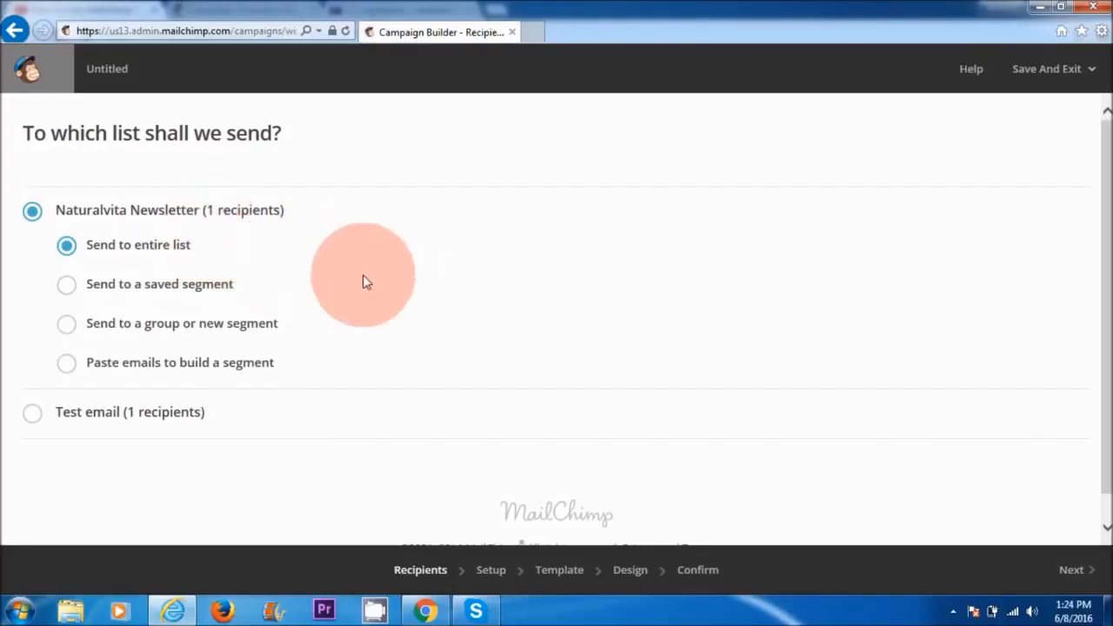
pyautogui.click(1080, 575)
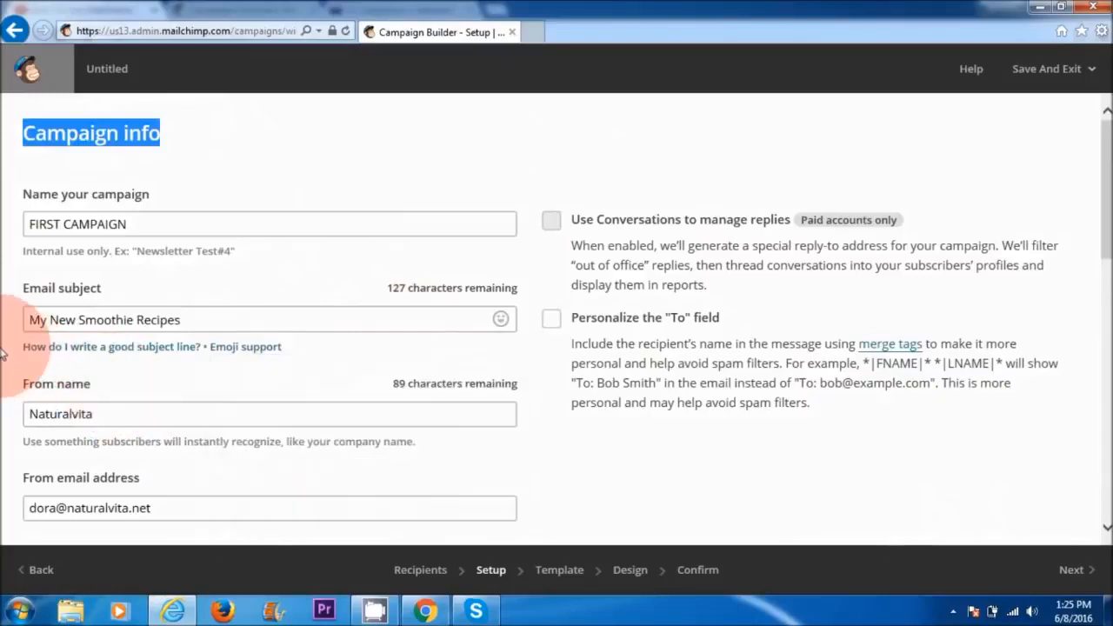
# Step: Review the campaign info, social media and auto-convert video options, and continue to the template selection
pyautogui.moveTo(247, 347)
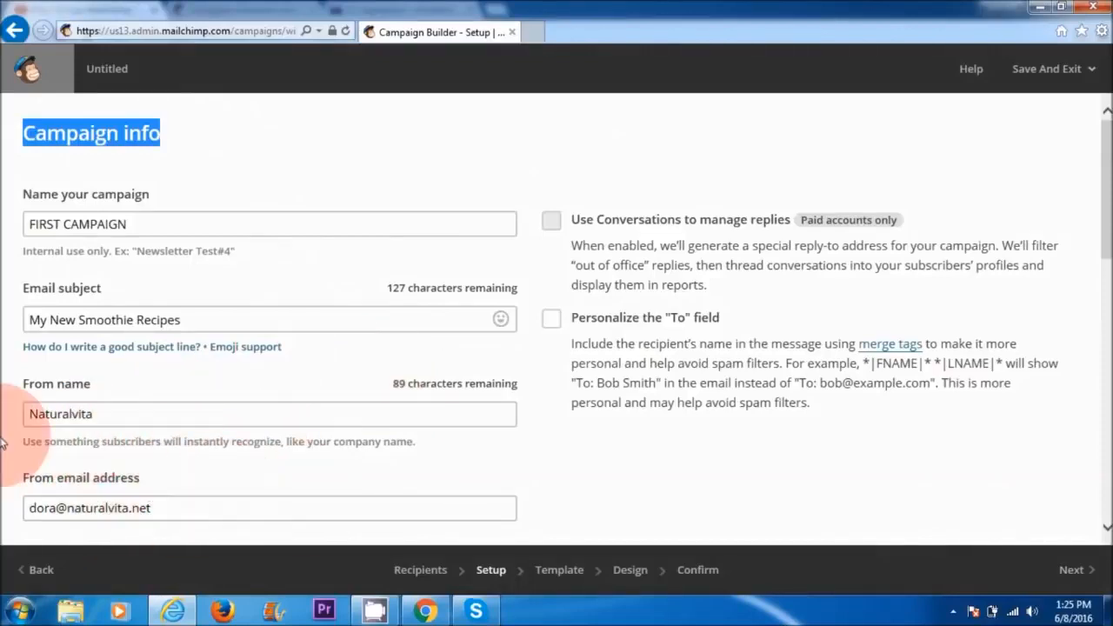
pyautogui.moveTo(1107, 244); pyautogui.dragTo(1107, 476)
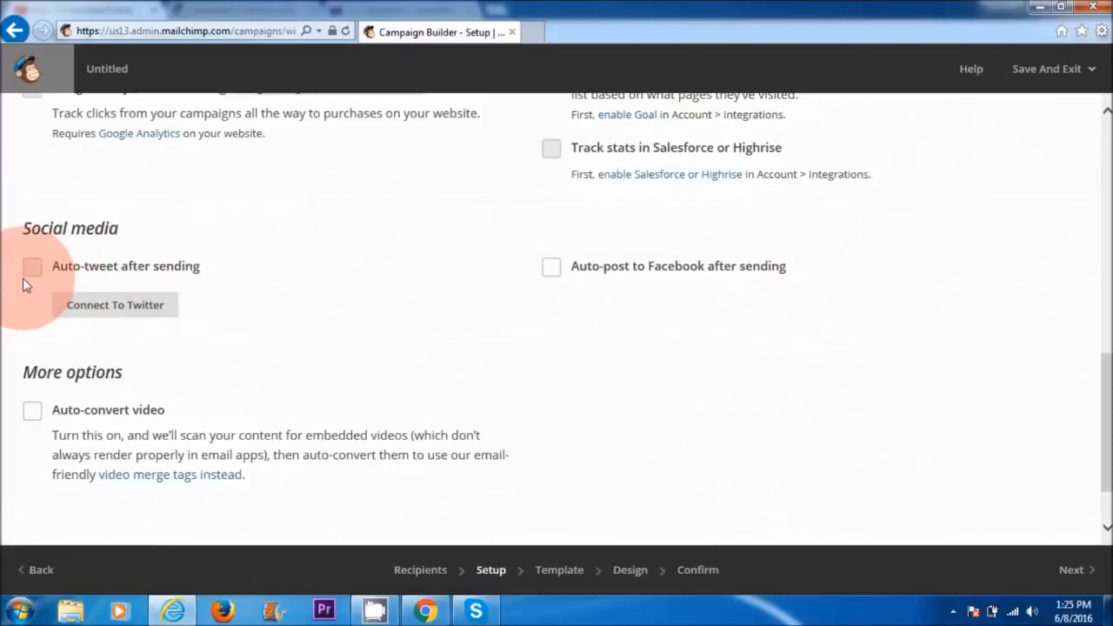
pyautogui.click(115, 308)
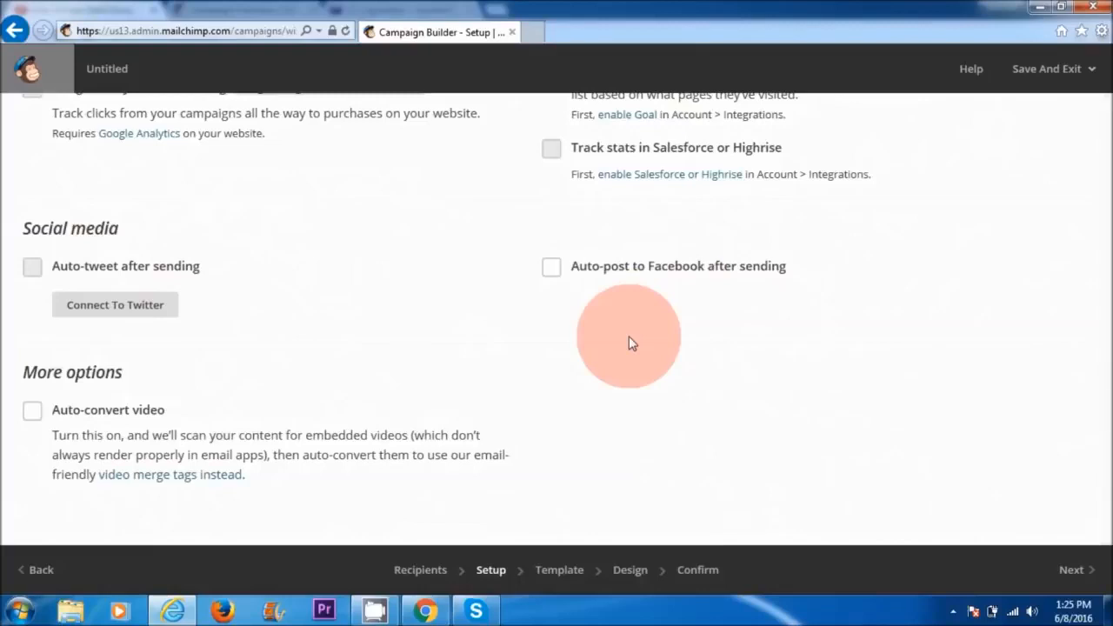
pyautogui.moveTo(1107, 385); pyautogui.dragTo(1109, 410)
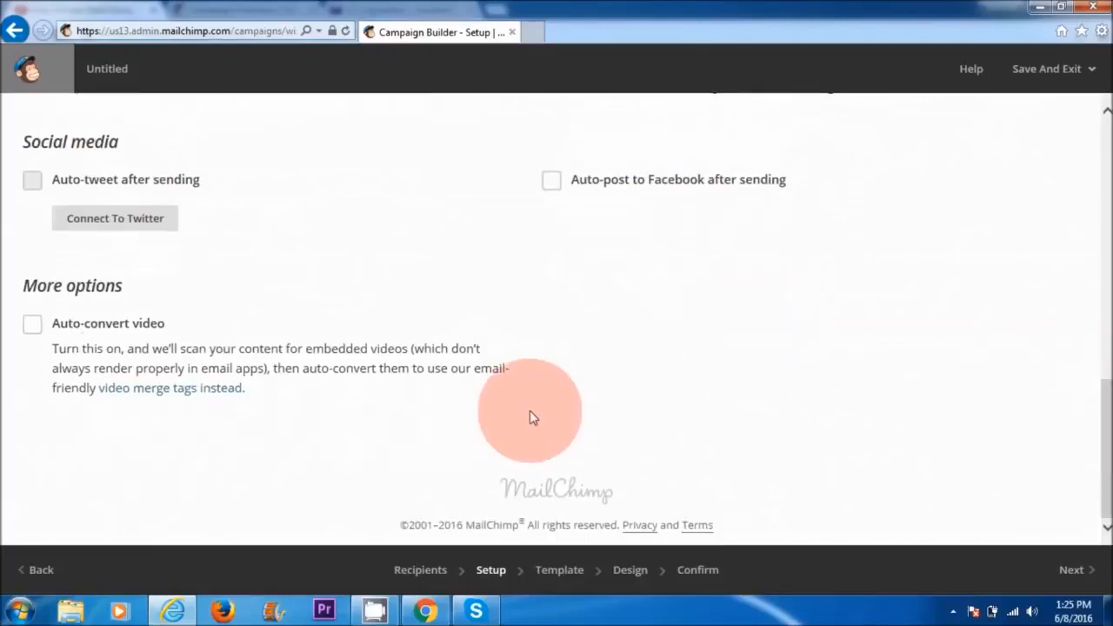
pyautogui.click(32, 324)
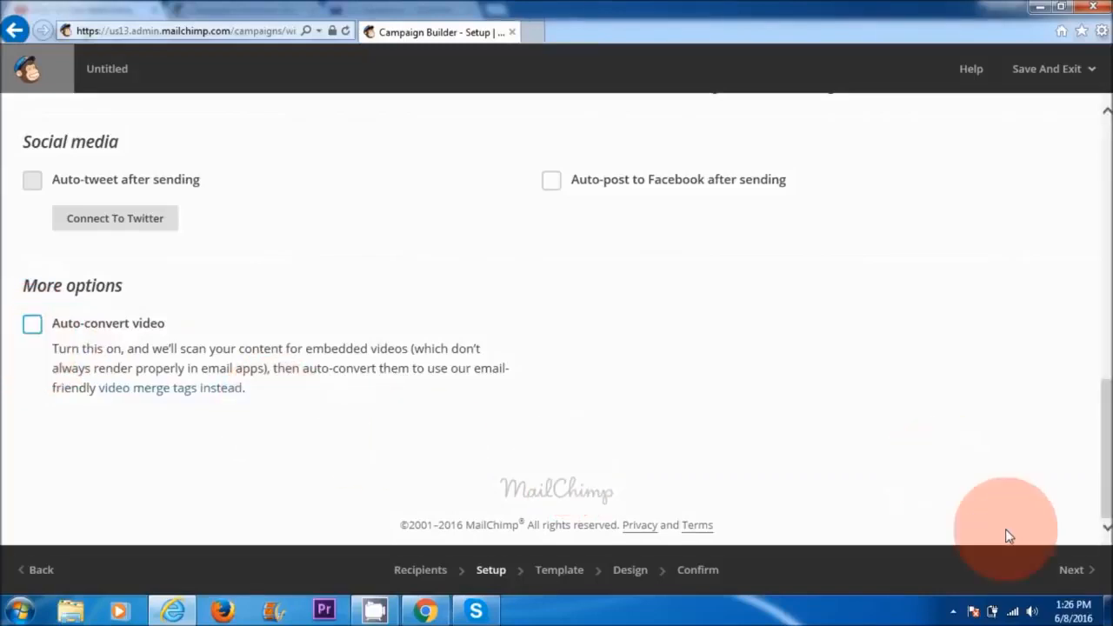
pyautogui.click(1071, 571)
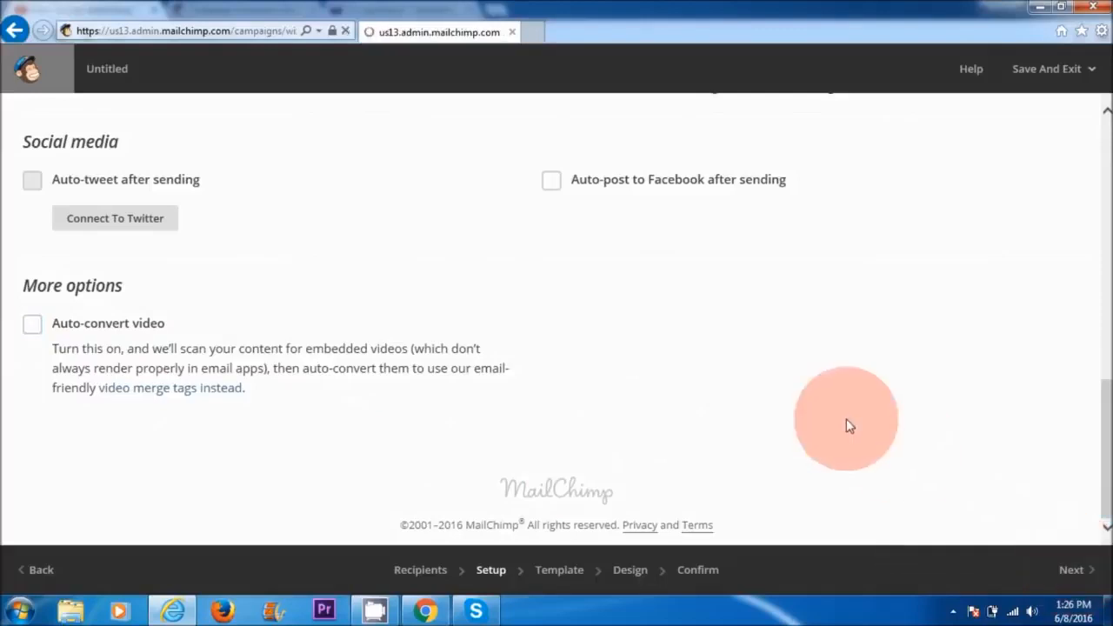
# Step: Choose the saved template "Test" for the campaign and continue to its design
pyautogui.moveTo(1097, 156)
pyautogui.mouseDown()
pyautogui.moveTo(1097, 448)
pyautogui.moveTo(1097, 149)
pyautogui.mouseUp()
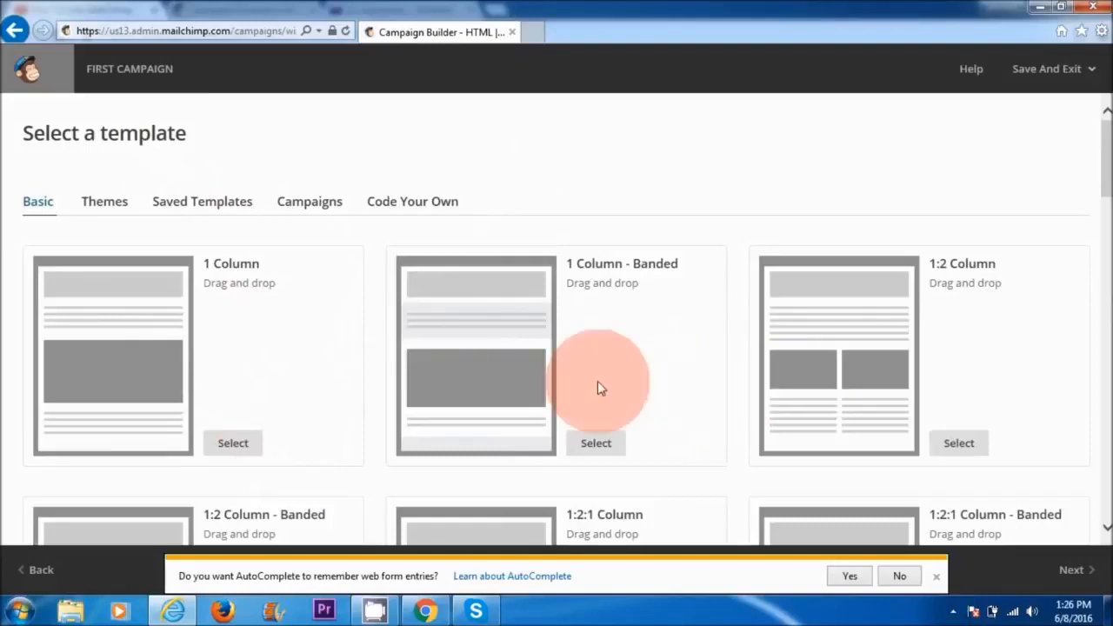
pyautogui.click(208, 211)
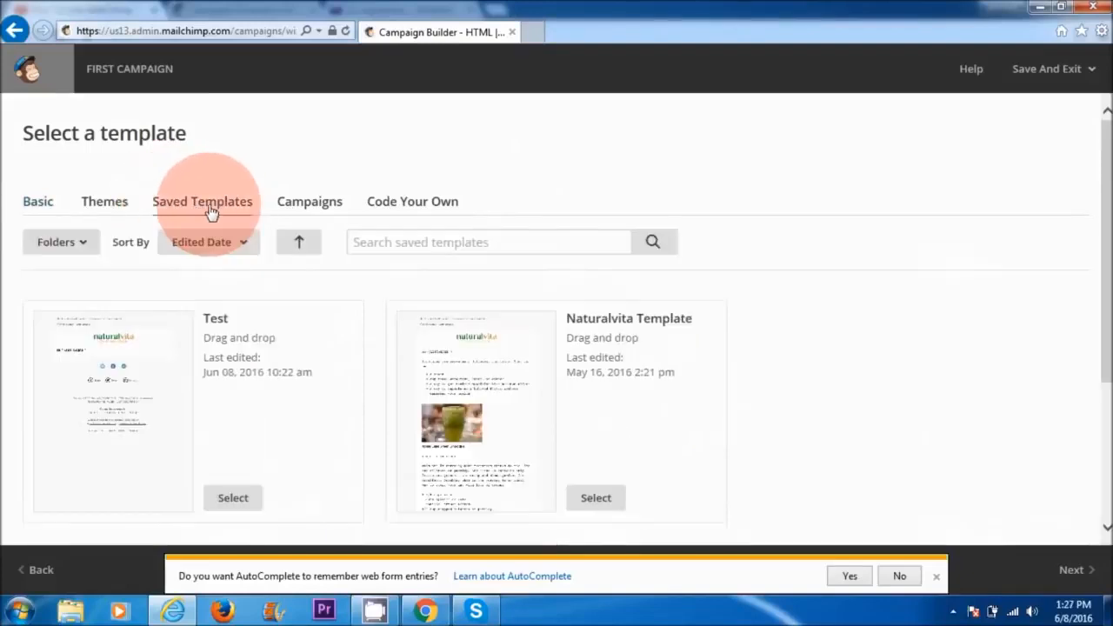
pyautogui.moveTo(1100, 174); pyautogui.dragTo(1100, 204)
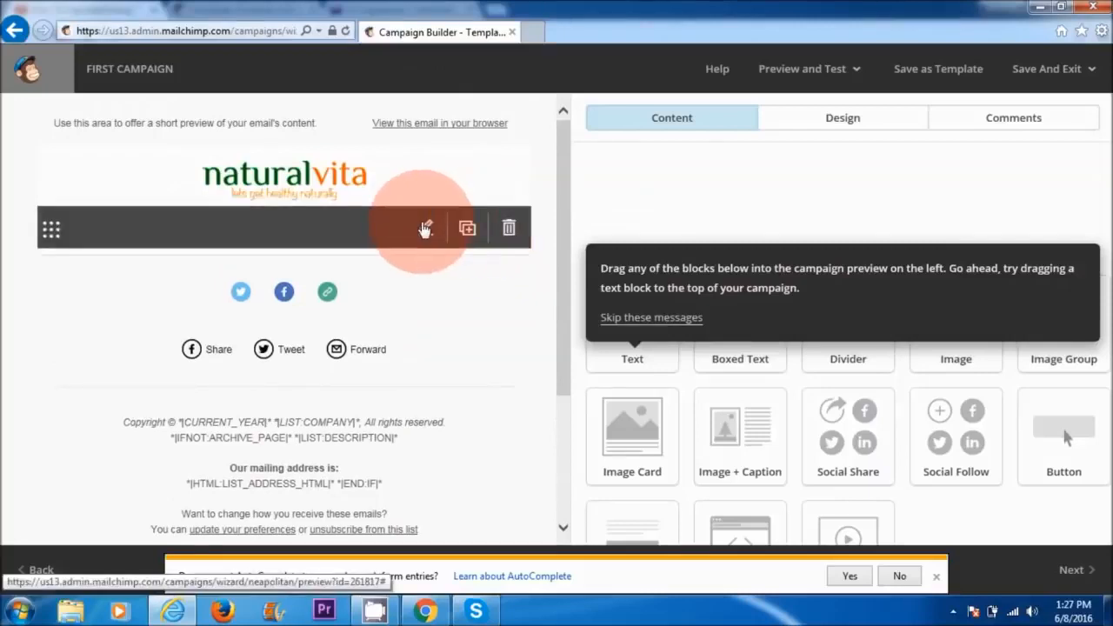
# Step: Edit the empty text block below the logo and write the greeting "Hi" with the first-name merge tag *|FNAME|*
pyautogui.click(425, 228)
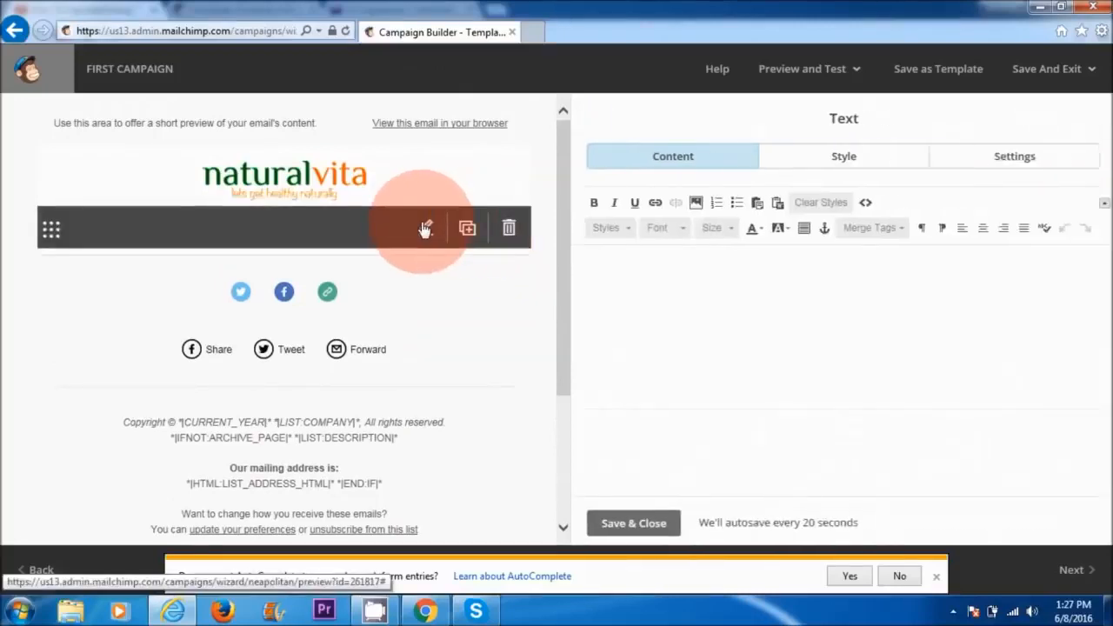
pyautogui.click(631, 275)
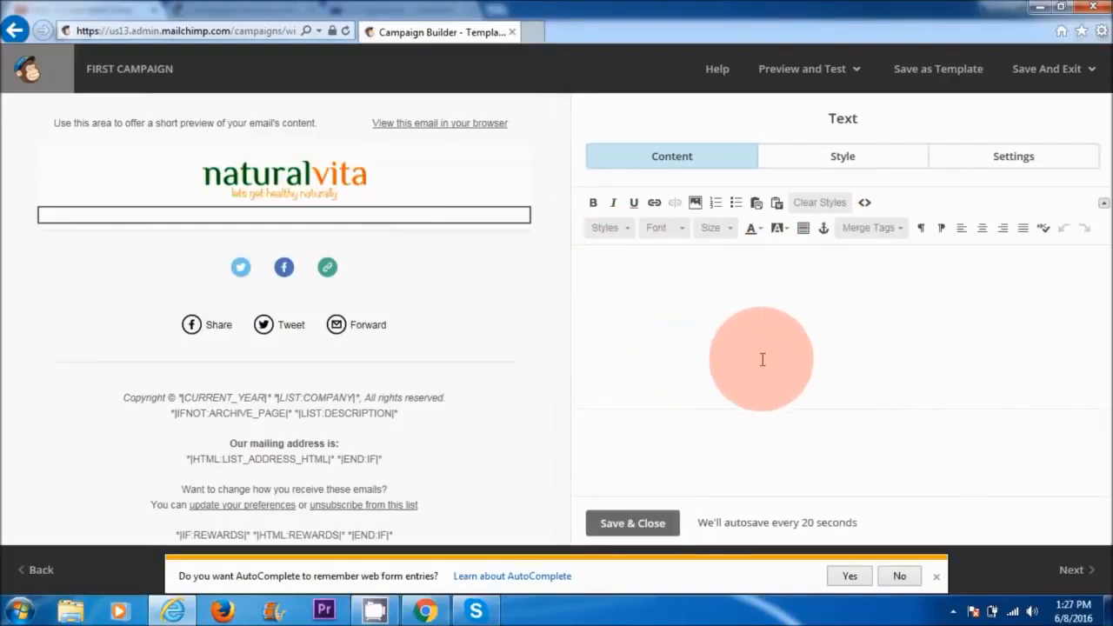
pyautogui.click(868, 230)
pyautogui.click(868, 308)
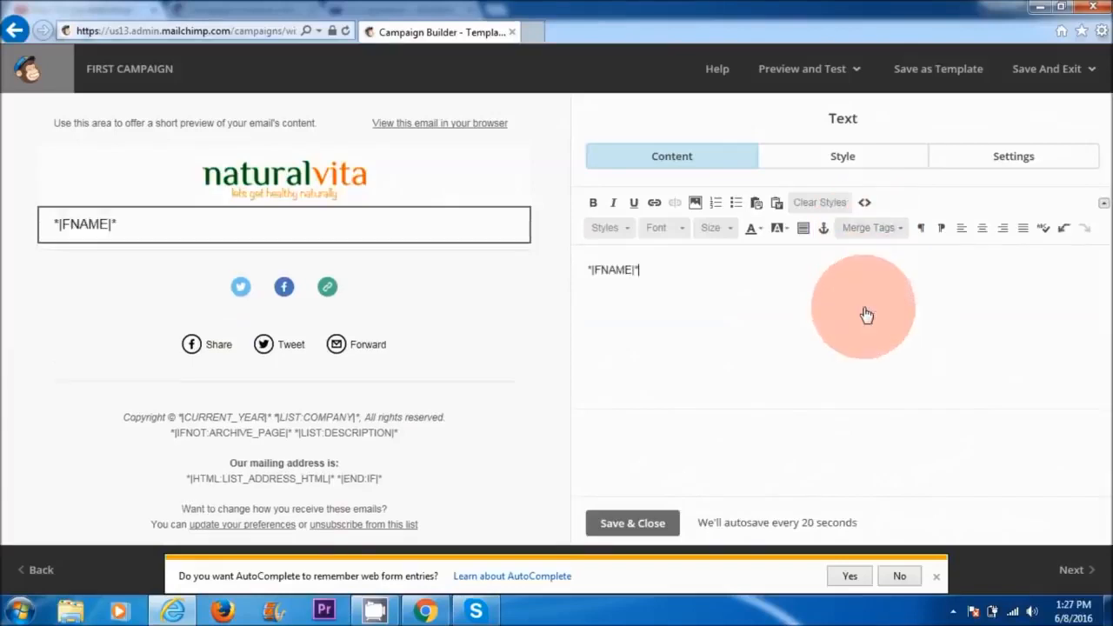
pyautogui.write(',')
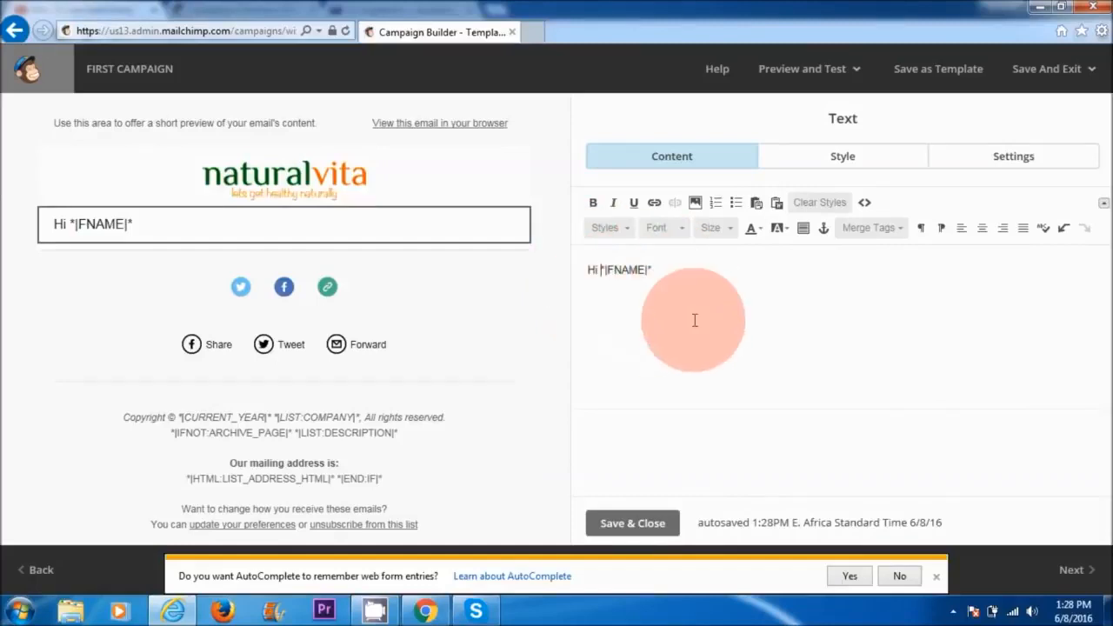
# Step: Paste the copied smoothie article text below the greeting, leaving a blank line between them
pyautogui.click(686, 275)
pyautogui.press('Return')
pyautogui.press('Return')
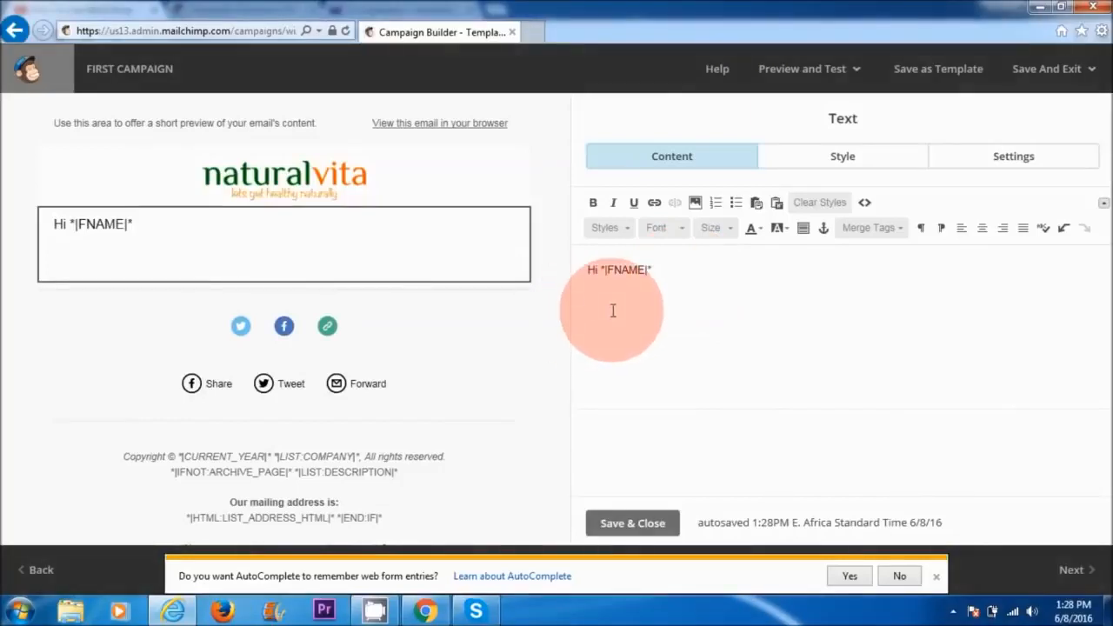
pyautogui.write('Smoothies can serve many different functions. They can be: A snack Any meal: breakfast, lunch, or dinner A way to get maximum nutrition with minimum effort A way to experience a beloved flavor without damaging your health I have used smoothies in the past to conduct a 5-day reset by having 3 smoothies per day, with additional foods like sauerkraut and kefir (rich in probiotics). I call this a "reset" because it helps reset your palate, conquer your food cravings, and even out your energy.  Here are four smoothies that are super scrumptious and provide great nourishment too. We\'ll start with the healthiest—it makes a perfect breakfast.')
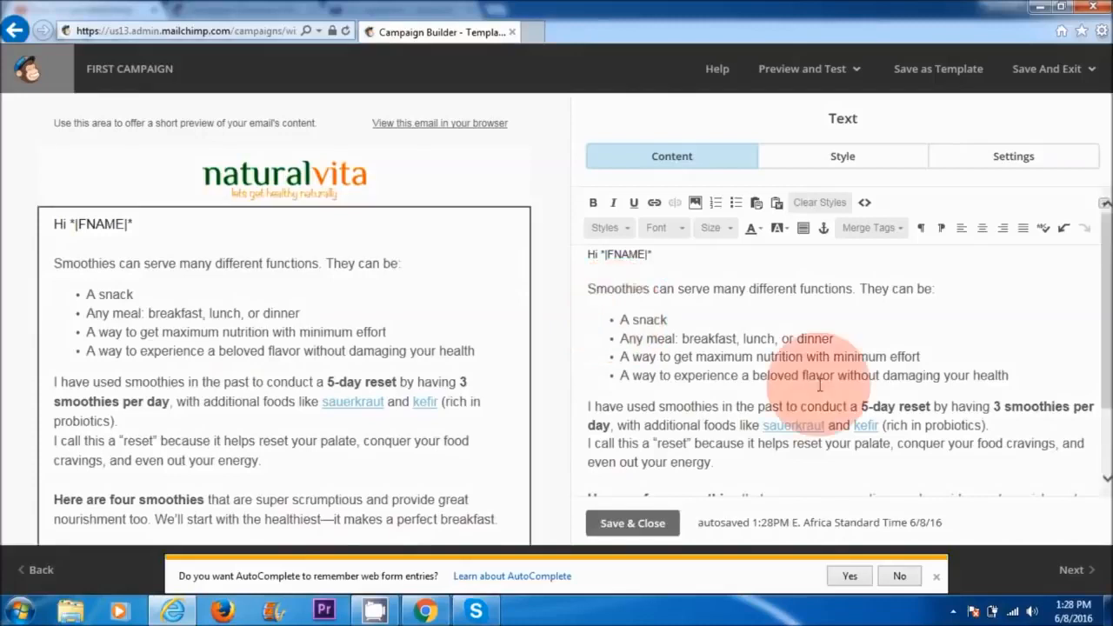
# Step: Upload the image vcm_s_kf_repr_752x690 to place below the pasted article text
pyautogui.scroll(-2, 618, 460)
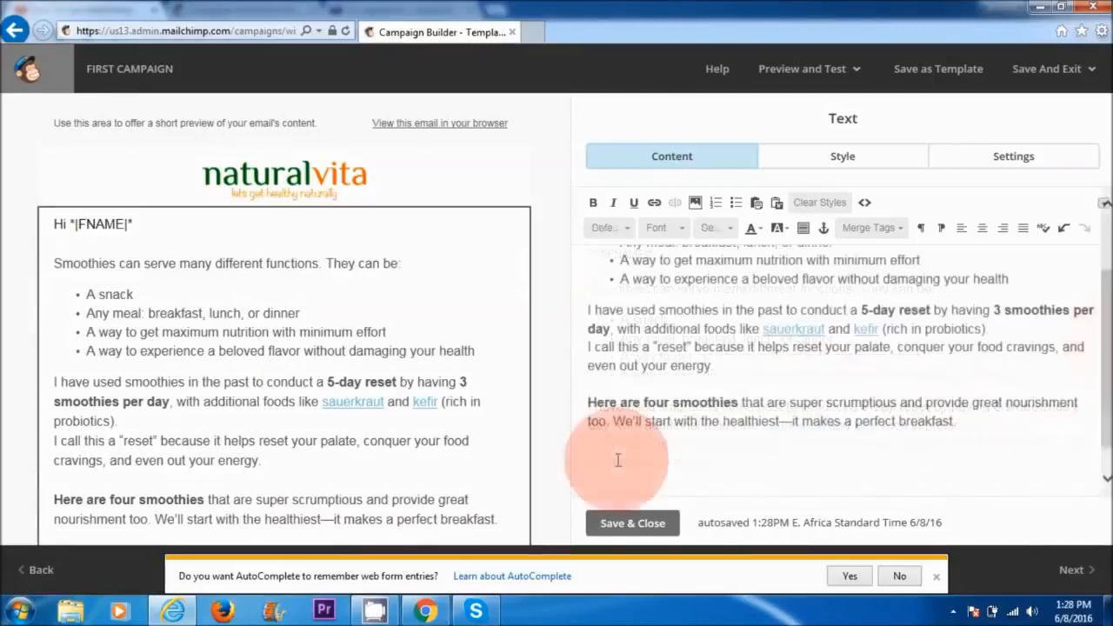
pyautogui.click(695, 204)
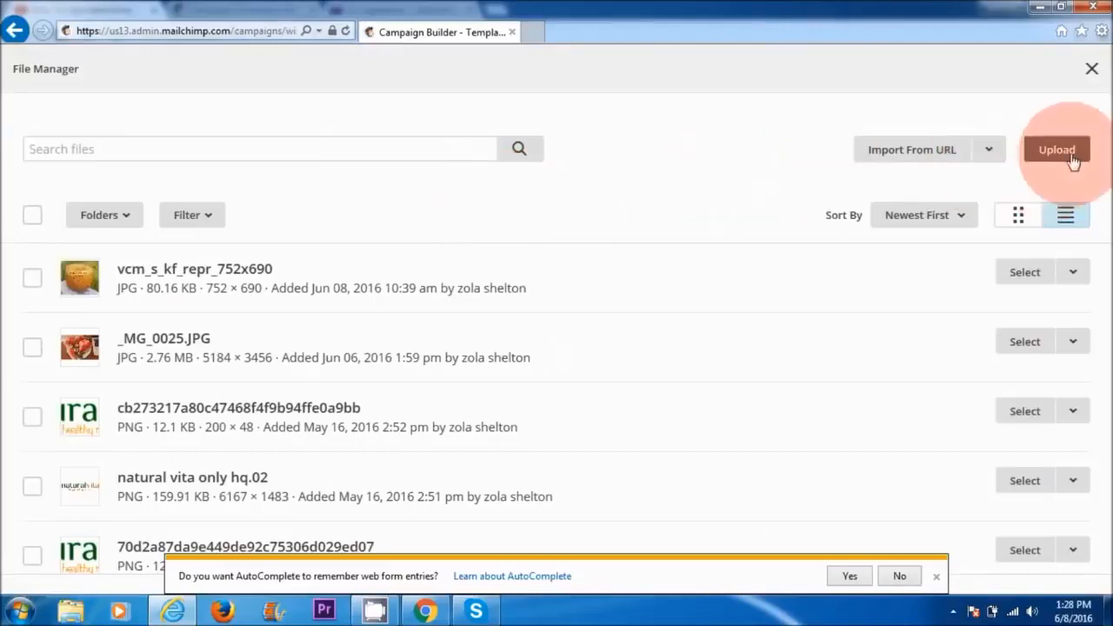
pyautogui.click(1068, 154)
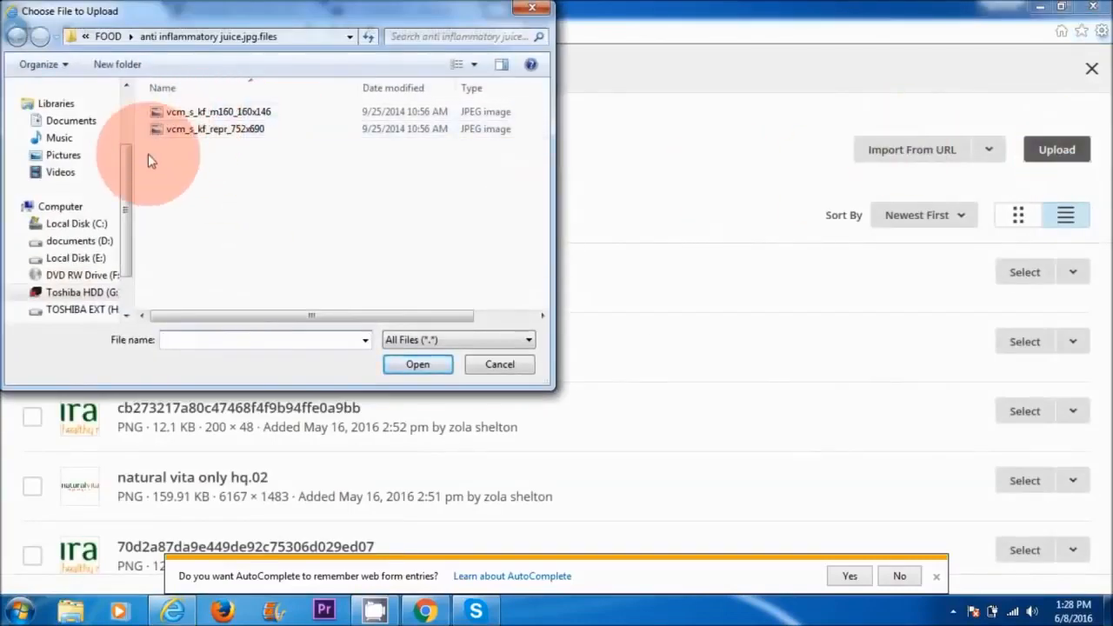
pyautogui.click(211, 135)
pyautogui.click(407, 365)
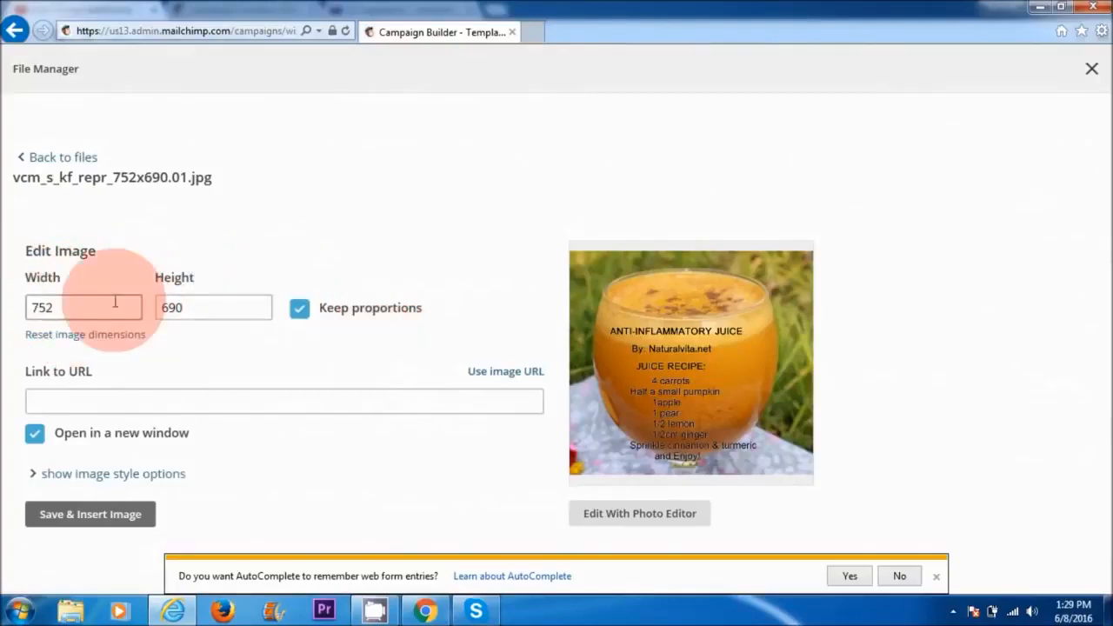
# Step: Set the juice image's width to 300 with its proportions kept and insert it into the text block
pyautogui.moveTo(60, 306); pyautogui.dragTo(19, 312)
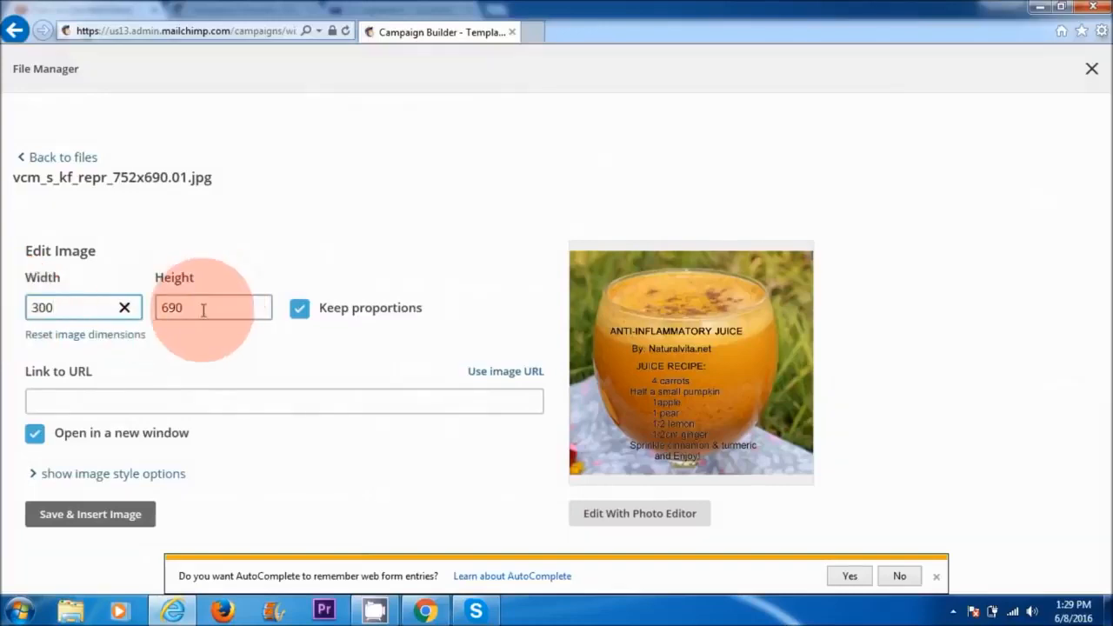
pyautogui.click(131, 403)
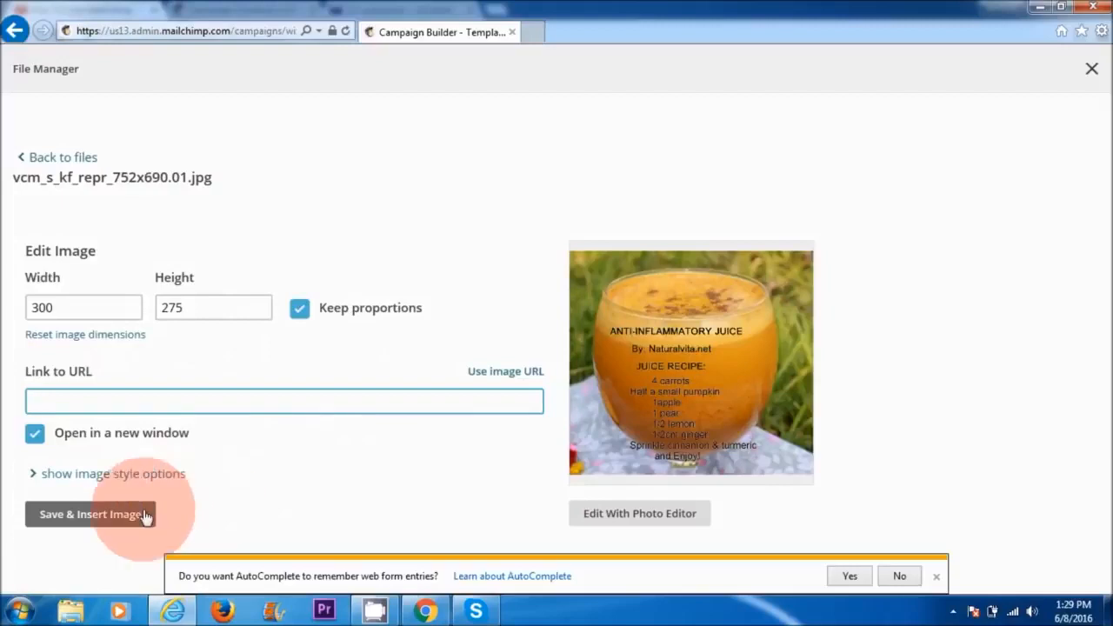
pyautogui.click(78, 518)
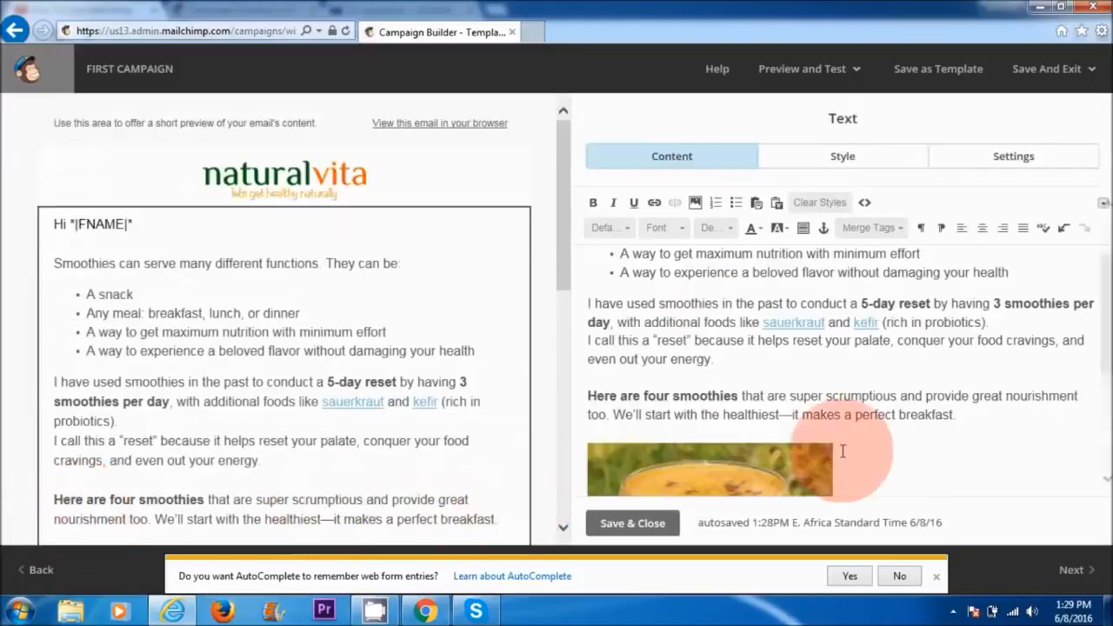
# Step: Select the inserted juice image and open the settings for adding a web address link to it
pyautogui.scroll(-2, 733, 369)
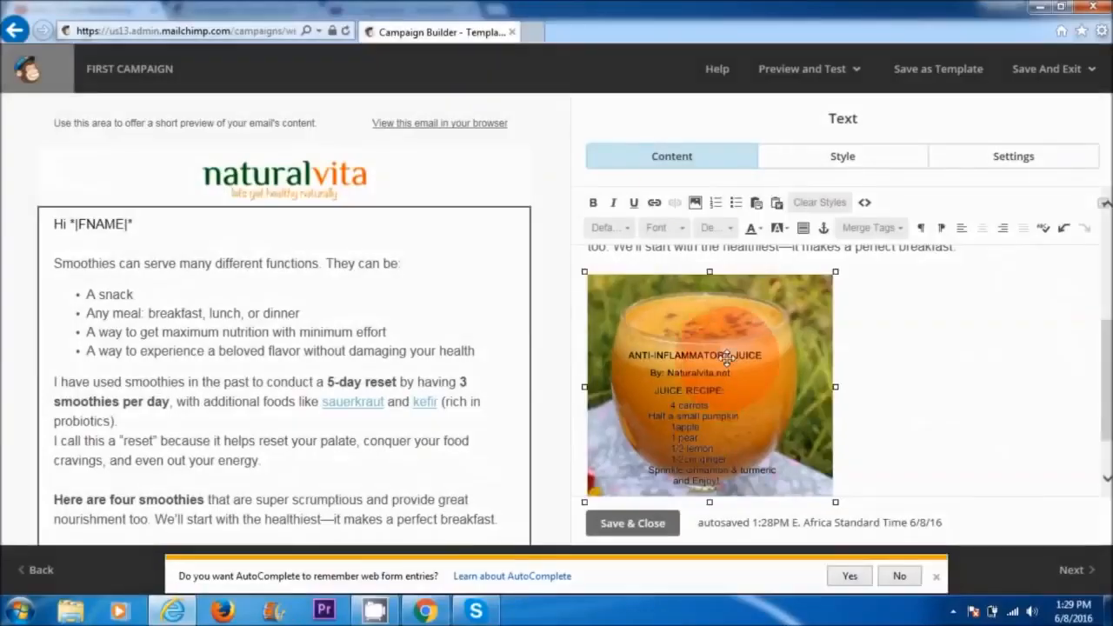
pyautogui.click(654, 202)
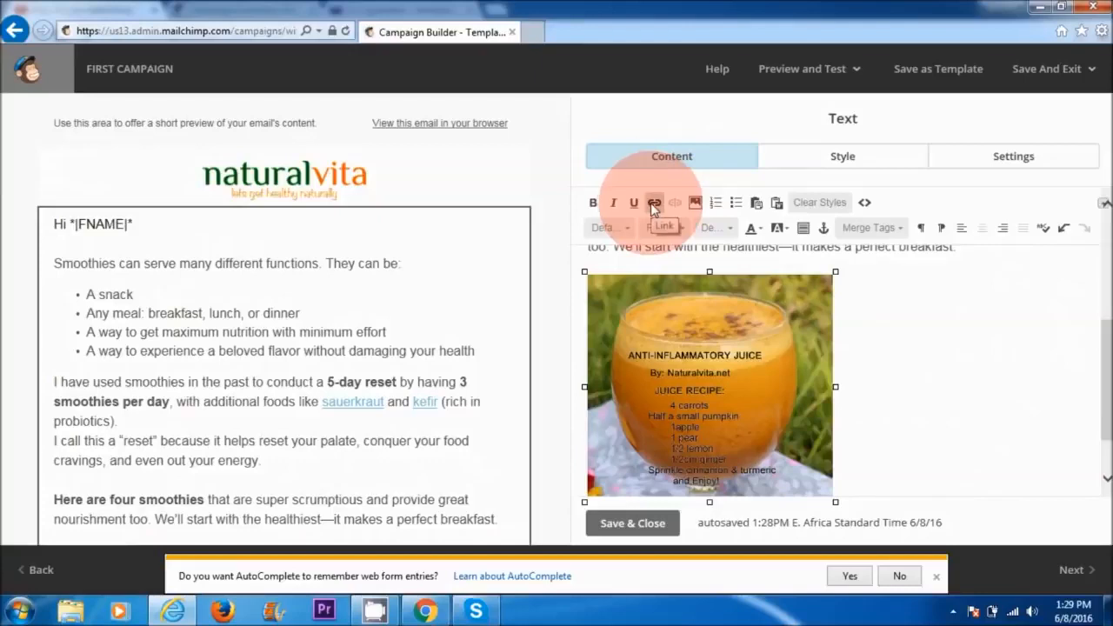
pyautogui.click(653, 205)
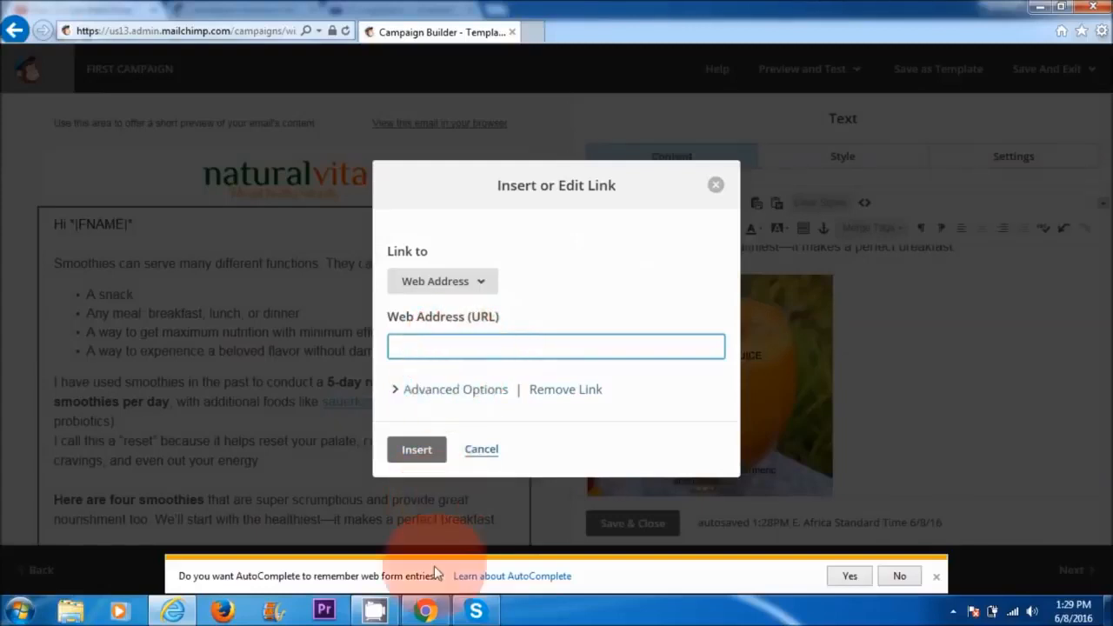
# Step: Switch to Chrome, open the "My Delicious New Smoothie Recipes" post on naturalvita.net and copy its web address
pyautogui.click(426, 611)
pyautogui.scroll(-7, 794, 207)
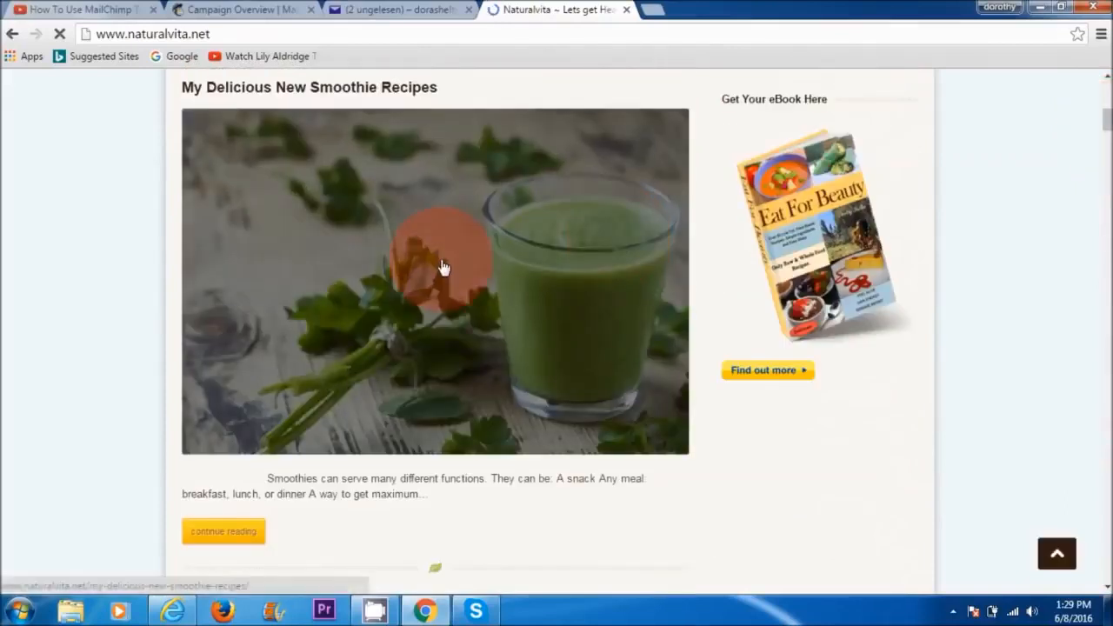
pyautogui.click(442, 267)
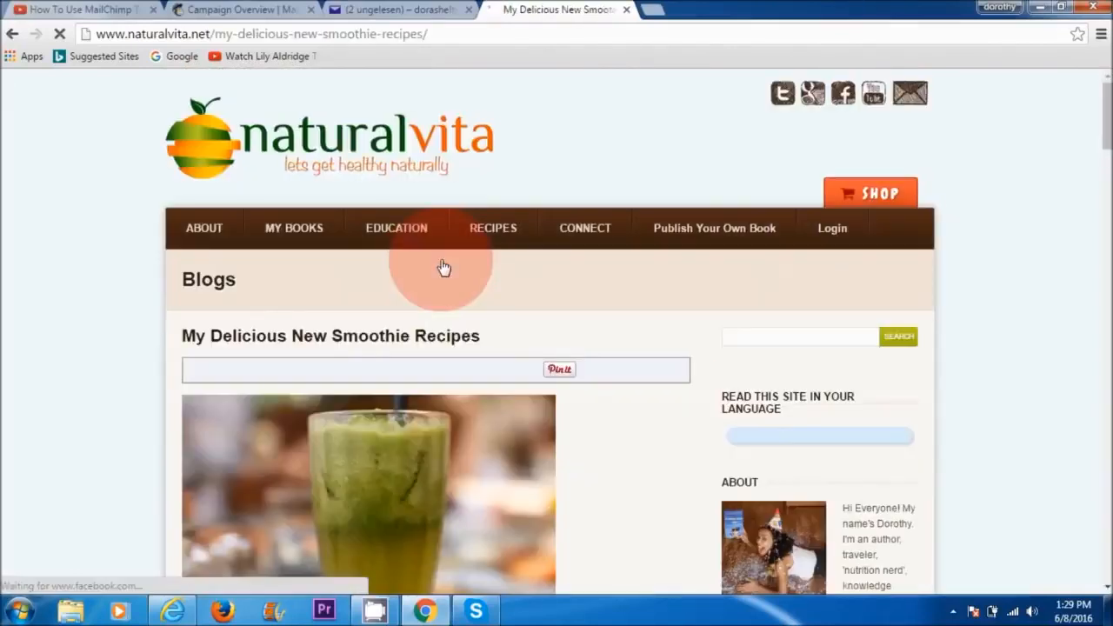
pyautogui.click(441, 34)
pyautogui.rightClick(441, 36)
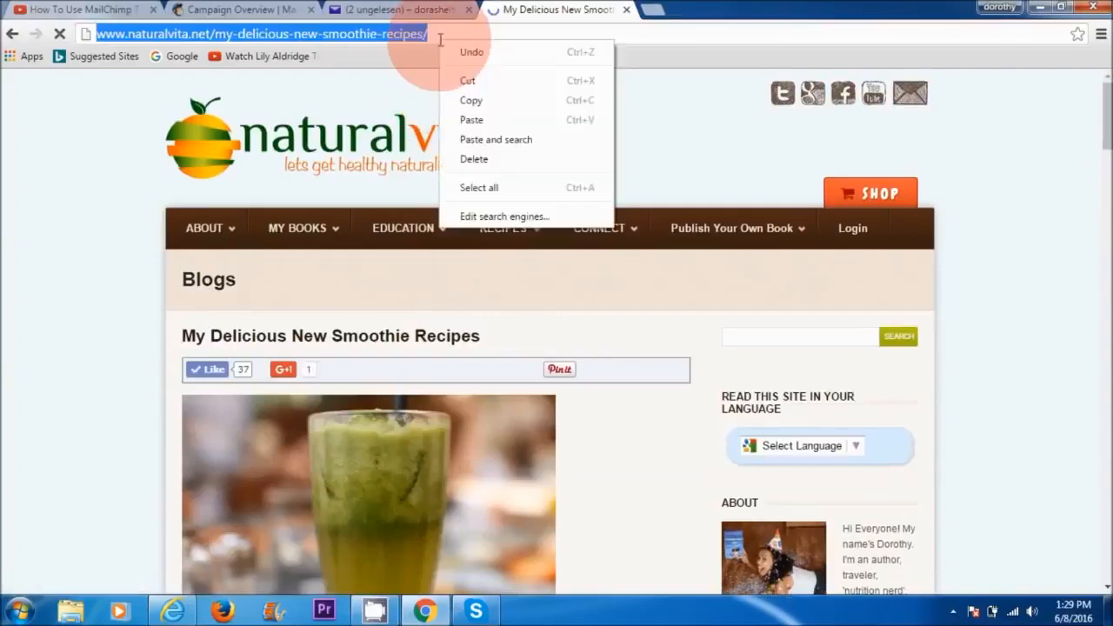
pyautogui.click(463, 100)
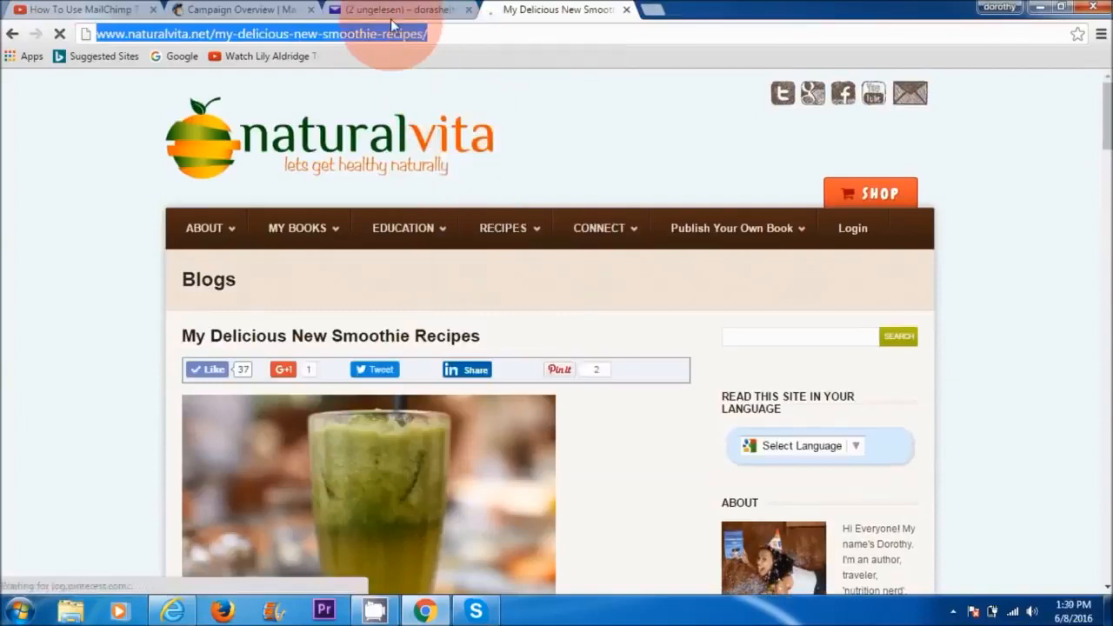
pyautogui.click(173, 612)
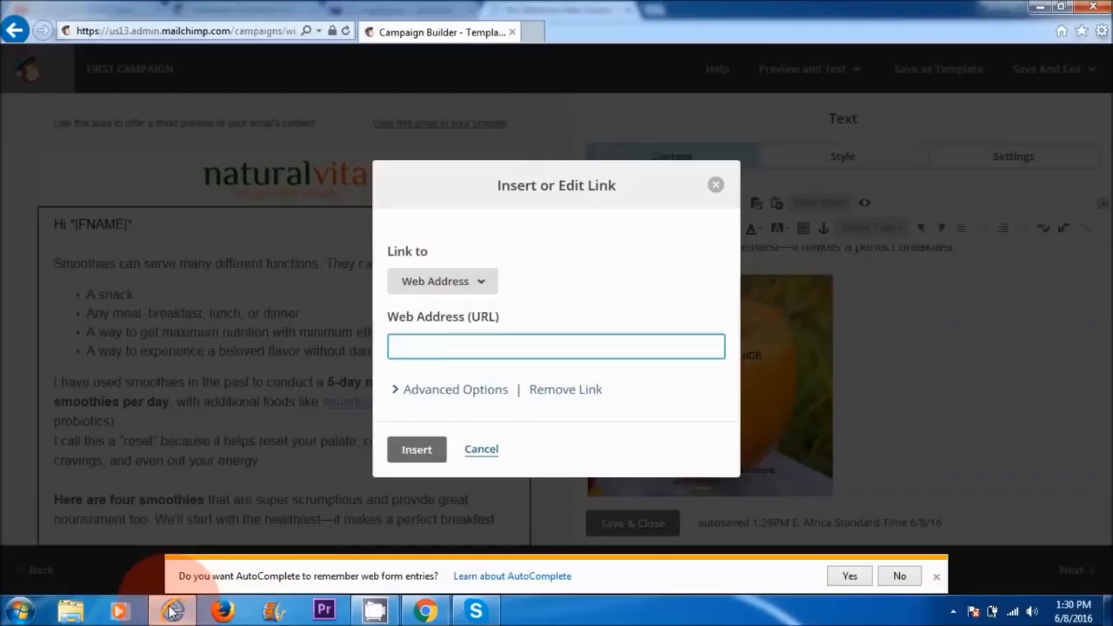
pyautogui.hotkey('ctrl', 'v')
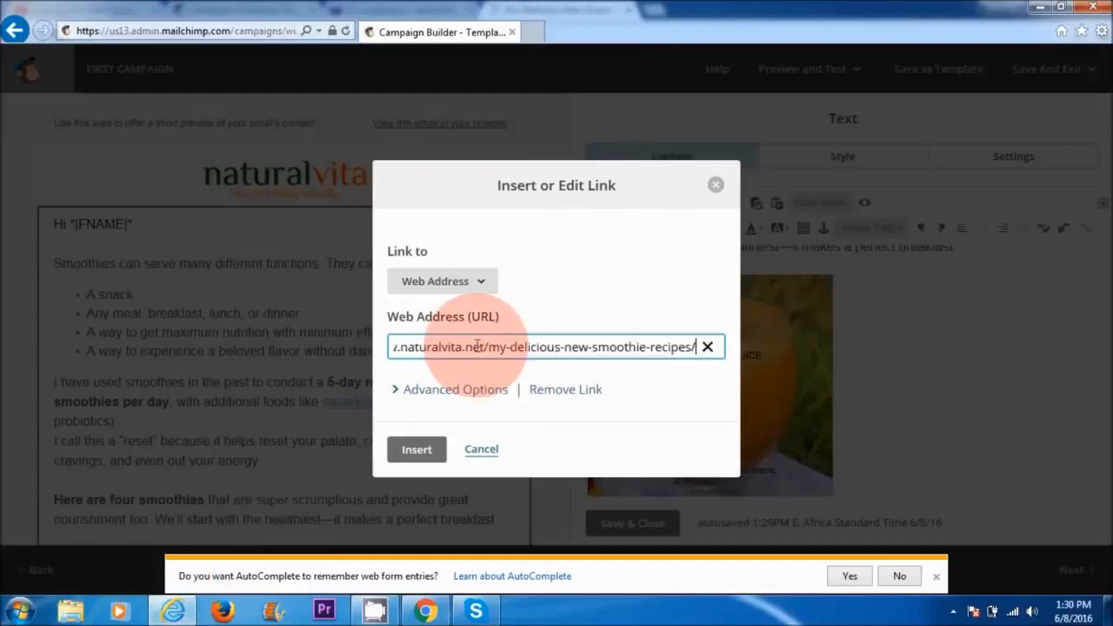
pyautogui.click(413, 449)
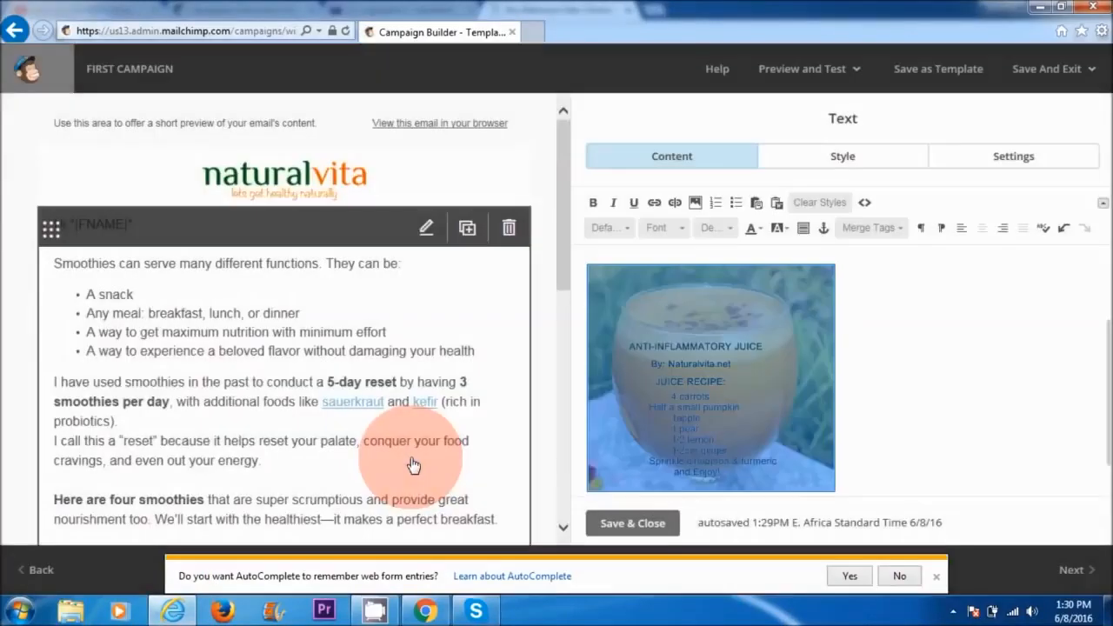
pyautogui.click(739, 336)
pyautogui.click(880, 347)
pyautogui.click(747, 328)
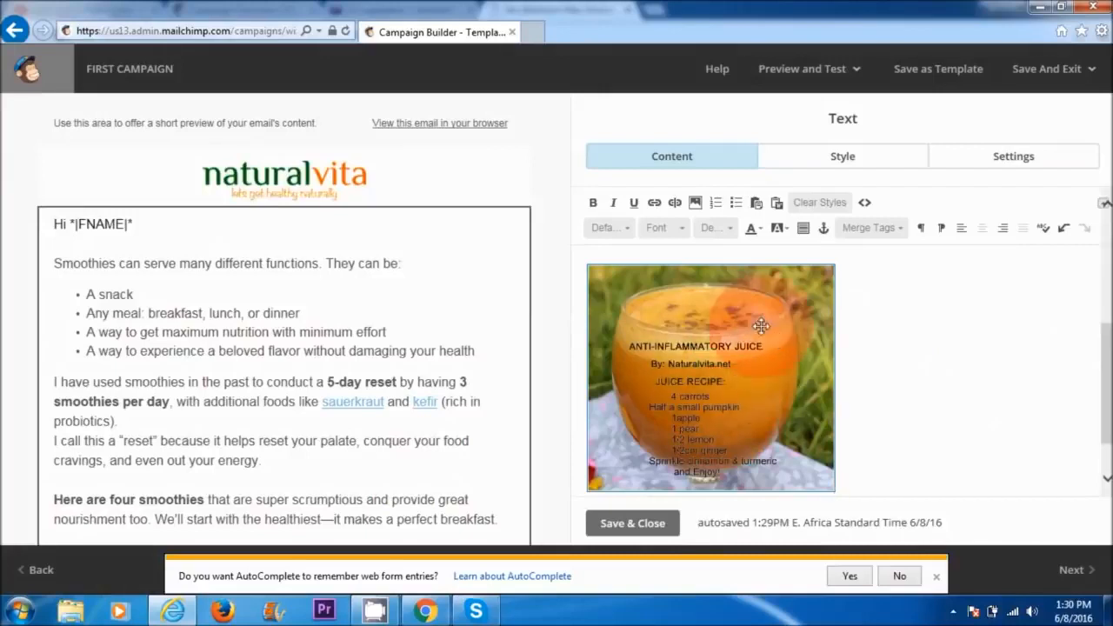
# Step: Make the phrase "it makes a perfect breakfast." above the juice image bold, italic and underlined
pyautogui.moveTo(1104, 401); pyautogui.dragTo(1105, 311)
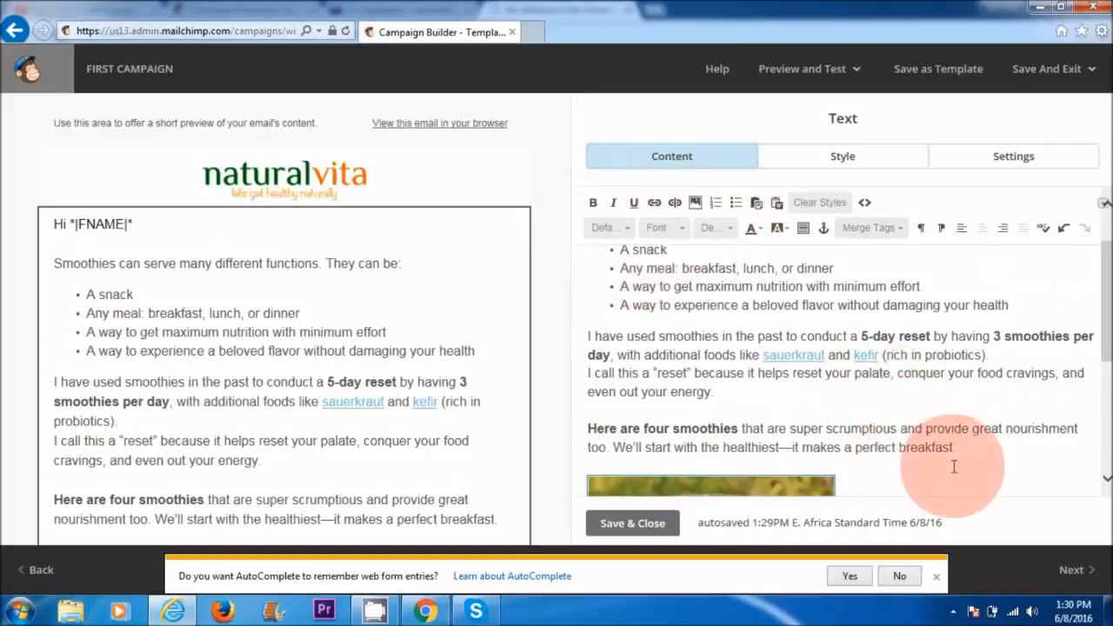
pyautogui.moveTo(960, 447); pyautogui.dragTo(802, 449)
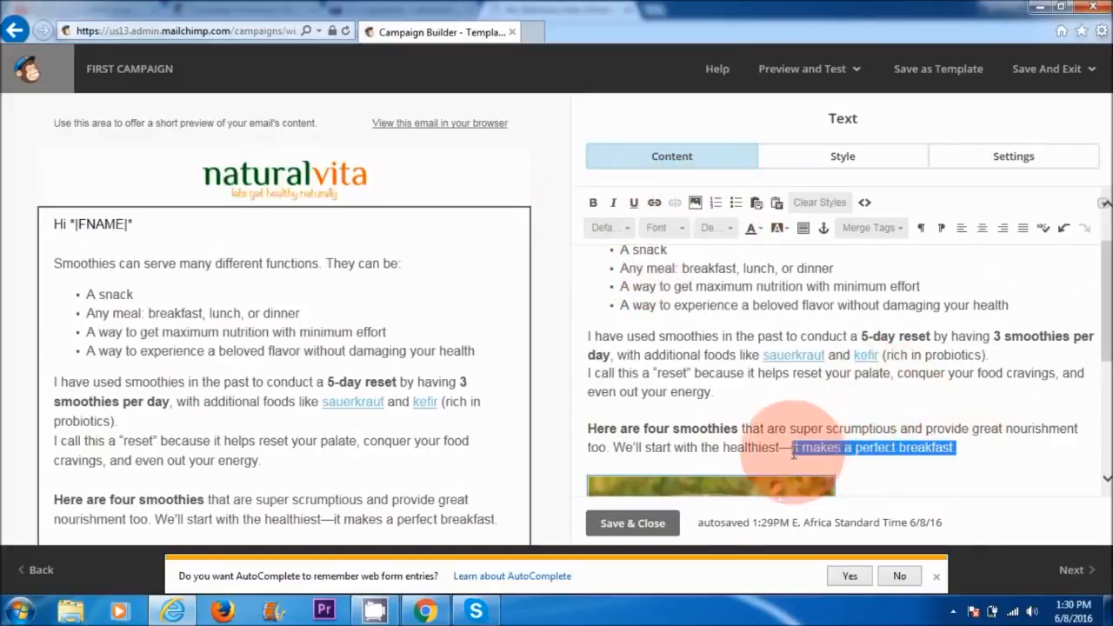
pyautogui.click(593, 203)
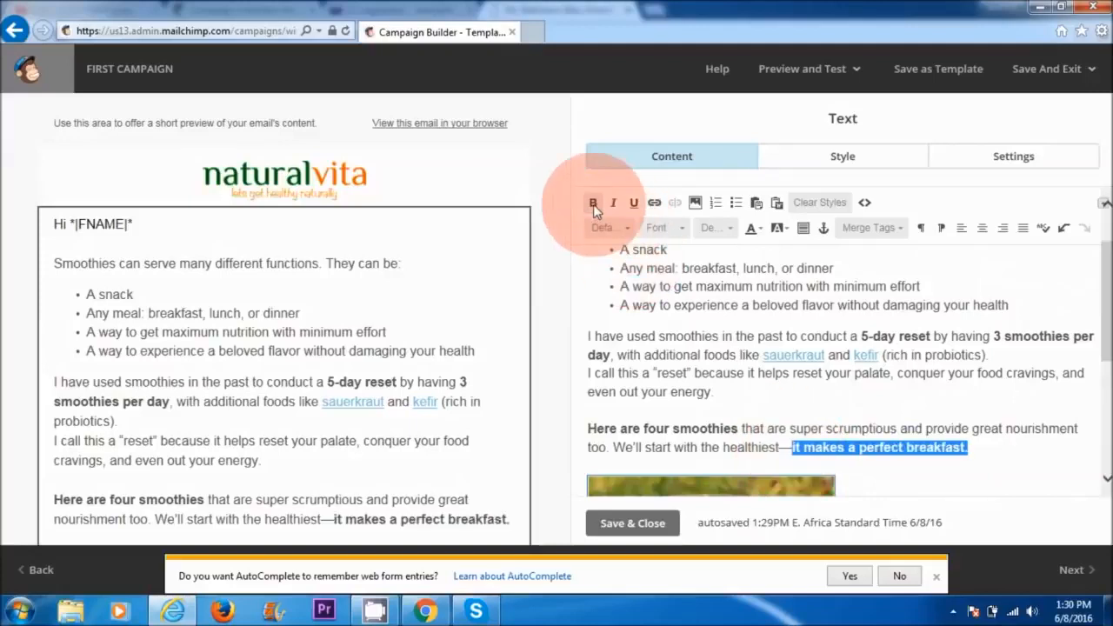
pyautogui.click(613, 203)
pyautogui.click(630, 203)
# Step: Give the phrase "it makes a perfect breakfast." red text on a black background and save the text block
pyautogui.click(760, 230)
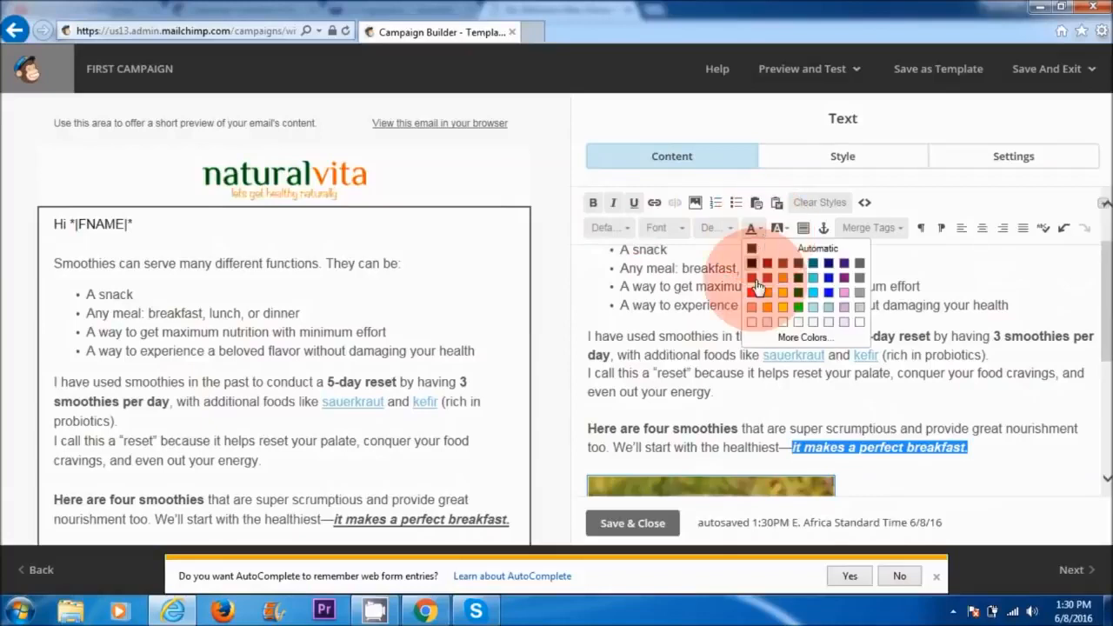
pyautogui.click(754, 293)
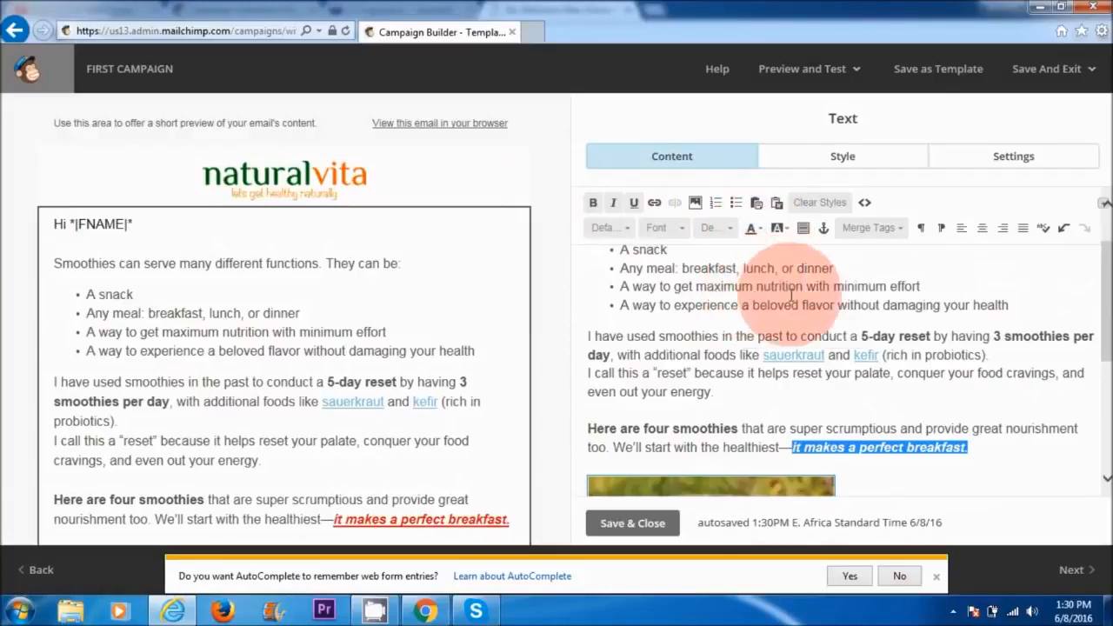
pyautogui.click(780, 229)
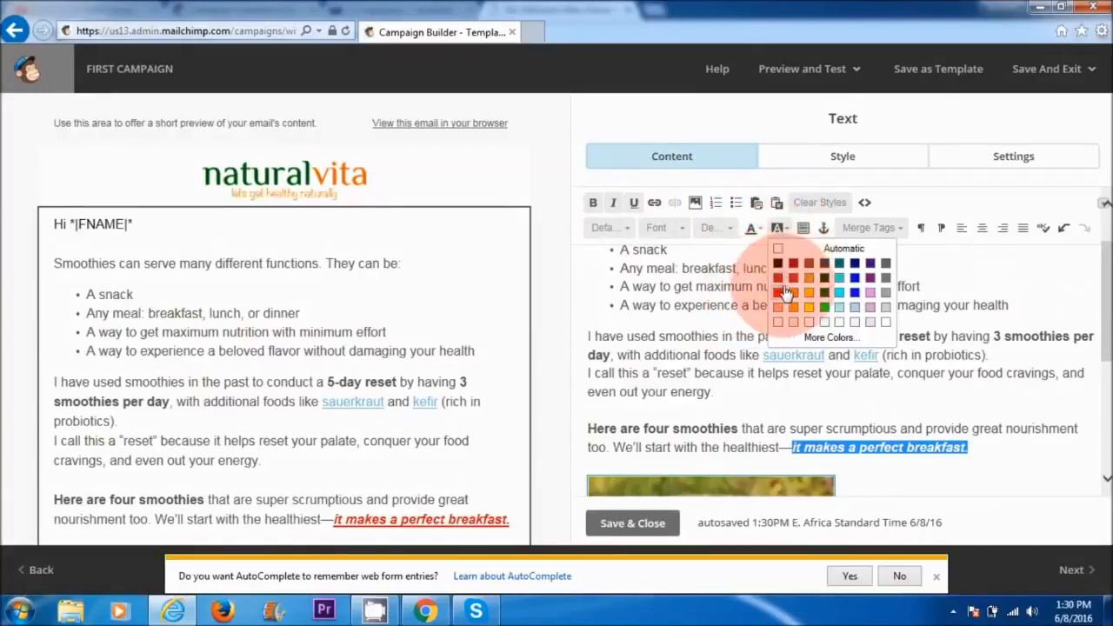
pyautogui.click(778, 263)
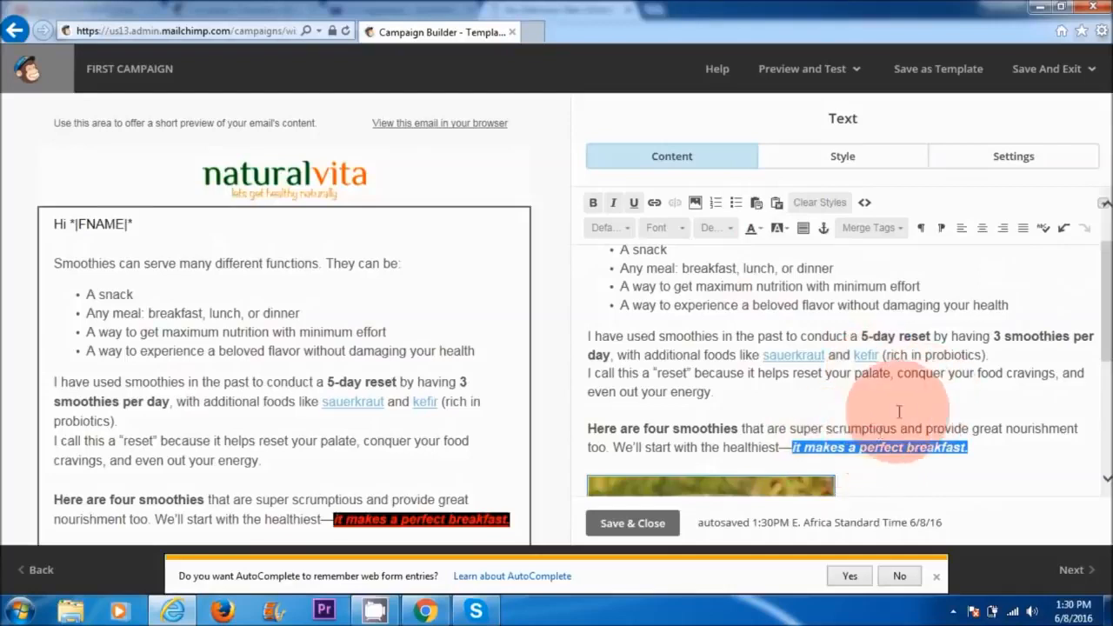
pyautogui.click(869, 444)
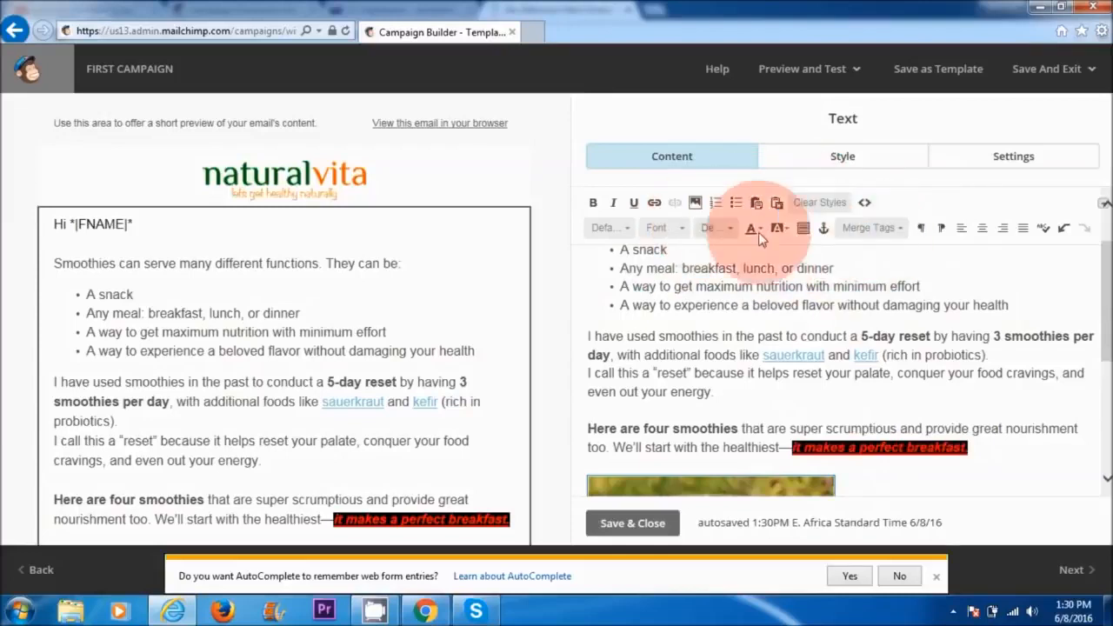
pyautogui.moveTo(1100, 369); pyautogui.dragTo(1094, 450)
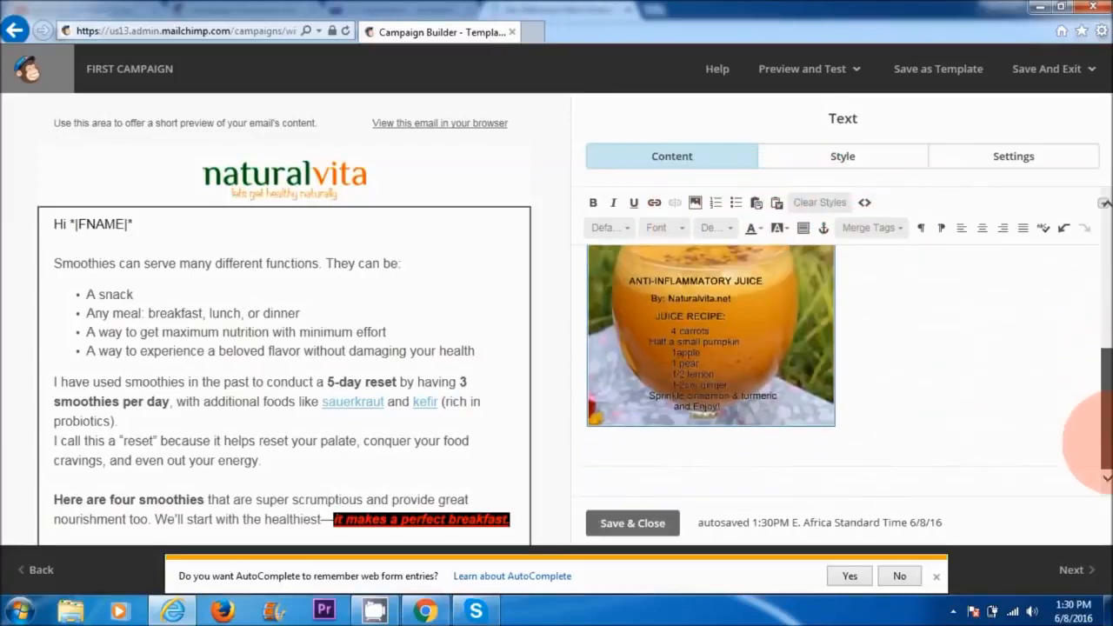
pyautogui.click(633, 524)
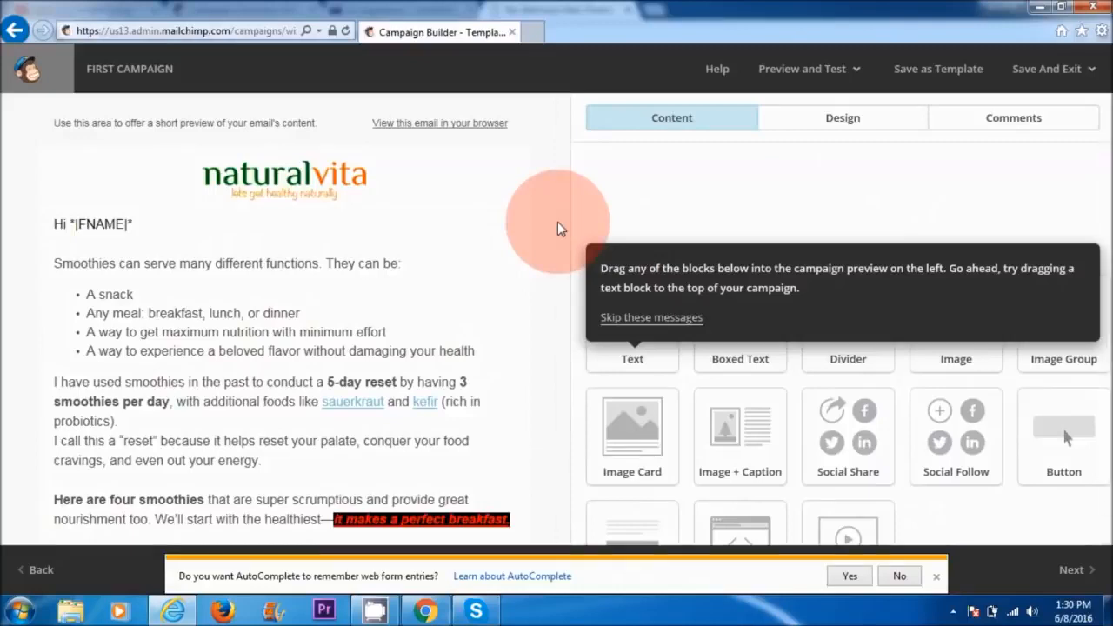
# Step: Open the footer block with the mailing address, examine its content and close it
pyautogui.scroll(-15, 528, 174)
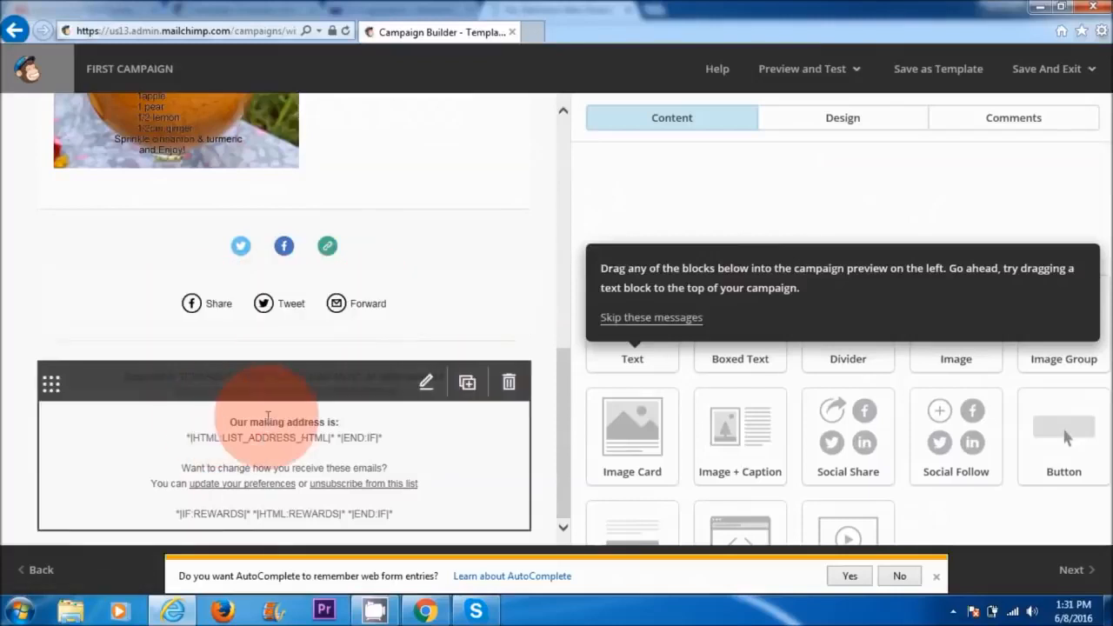
pyautogui.click(398, 440)
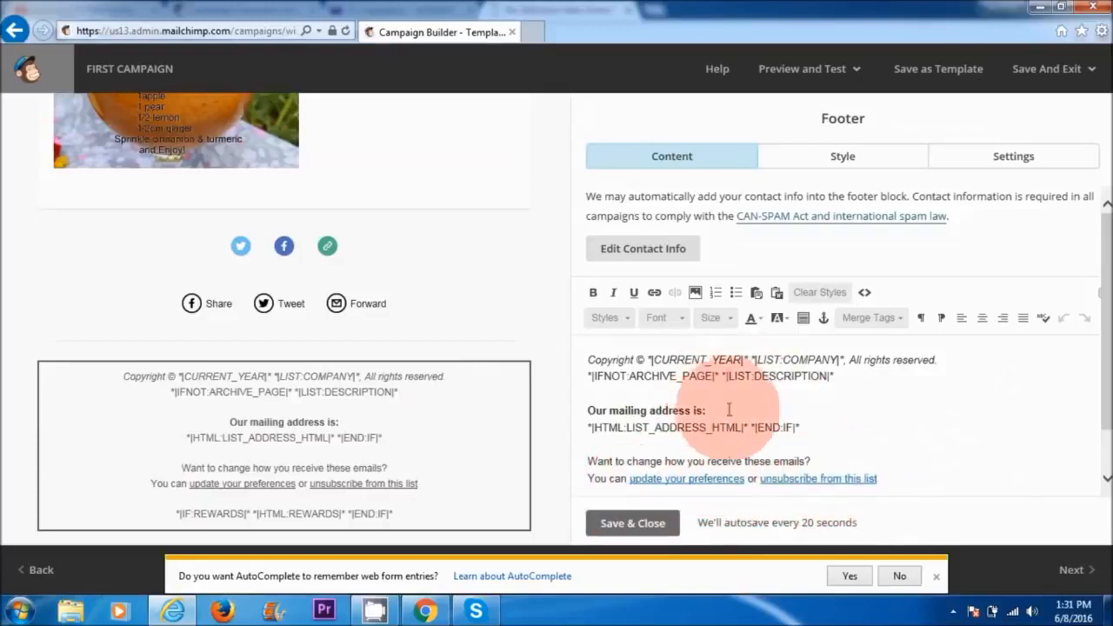
pyautogui.click(619, 524)
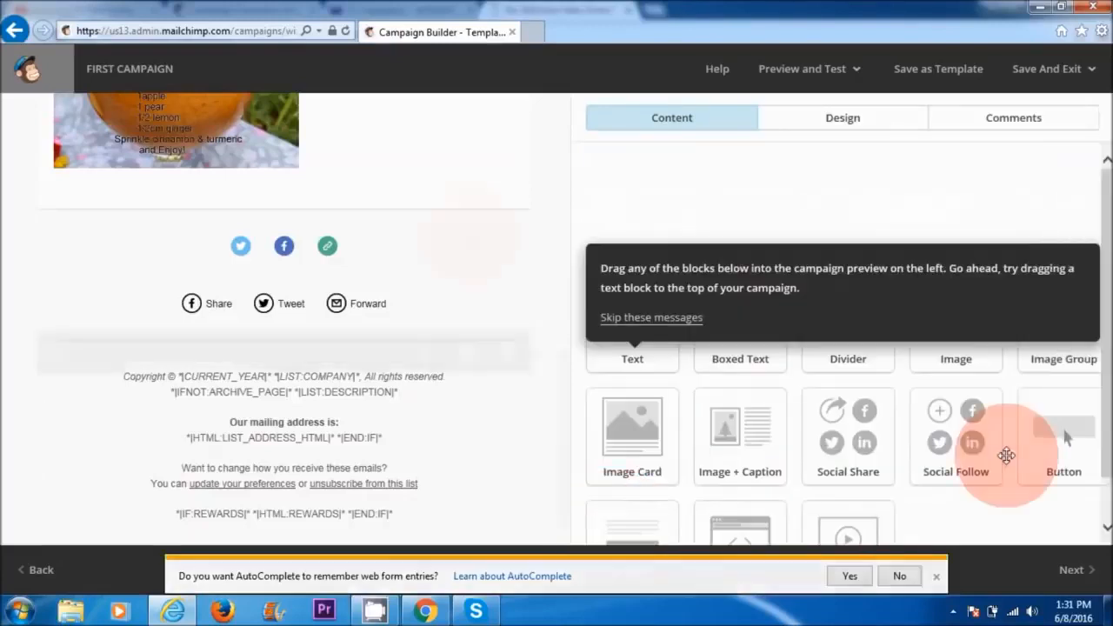
# Step: Proceed to the campaign's Confirm stage and review the pre-delivery feedback for anything that needs fixing
pyautogui.moveTo(566, 366); pyautogui.dragTo(560, 207)
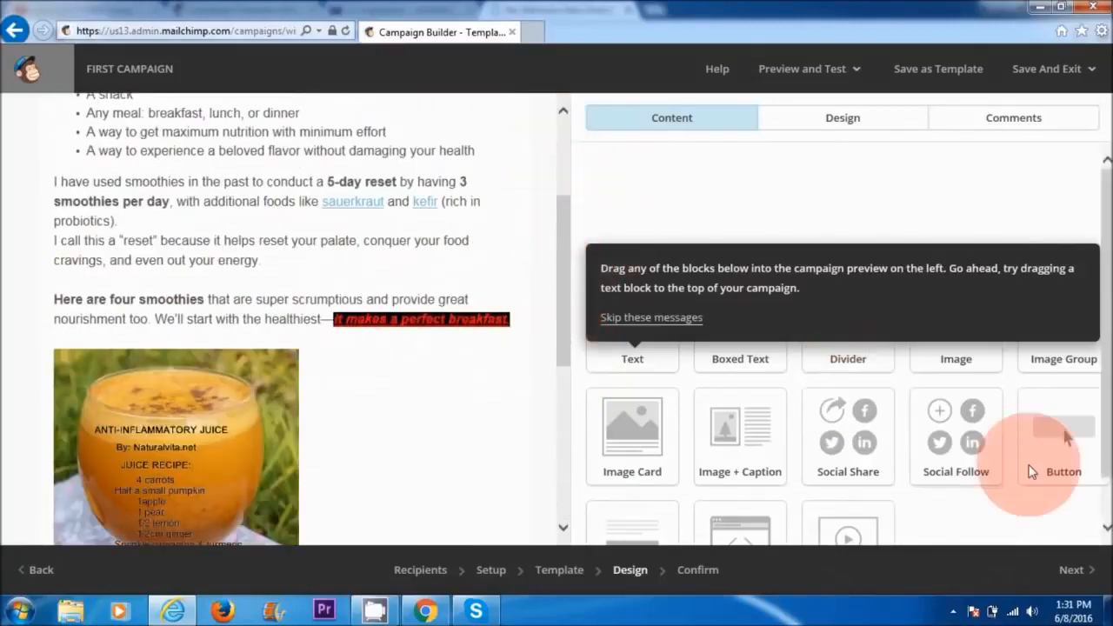
pyautogui.click(1076, 571)
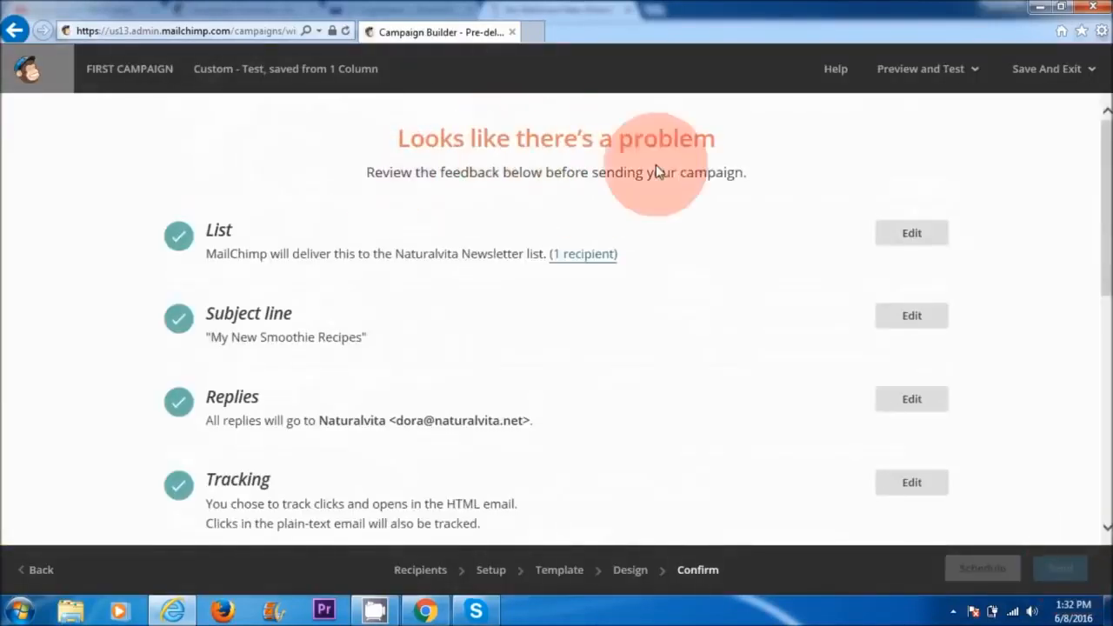
pyautogui.moveTo(1102, 209); pyautogui.dragTo(1097, 335)
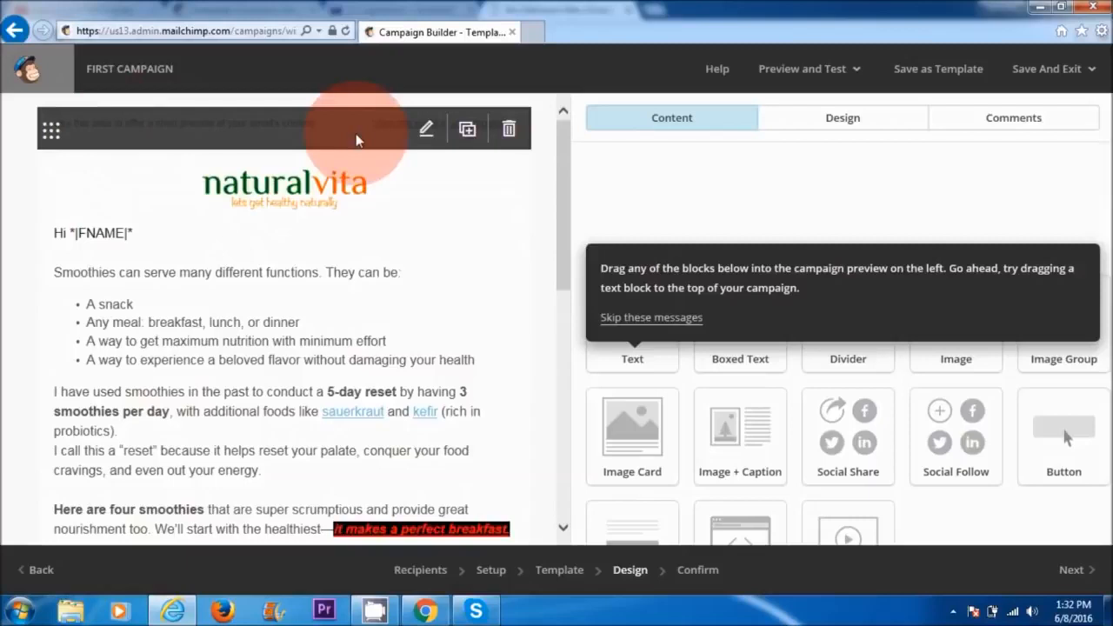
# Step: Replace the placeholder preview text at the head of the email with "New Smoothie Recipes" and save the block
pyautogui.click(427, 129)
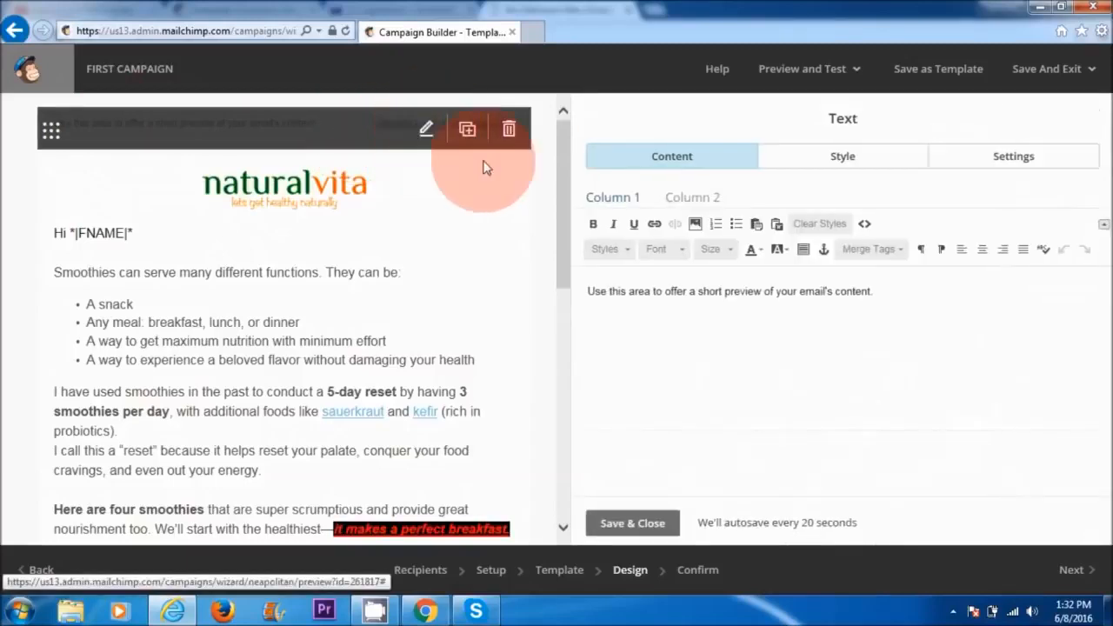
pyautogui.click(805, 291)
pyautogui.moveTo(901, 296); pyautogui.dragTo(588, 306)
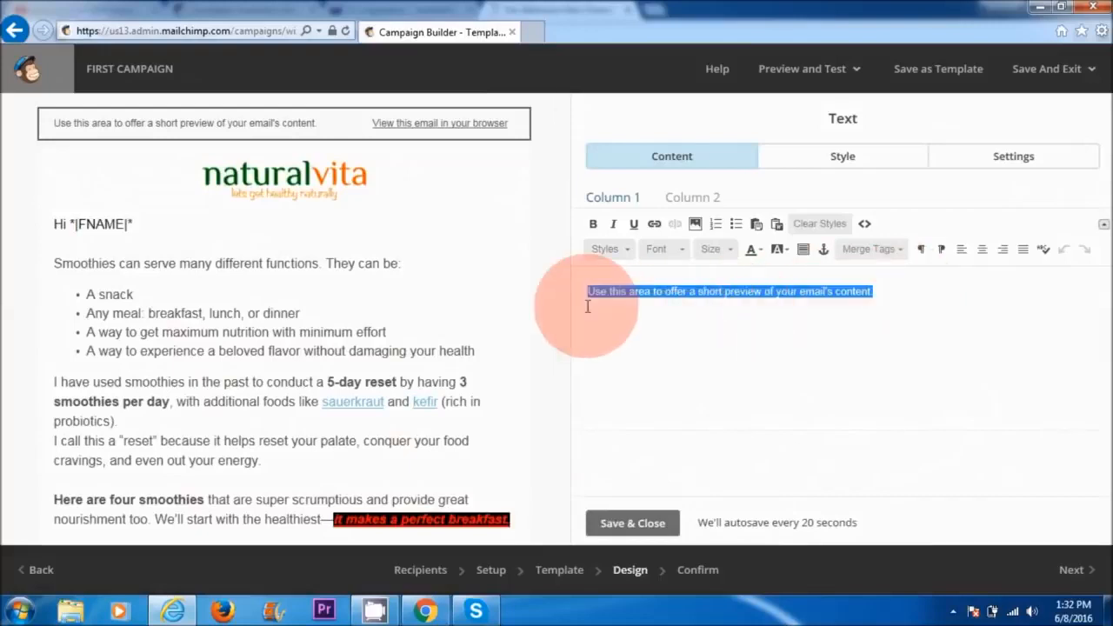
pyautogui.write('New S')
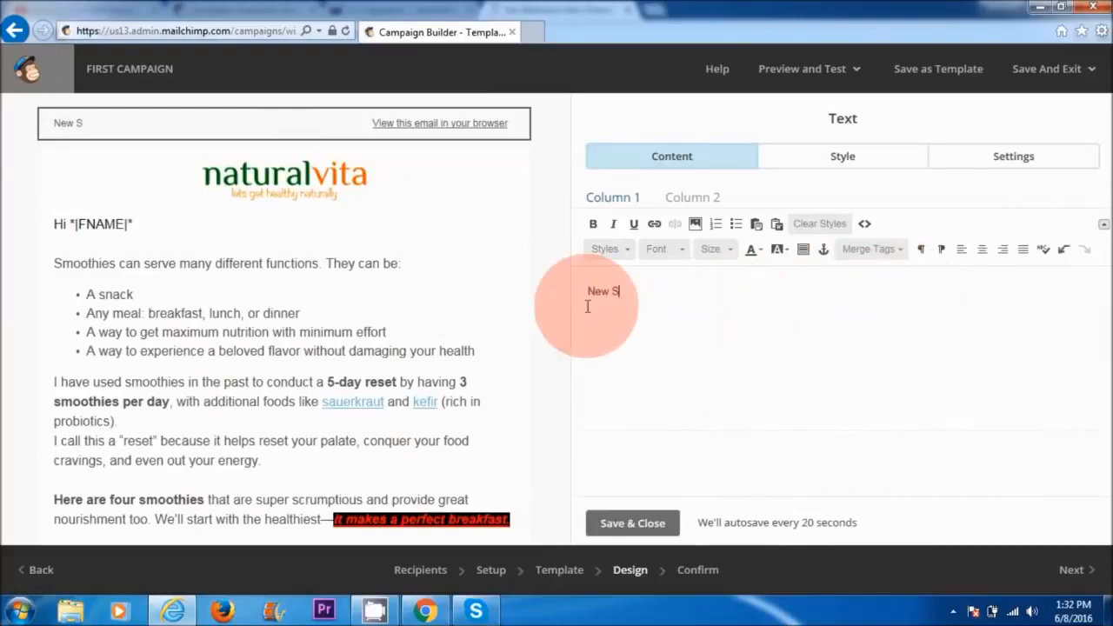
pyautogui.write('moothie Recipes')
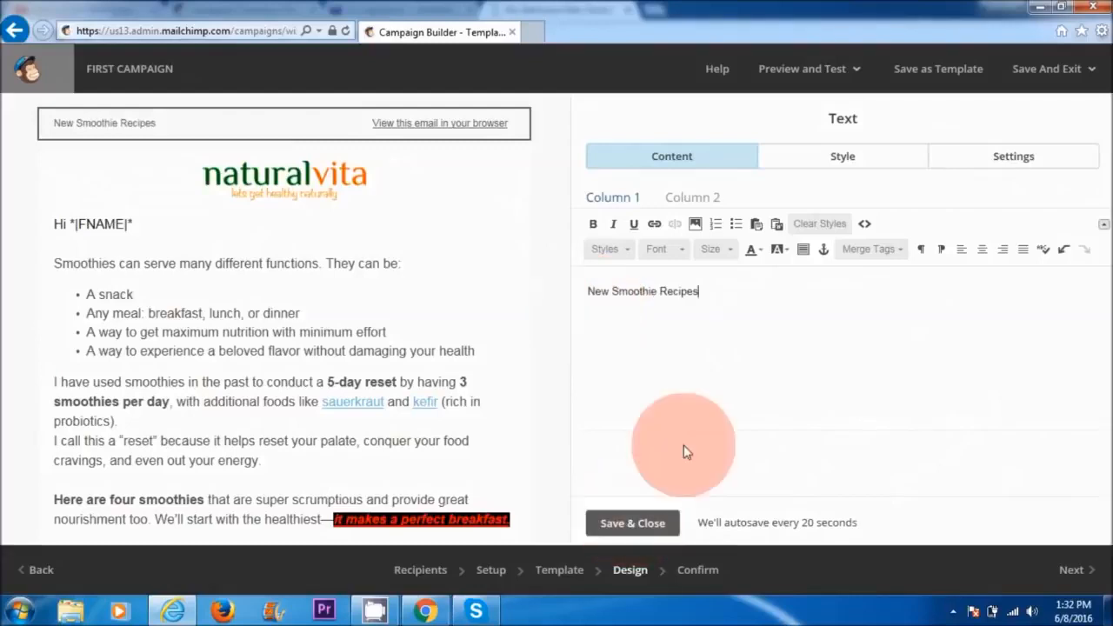
pyautogui.click(627, 515)
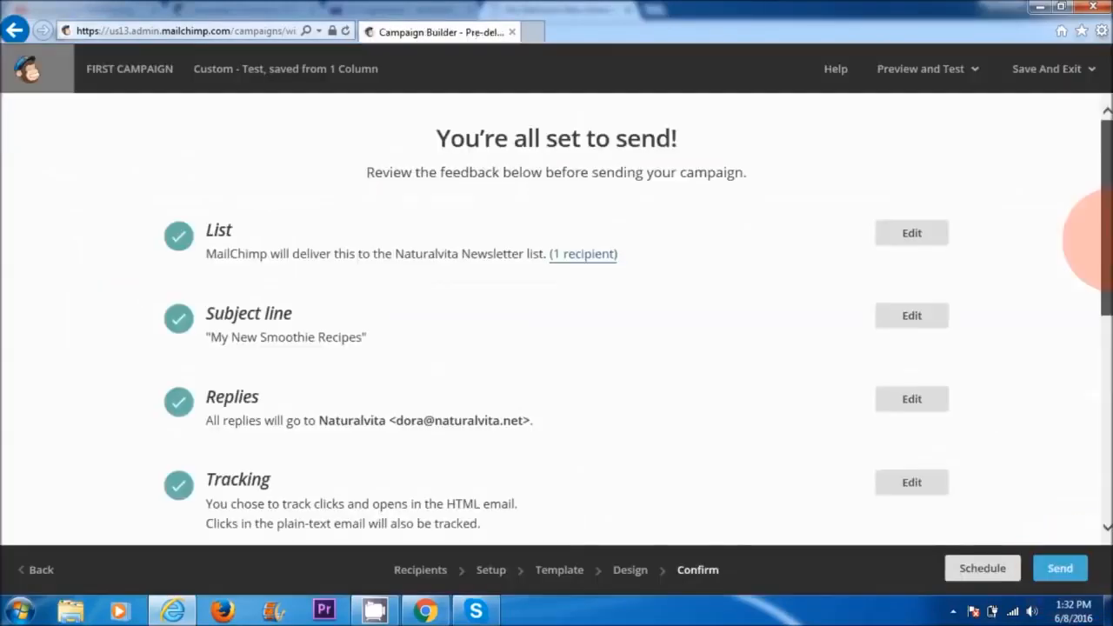
# Step: Return to the Confirm stage and recheck the whole delivery checklist, including the Schedule and Send options
pyautogui.moveTo(1102, 236); pyautogui.dragTo(1103, 430)
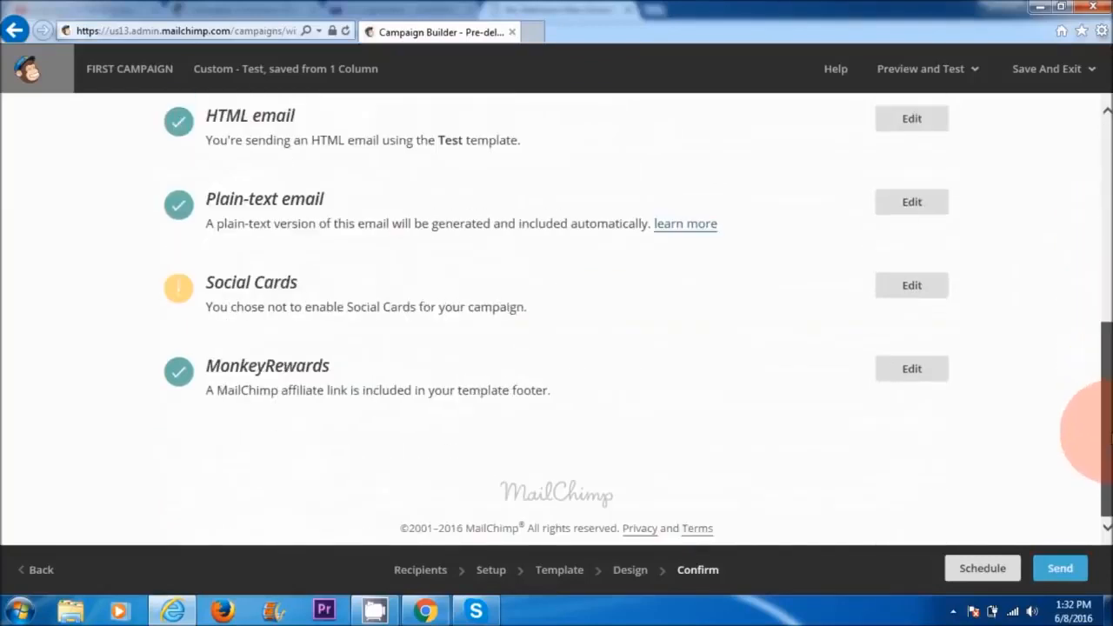
pyautogui.click(981, 568)
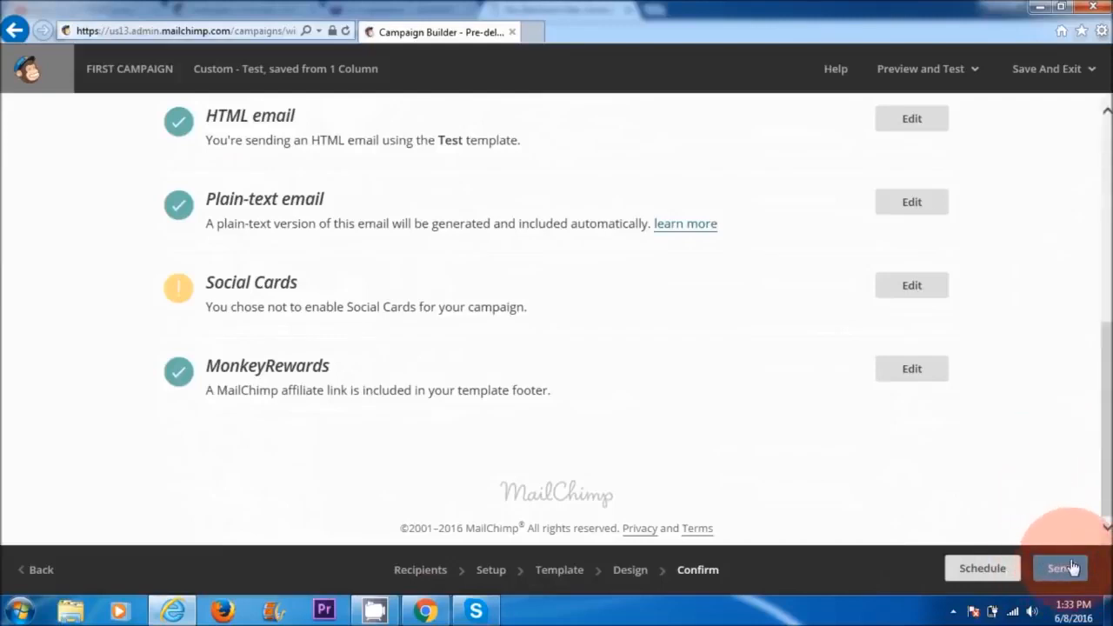
pyautogui.moveTo(1101, 465); pyautogui.dragTo(1101, 252)
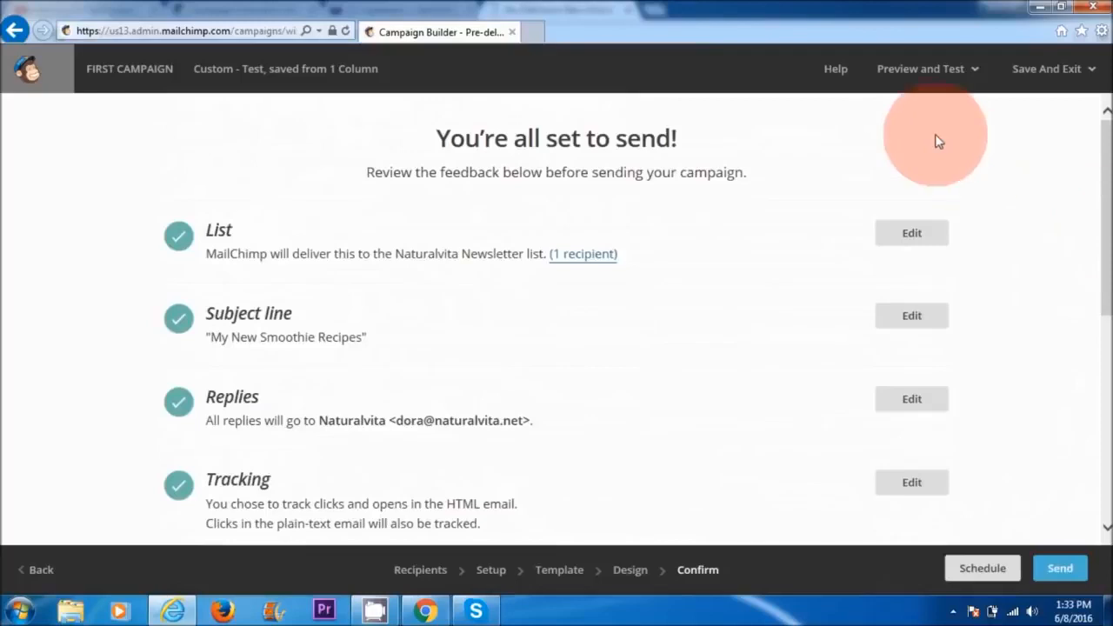
# Step: Look over the campaign's desktop version in preview mode and close the preview
pyautogui.click(945, 80)
pyautogui.click(883, 123)
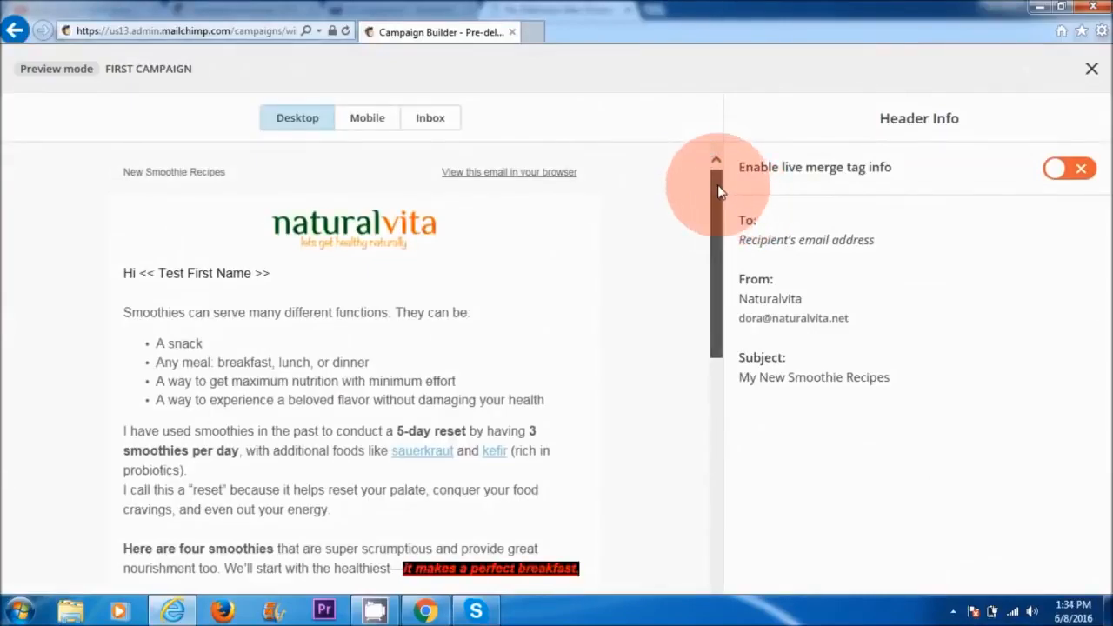
pyautogui.moveTo(719, 191); pyautogui.dragTo(703, 250)
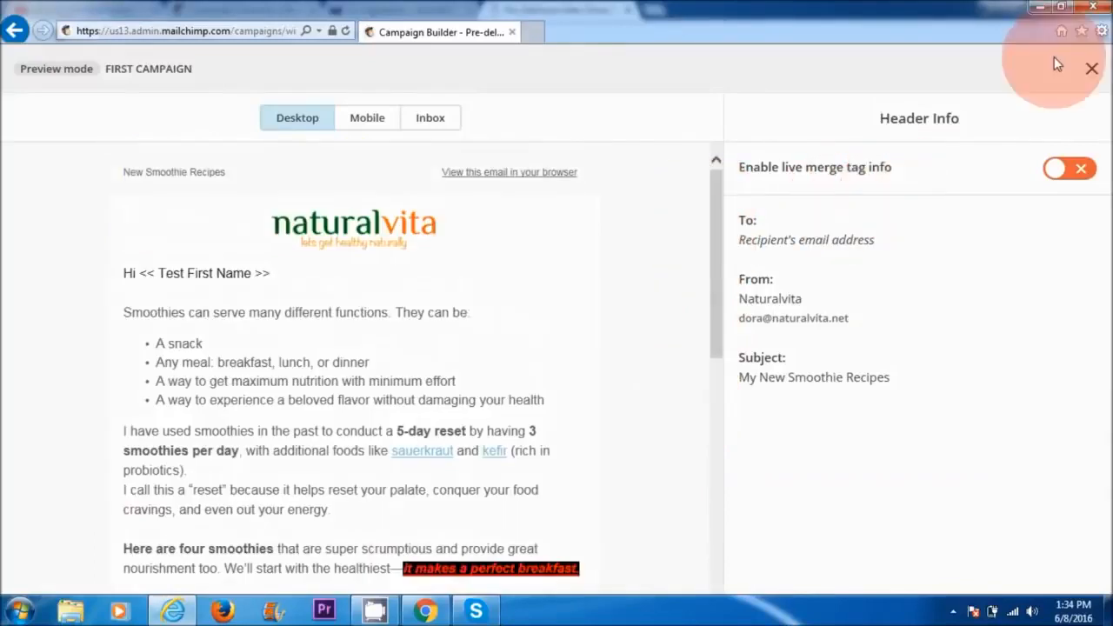
pyautogui.click(1091, 70)
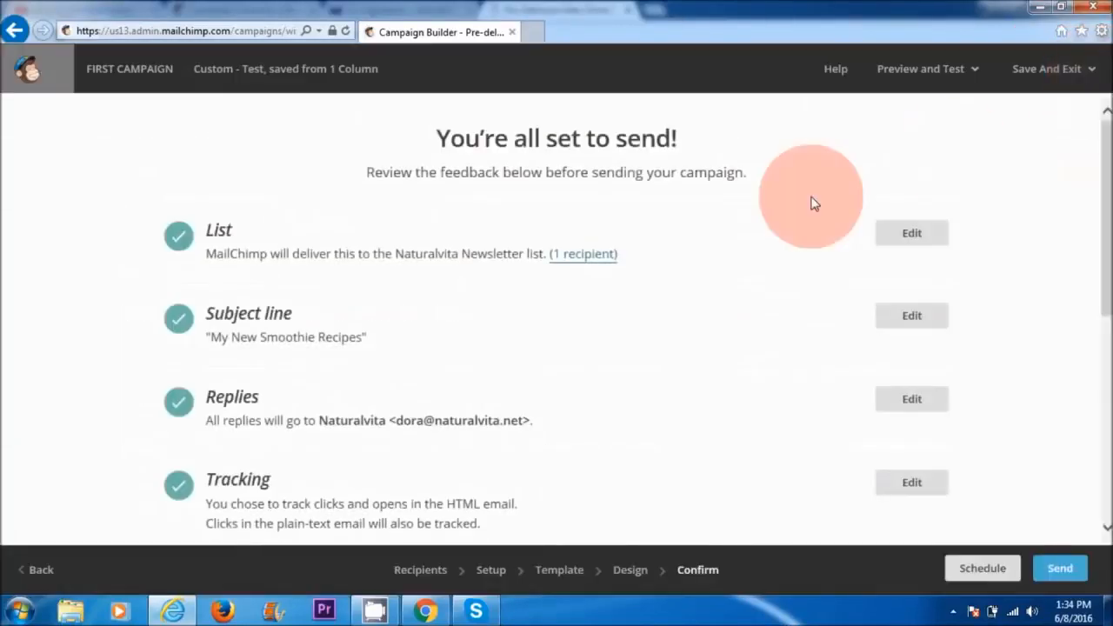
# Step: Look at the dialog for sending a test email and close it without sending
pyautogui.click(962, 90)
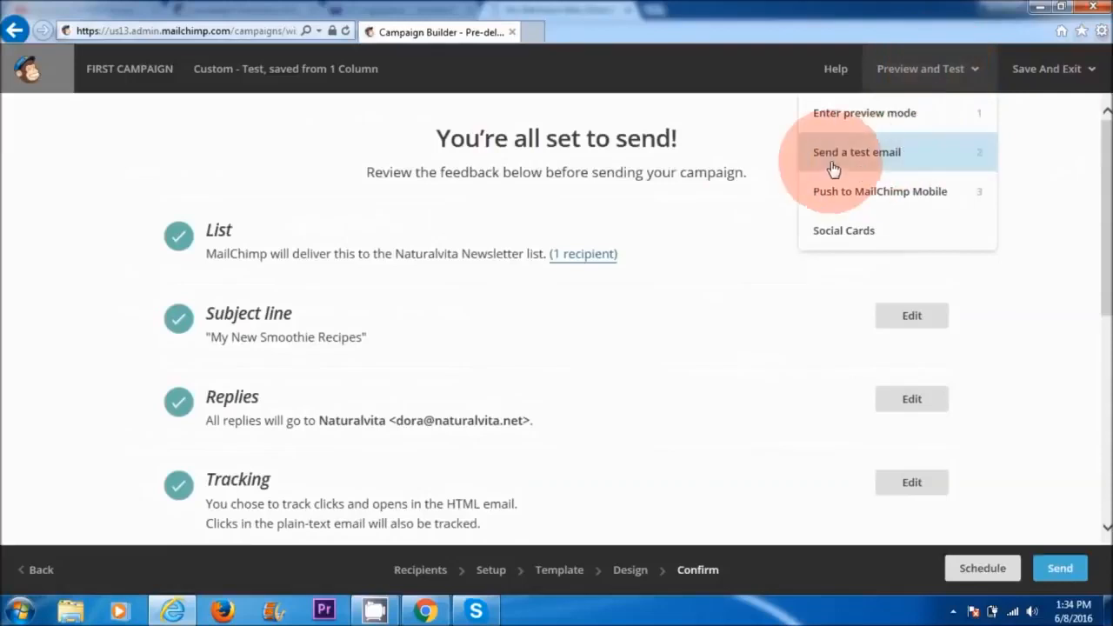
pyautogui.click(896, 161)
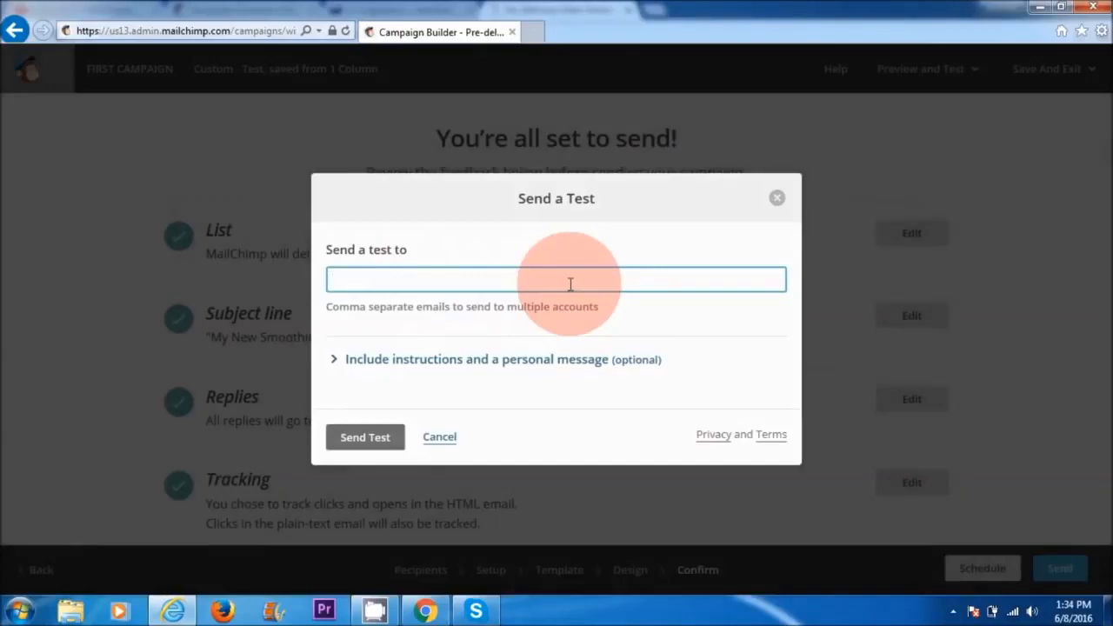
pyautogui.click(777, 205)
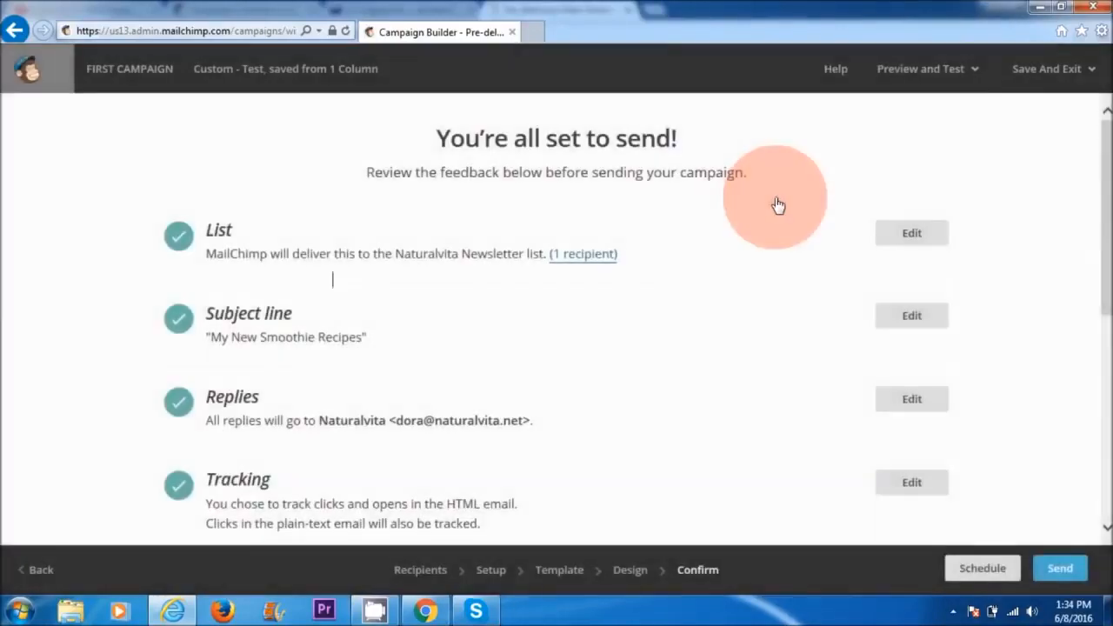
# Step: Send the finished campaign to the Naturalvita Newsletter list immediately
pyautogui.moveTo(1096, 172); pyautogui.dragTo(1095, 382)
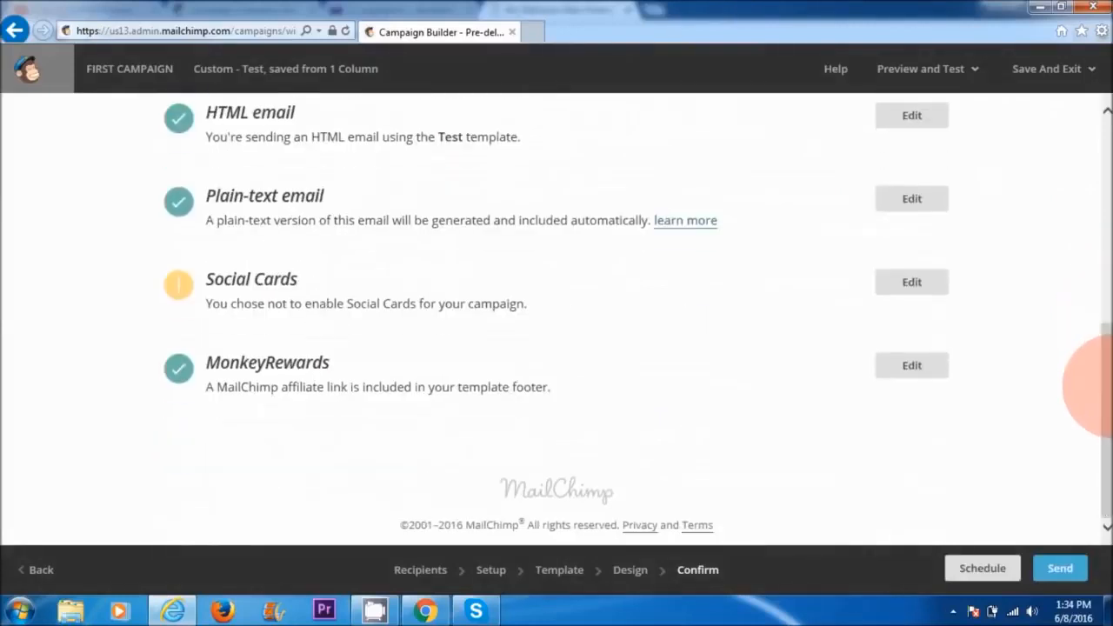
pyautogui.click(1060, 570)
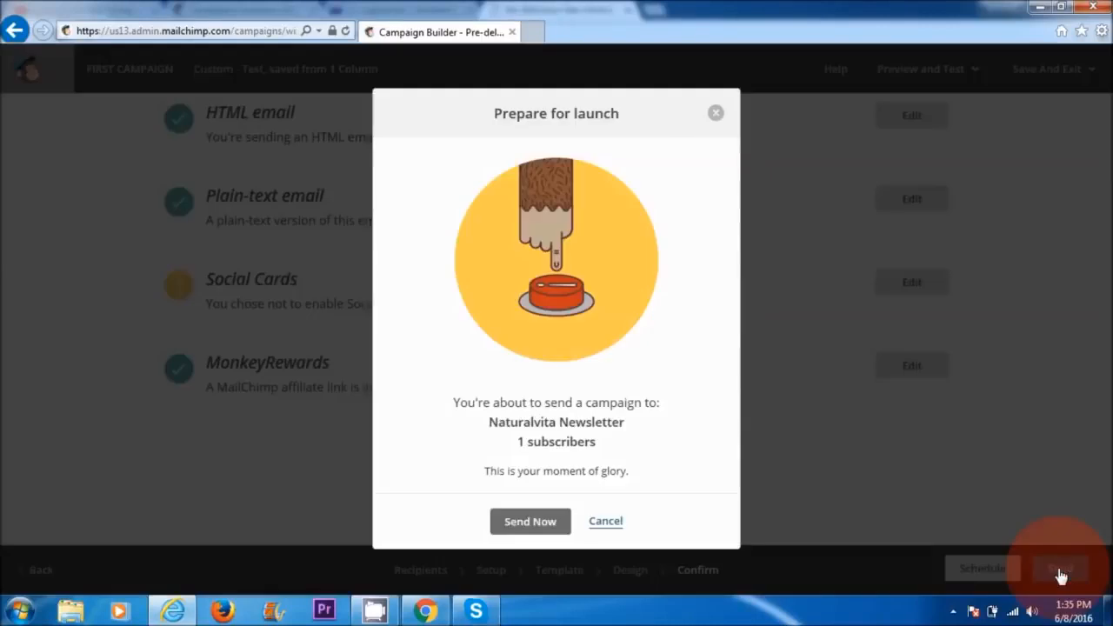
pyautogui.click(536, 524)
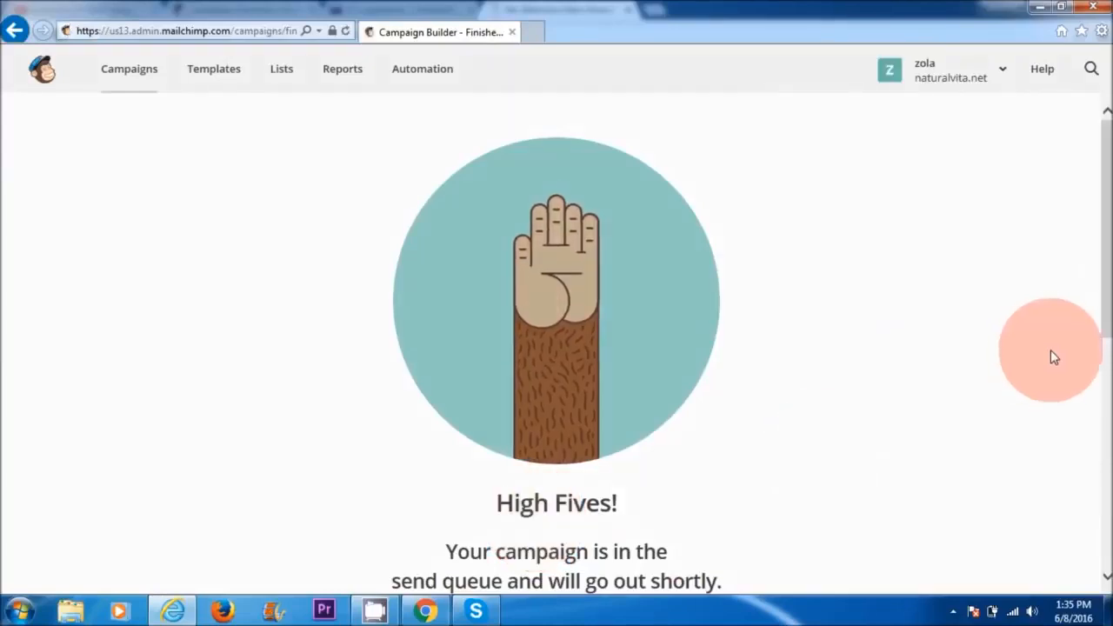
# Step: Switch to Chrome and look over the received "My New Smoothie Recipes" email in Yahoo Mail
pyautogui.click(421, 610)
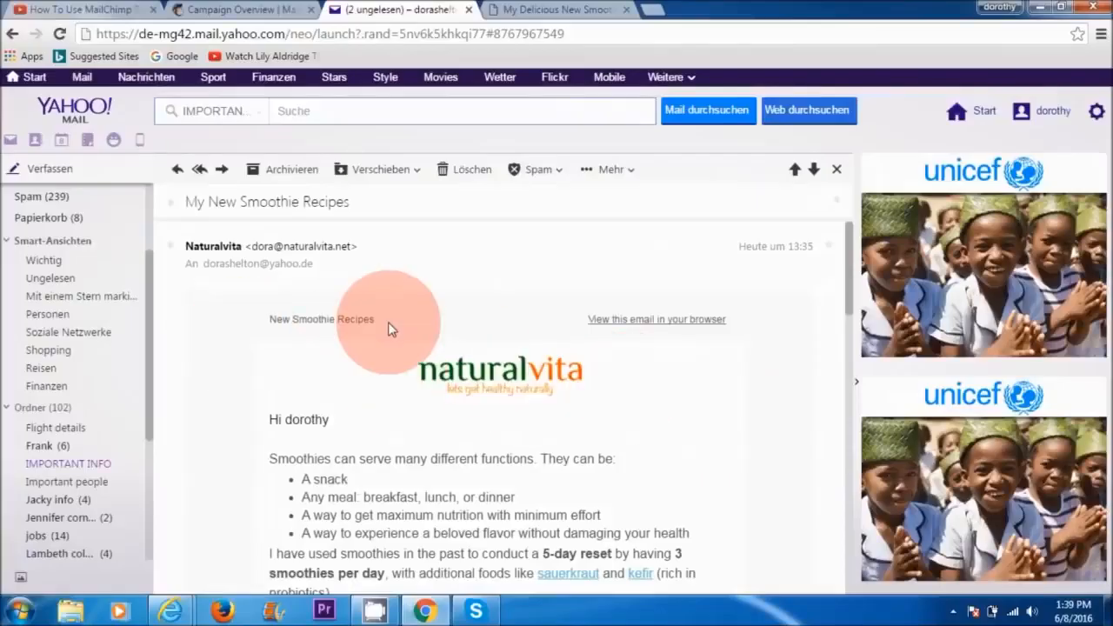
pyautogui.moveTo(846, 271); pyautogui.dragTo(827, 301)
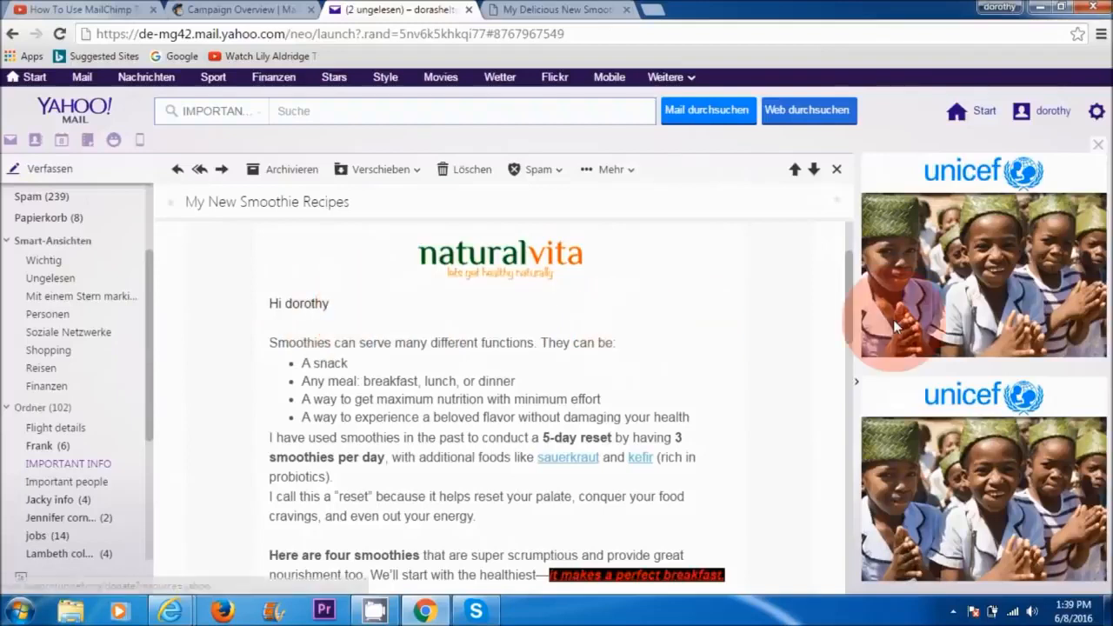
# Step: Read through the received smoothie email and follow its juice image link to check the linked Naturalvita blog post
pyautogui.moveTo(849, 314); pyautogui.dragTo(850, 341)
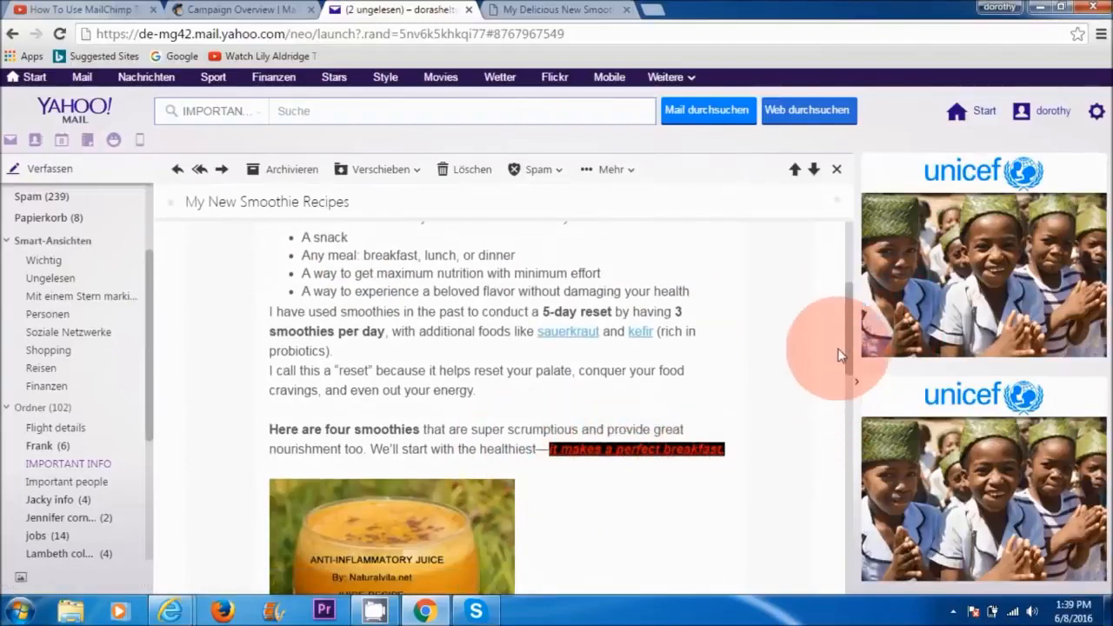
pyautogui.moveTo(851, 339); pyautogui.dragTo(845, 386)
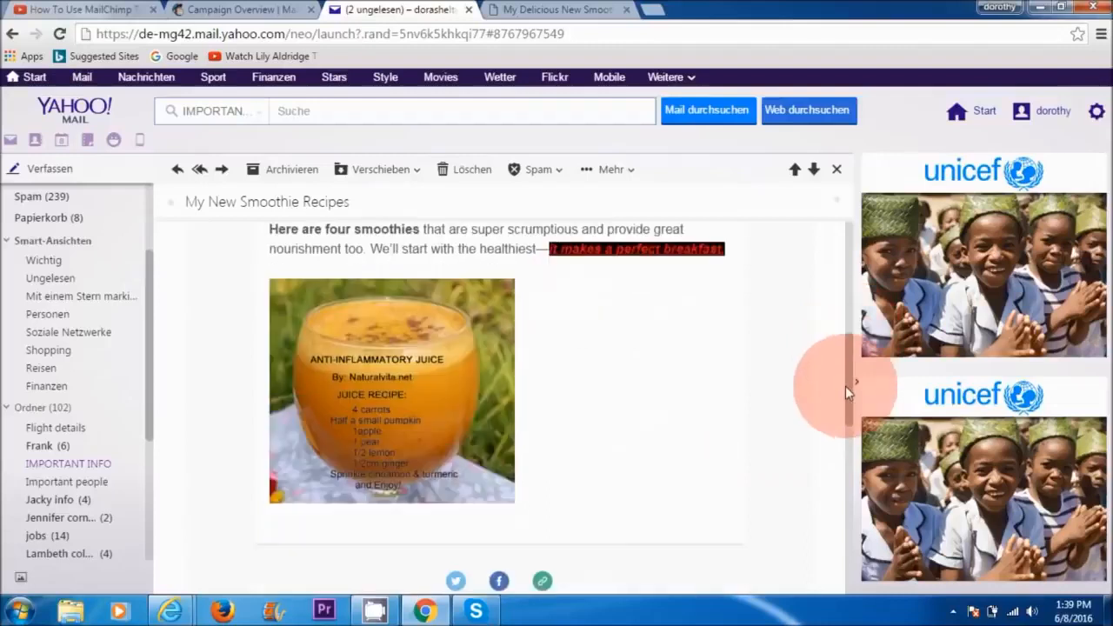
pyautogui.click(401, 398)
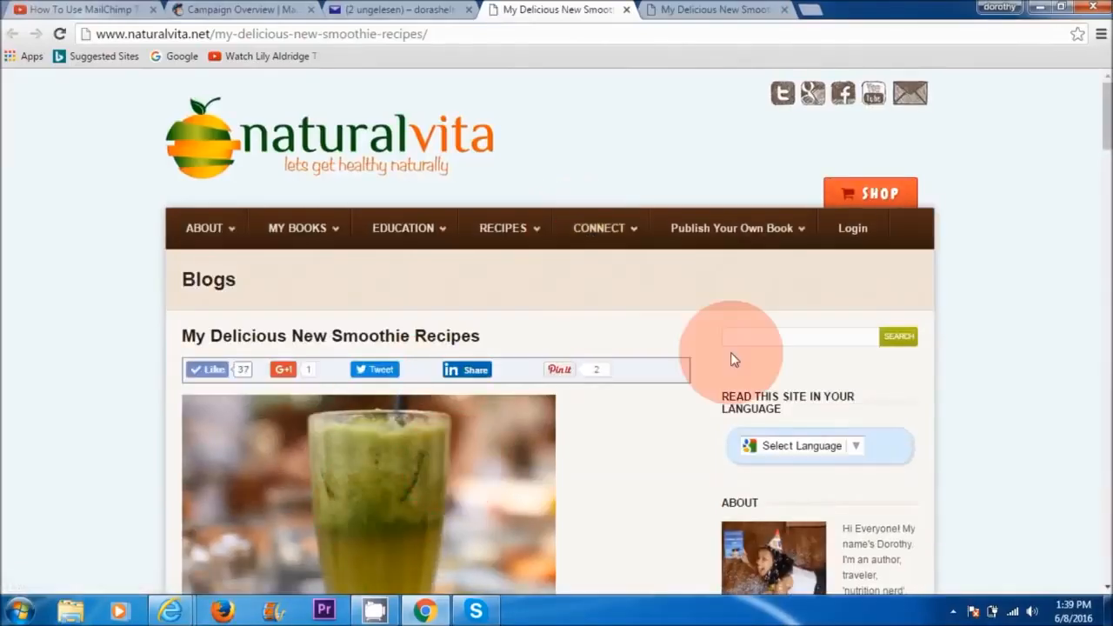
pyautogui.moveTo(1105, 109)
pyautogui.mouseDown()
pyautogui.moveTo(1103, 330)
pyautogui.moveTo(1101, 87)
pyautogui.mouseUp()
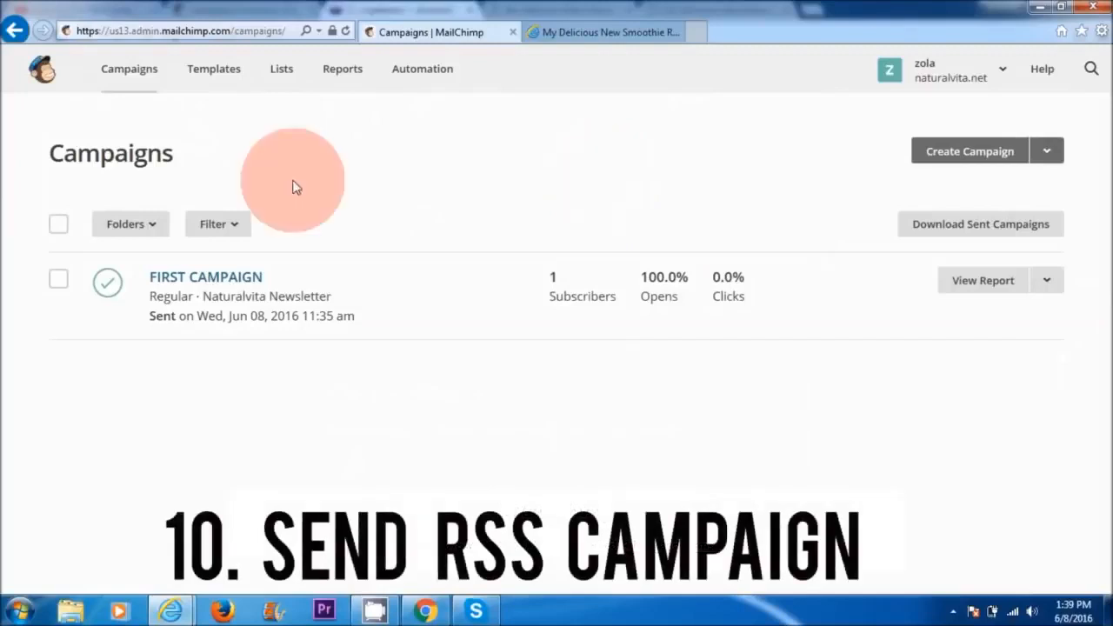
pyautogui.click(131, 71)
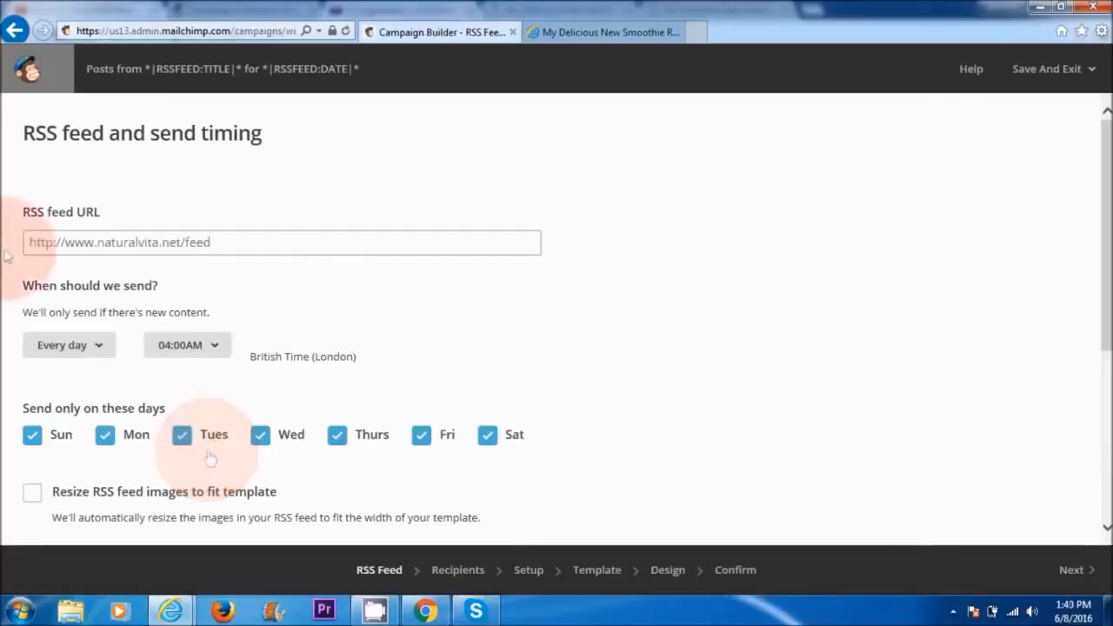
pyautogui.click(126, 246)
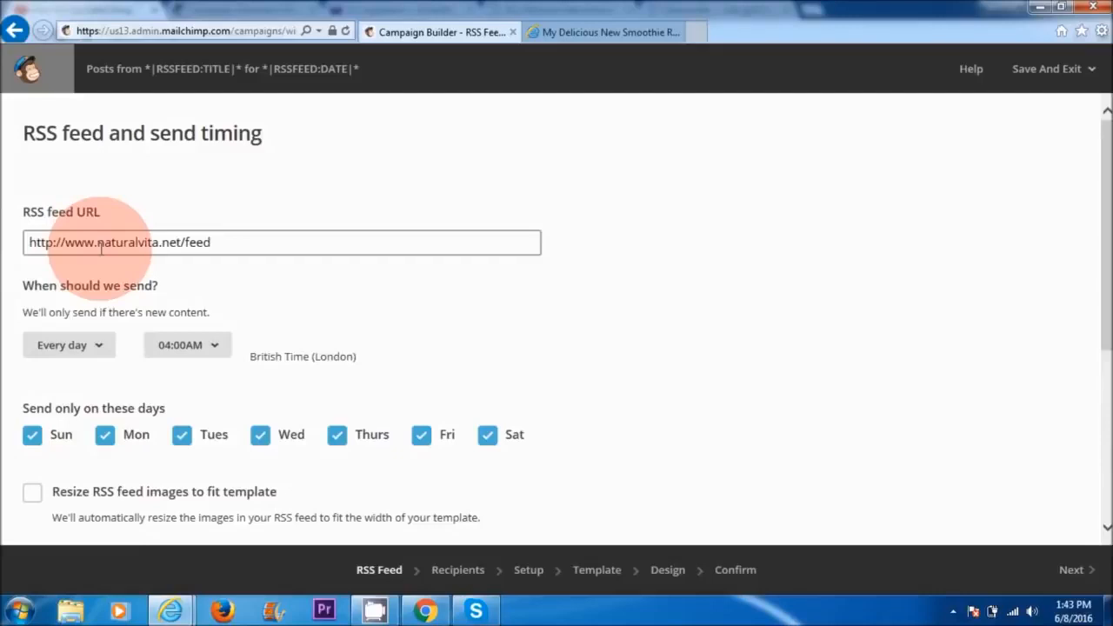
pyautogui.moveTo(101, 244); pyautogui.dragTo(180, 244)
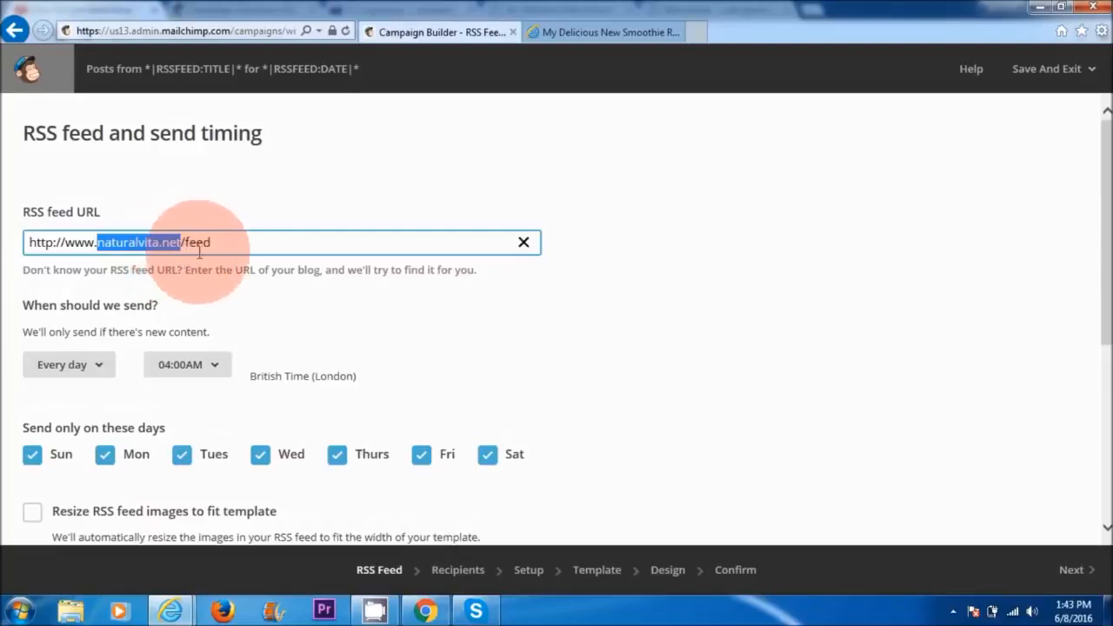
pyautogui.click(250, 249)
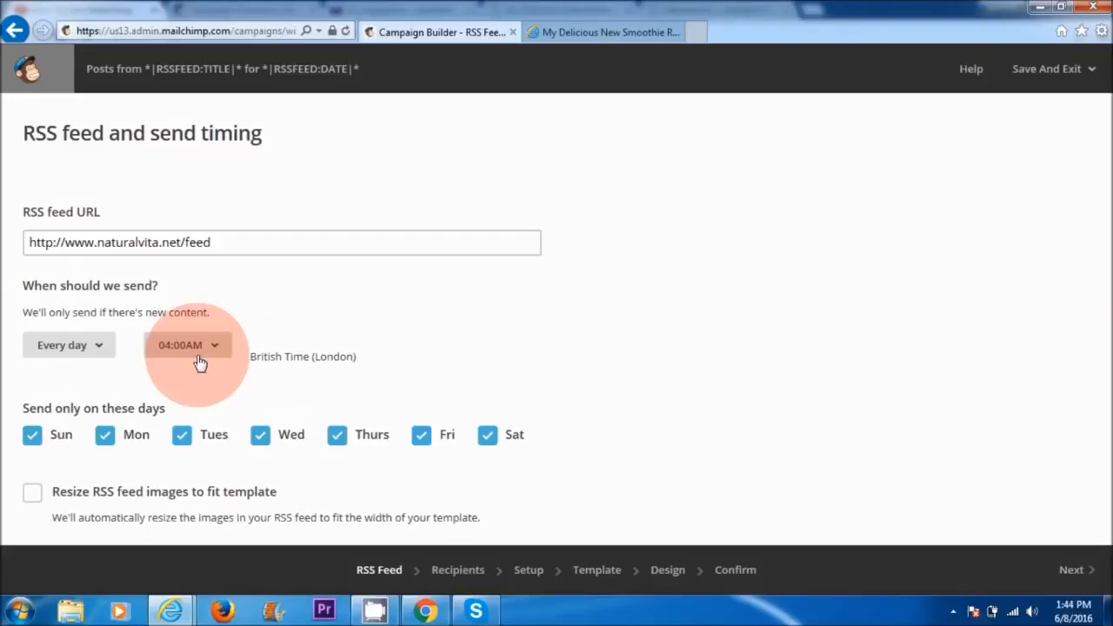
# Step: Schedule the RSS campaign to send every week on Monday at 01:00PM
pyautogui.click(100, 351)
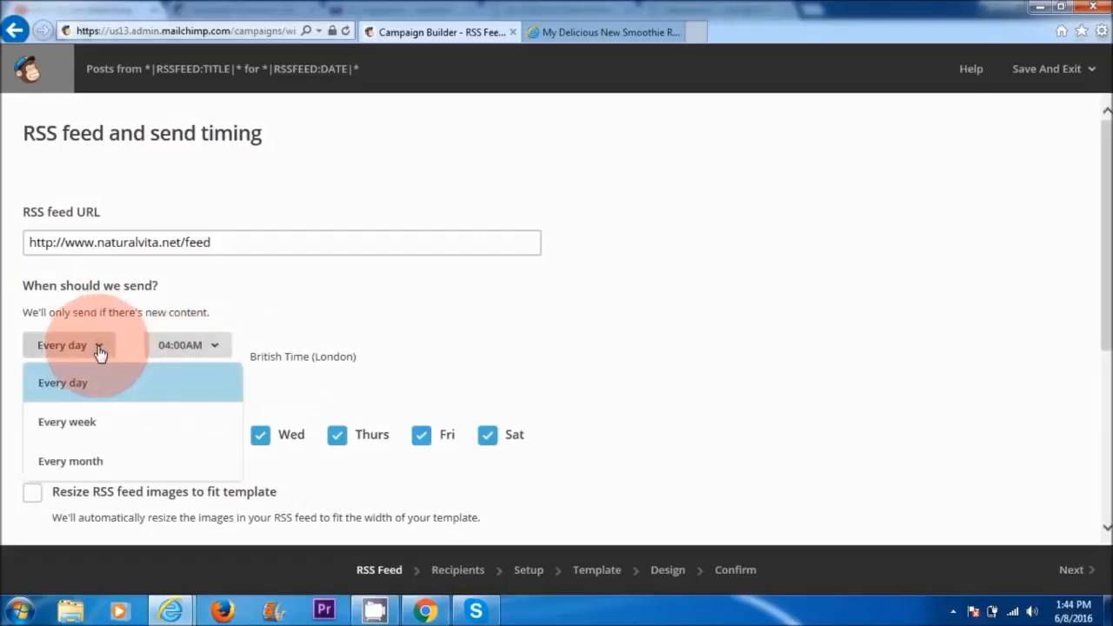
pyautogui.click(90, 427)
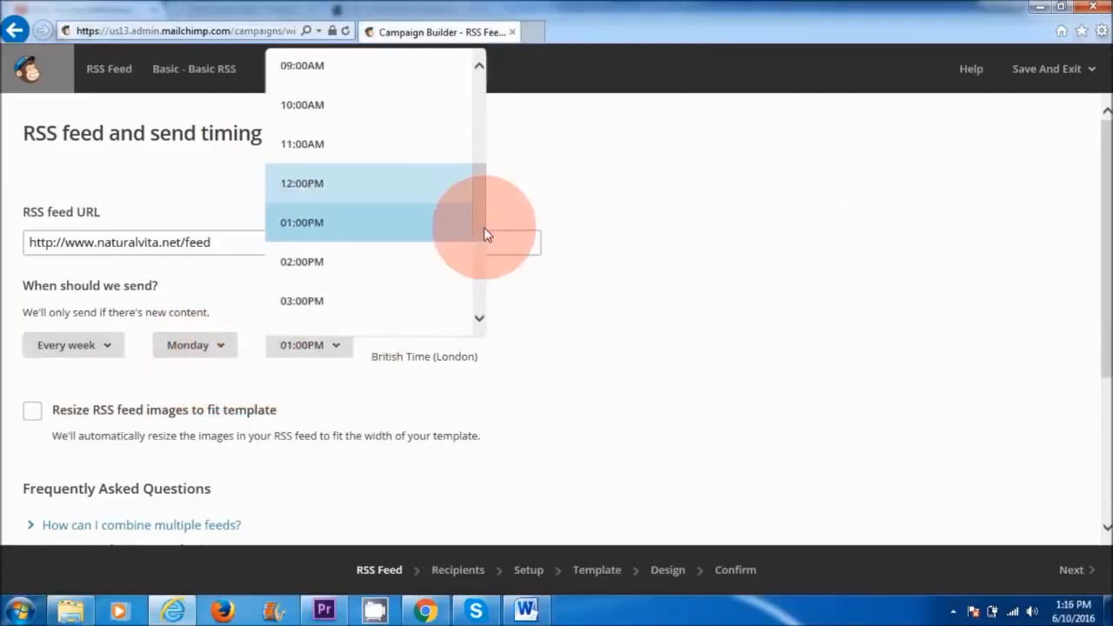
pyautogui.click(346, 230)
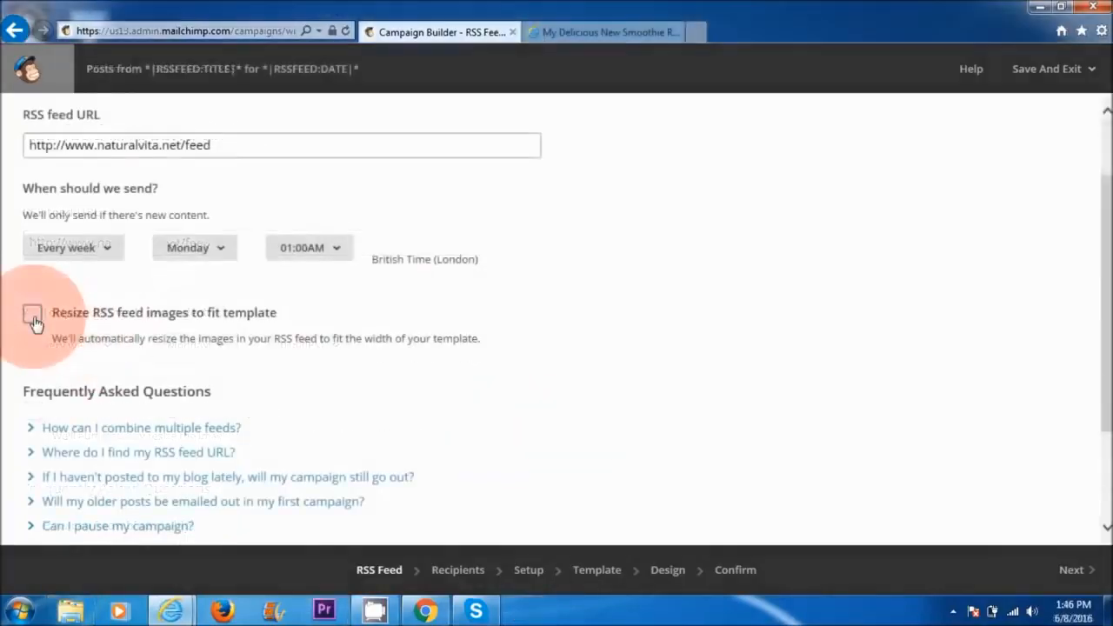
# Step: Enable resizing of RSS feed images to fit the template and continue to the recipients
pyautogui.click(32, 313)
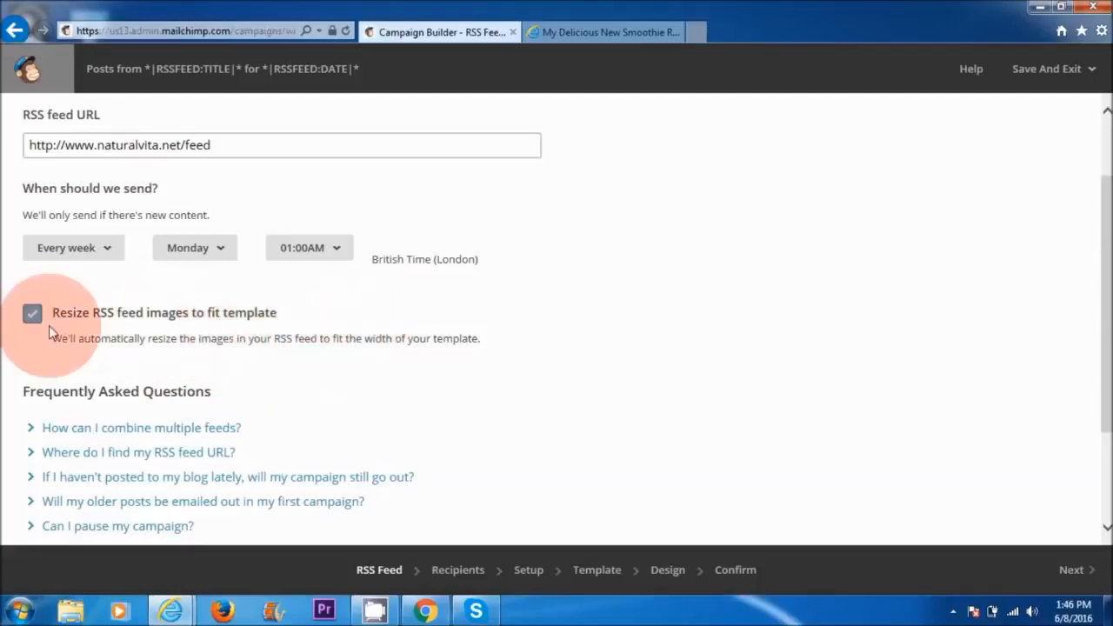
pyautogui.moveTo(1094, 335); pyautogui.dragTo(1093, 447)
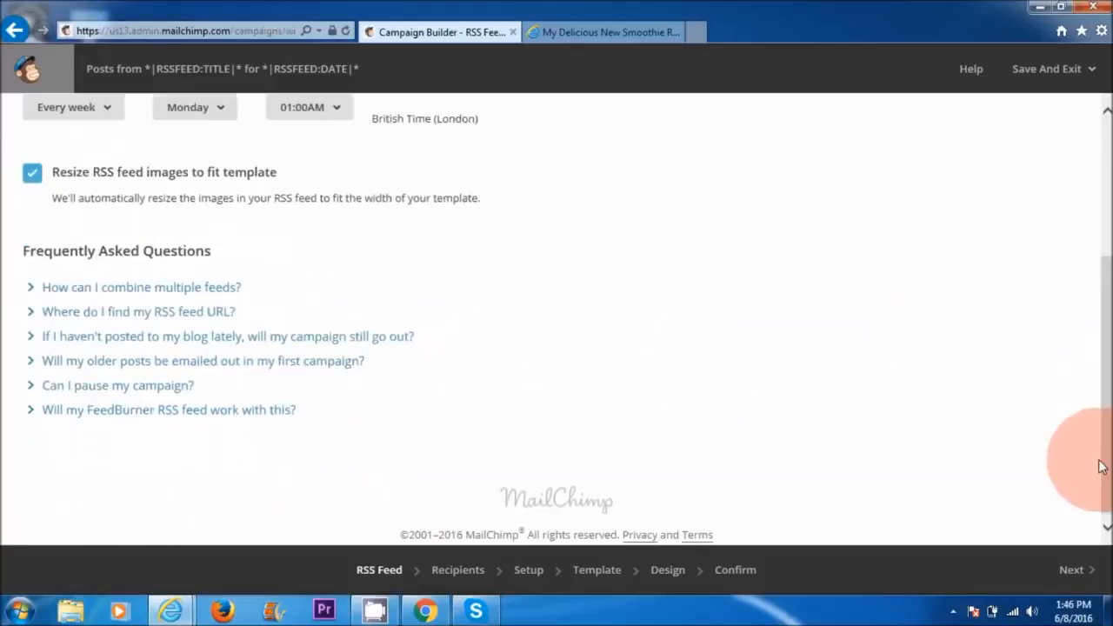
pyautogui.click(1087, 572)
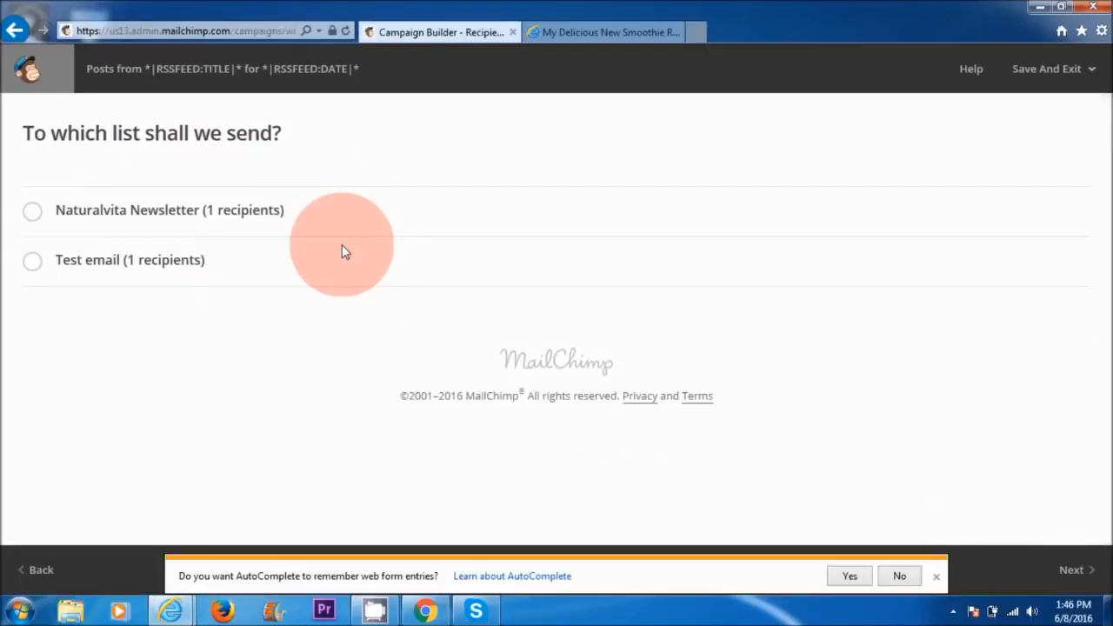
# Step: Choose the entire Naturalvita Newsletter list as recipients and continue to the campaign setup
pyautogui.click(32, 213)
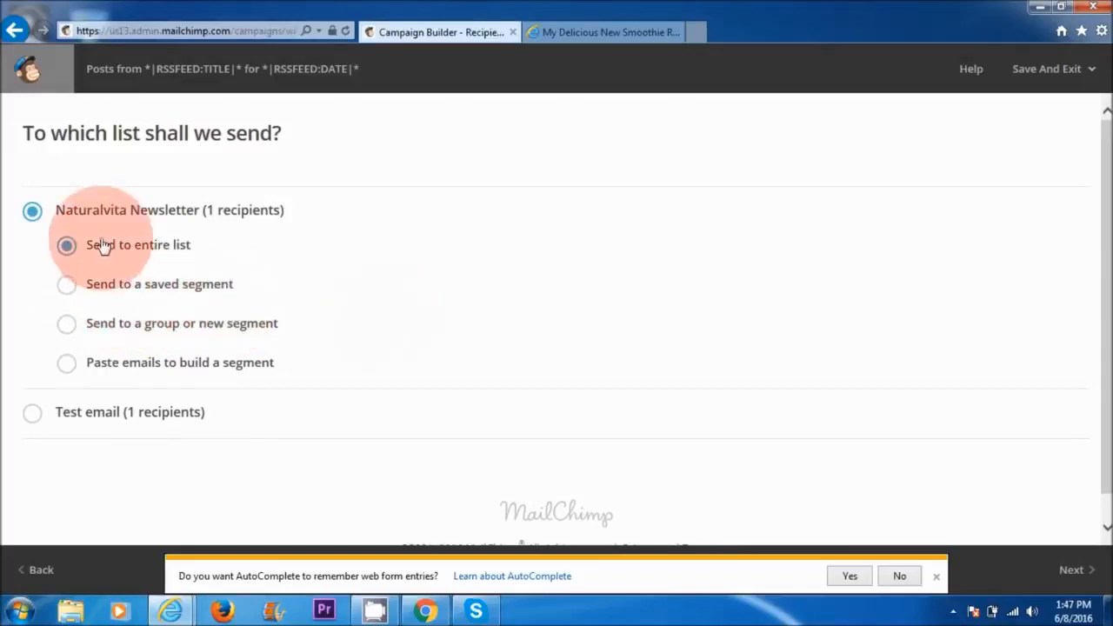
pyautogui.click(935, 577)
pyautogui.click(1071, 570)
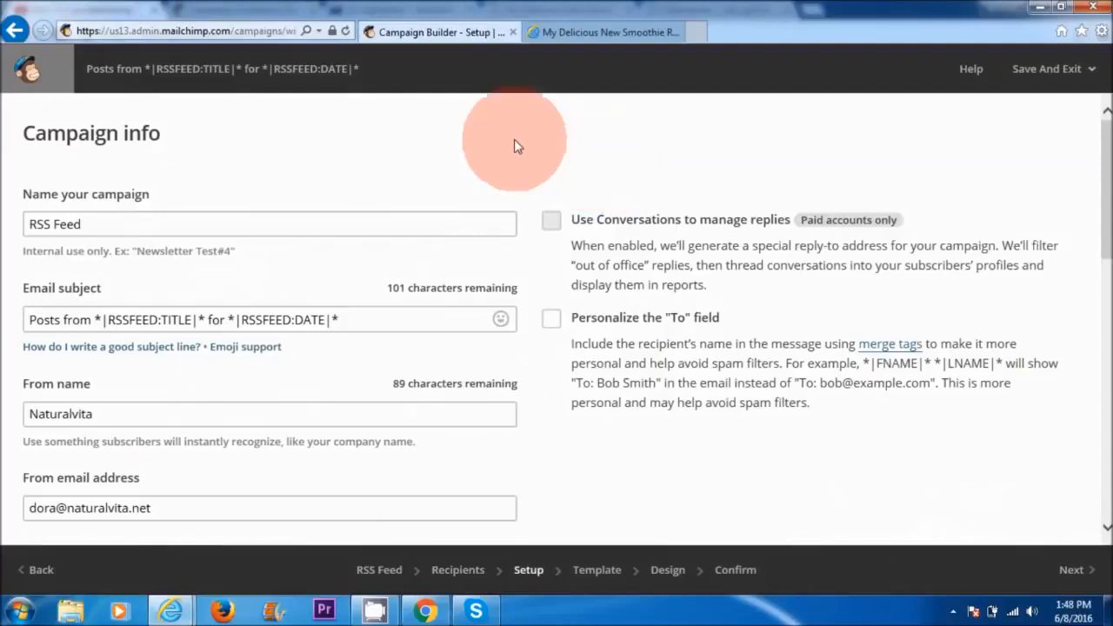
# Step: Review the RSS Feed campaign's info, tracking and social media options and continue to the template selection
pyautogui.moveTo(171, 155); pyautogui.dragTo(27, 144)
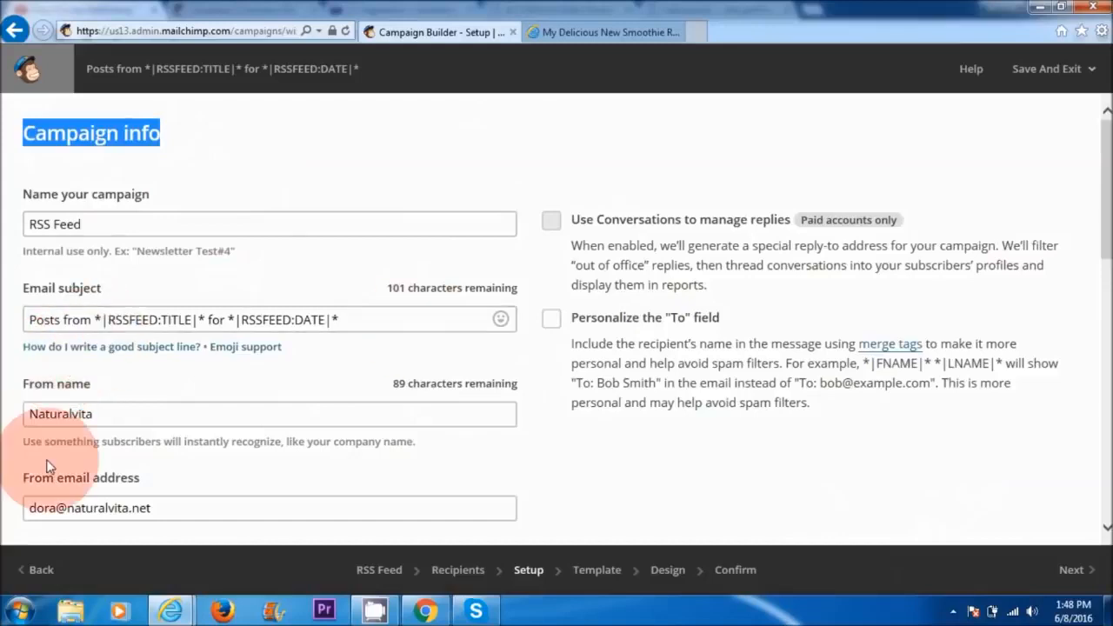
pyautogui.scroll(-15, 372, 360)
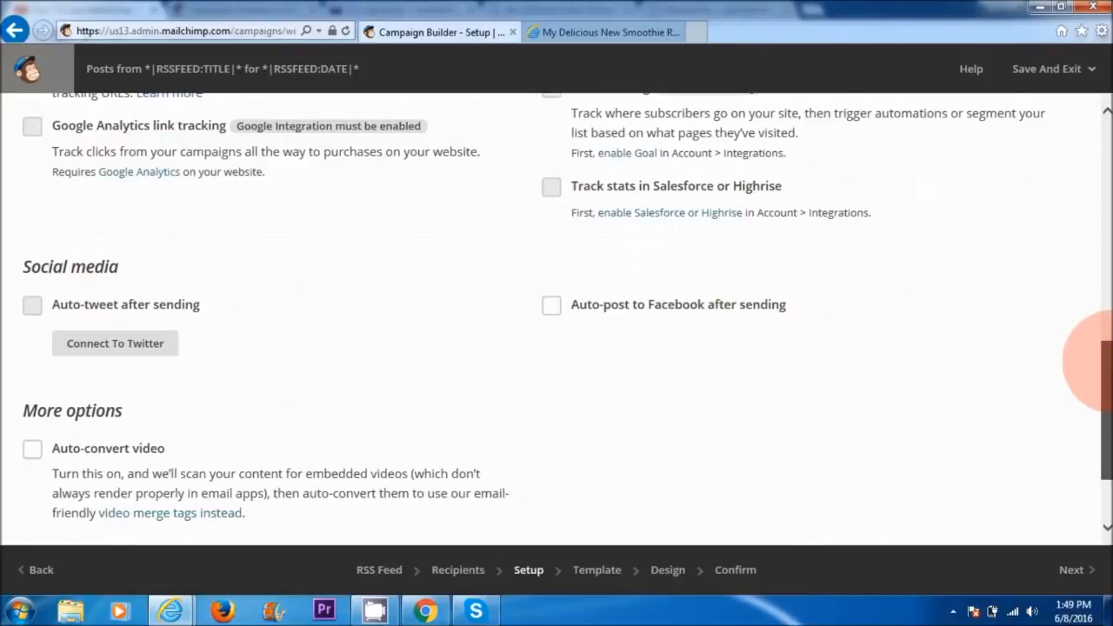
pyautogui.moveTo(1108, 365); pyautogui.dragTo(1107, 405)
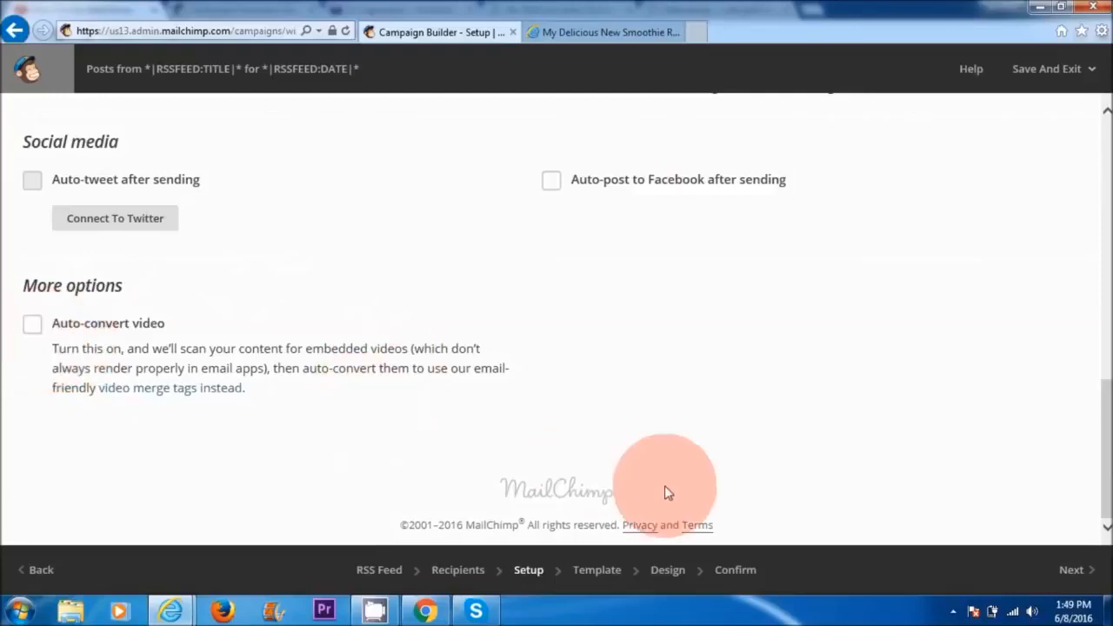
pyautogui.click(1064, 571)
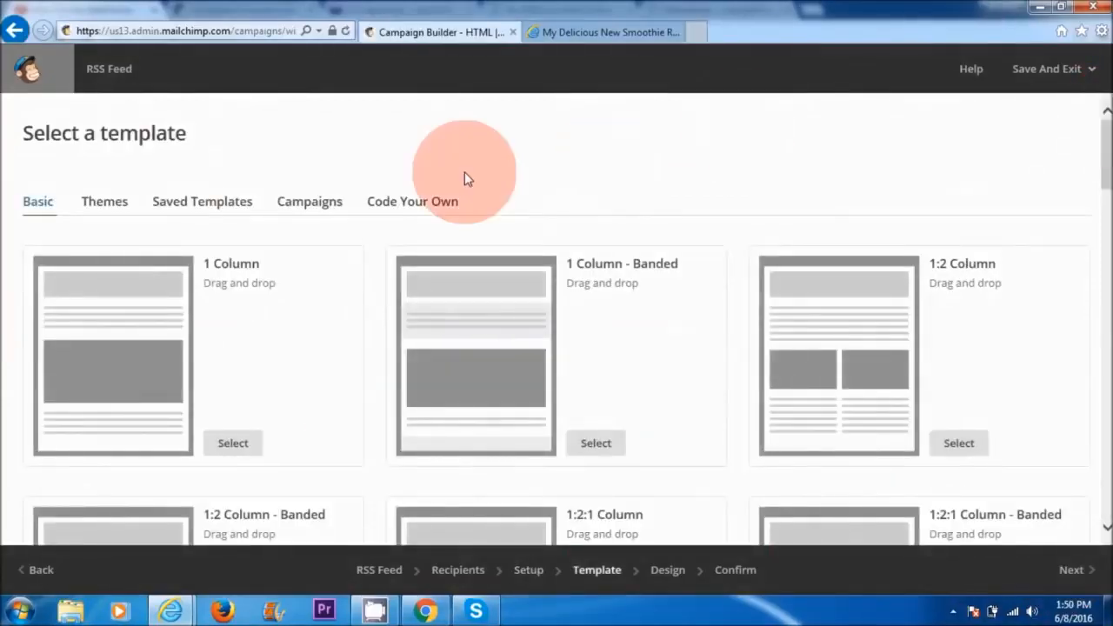
# Step: Choose the Basic RSS template for the campaign
pyautogui.moveTo(1100, 183); pyautogui.dragTo(1099, 430)
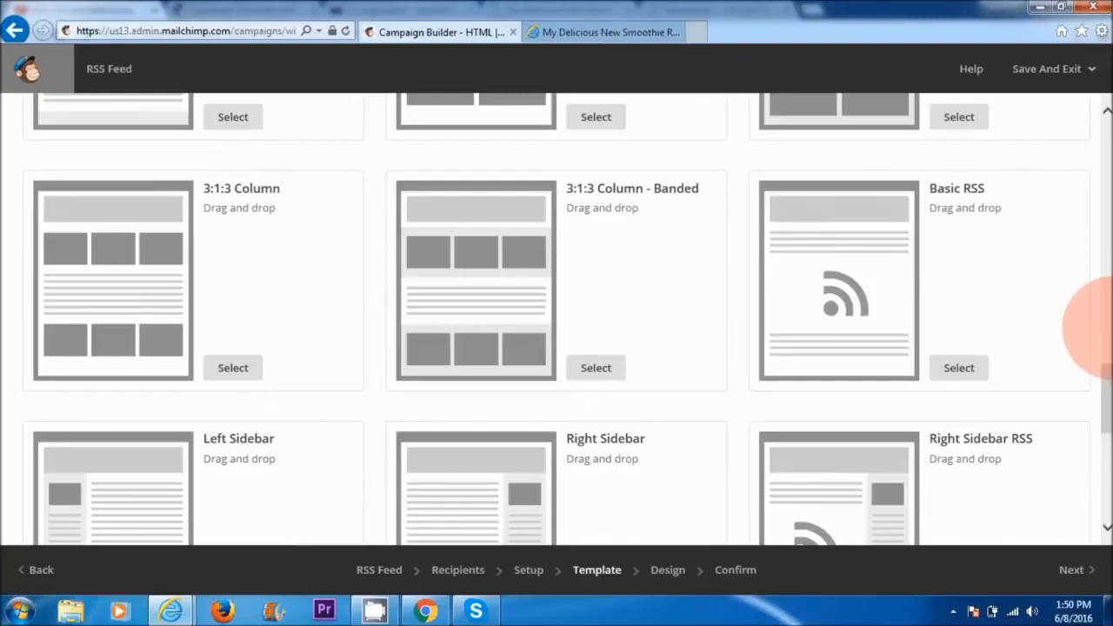
pyautogui.moveTo(1101, 385); pyautogui.dragTo(1101, 430)
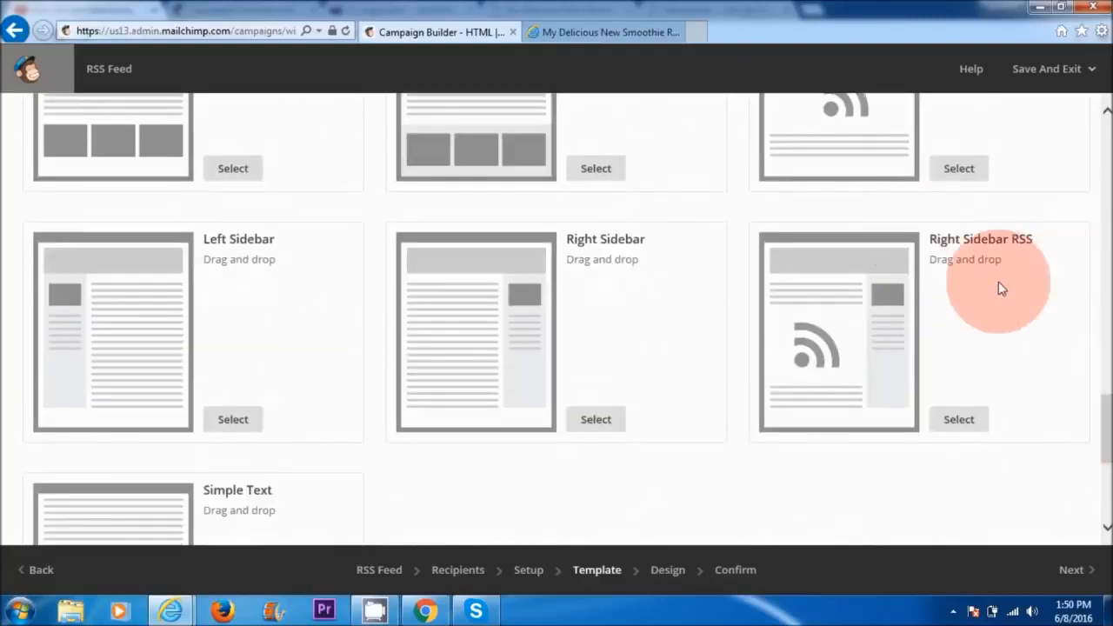
pyautogui.moveTo(1098, 417); pyautogui.dragTo(1100, 402)
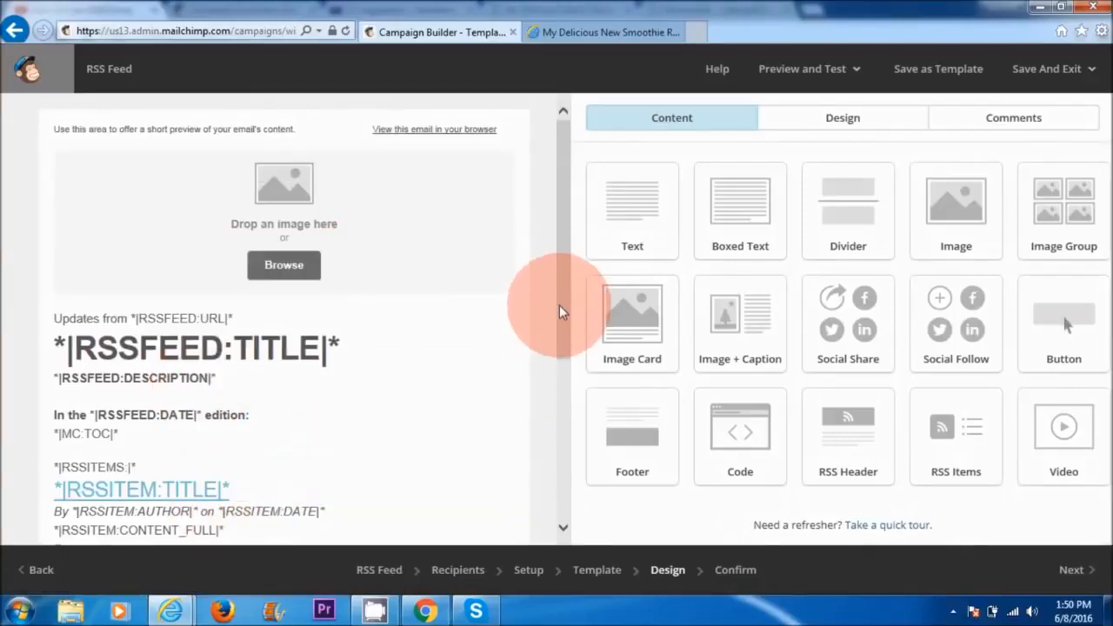
# Step: Insert the stored "natural vita only hq.02" logo into the image block at the top of the email
pyautogui.moveTo(559, 306); pyautogui.dragTo(565, 362)
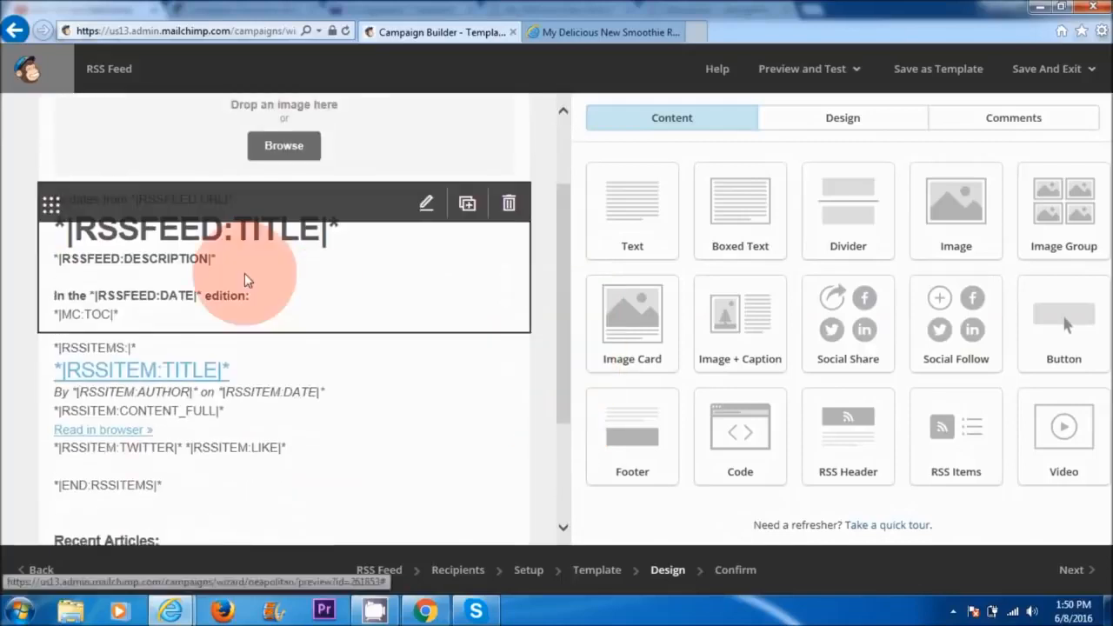
pyautogui.scroll(-2, 423, 271)
pyautogui.scroll(4, 472, 423)
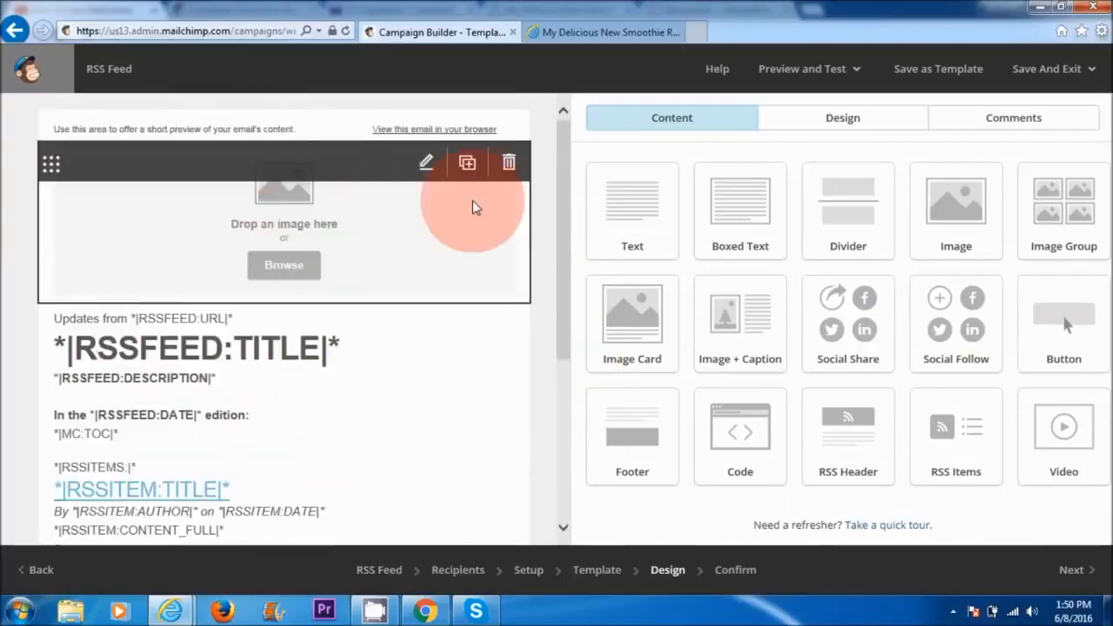
pyautogui.click(426, 165)
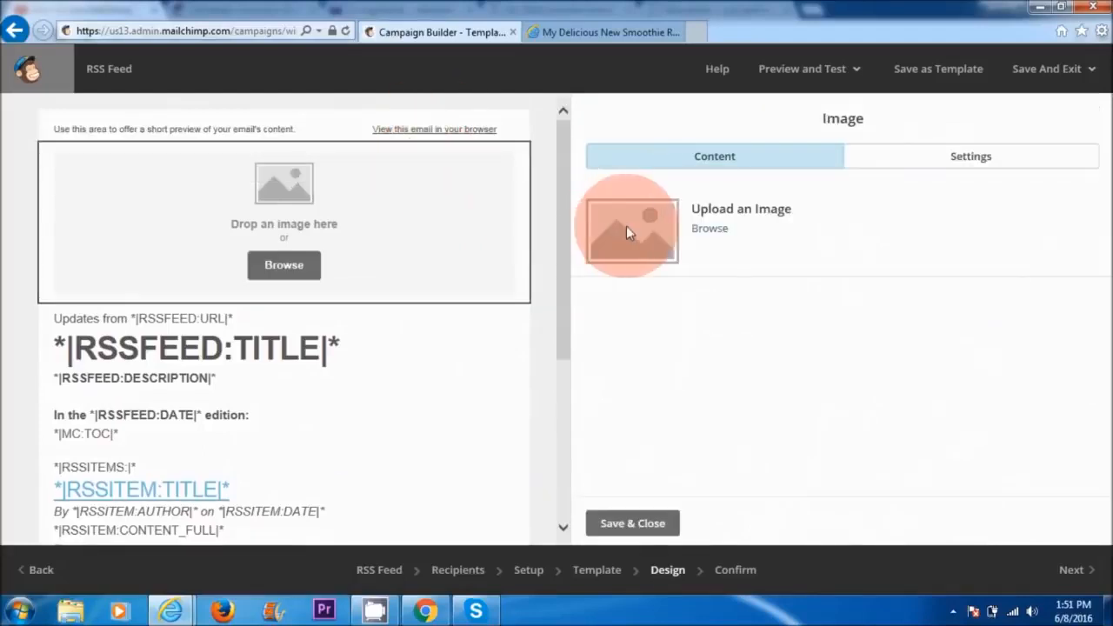
pyautogui.click(710, 229)
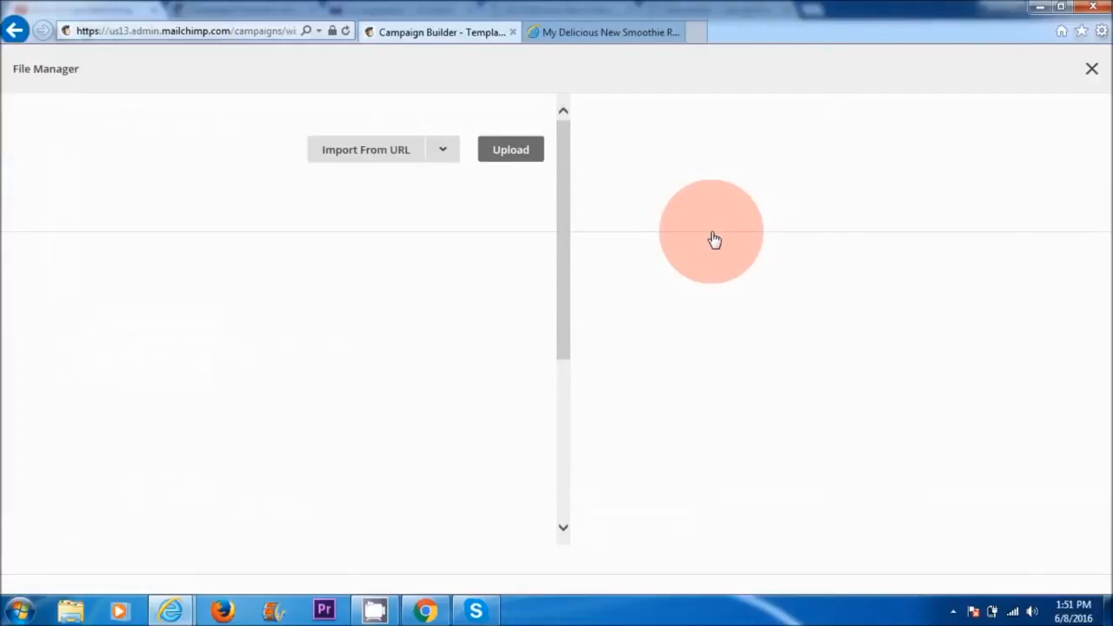
pyautogui.click(1075, 159)
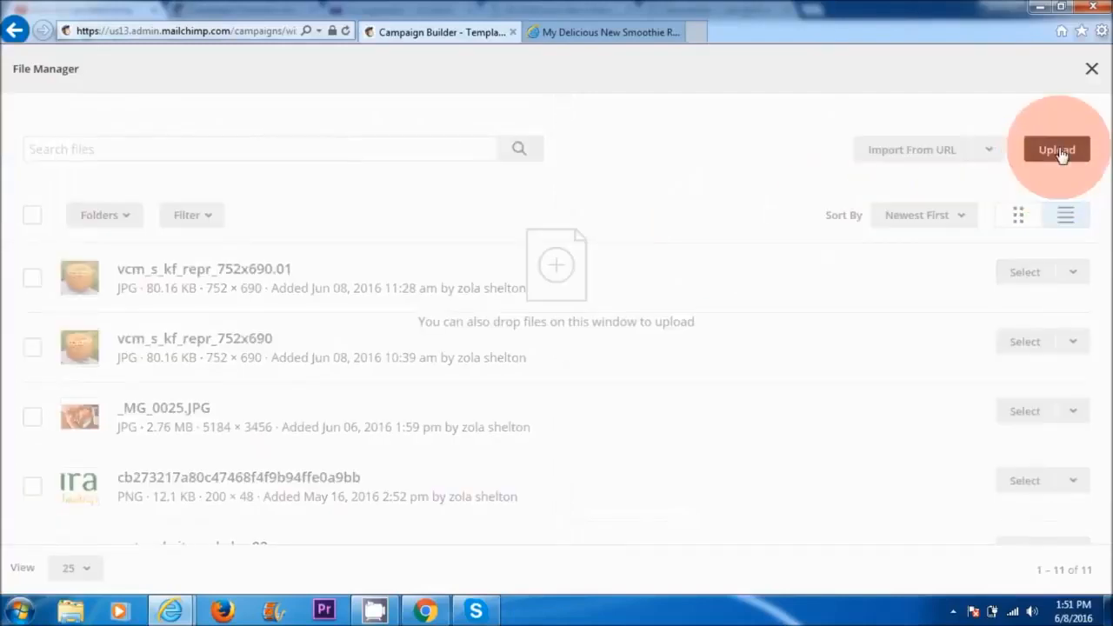
pyautogui.click(750, 271)
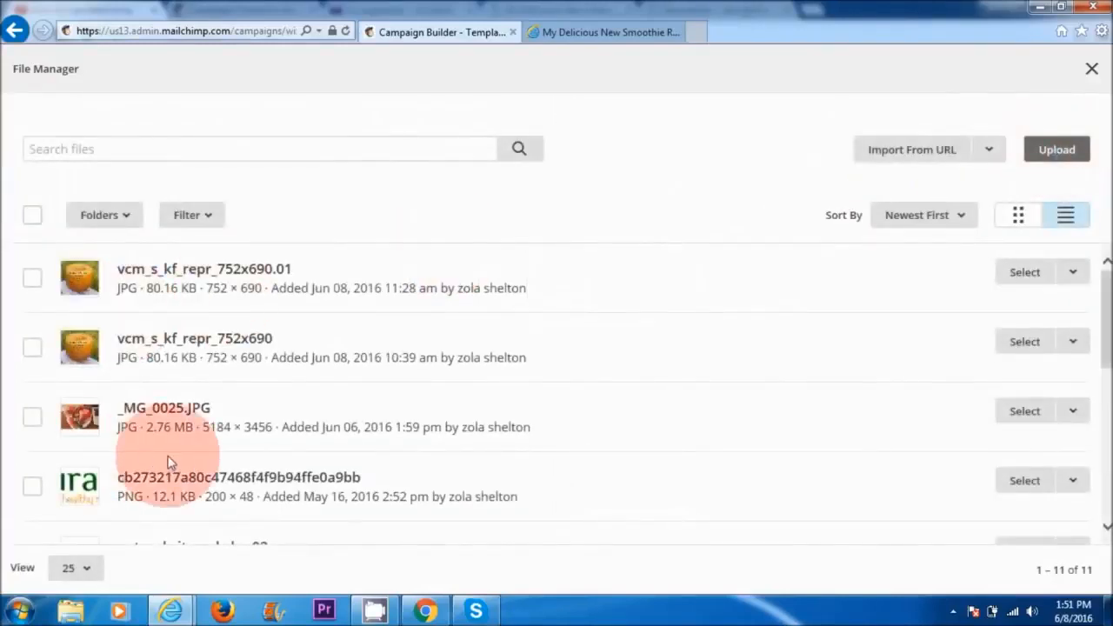
pyautogui.scroll(-2, 1087, 341)
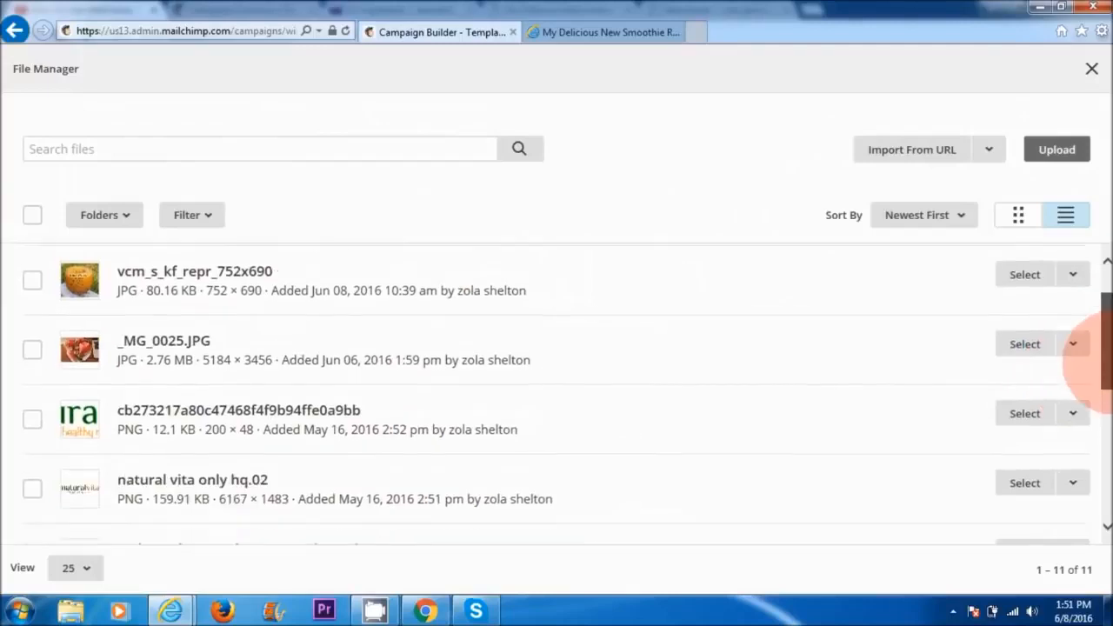
pyautogui.click(32, 470)
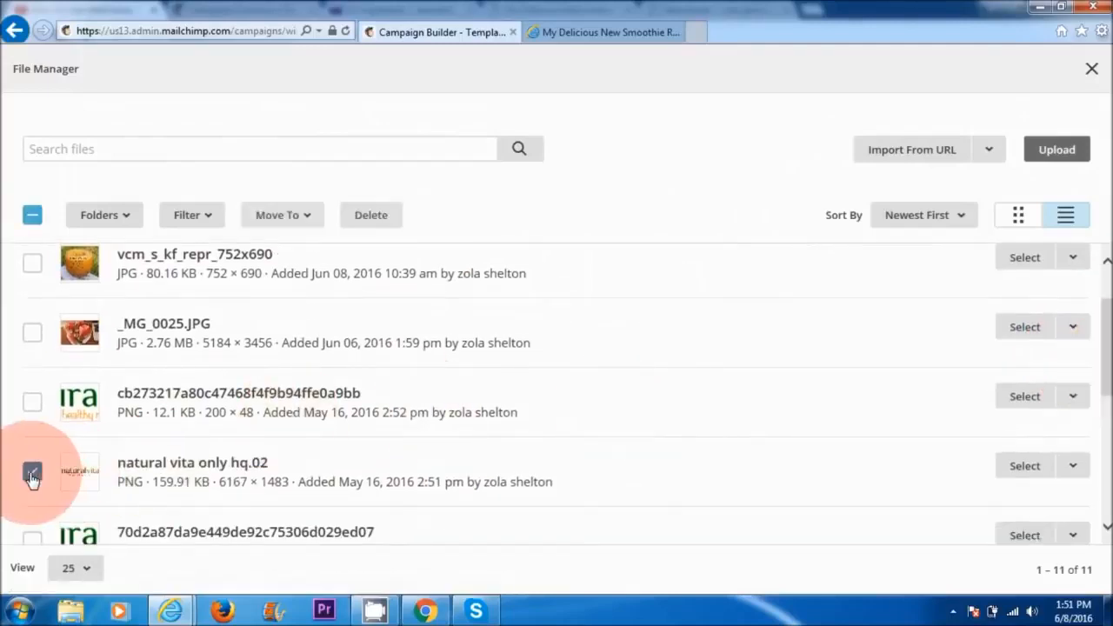
pyautogui.click(1023, 467)
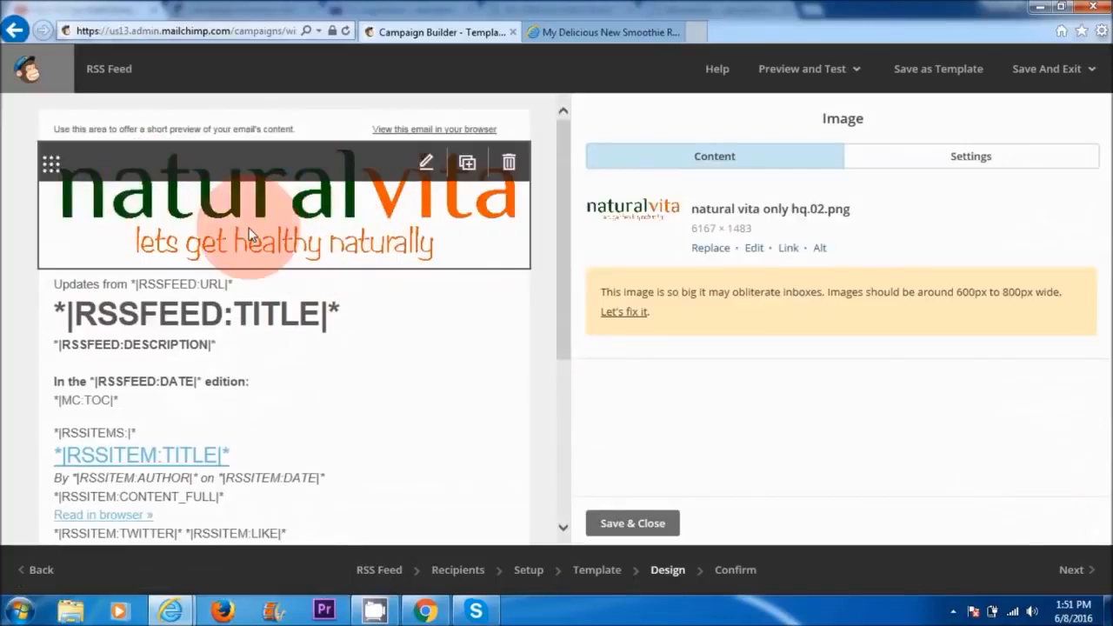
# Step: Resize the natural vita logo image to 200 pixels wide with proportions locked and save the edited image
pyautogui.click(754, 251)
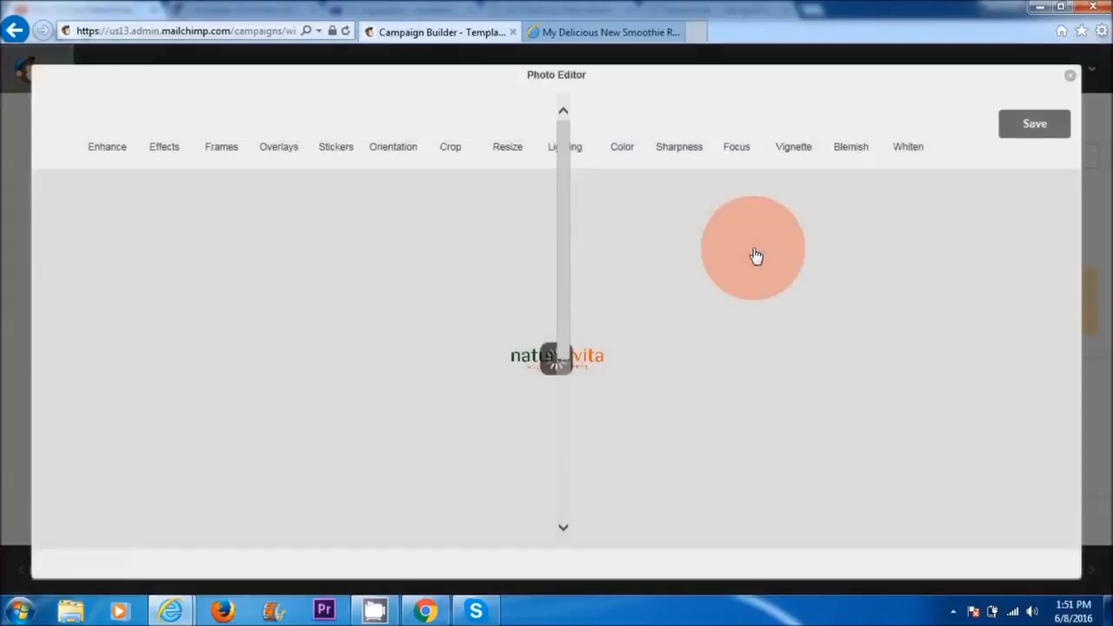
pyautogui.click(505, 149)
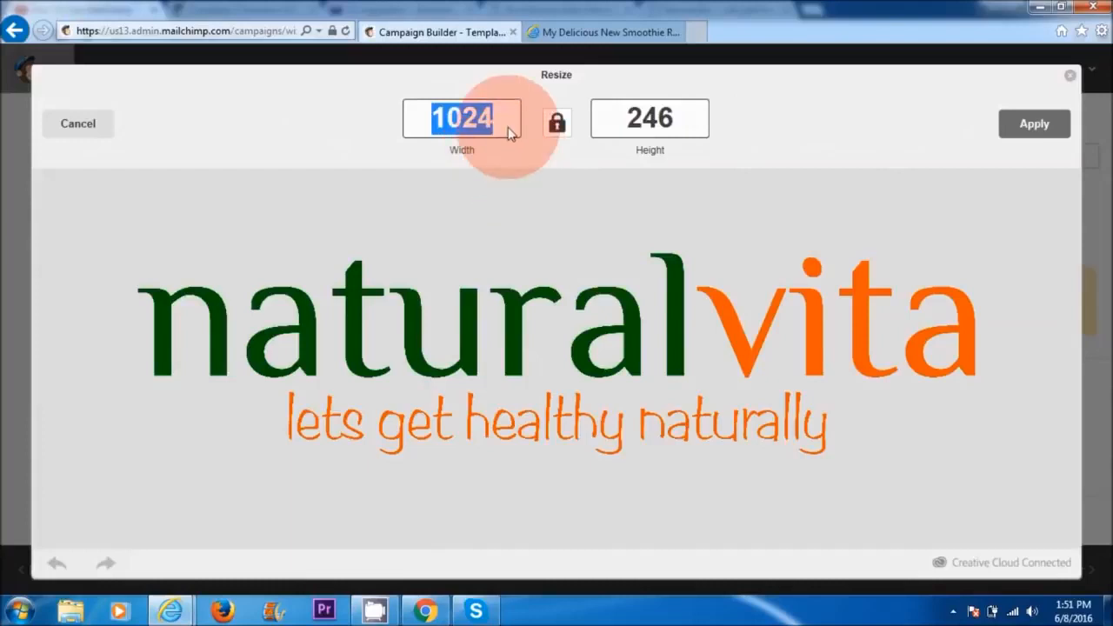
pyautogui.write('200')
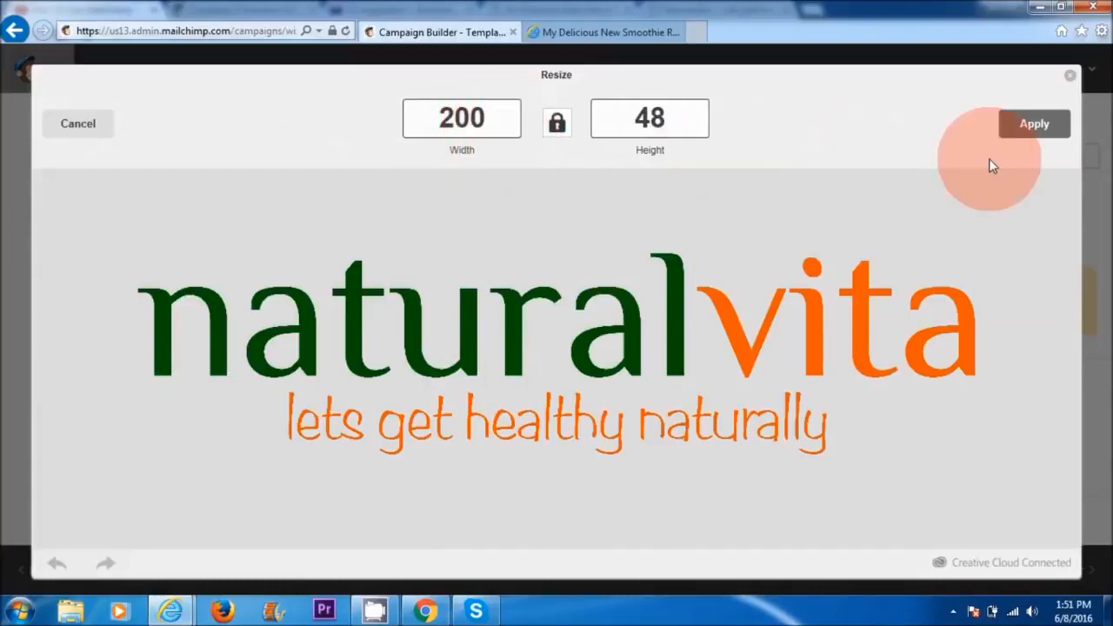
pyautogui.click(1033, 124)
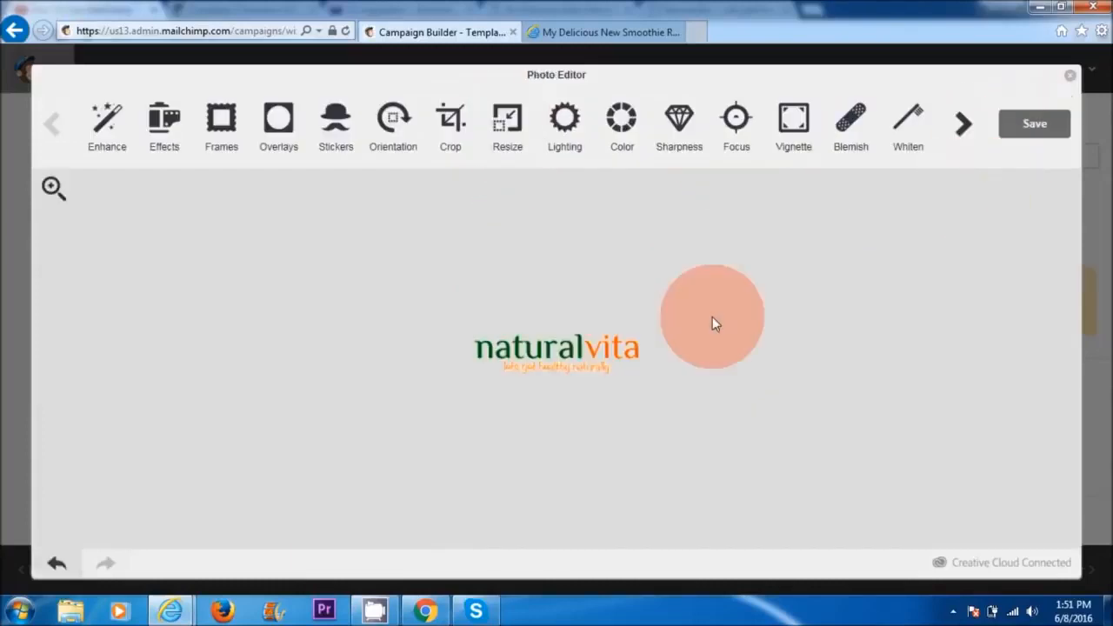
pyautogui.click(1044, 127)
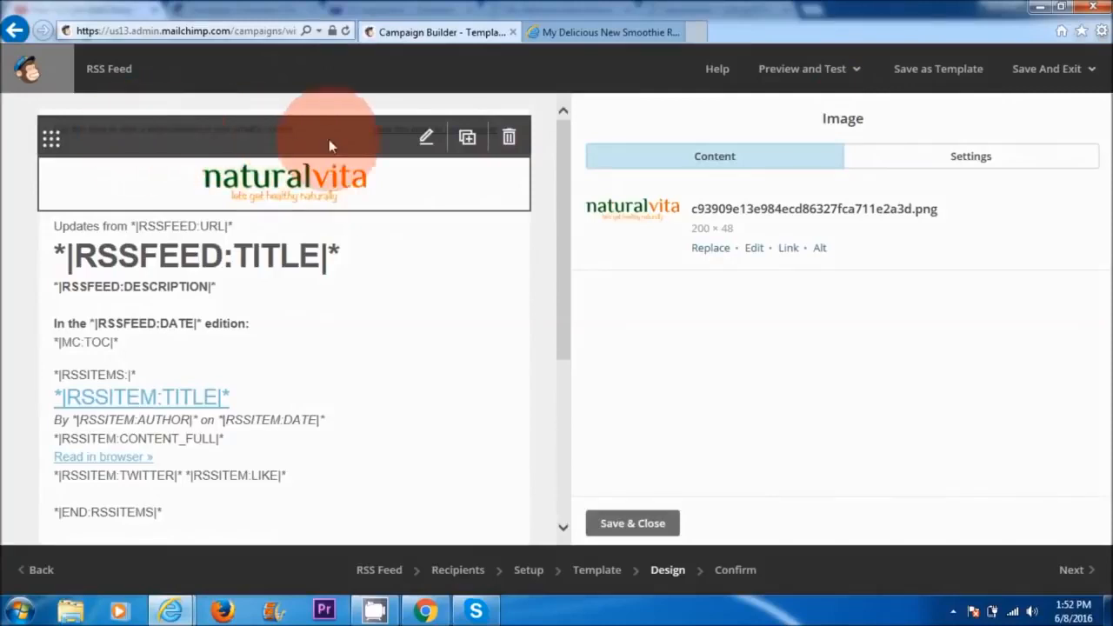
# Step: Replace the preview text in the email's preheader with "RSS FEED" and save the text block
pyautogui.click(427, 139)
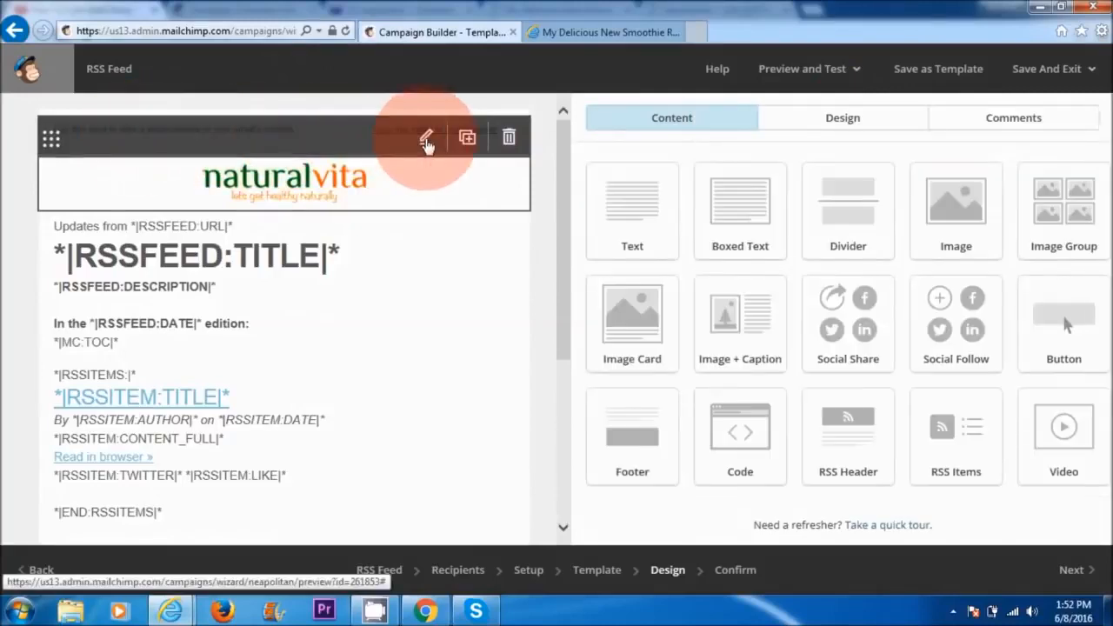
pyautogui.moveTo(589, 293); pyautogui.dragTo(900, 327)
pyautogui.press('BackSpace')
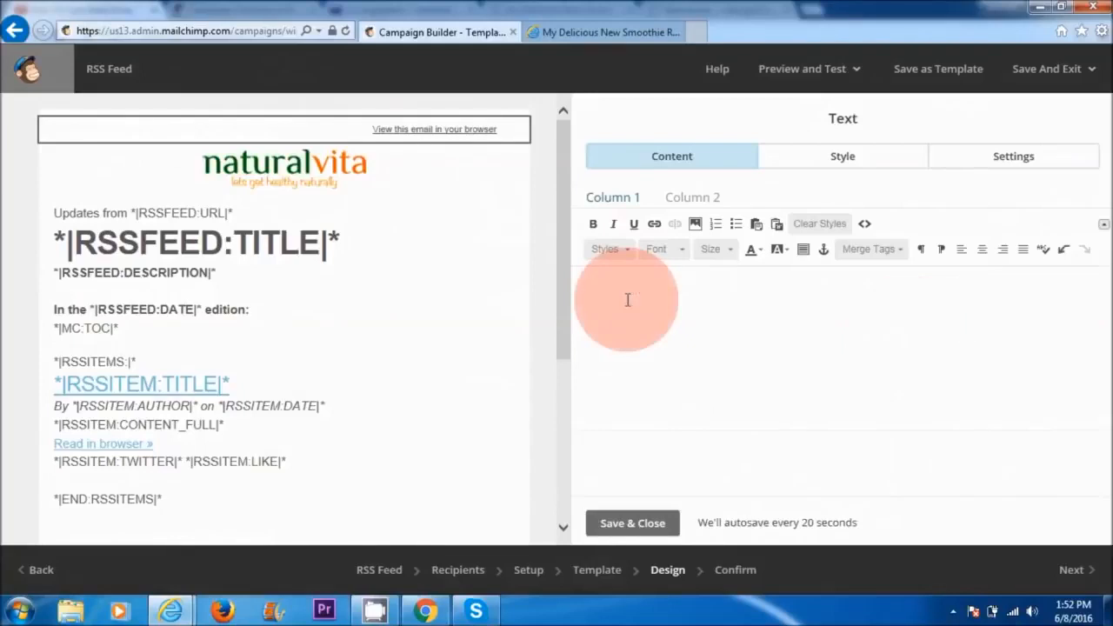
pyautogui.write('RSS FEED')
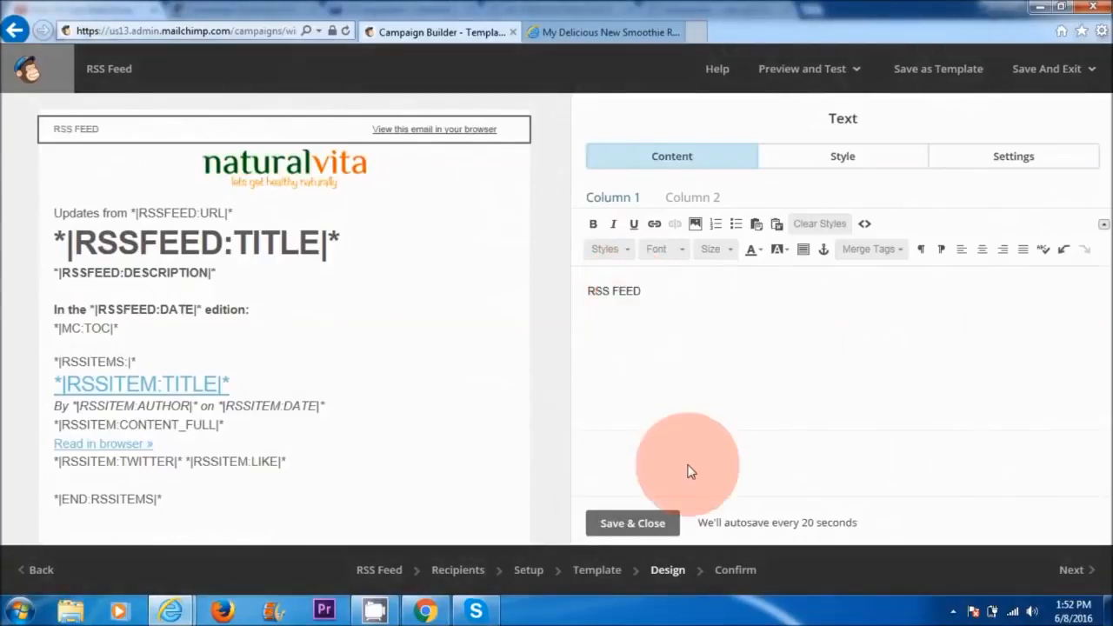
pyautogui.click(644, 526)
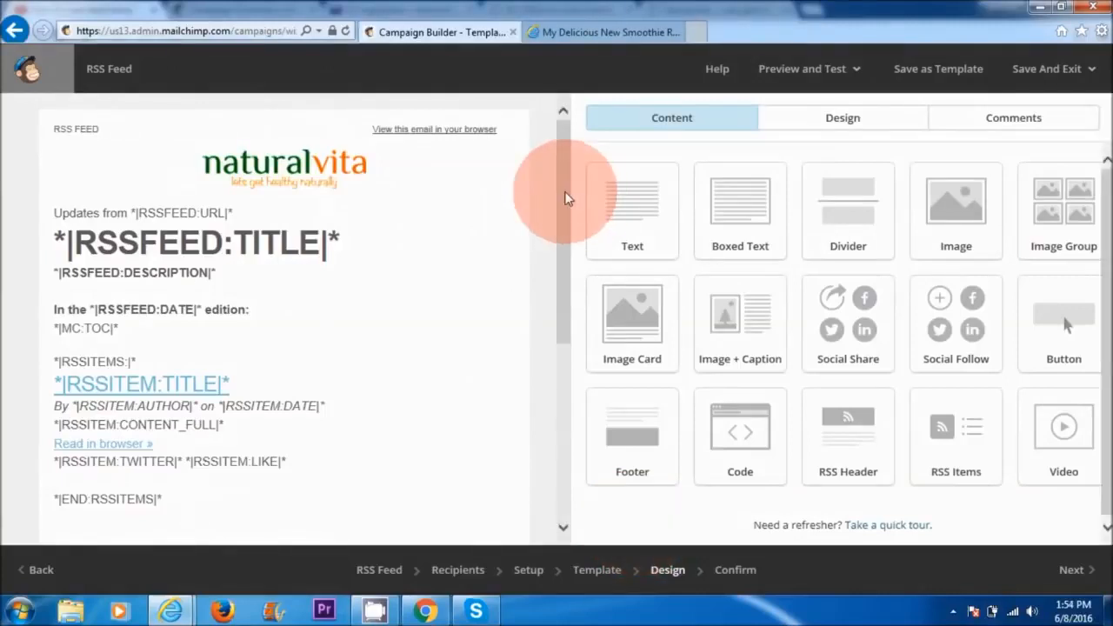
# Step: Add a Social Follow block below the Recent Articles section and give it the layout with small icons in one horizontal row
pyautogui.moveTo(566, 194); pyautogui.dragTo(566, 278)
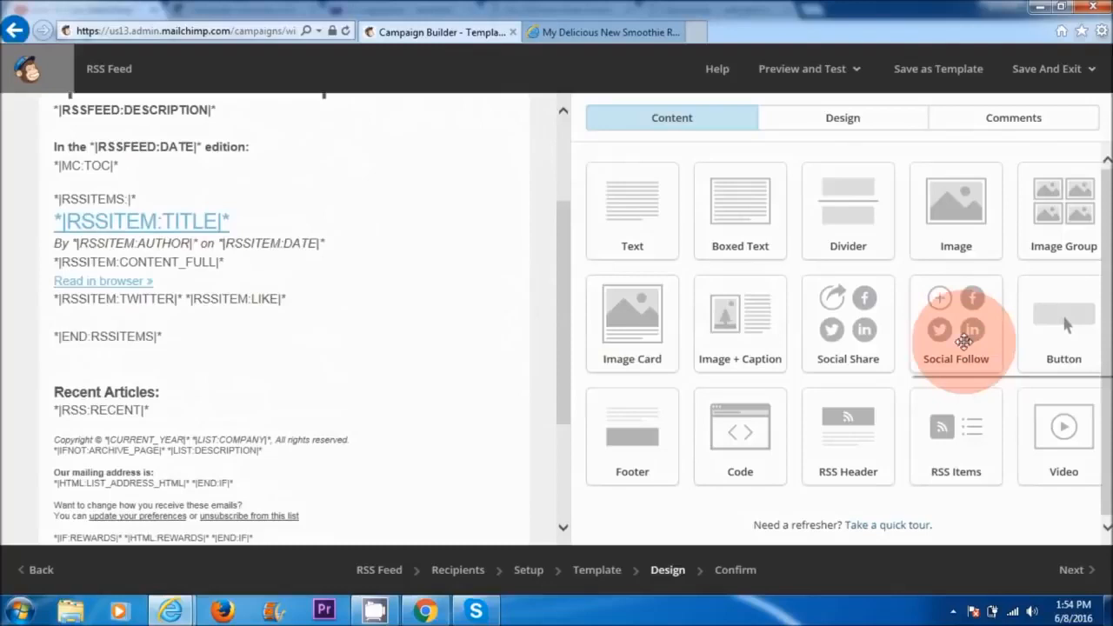
pyautogui.moveTo(957, 352)
pyautogui.mouseDown()
pyautogui.moveTo(427, 385)
pyautogui.moveTo(250, 374)
pyautogui.mouseUp()
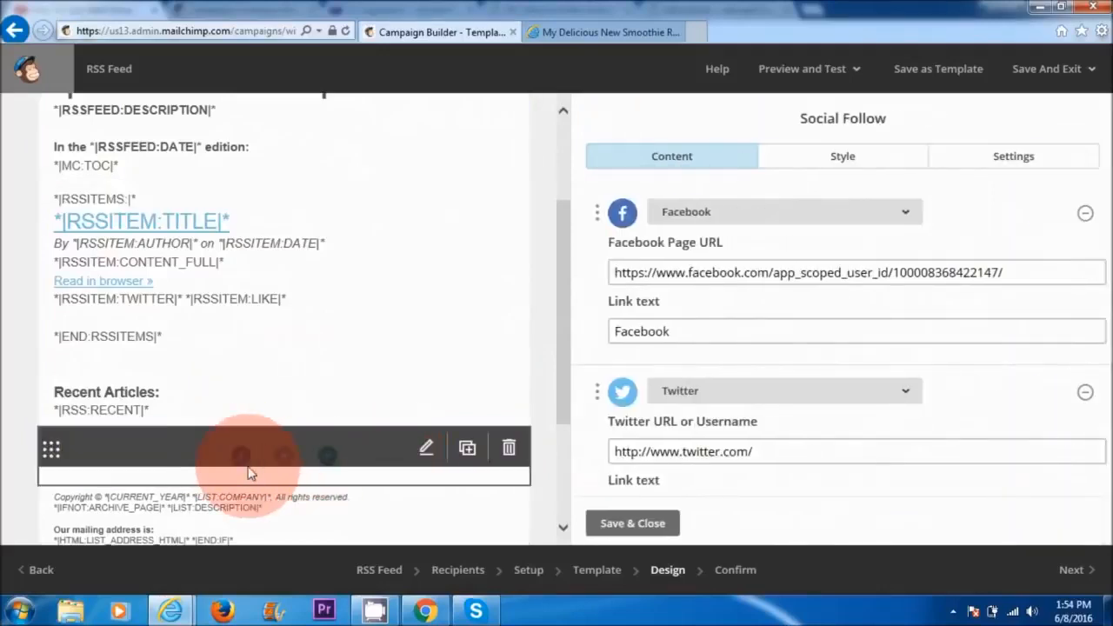
pyautogui.click(1011, 161)
pyautogui.click(773, 468)
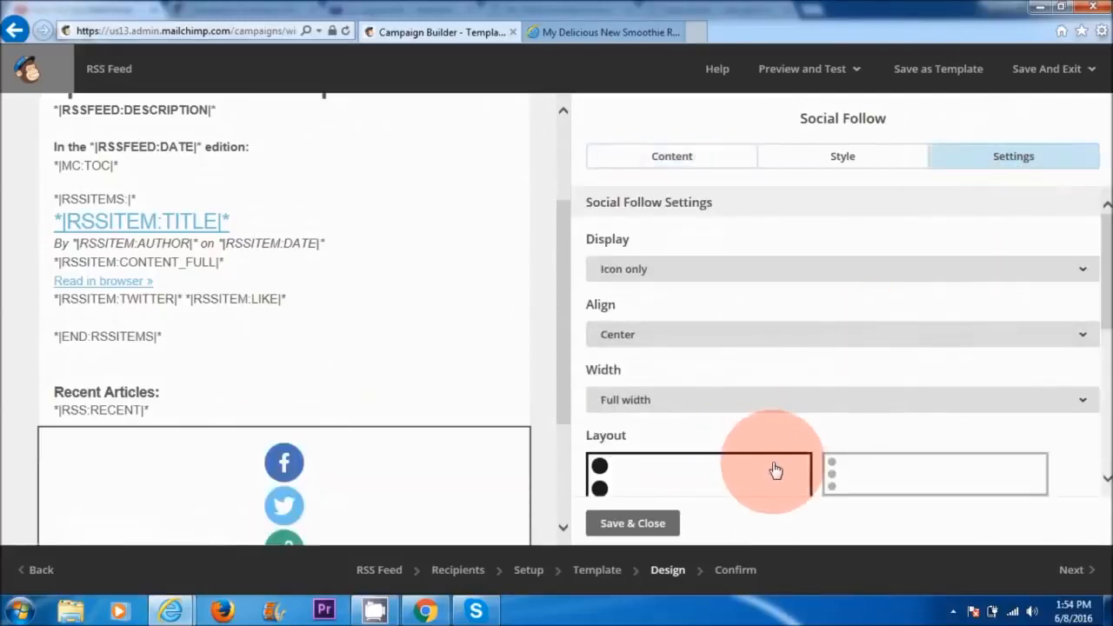
pyautogui.click(919, 471)
pyautogui.scroll(-1, 1083, 330)
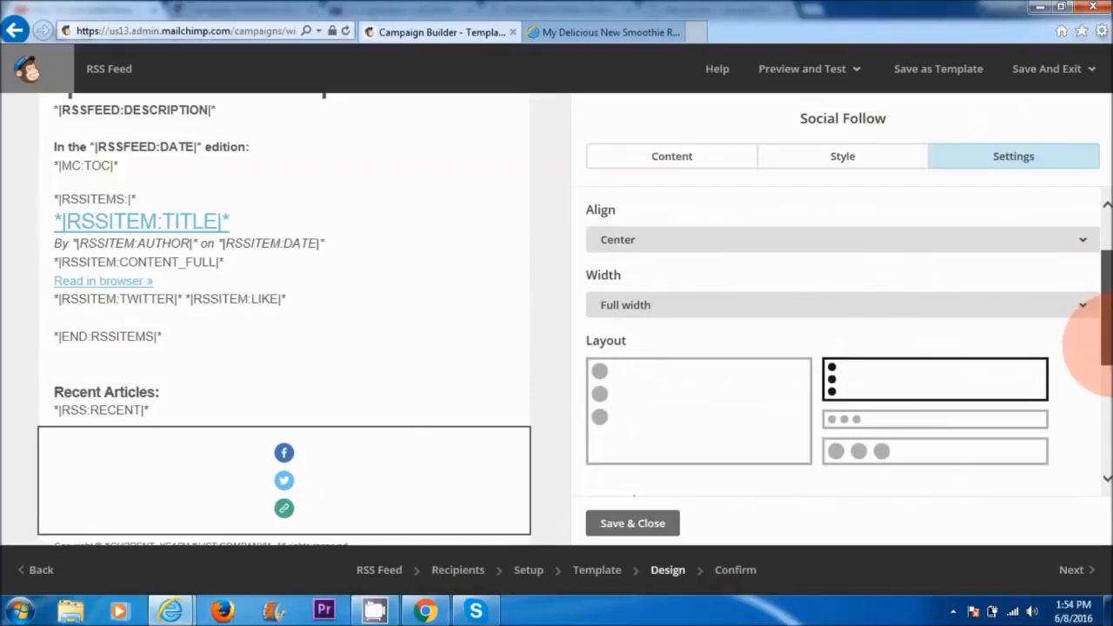
pyautogui.click(888, 421)
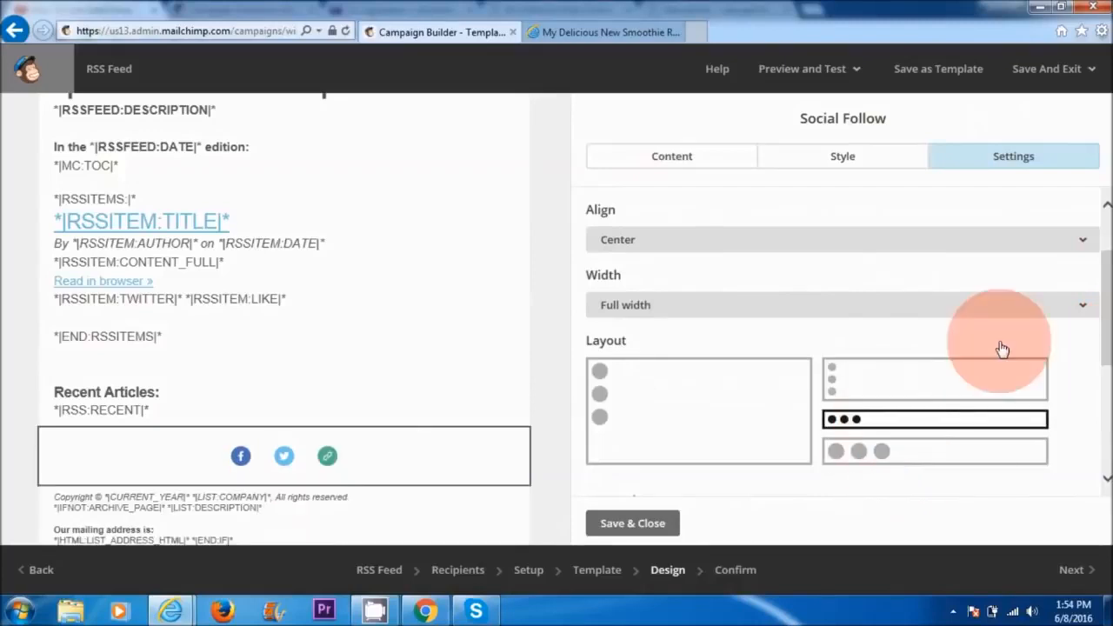
pyautogui.moveTo(1108, 260); pyautogui.dragTo(1108, 213)
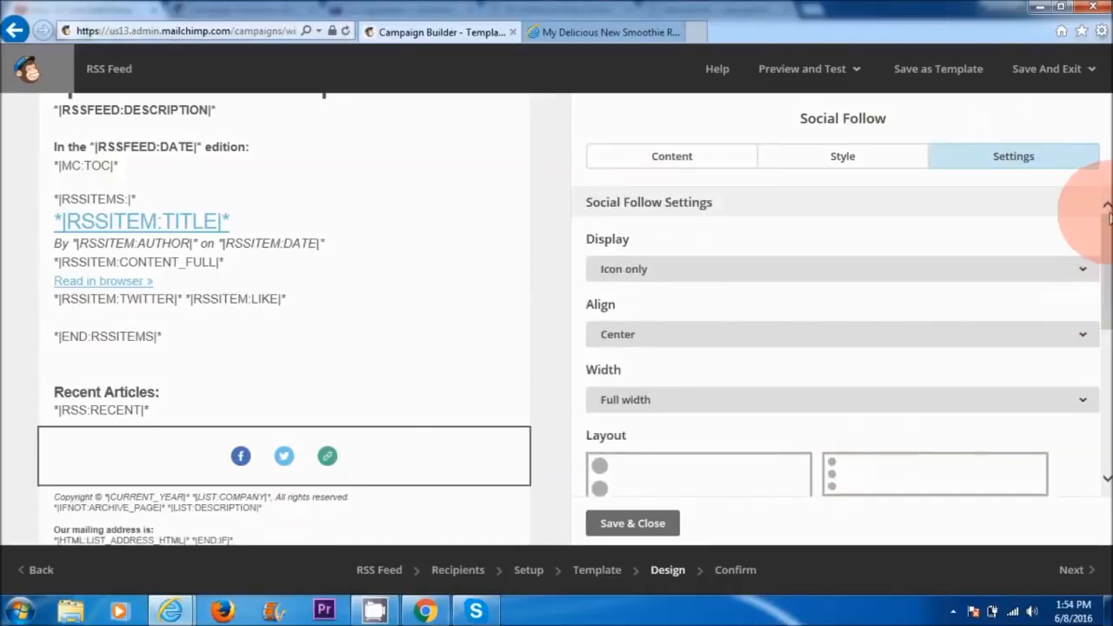
pyautogui.click(667, 159)
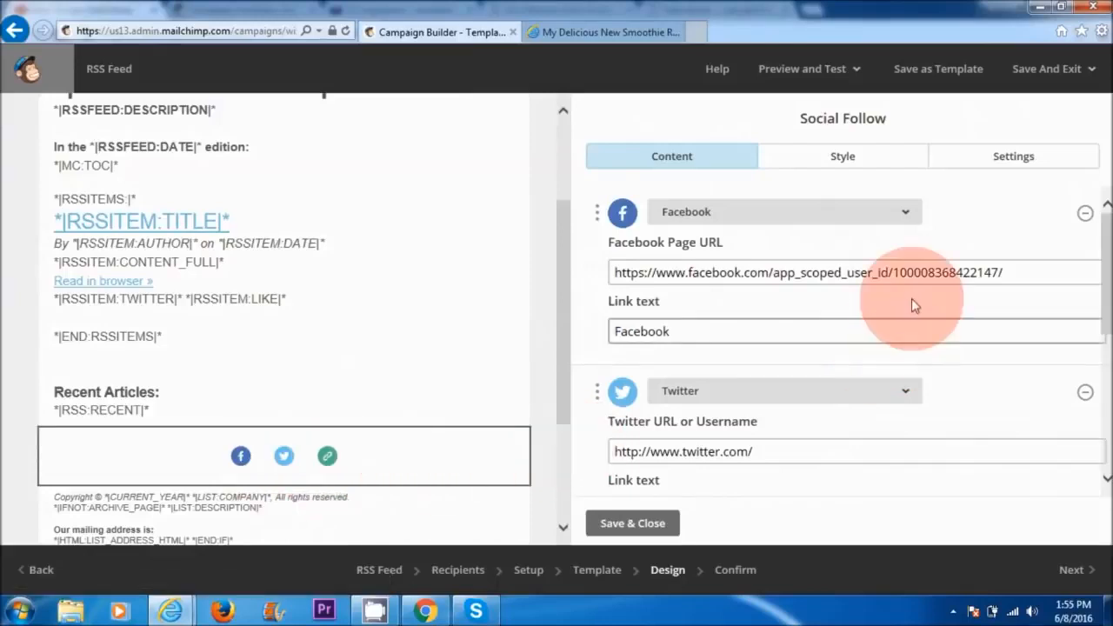
pyautogui.click(1013, 272)
pyautogui.moveTo(780, 273); pyautogui.dragTo(1056, 271)
pyautogui.press('BackSpace')
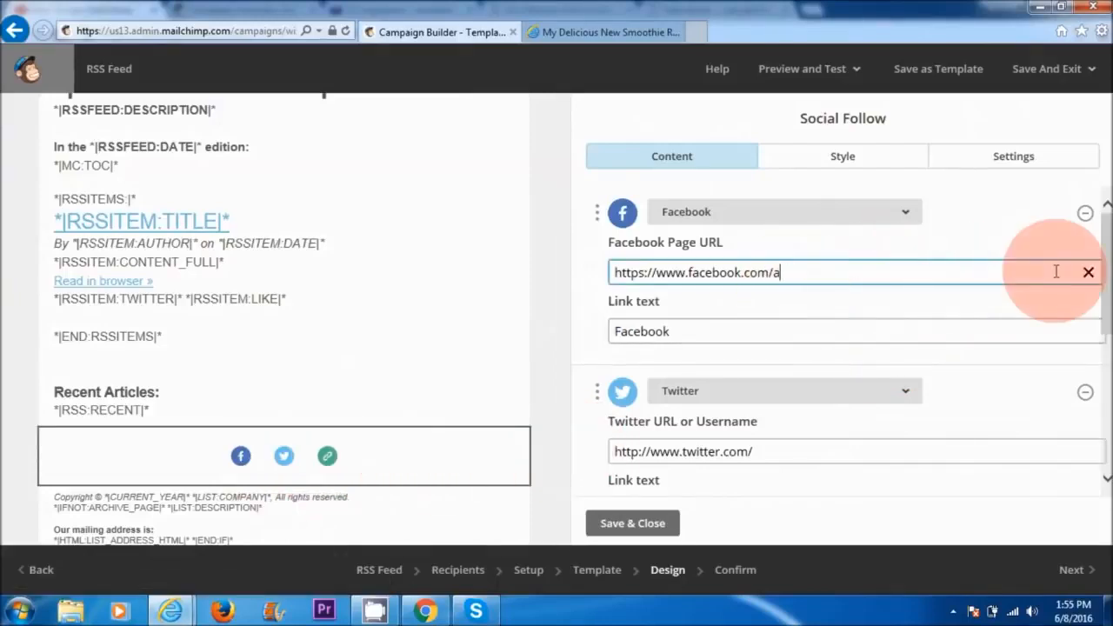
pyautogui.write('naturalvita')
pyautogui.click(746, 451)
pyautogui.write('naturalvita')
pyautogui.moveTo(1103, 320)
pyautogui.mouseDown()
pyautogui.moveTo(1102, 418)
pyautogui.moveTo(1101, 320)
pyautogui.mouseUp()
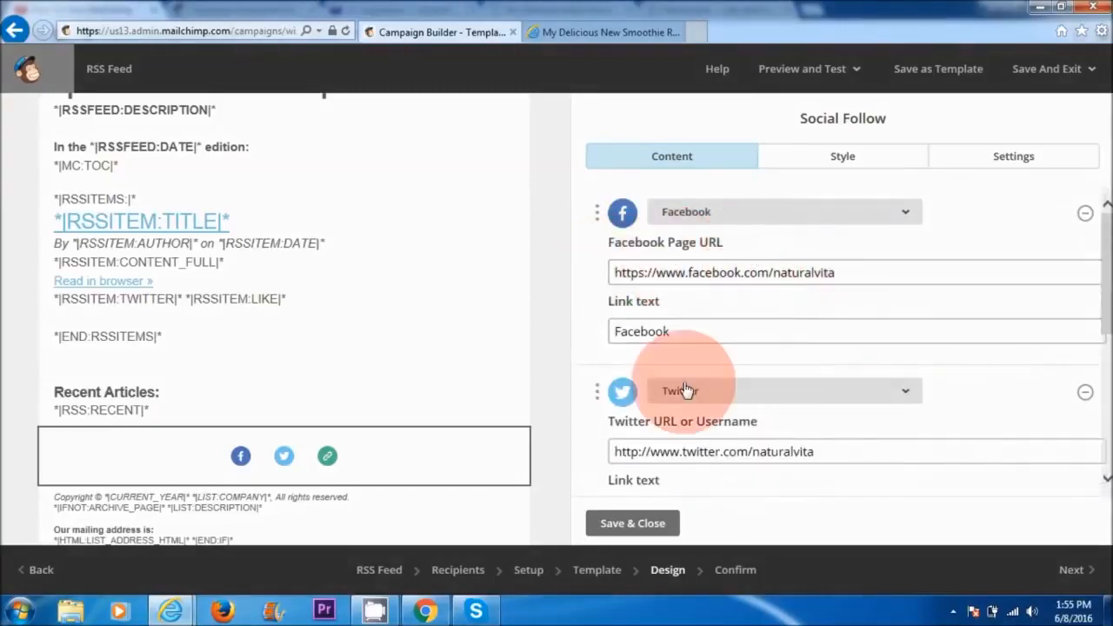
pyautogui.moveTo(1107, 299); pyautogui.dragTo(1107, 394)
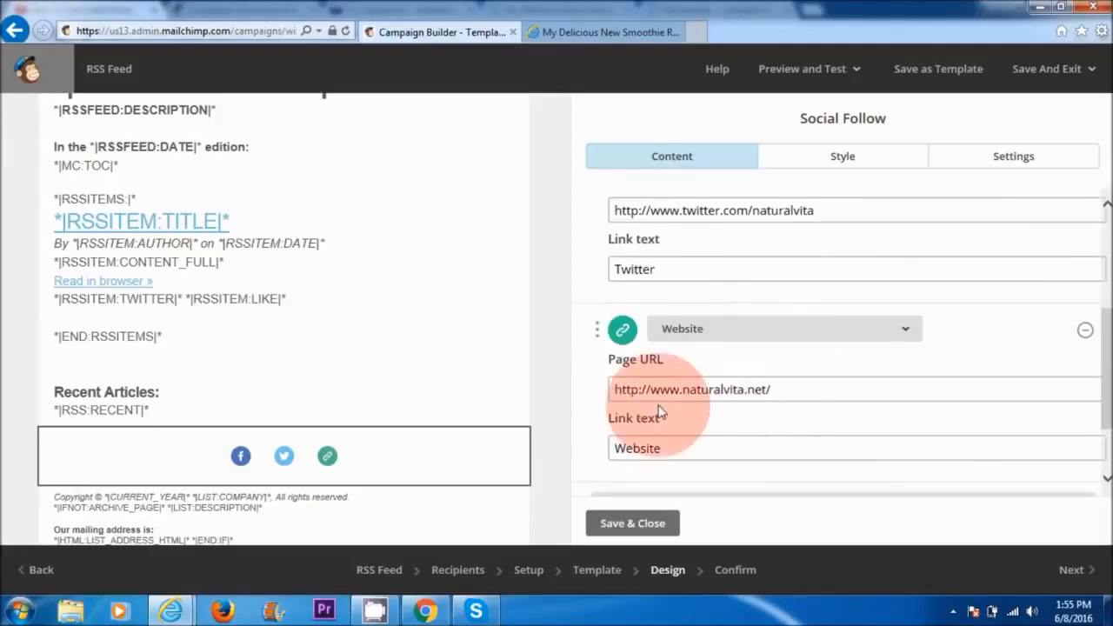
pyautogui.click(633, 523)
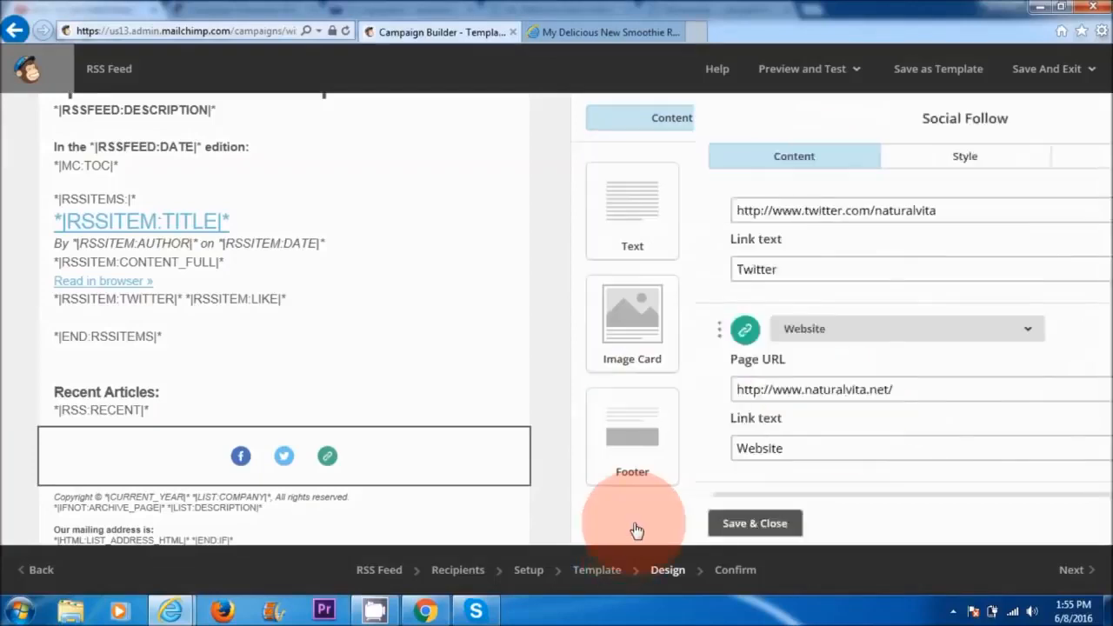
# Step: Add a Social Share block with Share, Tweet and Forward links below the Social Follow icons and save it
pyautogui.scroll(-3, 311, 340)
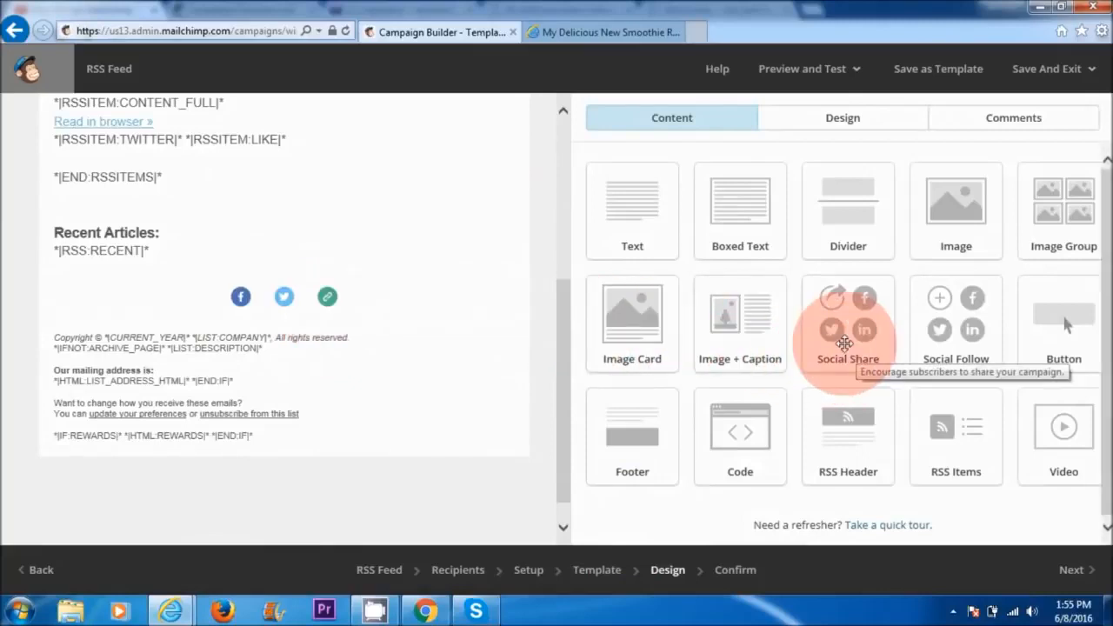
pyautogui.moveTo(845, 344); pyautogui.dragTo(207, 325)
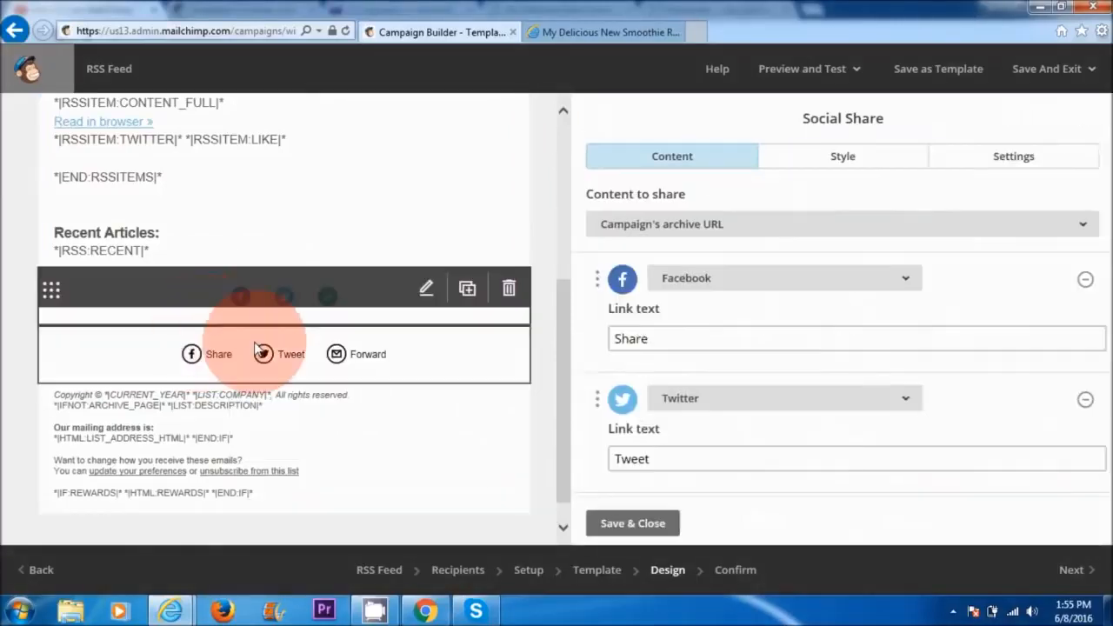
pyautogui.click(641, 522)
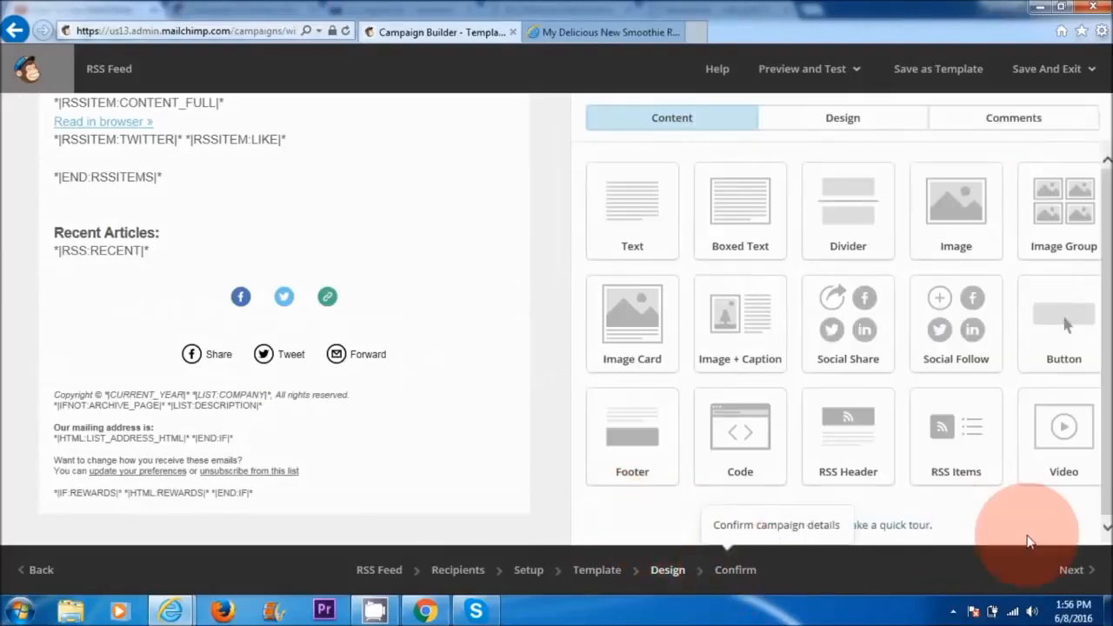
# Step: Continue to the campaign confirmation and start the RSS campaign for the Naturalvita Newsletter list
pyautogui.click(1085, 570)
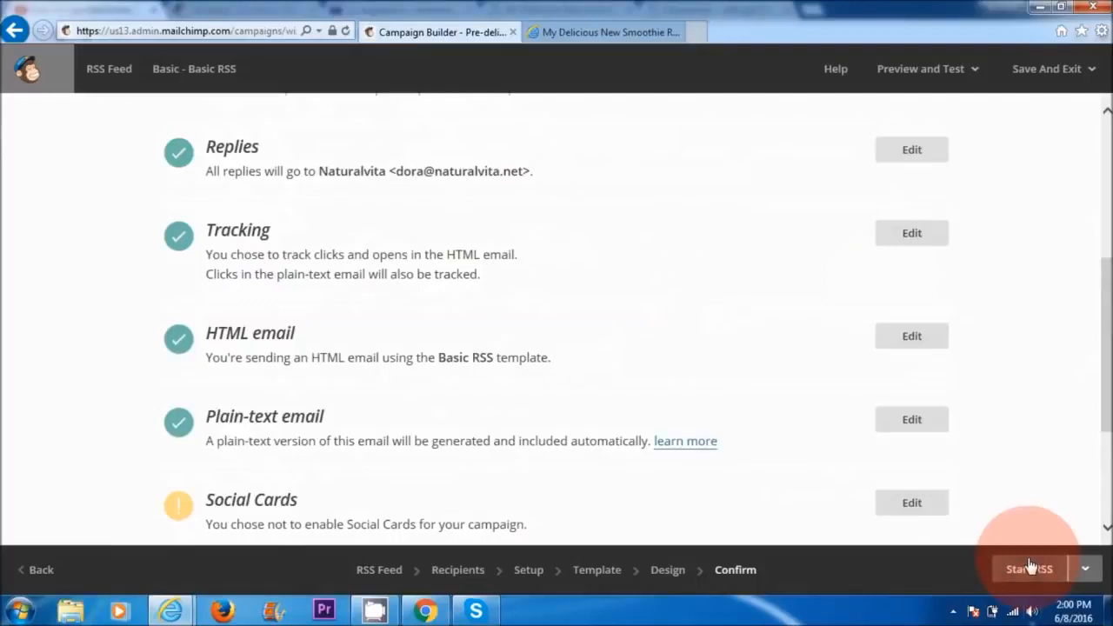
pyautogui.click(1029, 568)
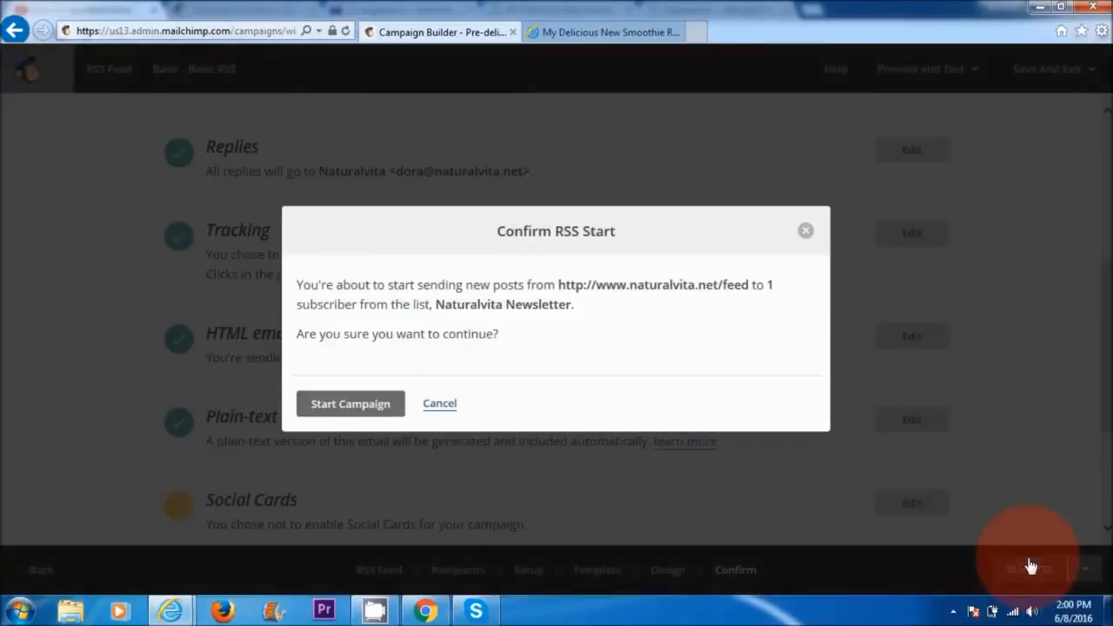
pyautogui.click(365, 407)
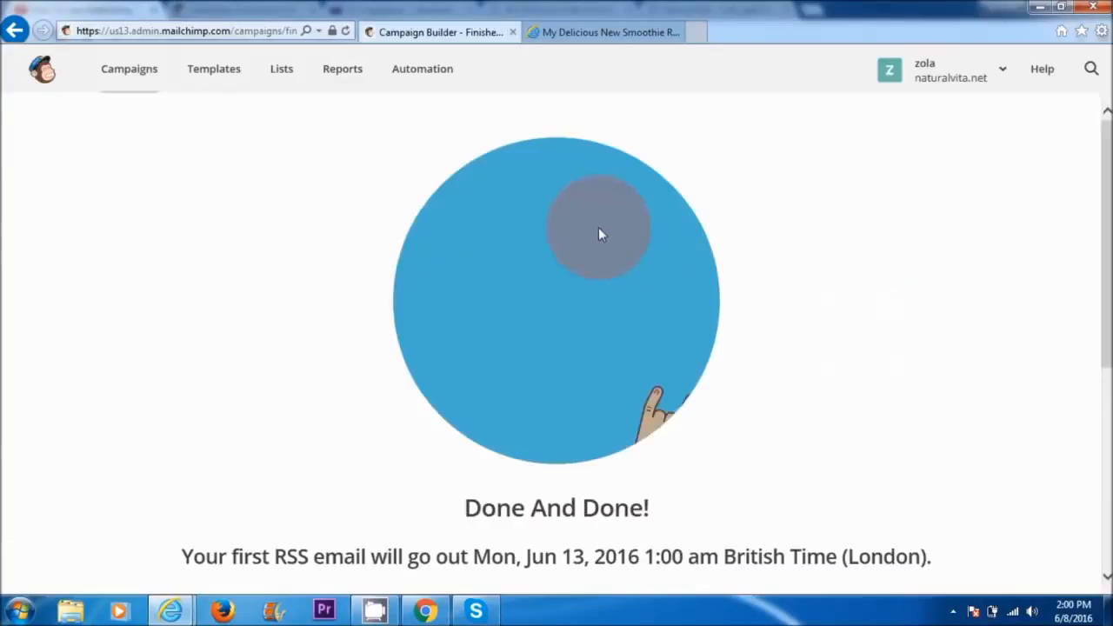
# Step: Open the campaigns overview and check the RSS Feed campaign's status and sending schedule
pyautogui.click(128, 68)
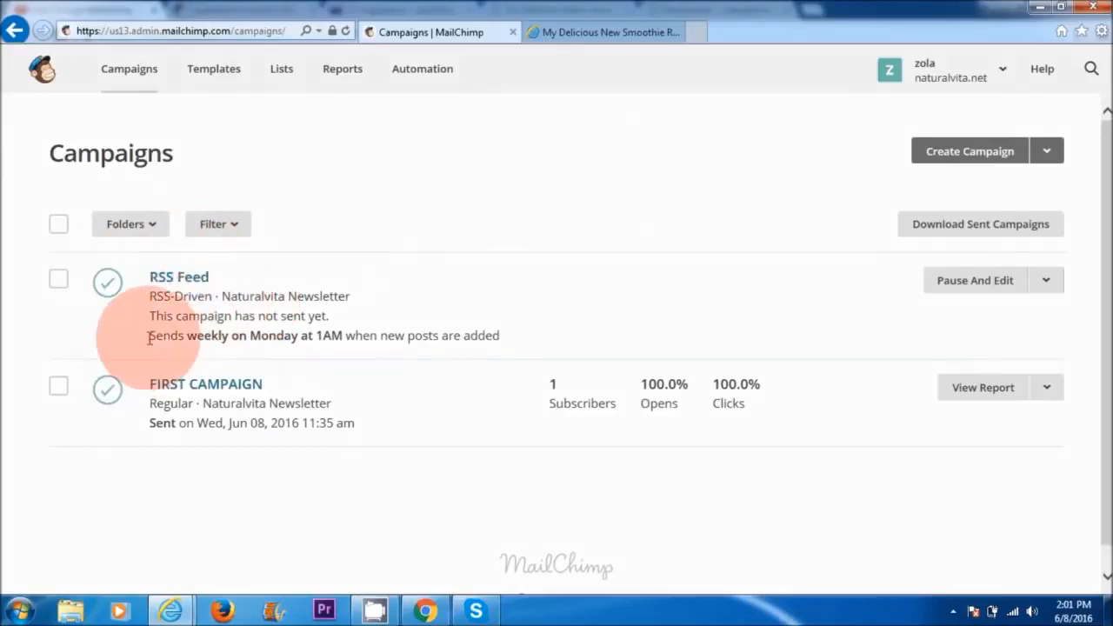
pyautogui.click(172, 278)
pyautogui.click(330, 391)
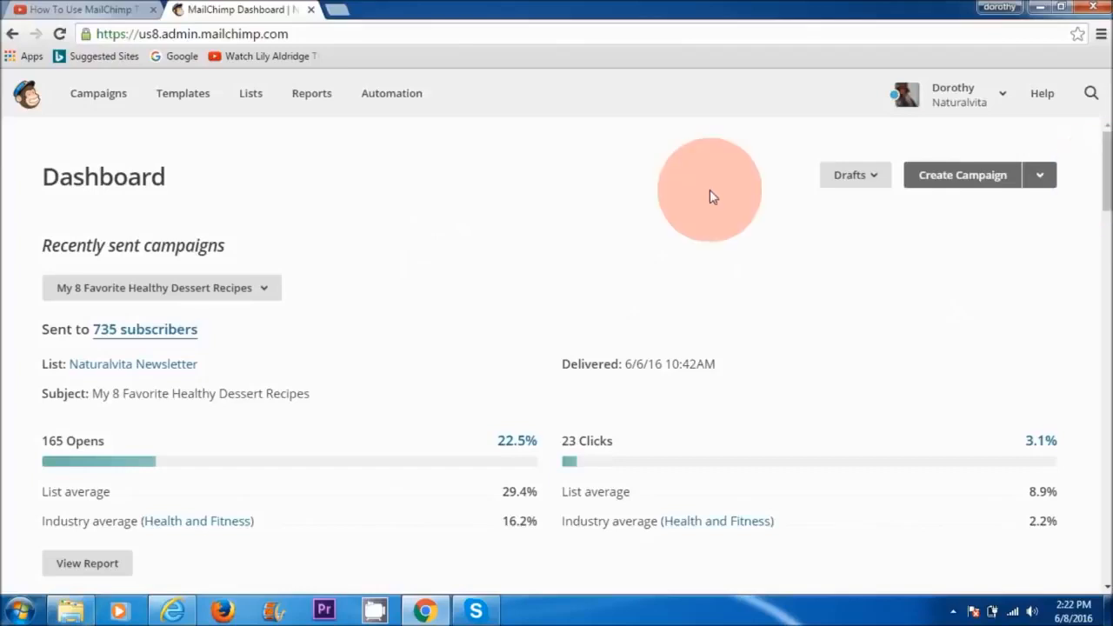
# Step: Examine the dashboard and the list of subscribers who opened the "My 8 Favorite Healthy Dessert Recipes" campaign
pyautogui.moveTo(42, 217); pyautogui.dragTo(42, 187)
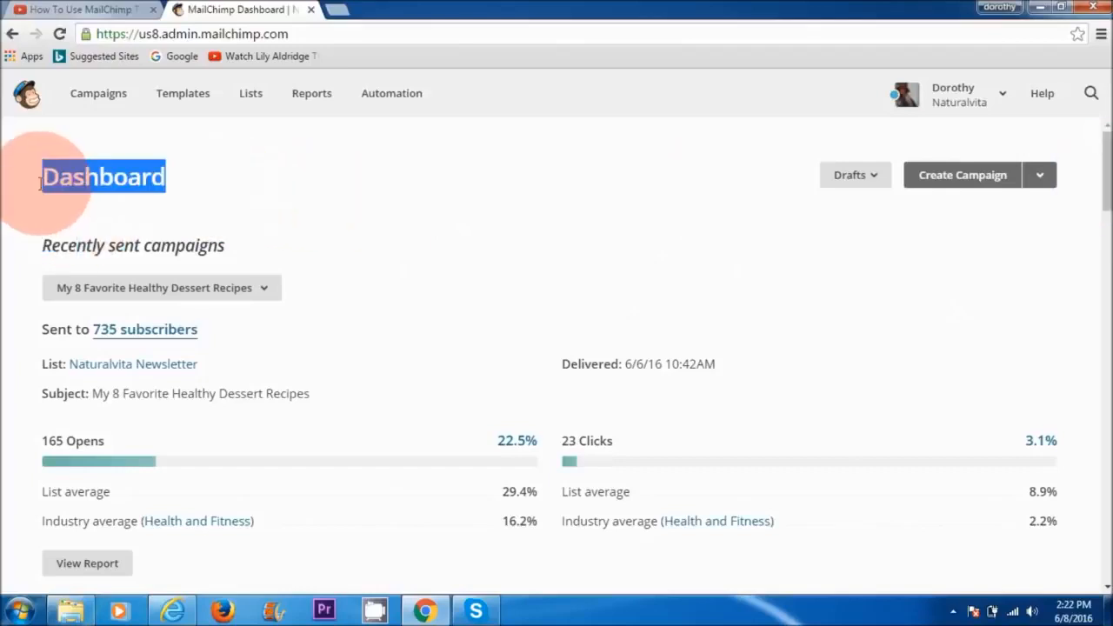
pyautogui.scroll(-1, 525, 319)
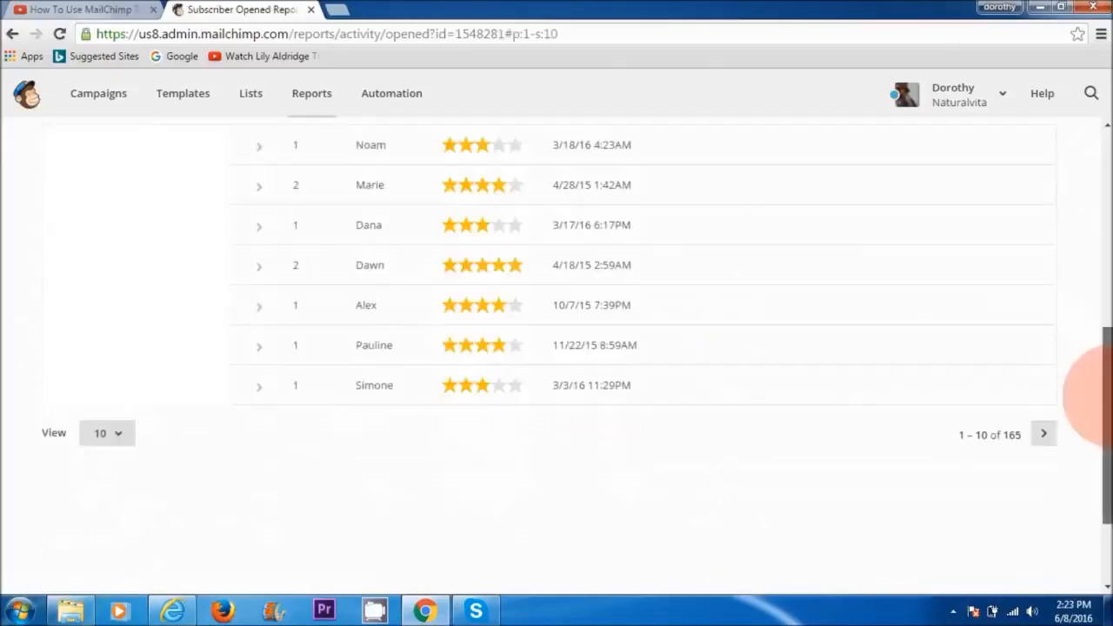
pyautogui.moveTo(1108, 399); pyautogui.dragTo(1109, 332)
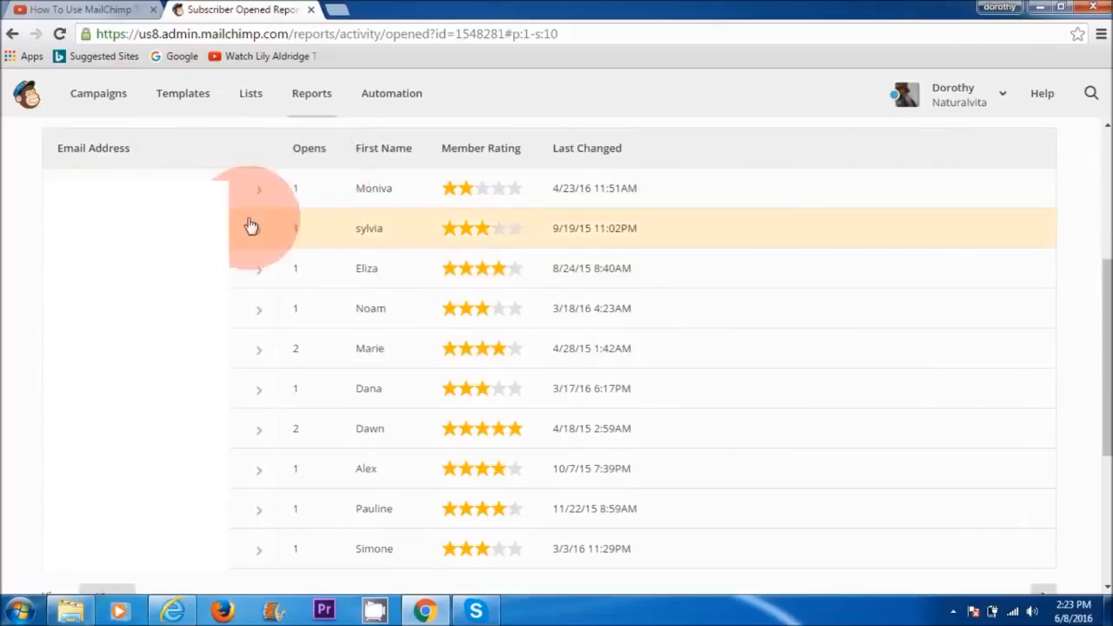
pyautogui.moveTo(1105, 372); pyautogui.dragTo(1104, 218)
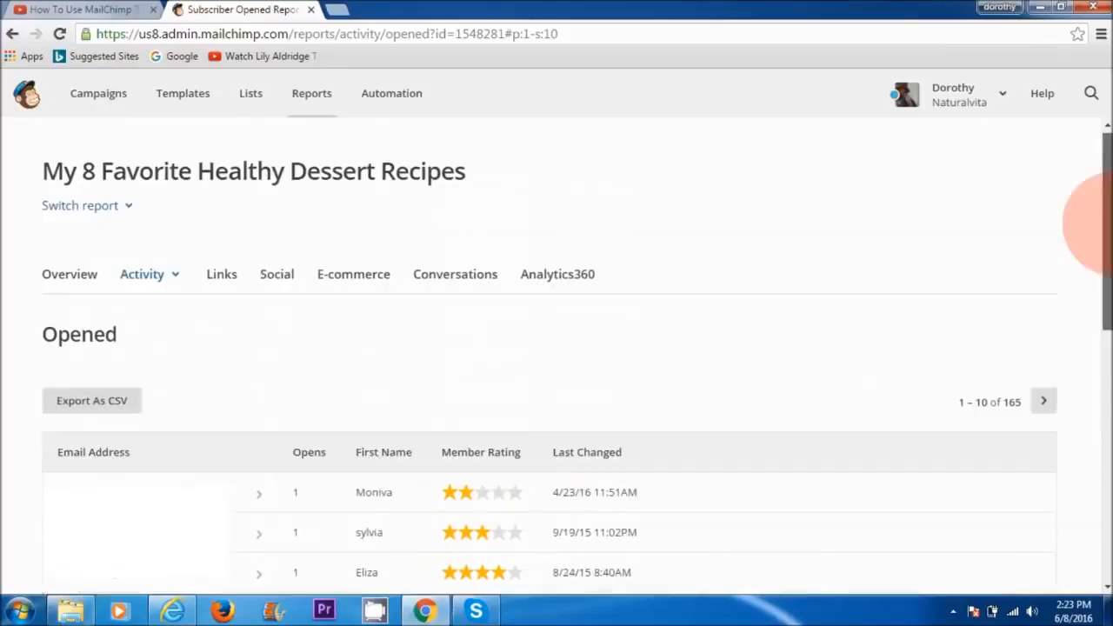
# Step: Look over the report's subscriber activity options, then return to the dashboard and review the campaign statistics and list growth
pyautogui.click(142, 280)
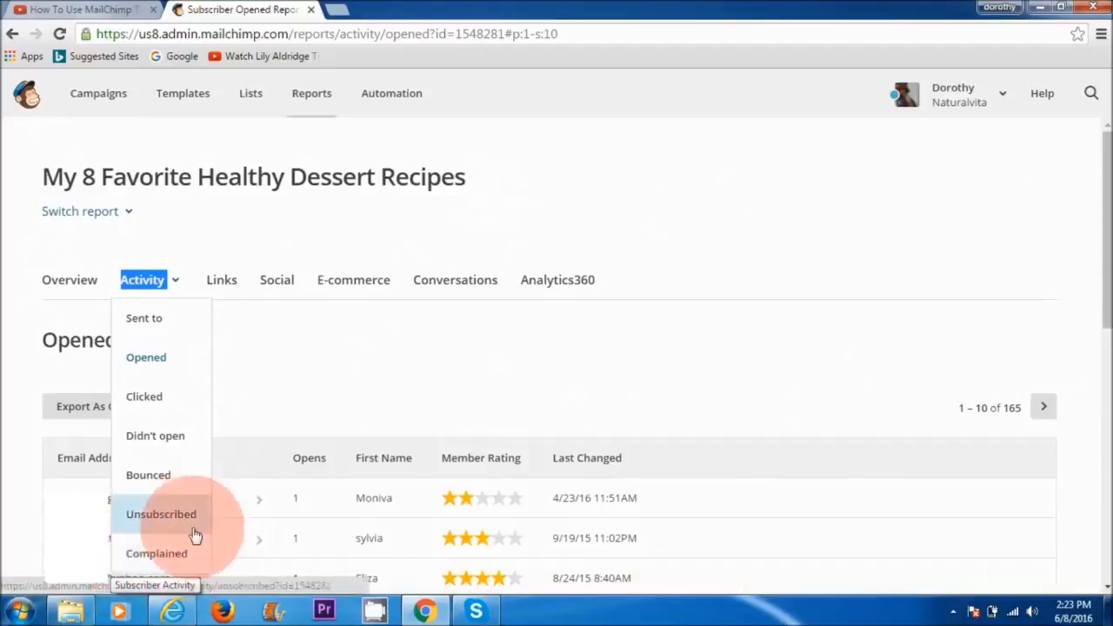
pyautogui.click(303, 363)
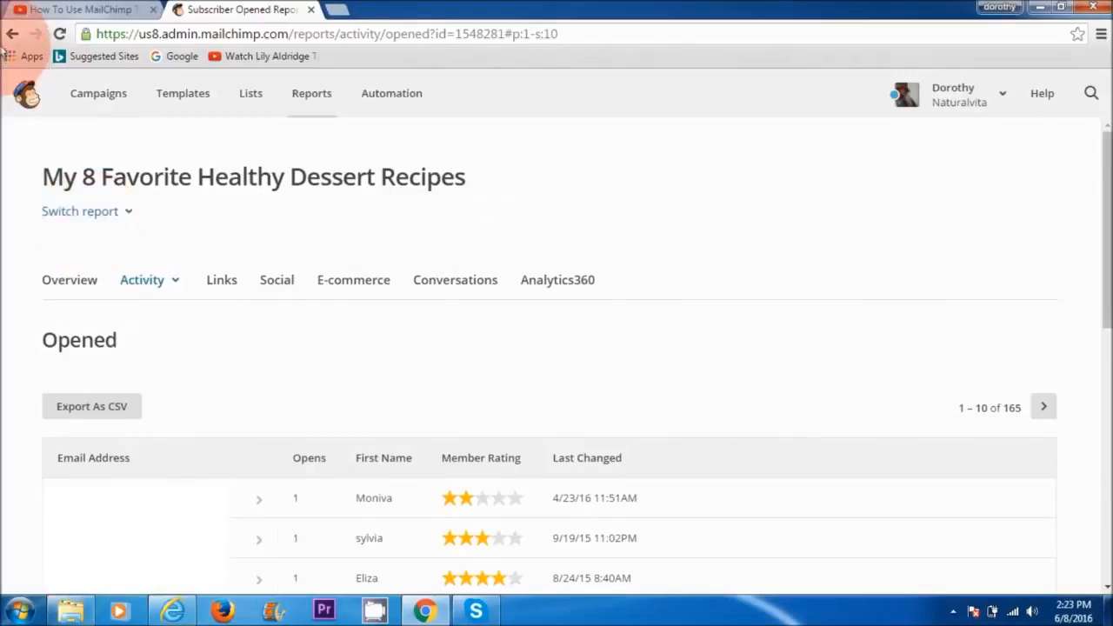
pyautogui.scroll(-5, 1092, 218)
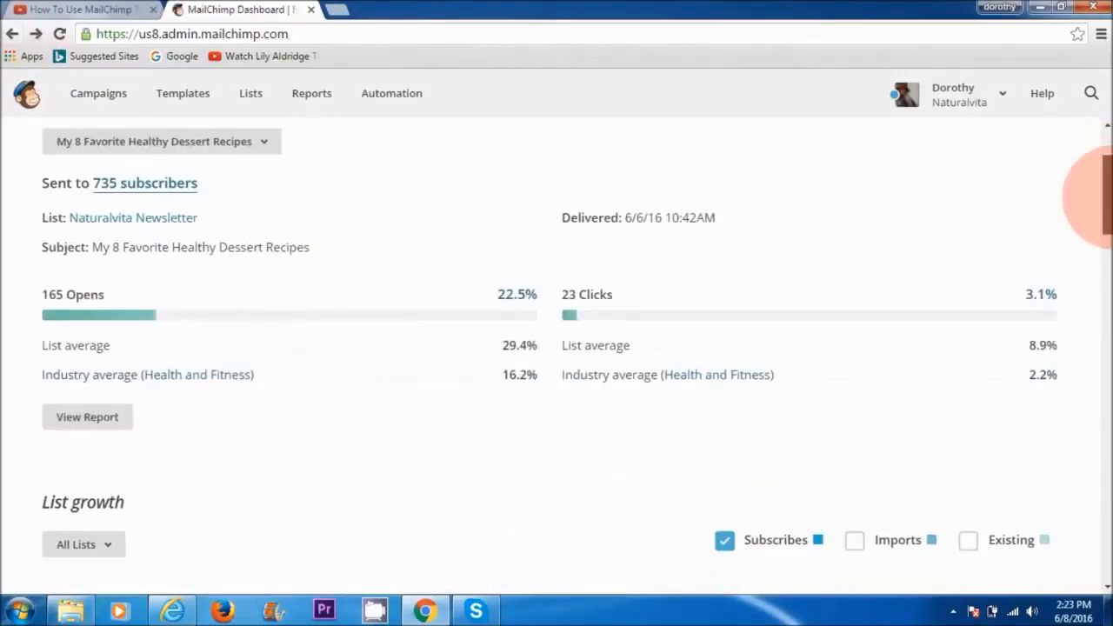
# Step: Review the Top 5 campaigns by opens on the MailChimp dashboard
pyautogui.scroll(-1, 1098, 242)
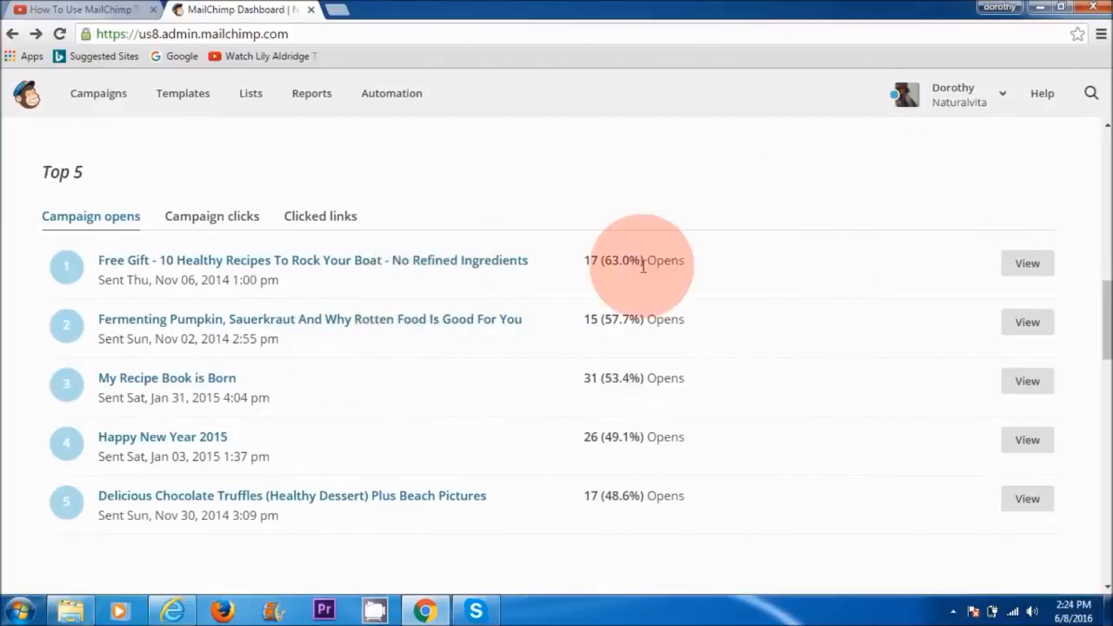
pyautogui.moveTo(1103, 318); pyautogui.dragTo(1093, 169)
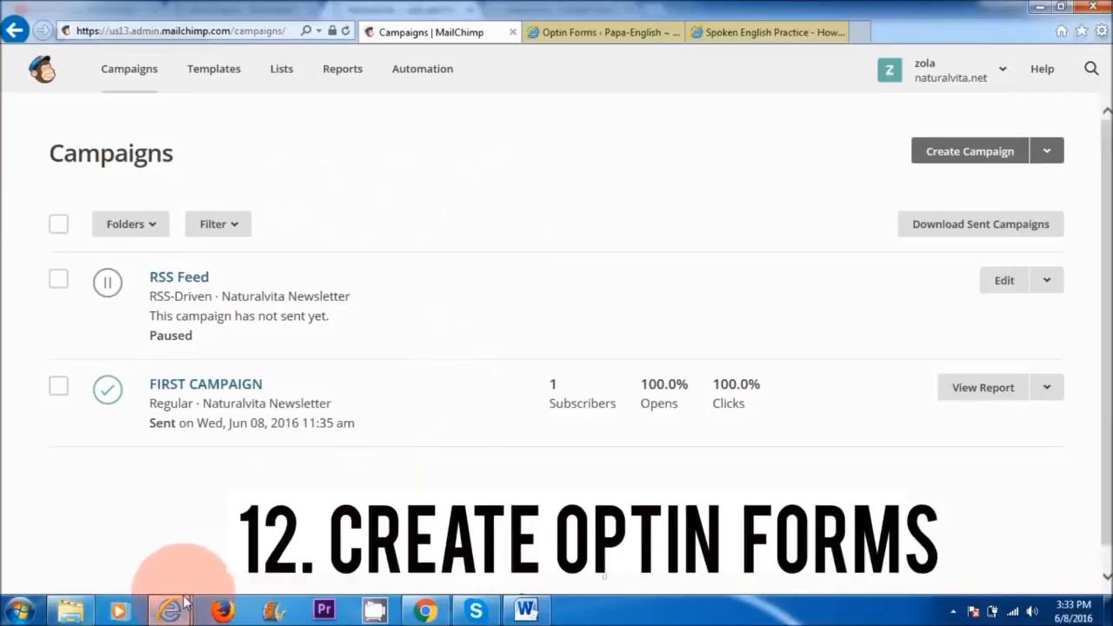
# Step: Switch to Internet Explorer and examine the newsletter opt-in form below the Papa-English Spoken English Practice post
pyautogui.moveTo(184, 602)
pyautogui.click(467, 530)
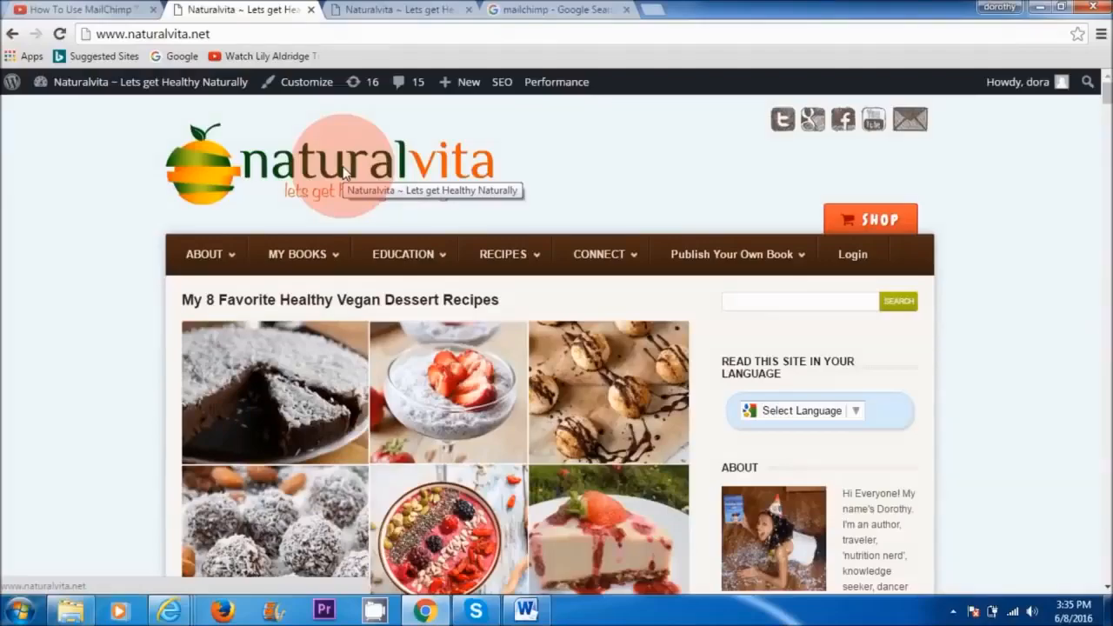
# Step: Switch to the Naturalvita WordPress dashboard in Chrome and search the plugin directory for "optin form"
pyautogui.moveTo(200, 82)
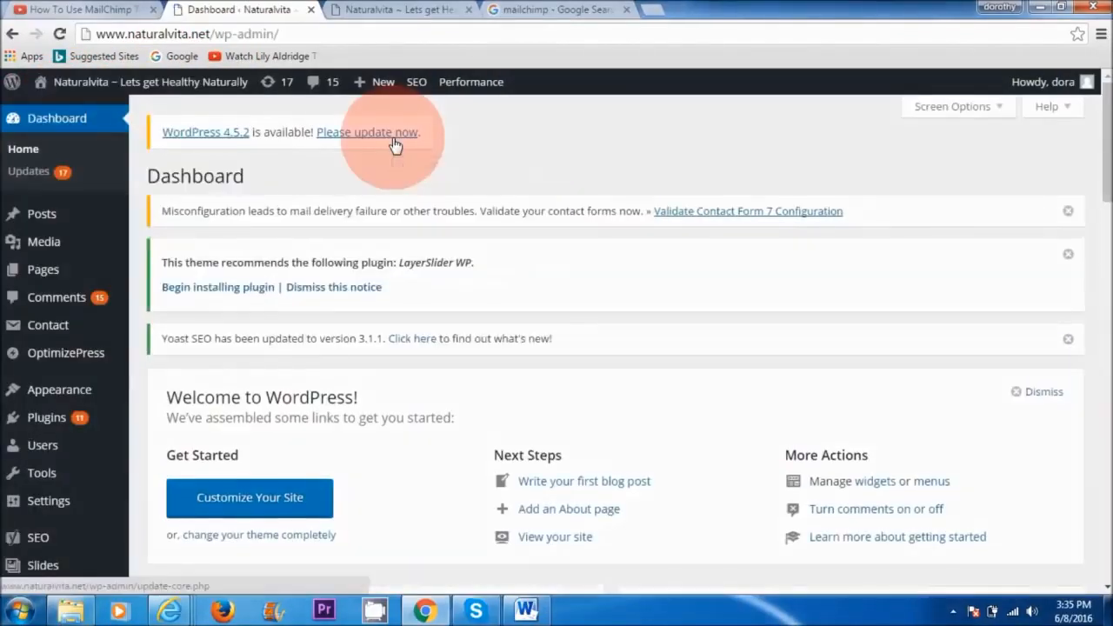
pyautogui.moveTo(78, 418)
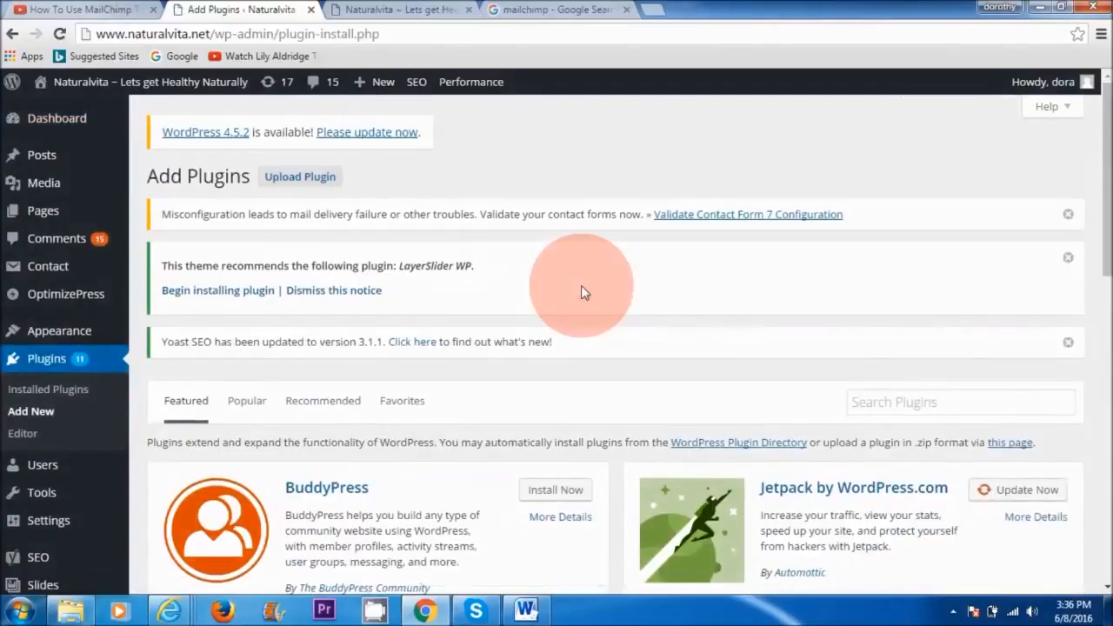
pyautogui.click(893, 404)
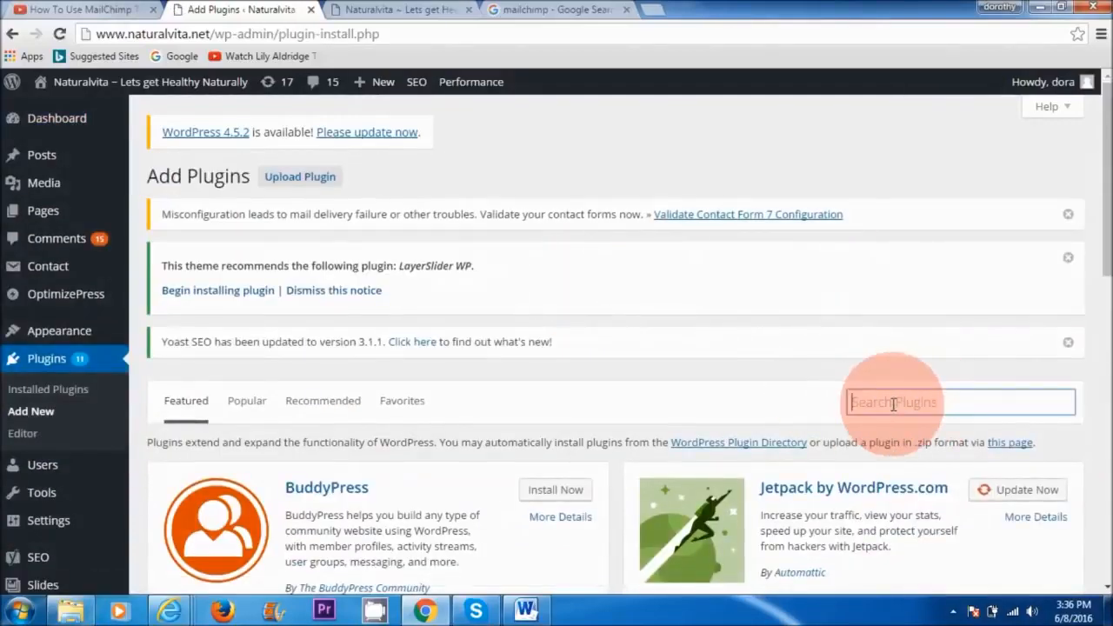
pyautogui.write('optin form')
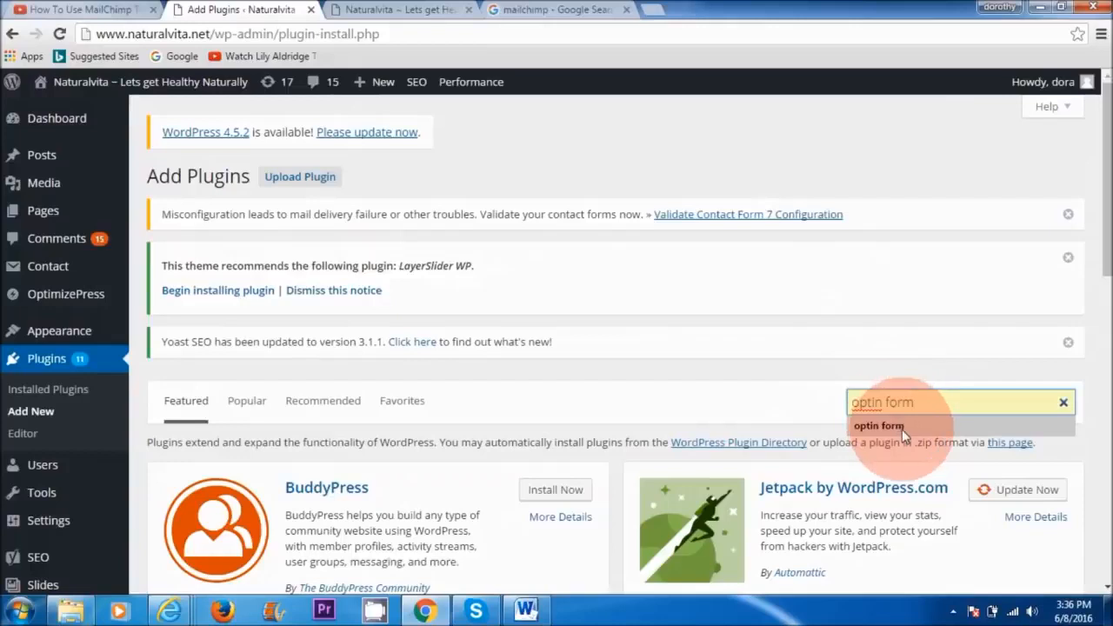
pyautogui.click(902, 429)
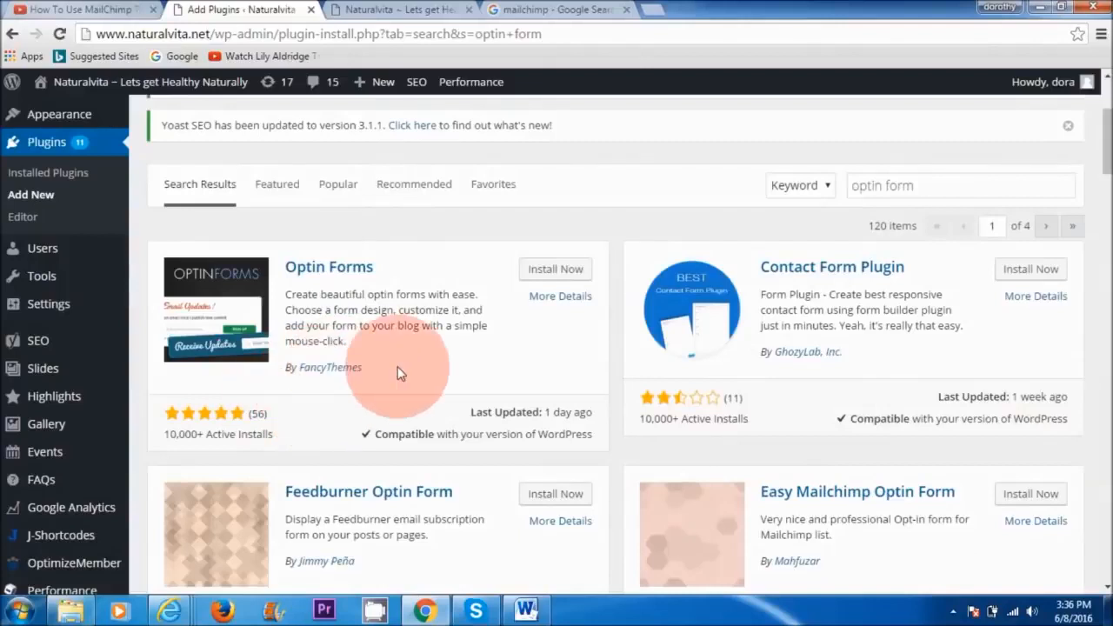
# Step: Install and activate the Optin Forms plugin by FancyThemes, and open its settings
pyautogui.click(562, 277)
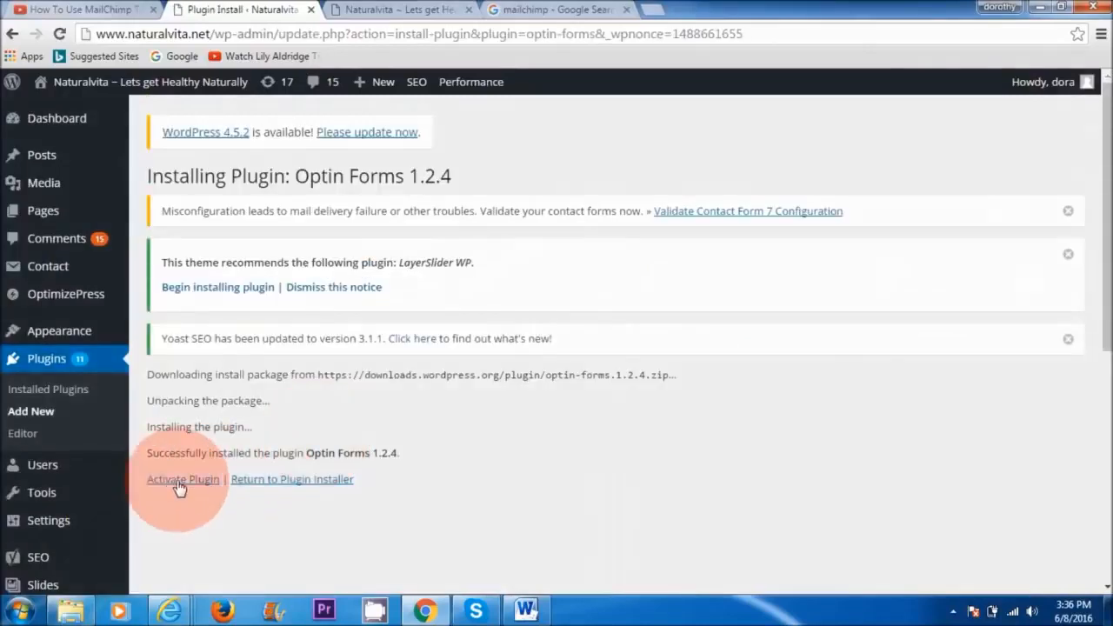
pyautogui.click(177, 482)
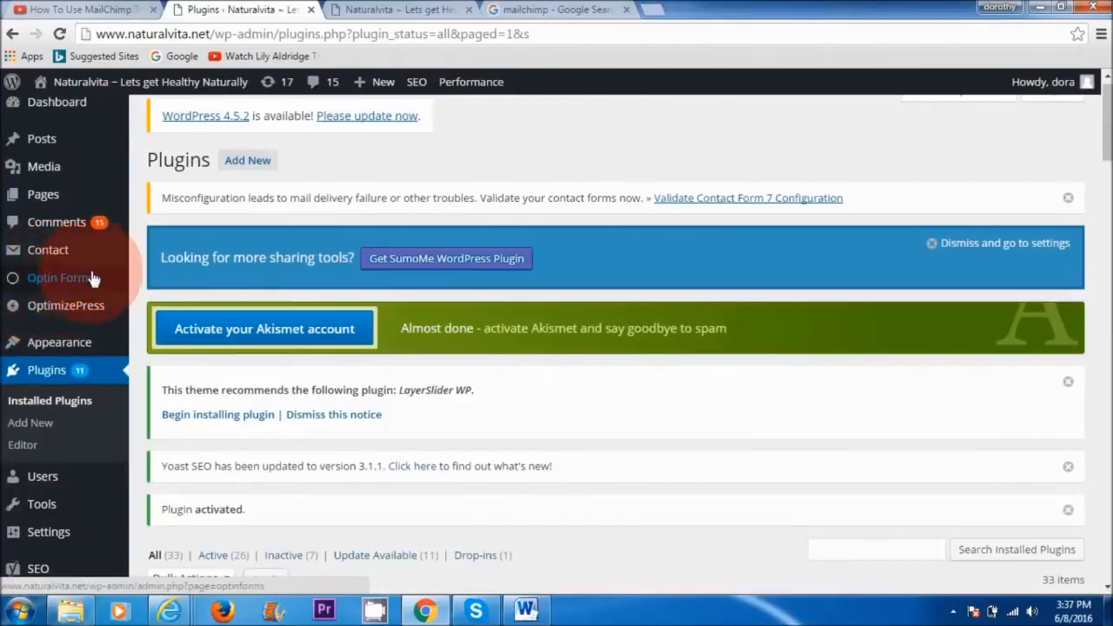
pyautogui.click(76, 277)
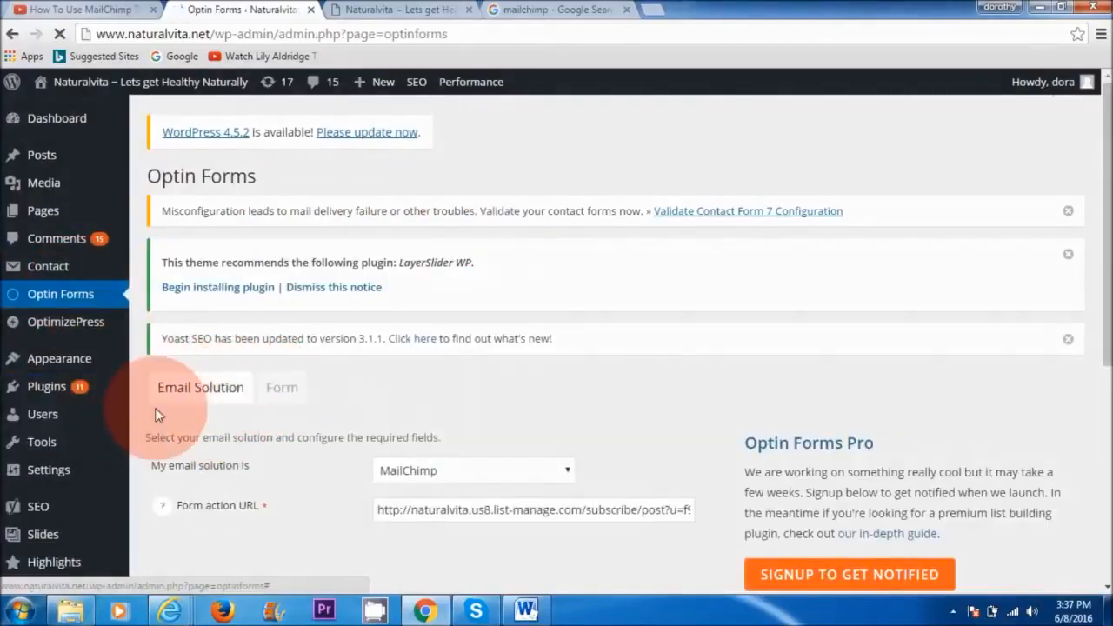
# Step: Choose MailChimp as the email solution in Optin Forms and clear the existing form action URL
pyautogui.click(283, 393)
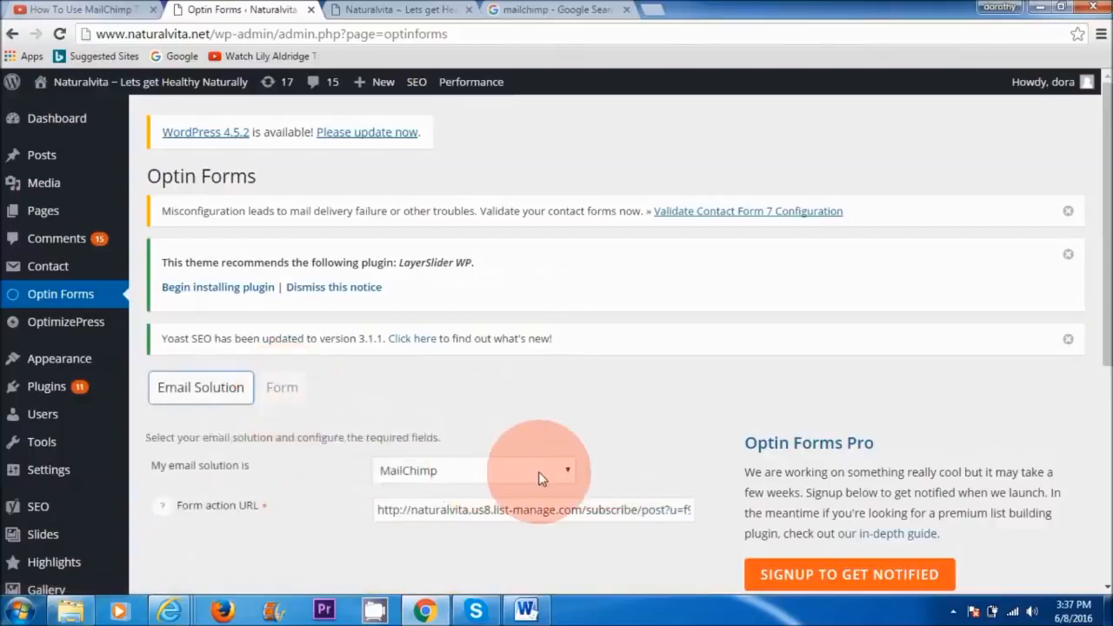
pyautogui.click(569, 470)
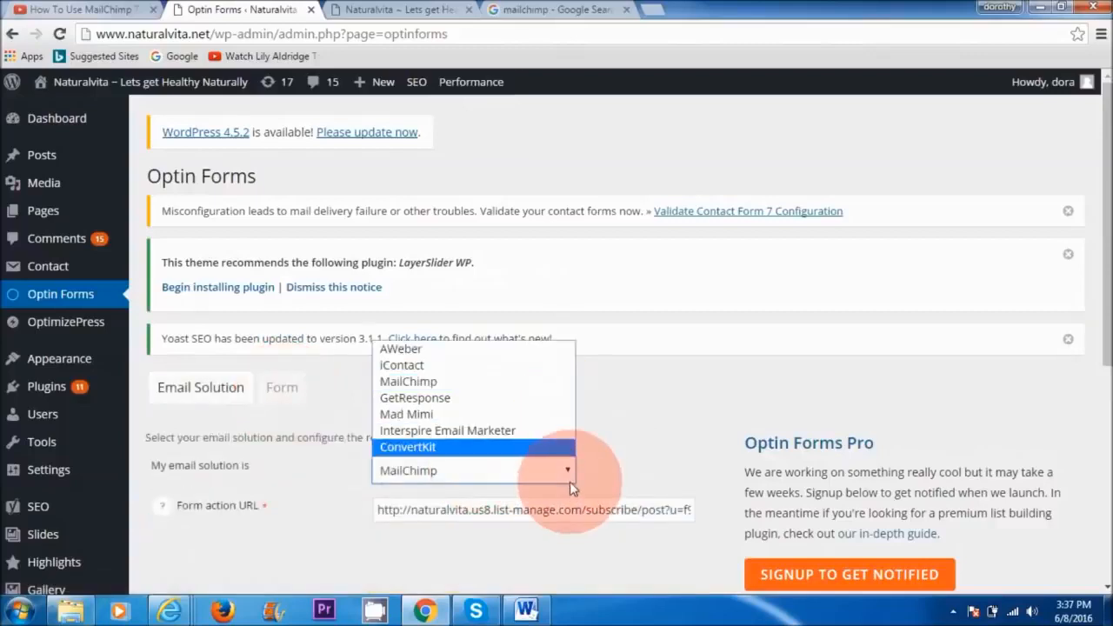
pyautogui.click(469, 391)
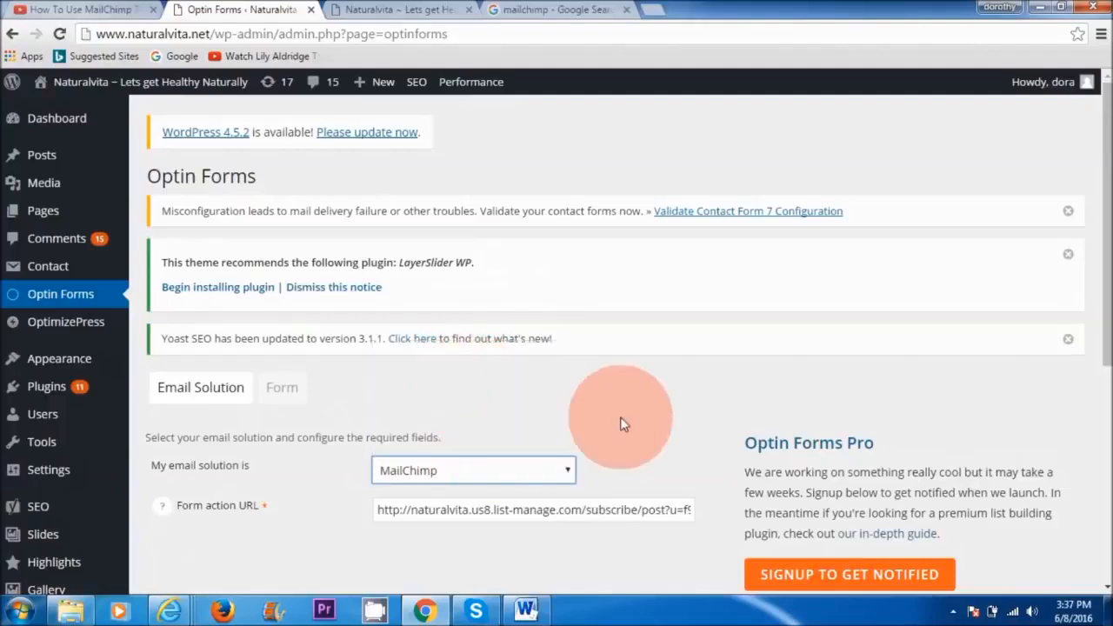
pyautogui.scroll(-2, 1091, 222)
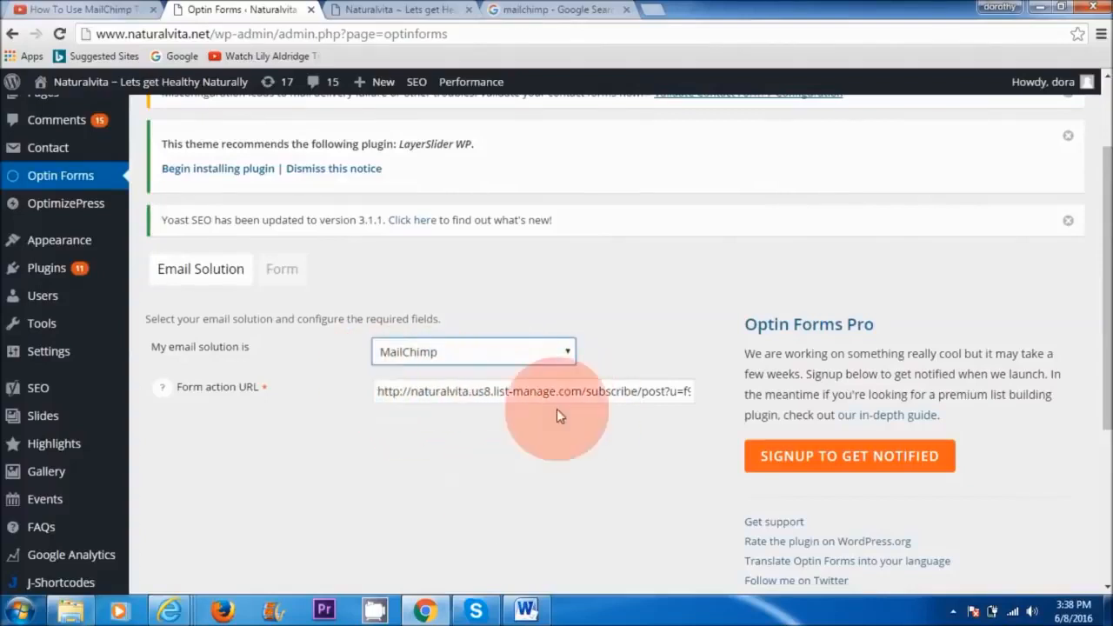
pyautogui.click(521, 397)
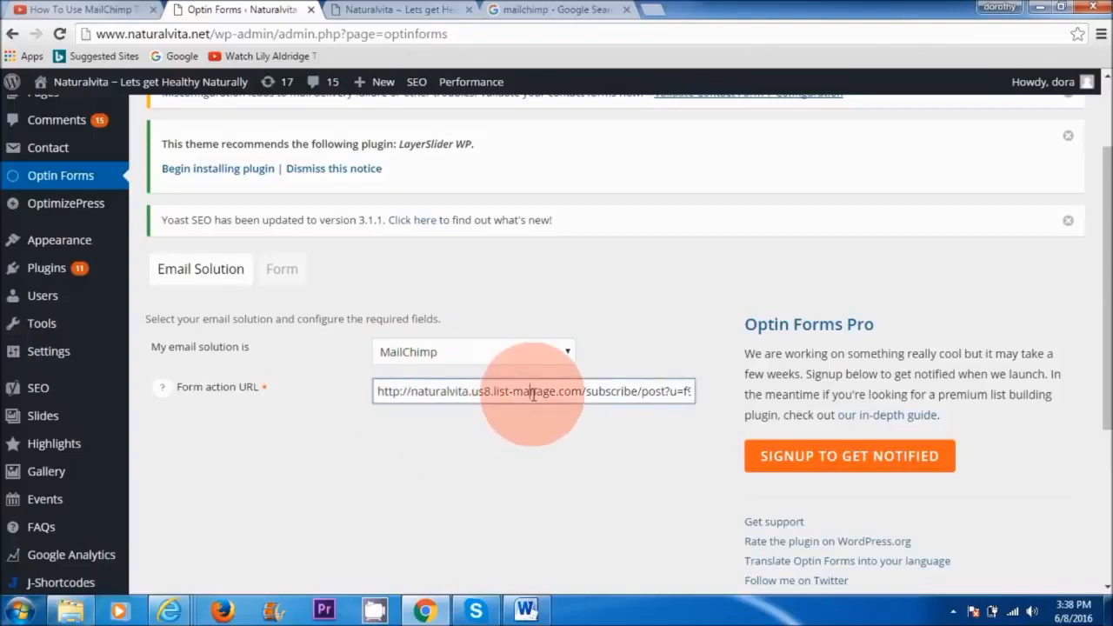
pyautogui.hotkey('ctrl', 'a')
pyautogui.press('BackSpace')
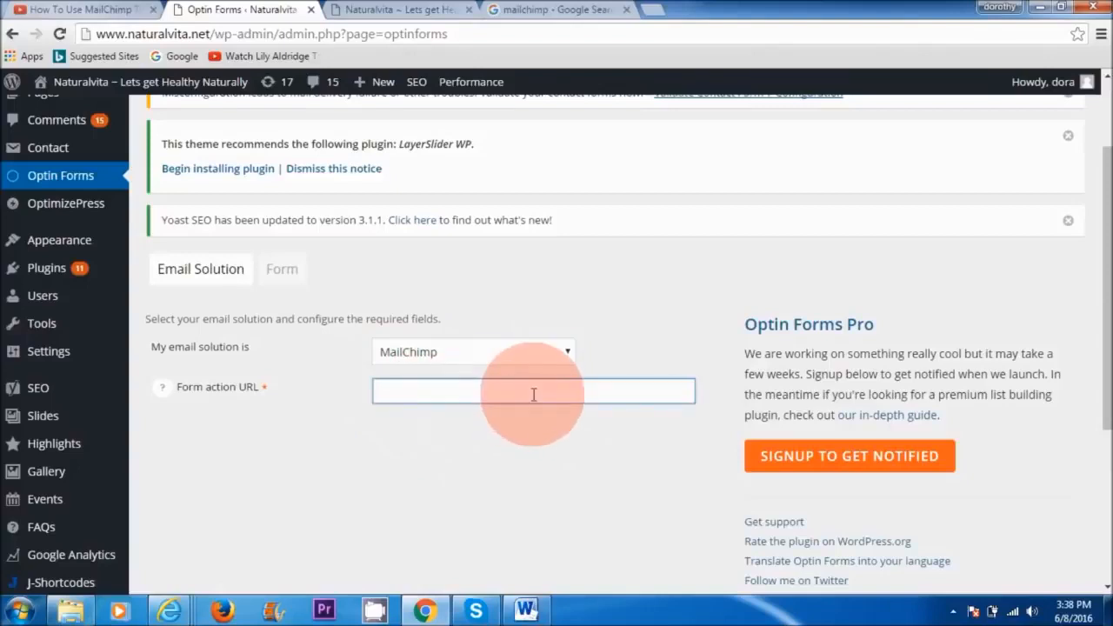
# Step: Switch to MailChimp in Internet Explorer and bring up the Naked embedded form code for the Naturalvita Newsletter list
pyautogui.click(174, 611)
pyautogui.click(139, 523)
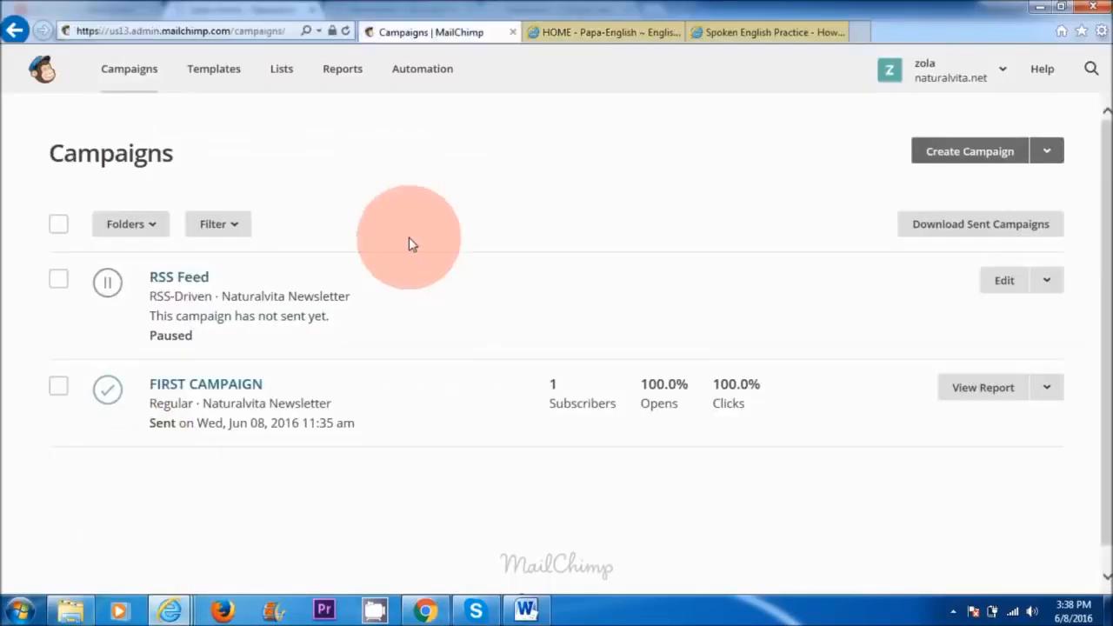
pyautogui.click(280, 69)
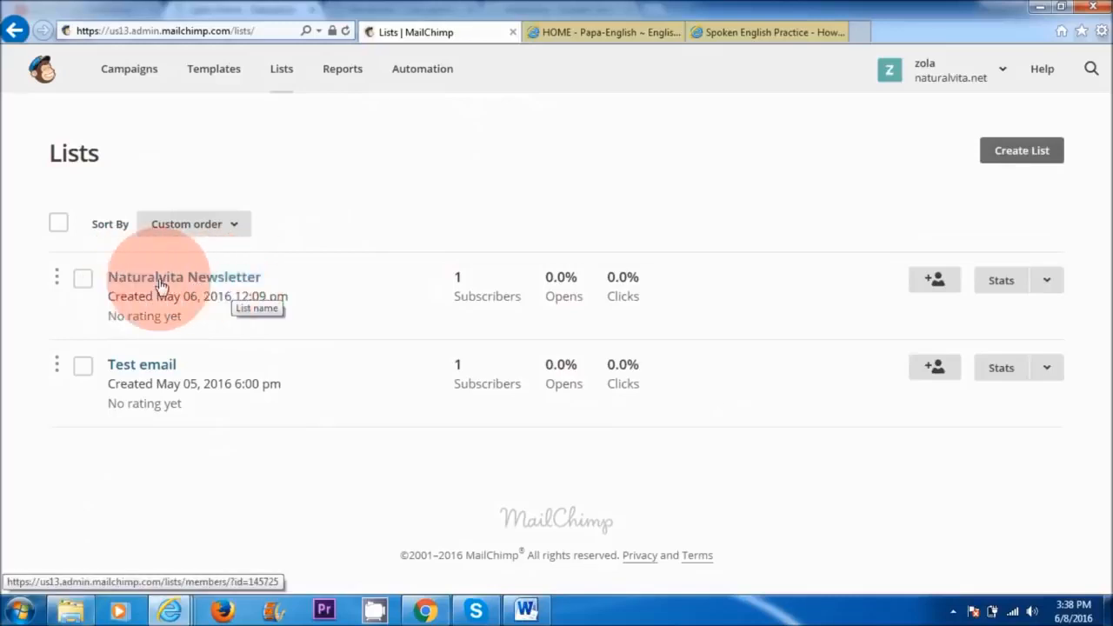
pyautogui.click(189, 278)
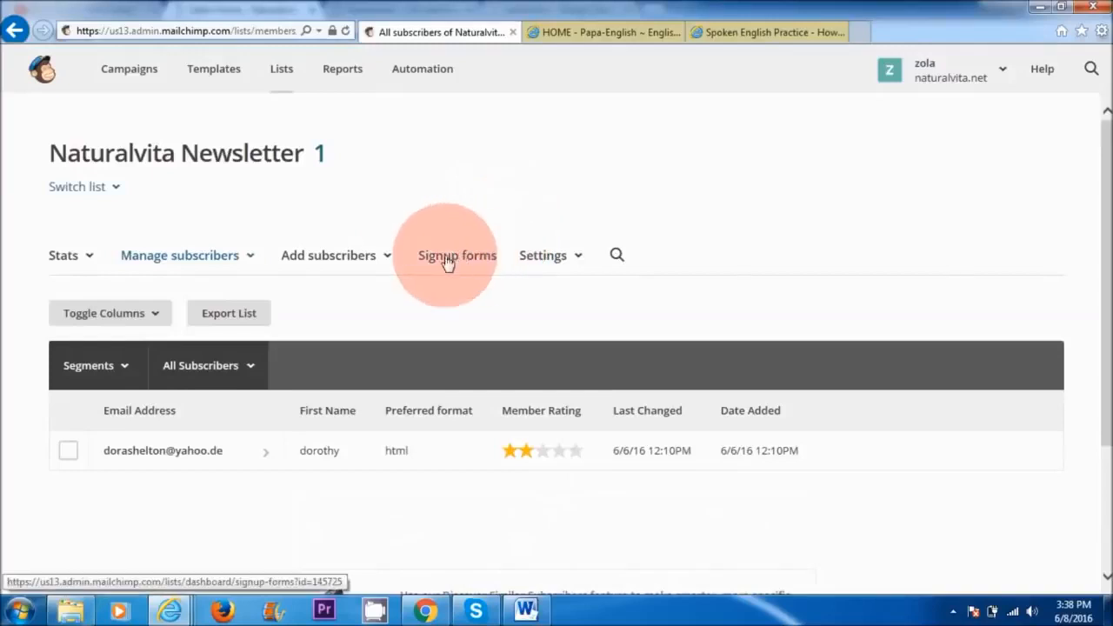
pyautogui.click(487, 262)
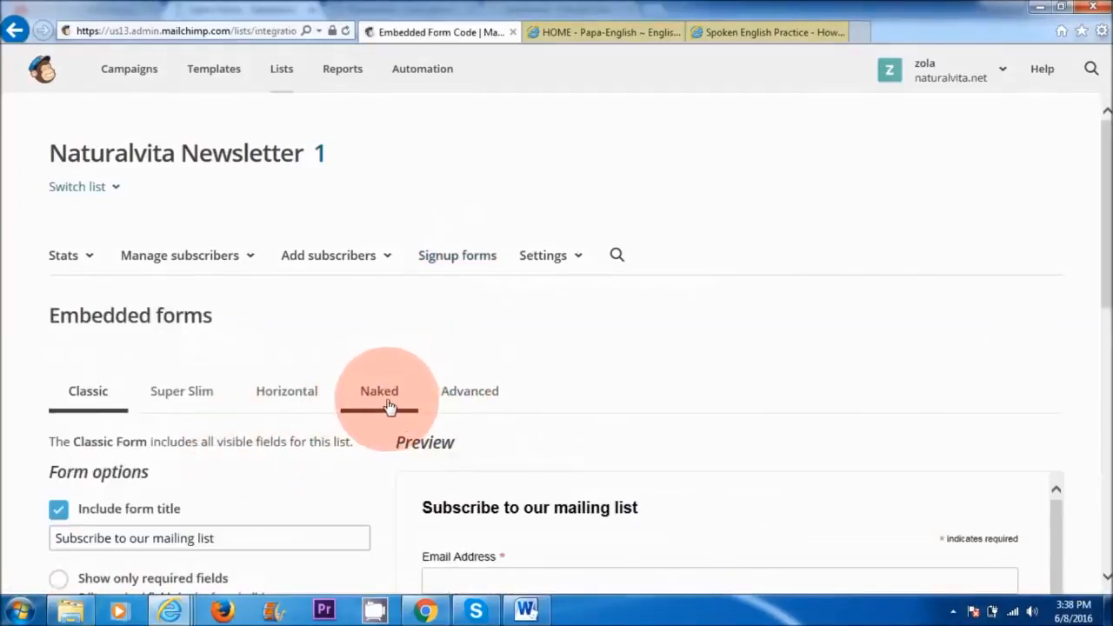
pyautogui.click(388, 402)
pyautogui.moveTo(1104, 218); pyautogui.dragTo(1095, 393)
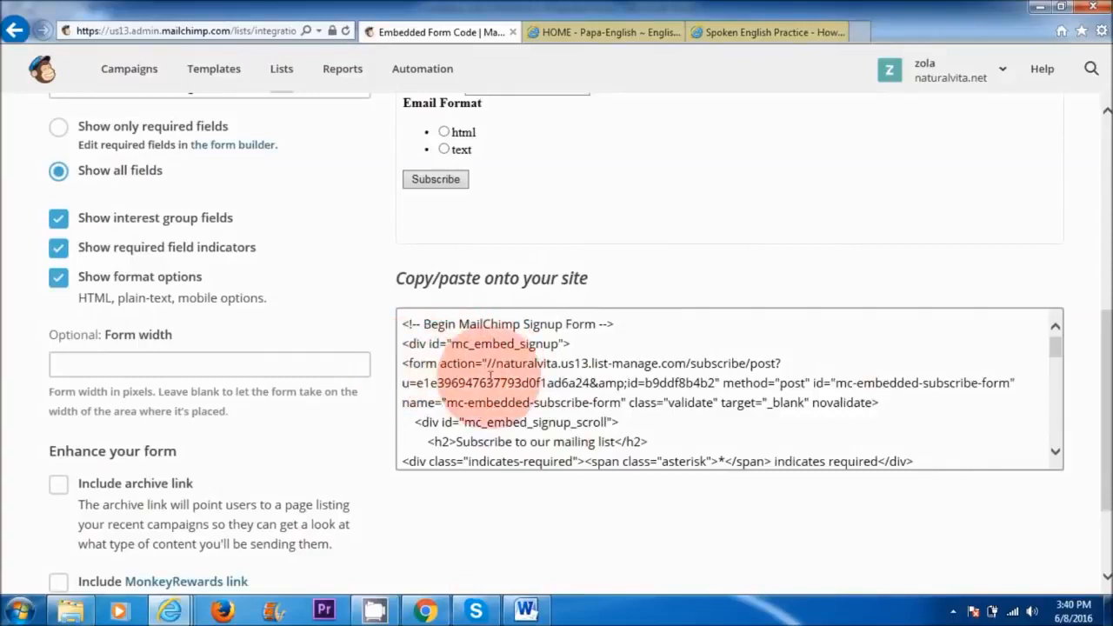
# Step: Copy the embedded signup form code that contains the form action URL
pyautogui.moveTo(476, 364); pyautogui.dragTo(718, 383)
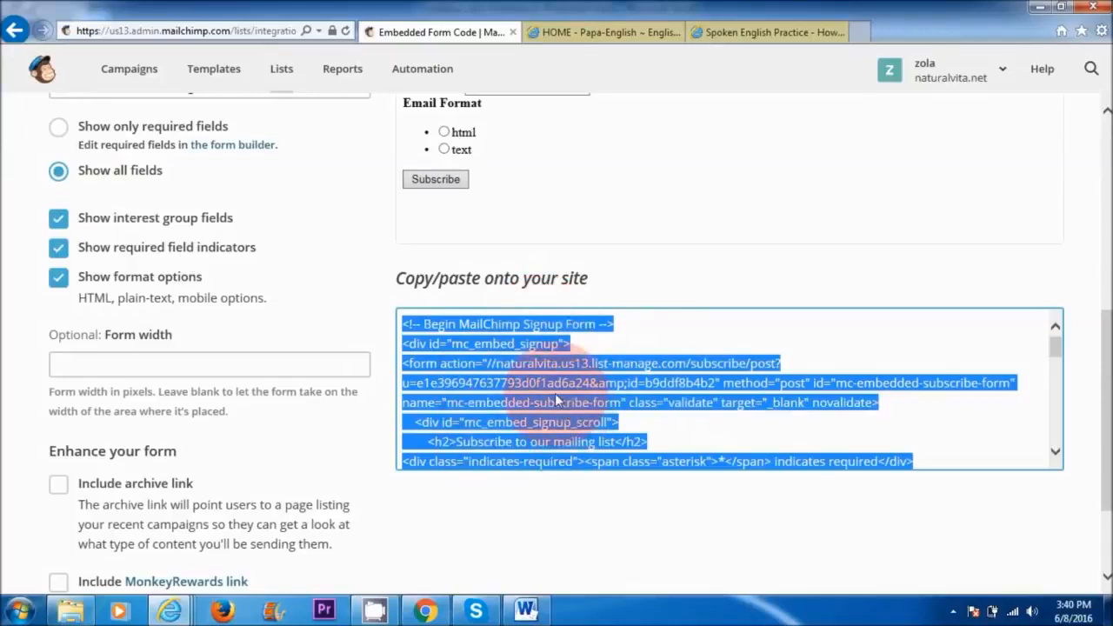
pyautogui.rightClick(555, 393)
pyautogui.click(574, 448)
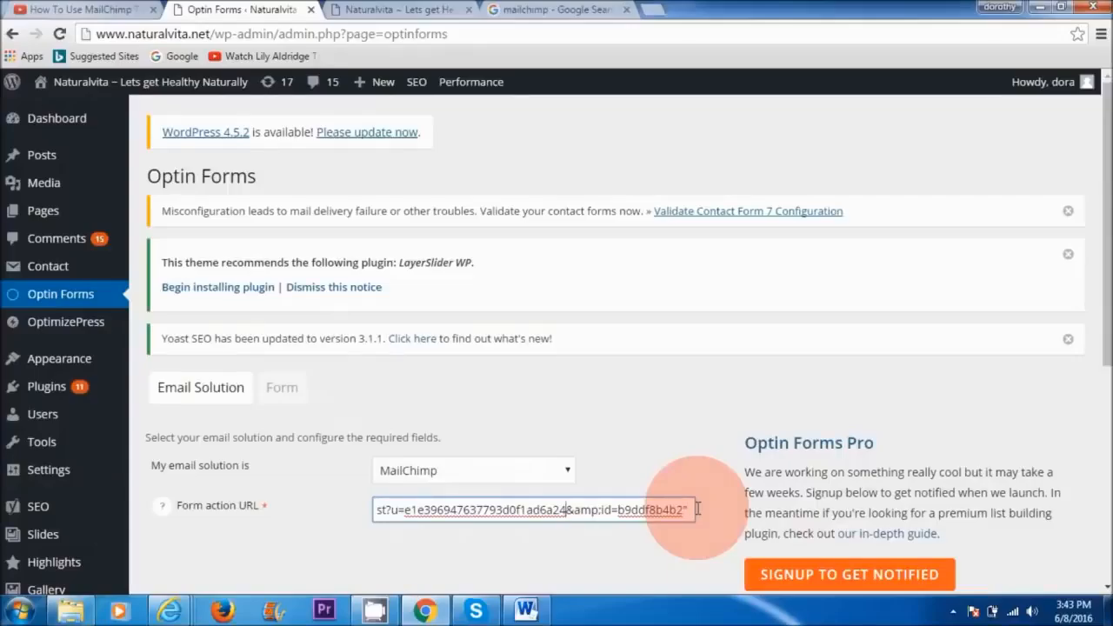
# Step: Clean up the form action URL in the Optin Forms email solution settings so it holds only the MailChimp list's address
pyautogui.press('Left')
pyautogui.press('Left')
pyautogui.press('Left')
pyautogui.press('Left')
pyautogui.press('Left')
pyautogui.press('Left')
pyautogui.press('Left')
pyautogui.press('Left')
pyautogui.press('Left')
pyautogui.press('Left')
pyautogui.press('Left')
pyautogui.press('Left')
pyautogui.press('Left')
pyautogui.press('Left')
pyautogui.press('Left')
pyautogui.press('Left')
pyautogui.press('Left')
pyautogui.press('Left')
pyautogui.press('Left')
pyautogui.press('Left')
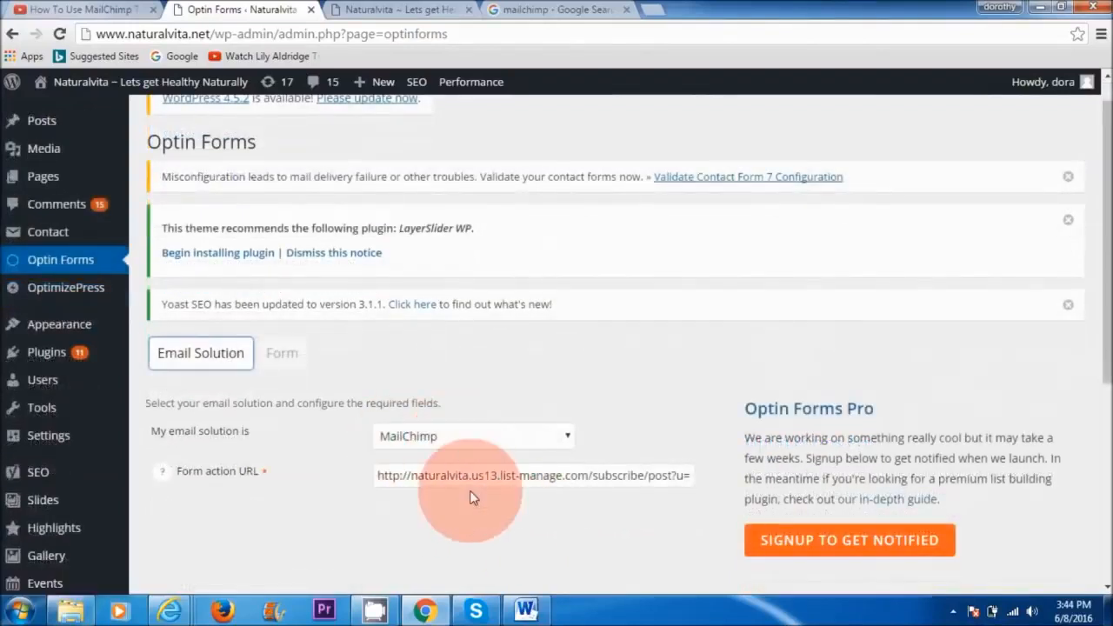
# Step: Open the Optin Forms form settings and preview form designs 01, 02 and 03
pyautogui.click(276, 355)
pyautogui.moveTo(1106, 287); pyautogui.dragTo(1106, 360)
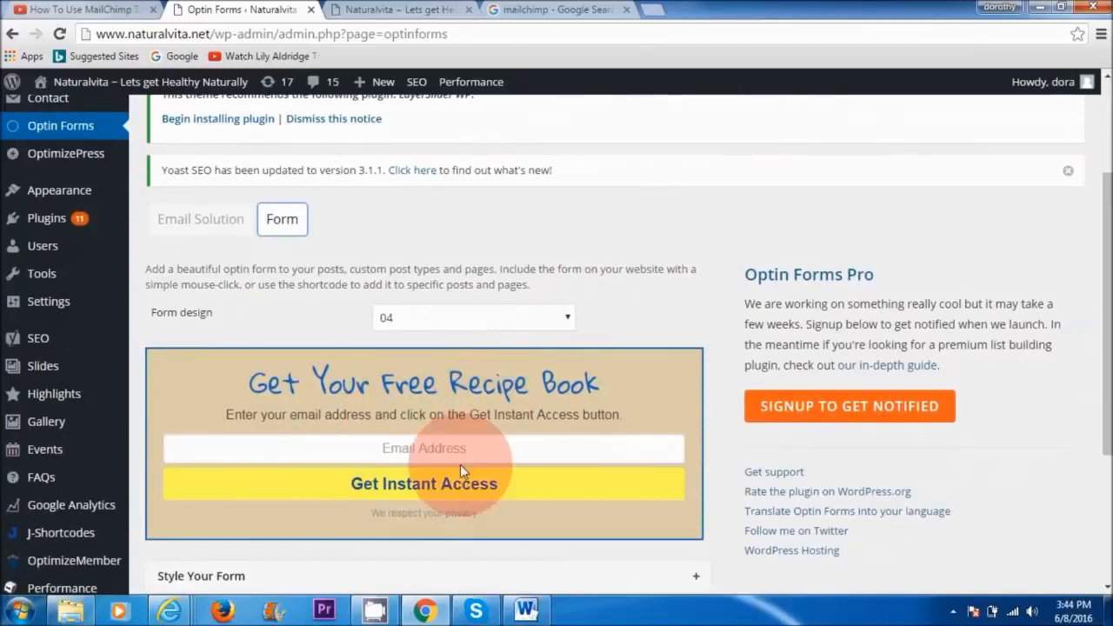
pyautogui.click(565, 320)
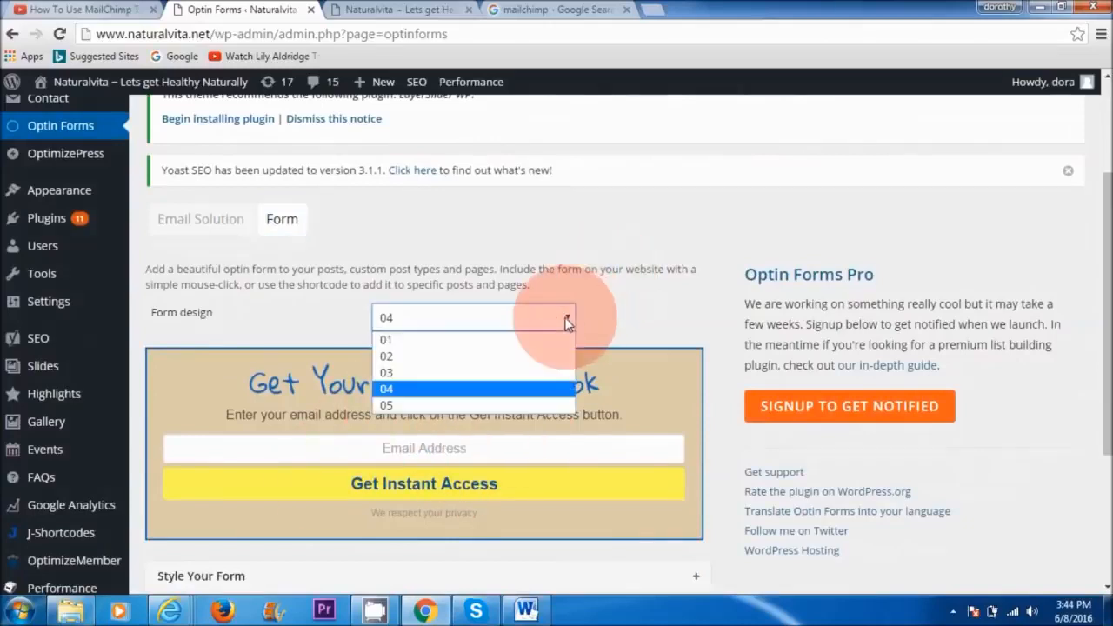
pyautogui.click(461, 340)
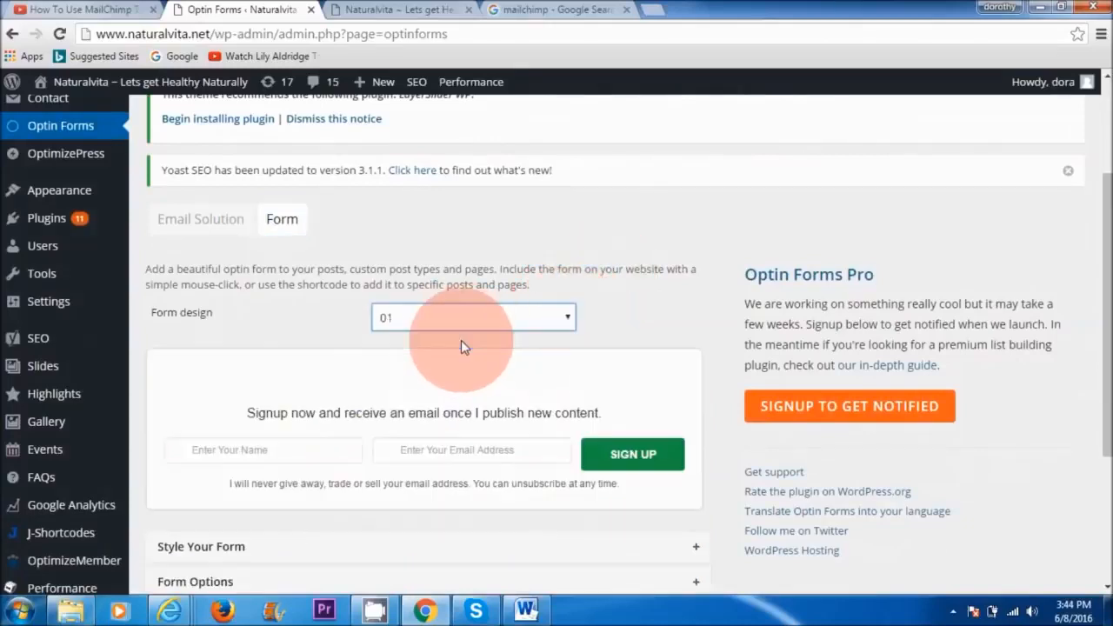
pyautogui.click(571, 322)
pyautogui.click(521, 359)
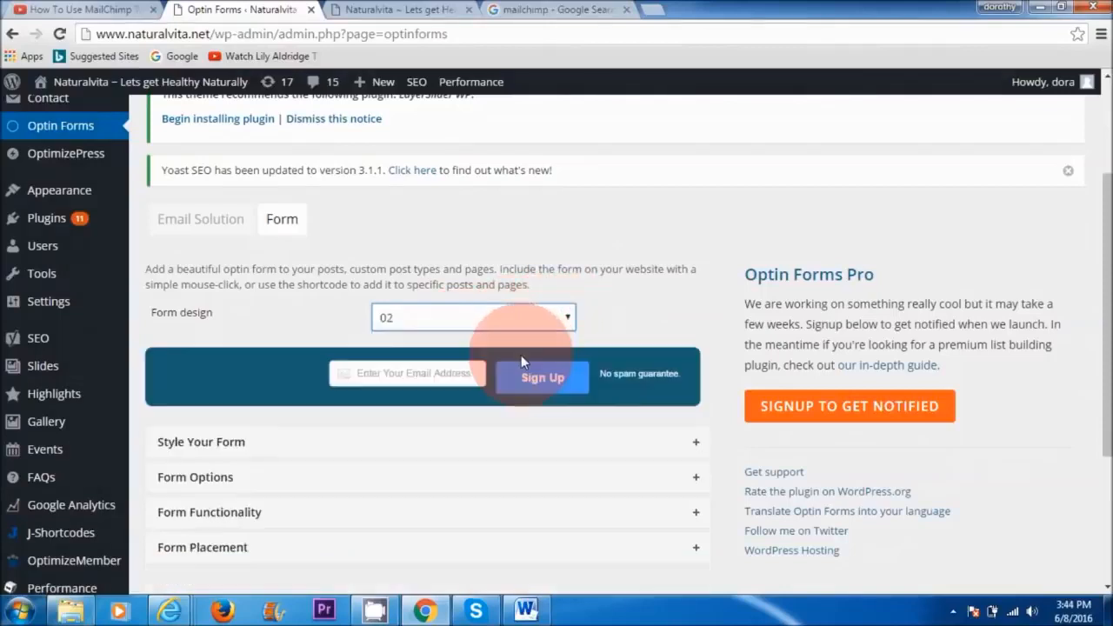
pyautogui.click(569, 320)
pyautogui.click(524, 374)
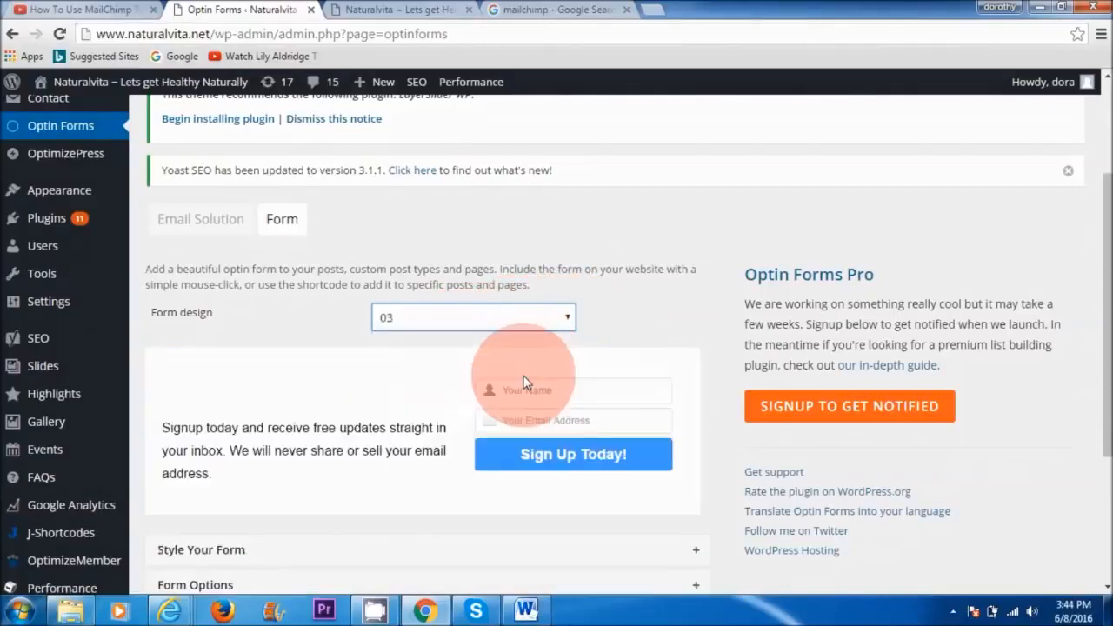
# Step: Set the opt-in form design to 05
pyautogui.click(566, 319)
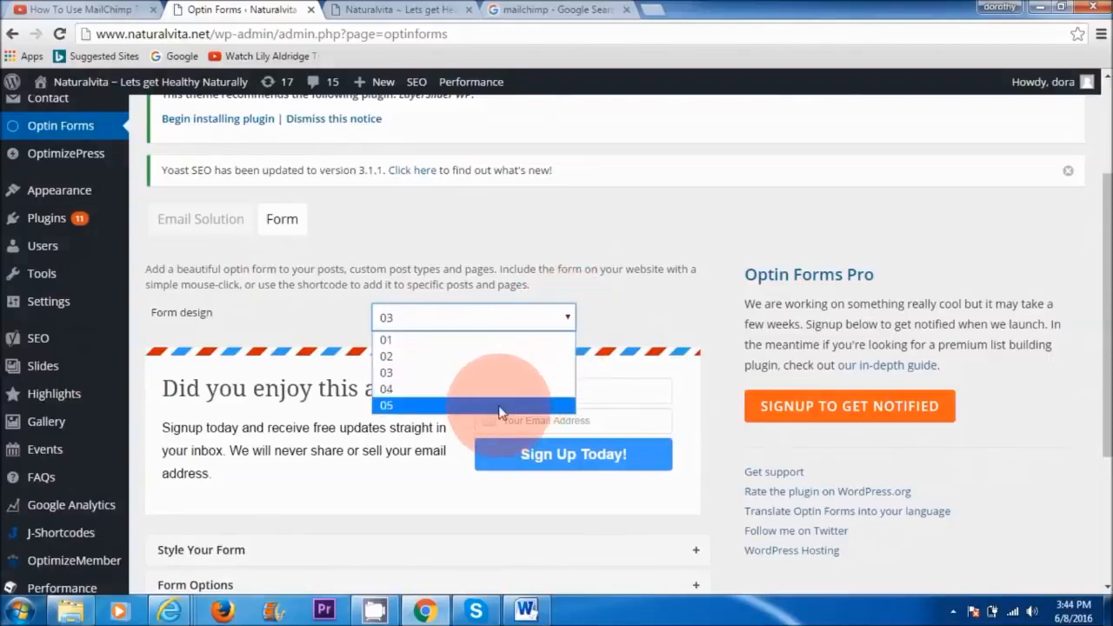
pyautogui.click(516, 406)
pyautogui.scroll(-2, 499, 405)
pyautogui.click(1107, 318)
pyautogui.click(420, 267)
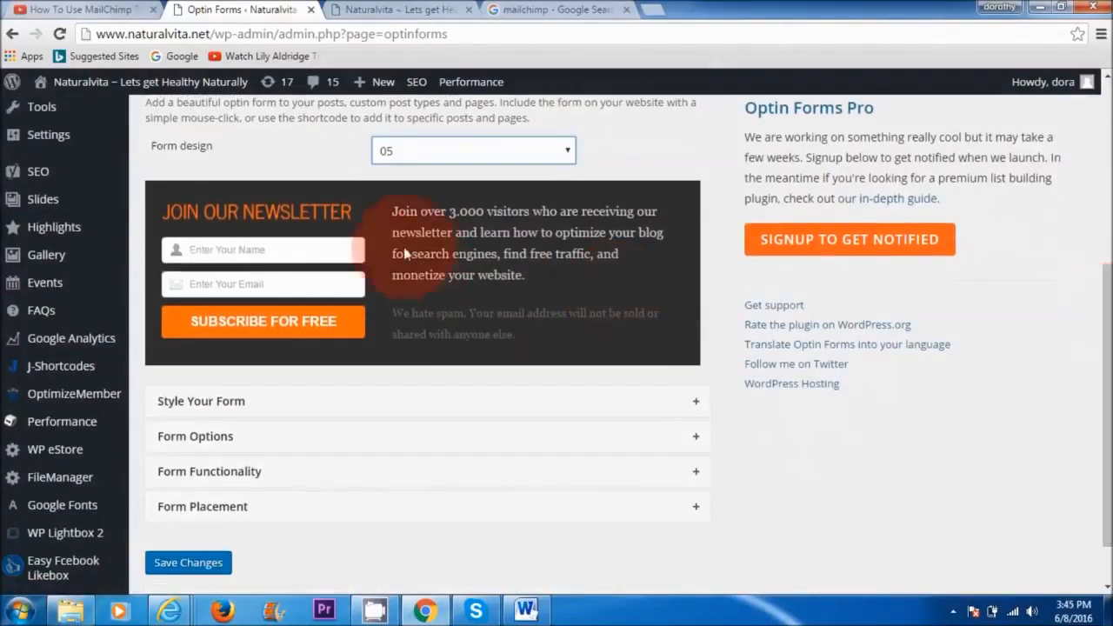
# Step: Expand the form's styling section and review its background color, title and subtitle options
pyautogui.click(228, 403)
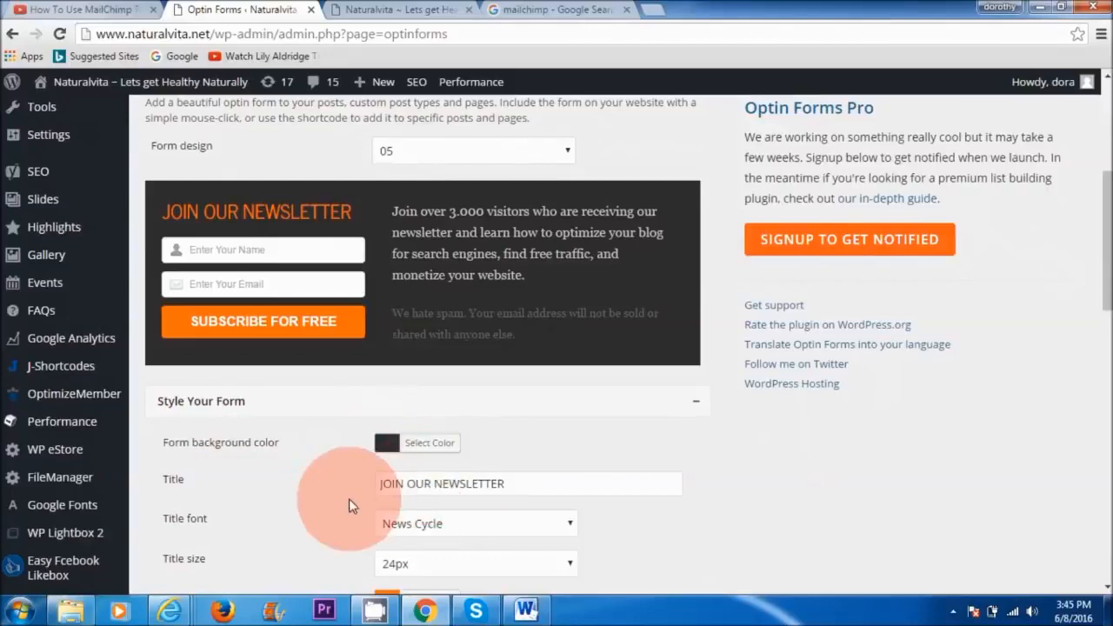
pyautogui.moveTo(1101, 248); pyautogui.dragTo(1109, 301)
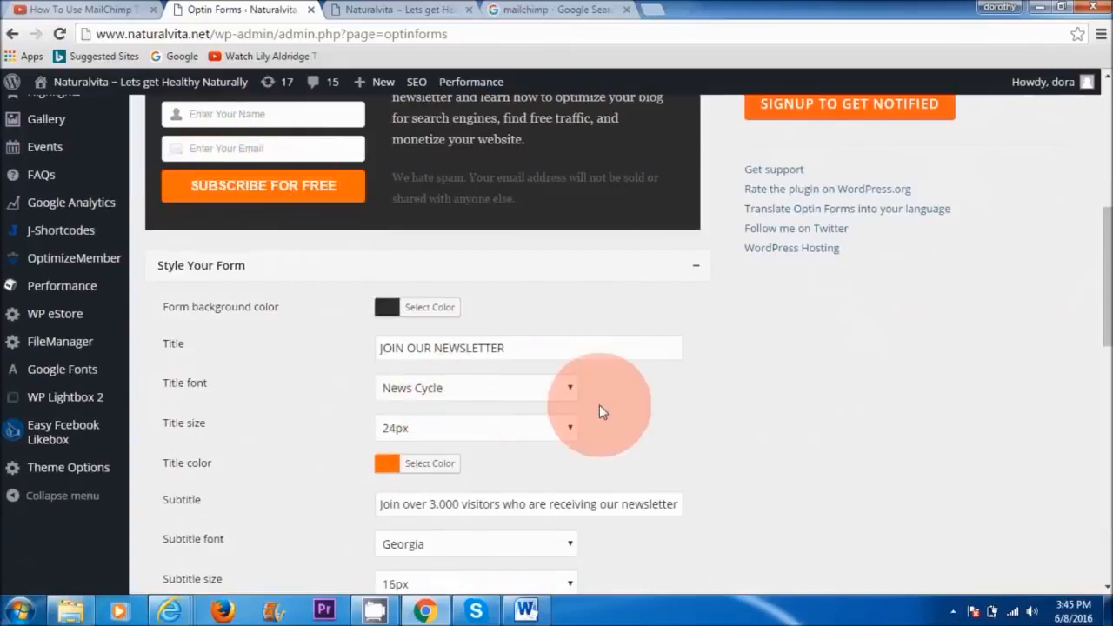
pyautogui.moveTo(1106, 287)
pyautogui.mouseDown()
pyautogui.moveTo(1106, 453)
pyautogui.moveTo(1106, 211)
pyautogui.moveTo(1106, 279)
pyautogui.mouseUp()
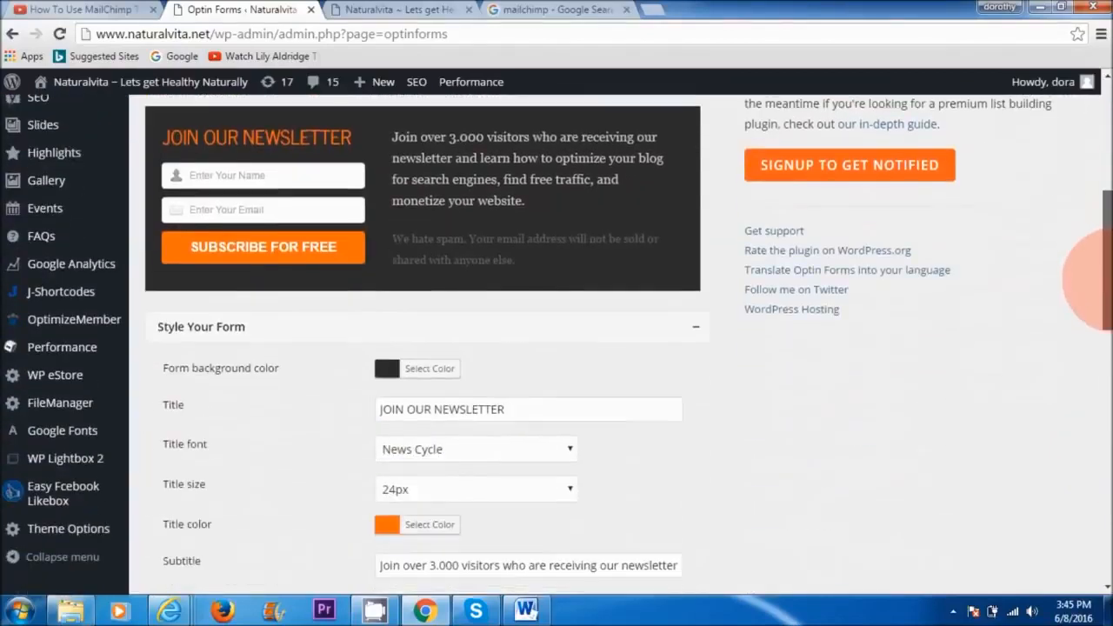
# Step: Collapse the styling section and review the Form Options and Form Functionality sections of the opt-in form
pyautogui.click(205, 327)
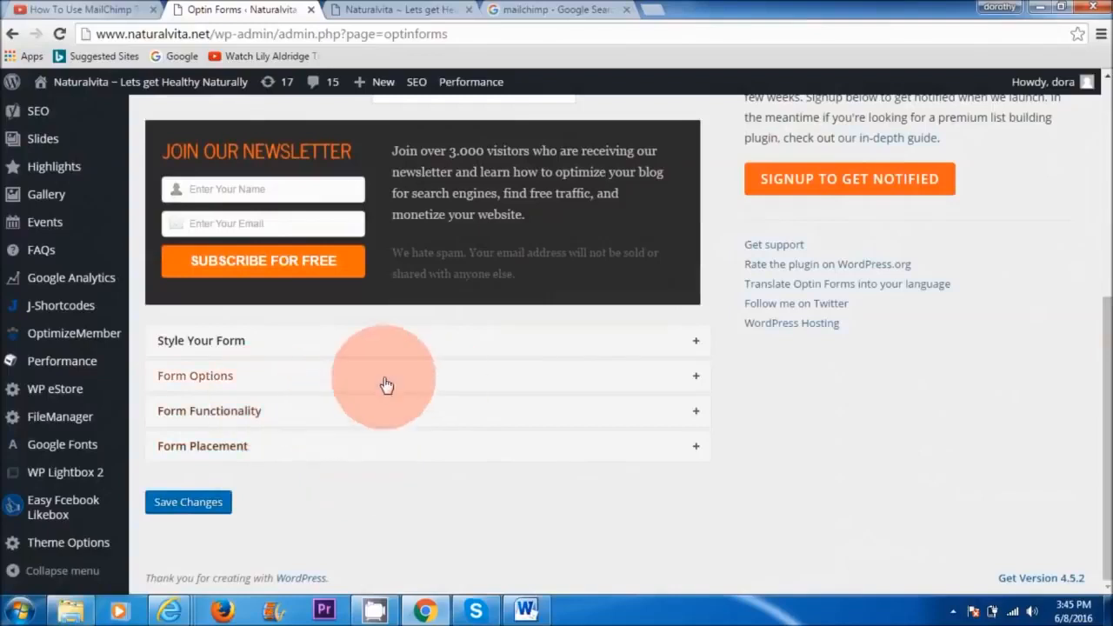
pyautogui.click(273, 386)
pyautogui.moveTo(1108, 391)
pyautogui.mouseDown()
pyautogui.moveTo(1109, 453)
pyautogui.moveTo(1108, 397)
pyautogui.mouseUp()
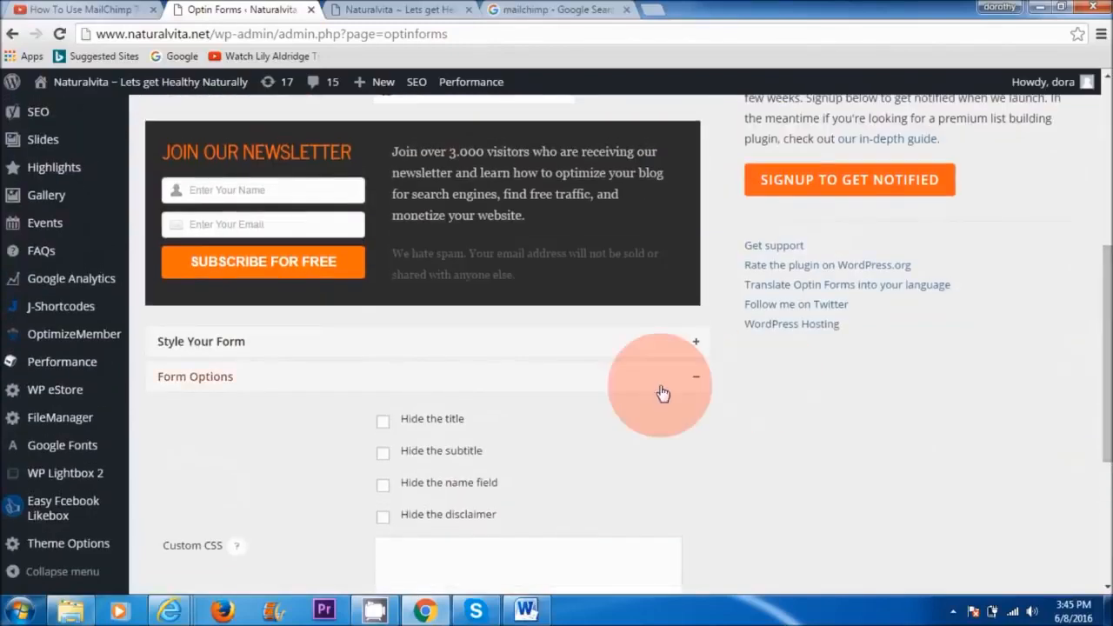
pyautogui.click(663, 394)
pyautogui.click(404, 421)
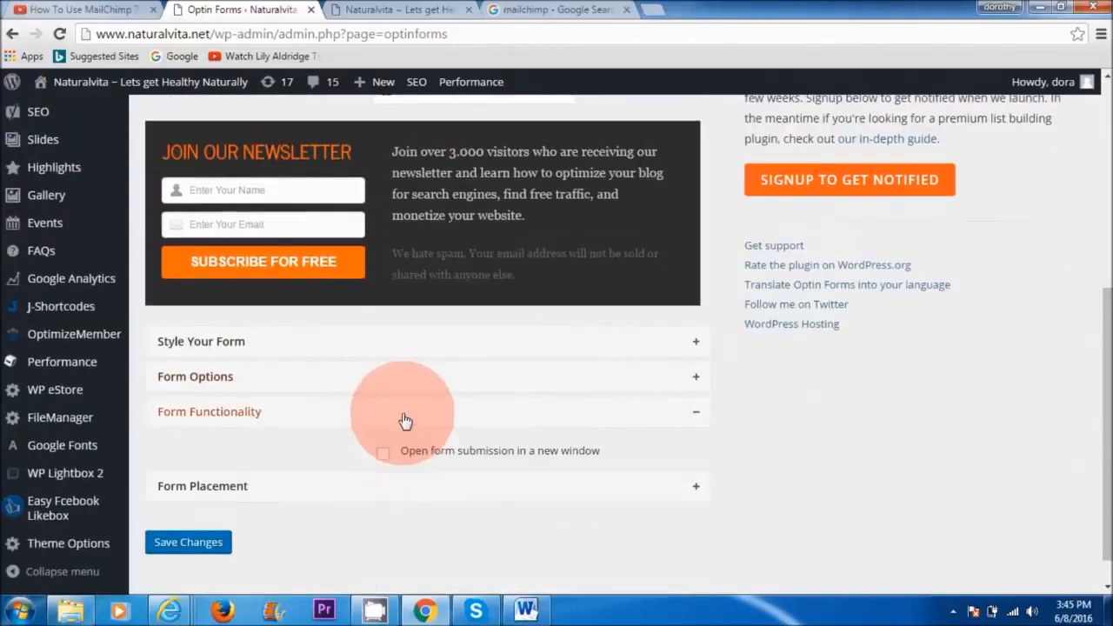
pyautogui.moveTo(1102, 374)
pyautogui.mouseDown()
pyautogui.moveTo(1106, 400)
pyautogui.moveTo(1104, 366)
pyautogui.mouseUp()
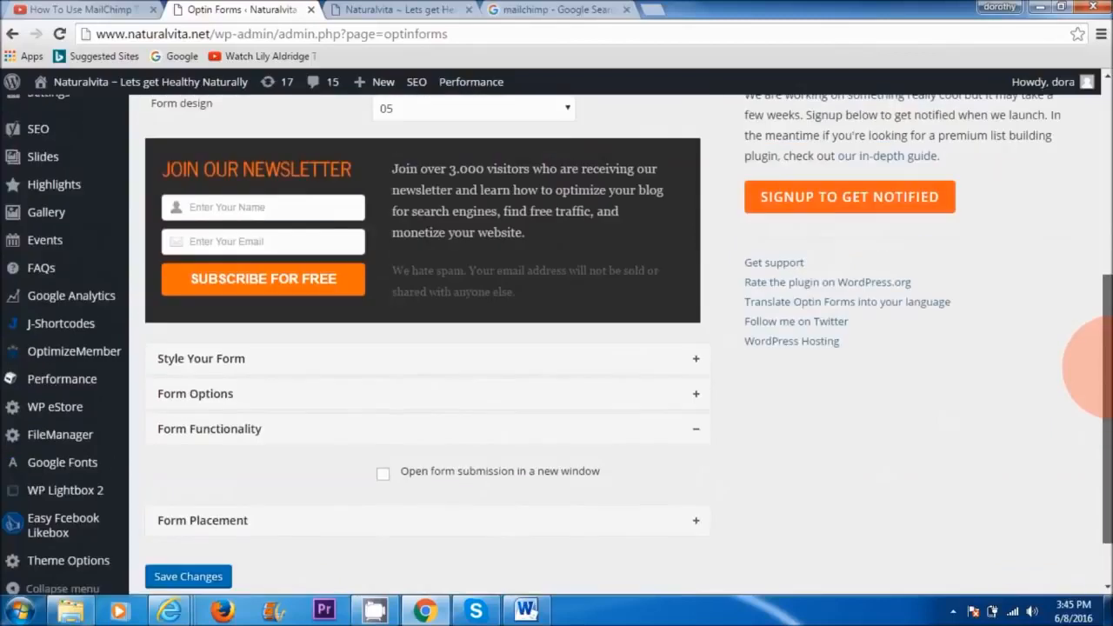
pyautogui.click(425, 448)
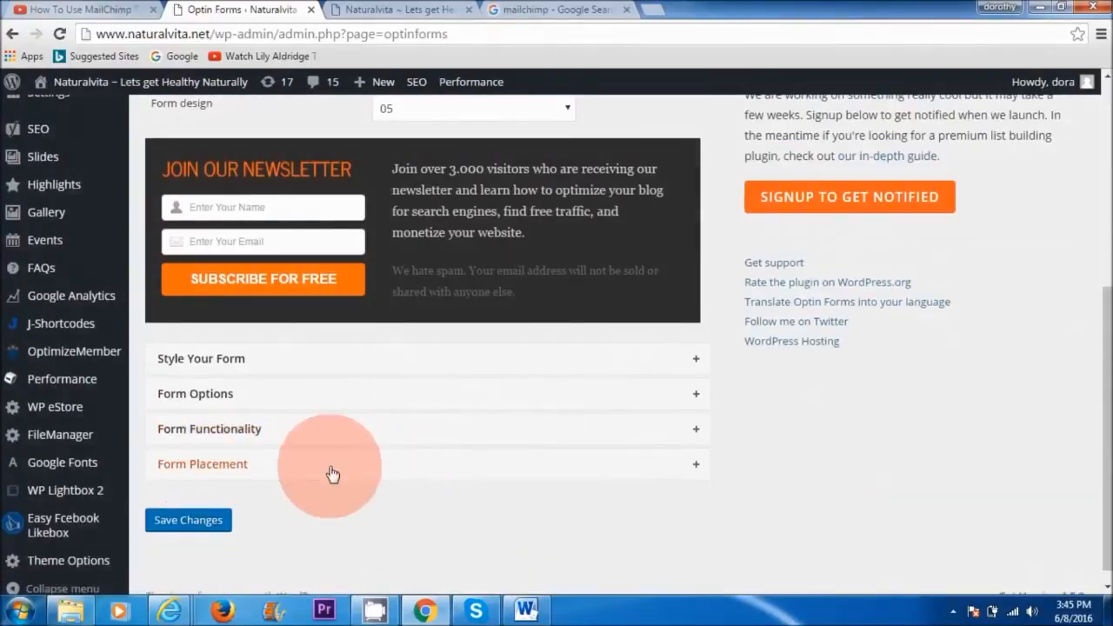
# Step: In the form placement settings, choose not to display the form on pages and save the changes
pyautogui.click(423, 457)
pyautogui.scroll(-2, 1094, 336)
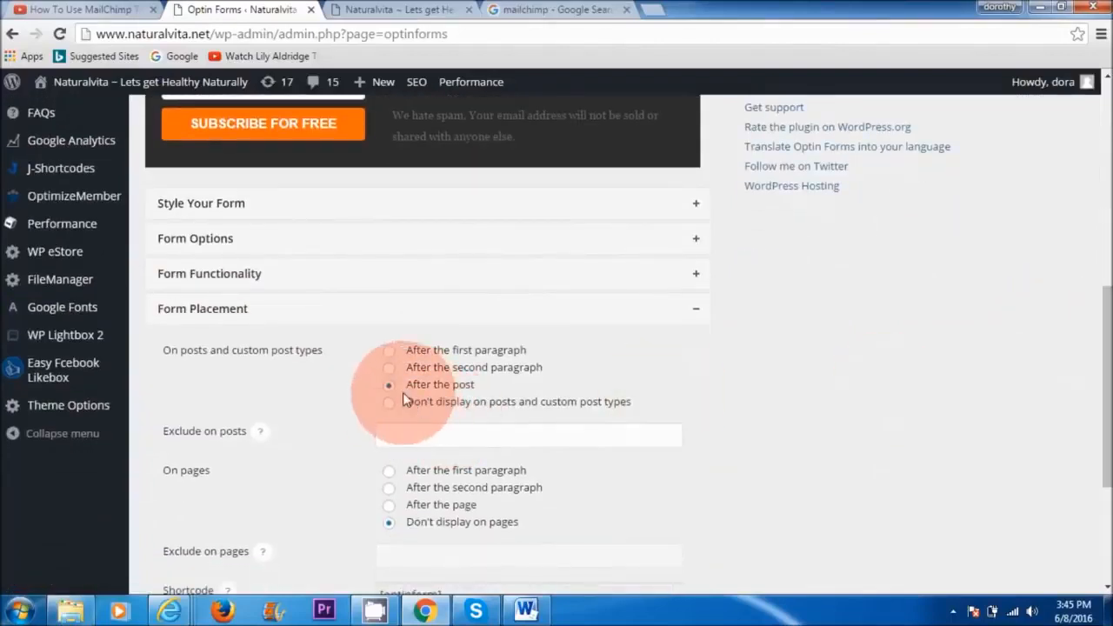
pyautogui.click(391, 524)
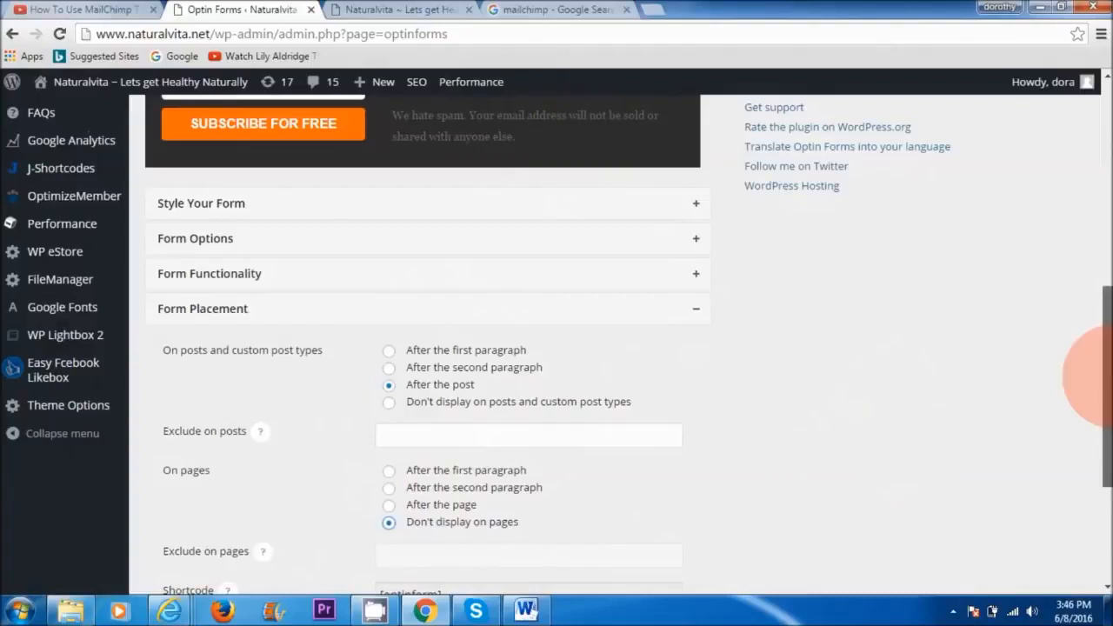
pyautogui.moveTo(1108, 376); pyautogui.dragTo(1108, 466)
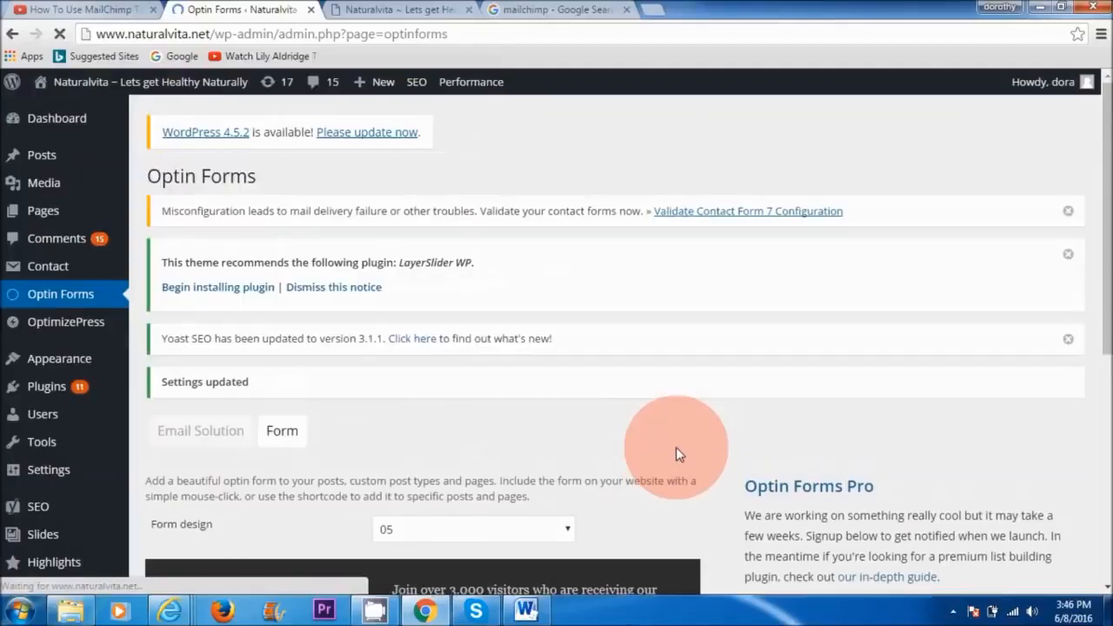
# Step: Open the "My 8 Favorite Healthy Vegan Dessert Recipes" post on the live site and check for the opt-in form below it
pyautogui.click(404, 8)
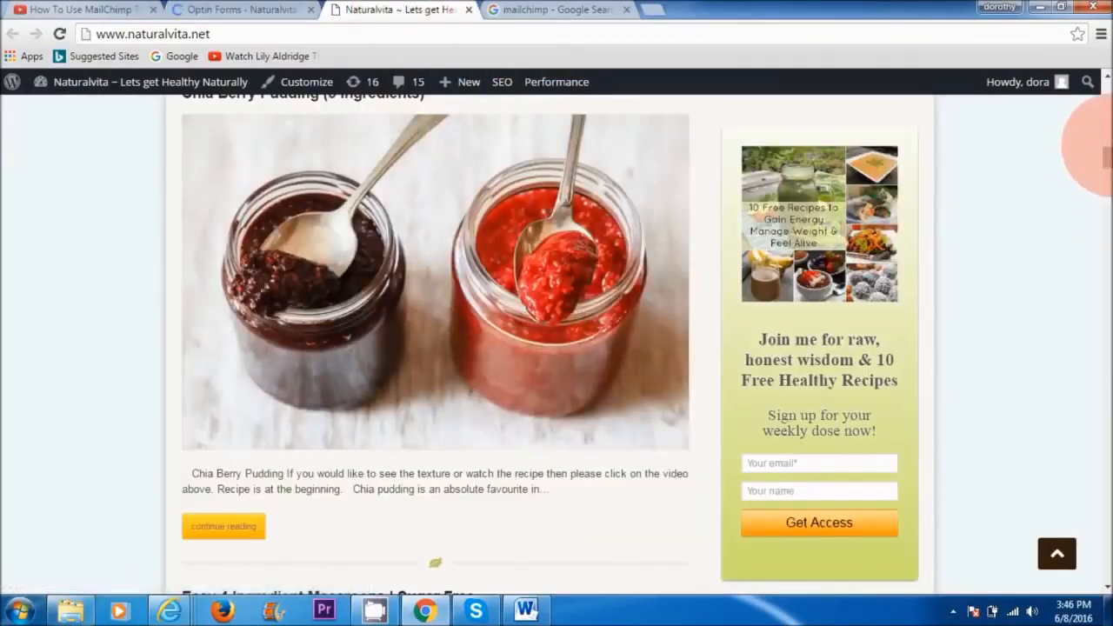
pyautogui.moveTo(1106, 158); pyautogui.dragTo(1108, 104)
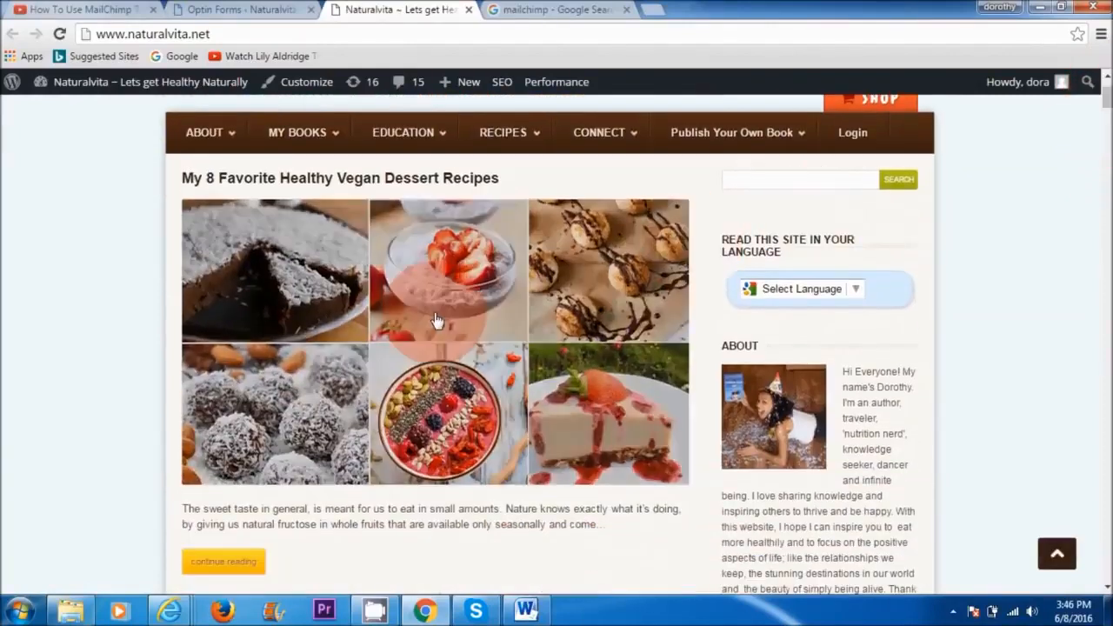
pyautogui.click(426, 318)
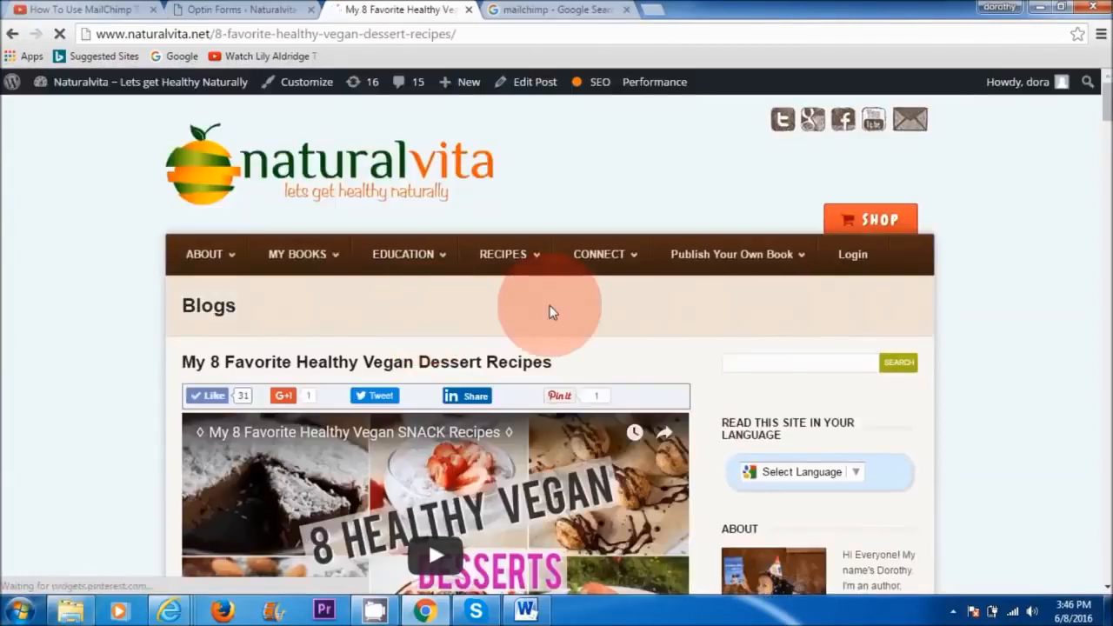
pyautogui.moveTo(1106, 108); pyautogui.dragTo(1106, 497)
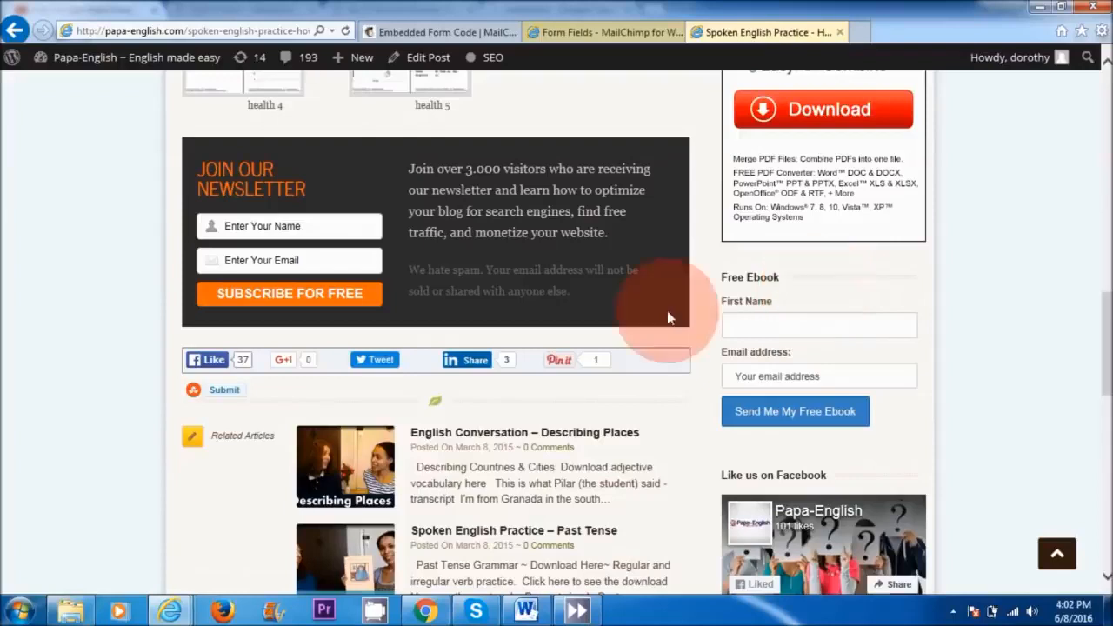
# Step: Switch to the WordPress admin in Chrome and search for new plugins matching "mailchimp for wordpress"
pyautogui.moveTo(425, 611)
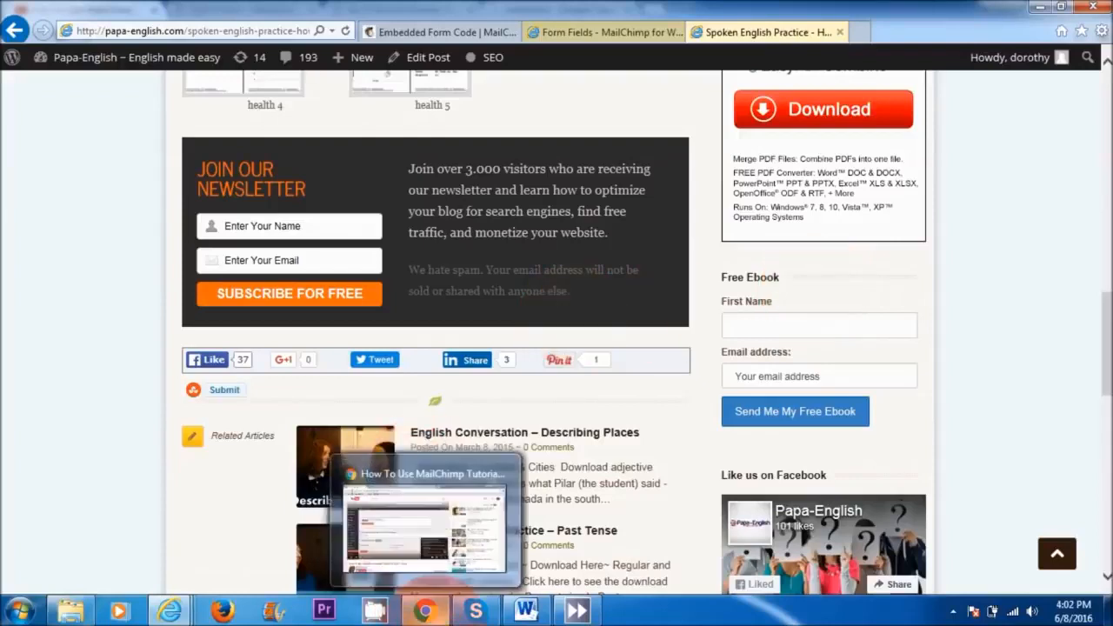
pyautogui.click(424, 513)
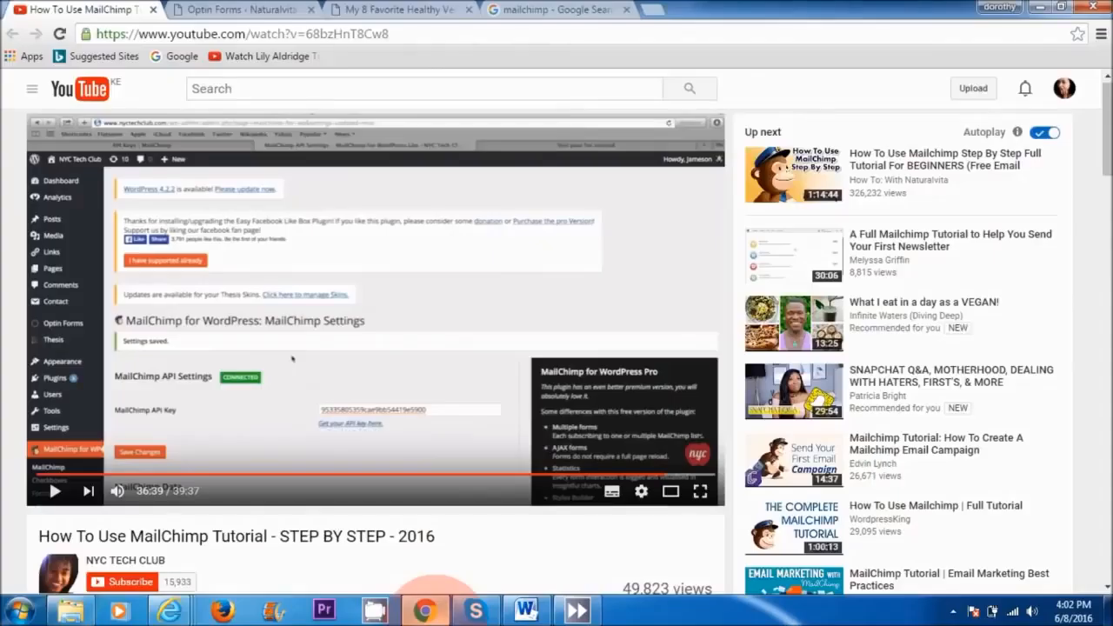
pyautogui.click(274, 11)
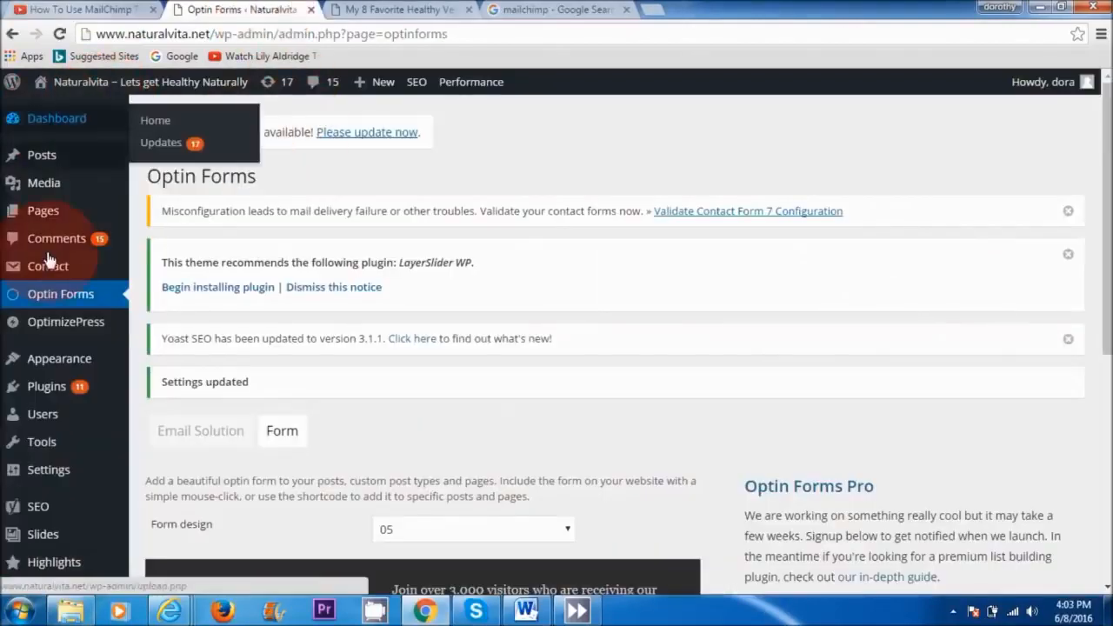
pyautogui.moveTo(46, 394)
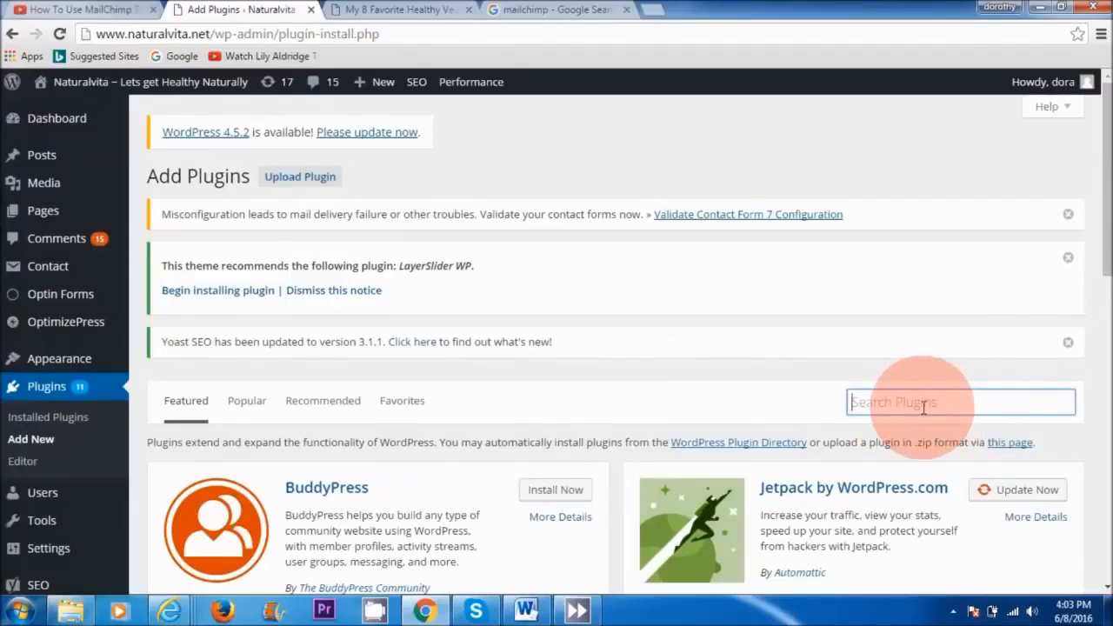
pyautogui.write('mailchimp for wordpress')
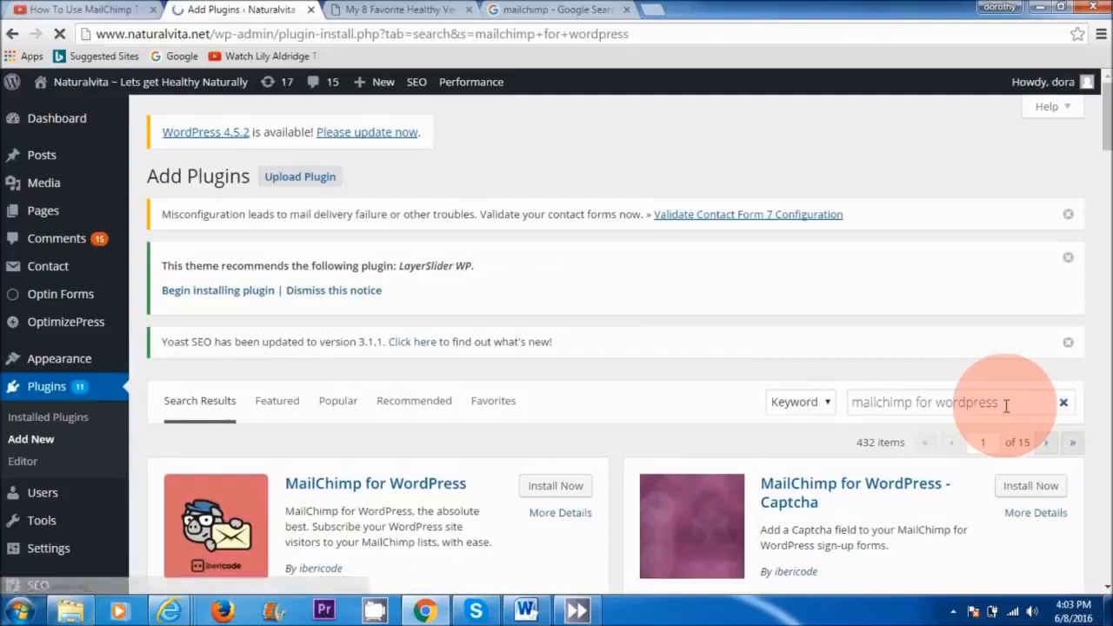
pyautogui.scroll(-3, 366, 221)
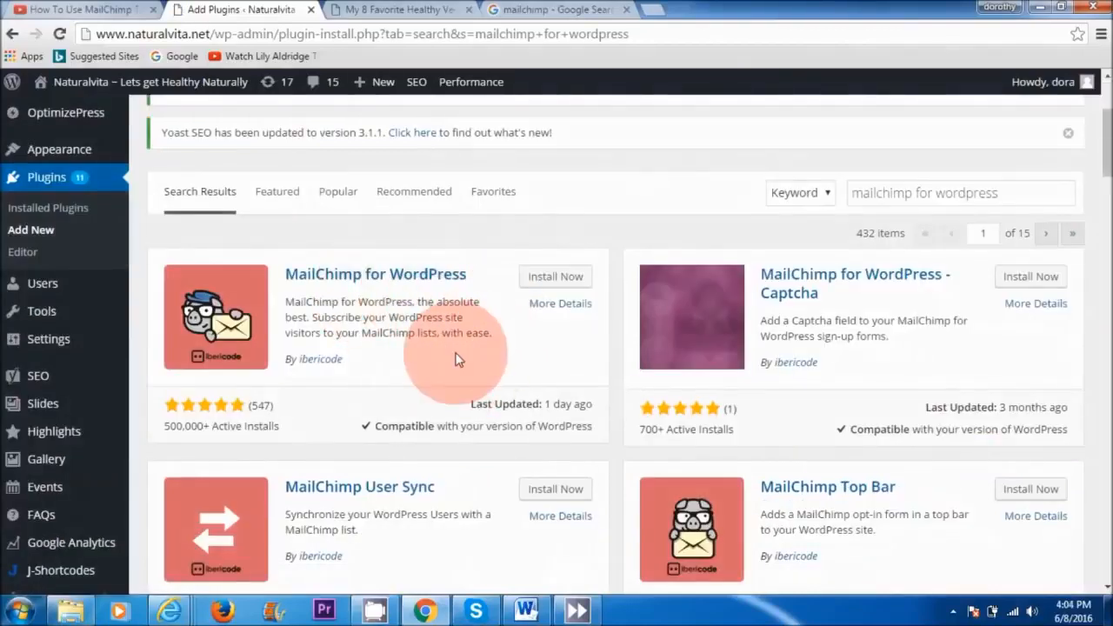
# Step: Install and activate the MailChimp for WordPress plugin by ibericode and open its MailChimp API settings
pyautogui.click(557, 278)
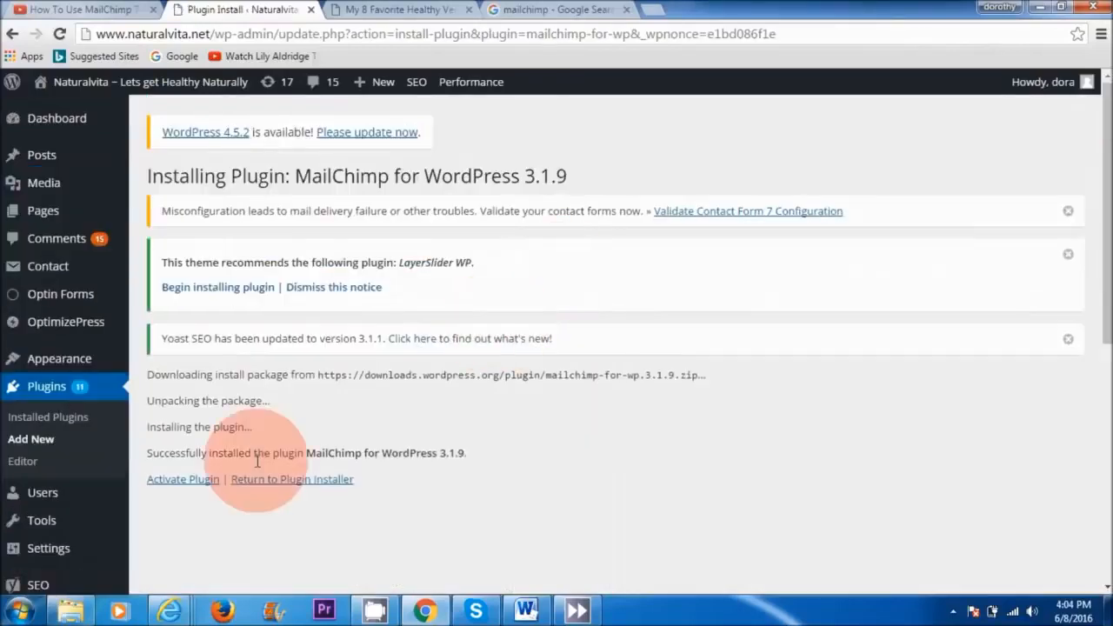
pyautogui.click(179, 479)
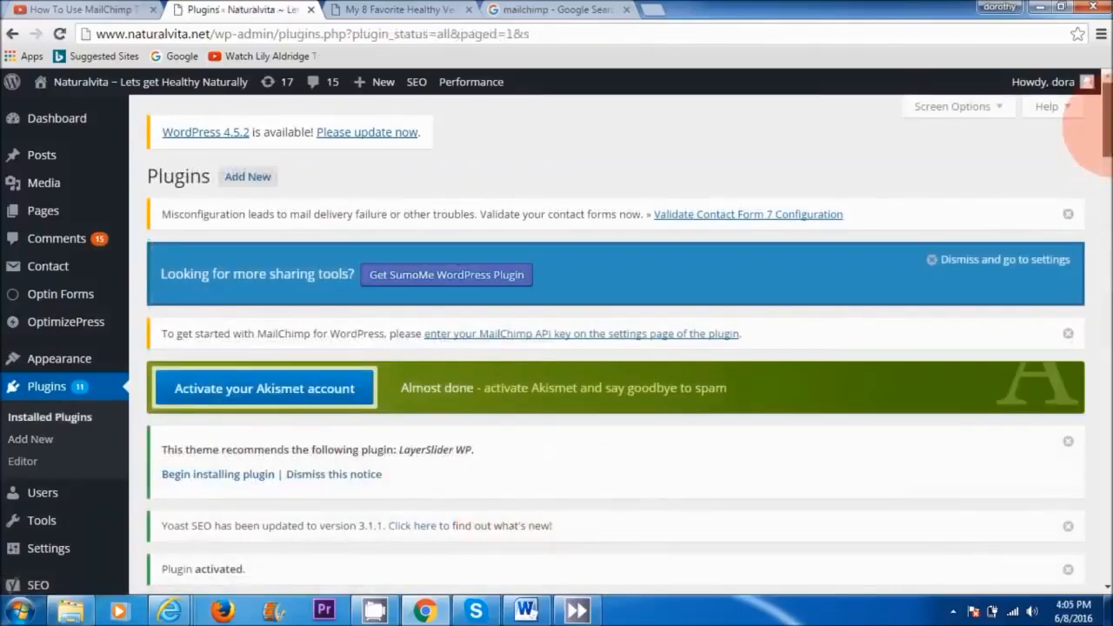
pyautogui.moveTo(1106, 121); pyautogui.dragTo(1106, 395)
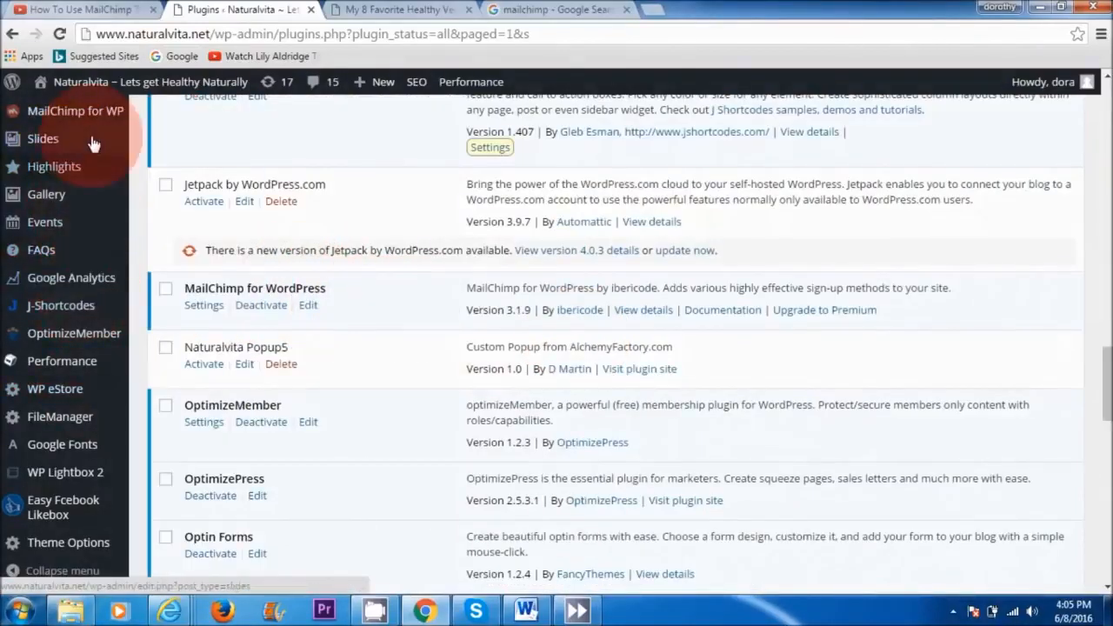
pyautogui.moveTo(98, 117)
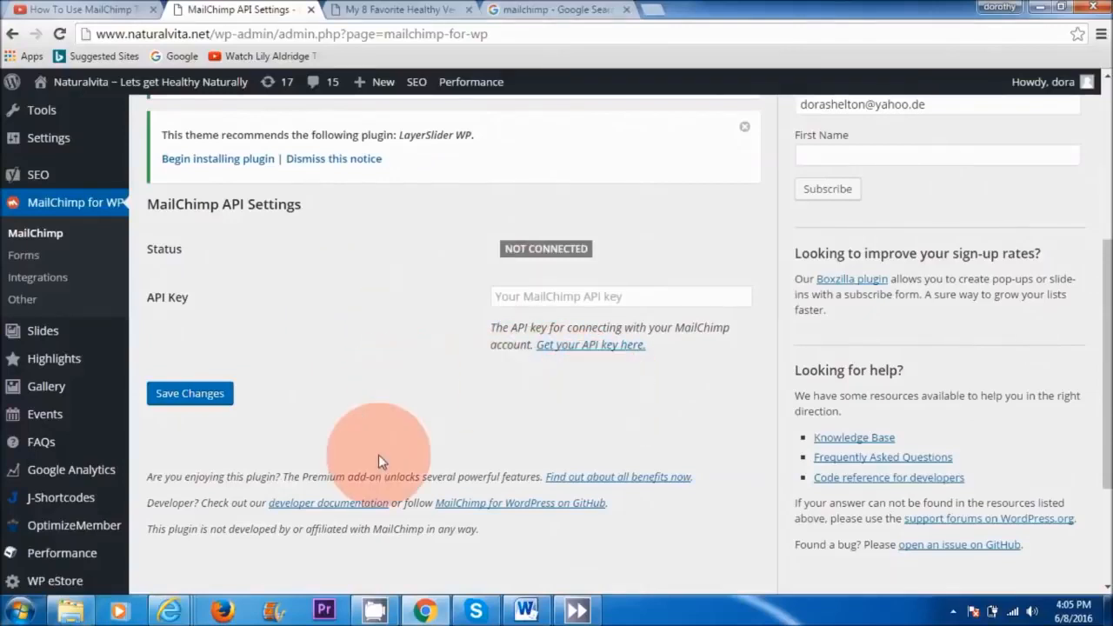
# Step: Switch to MailChimp in Internet Explorer and open the account's API keys page
pyautogui.moveTo(170, 611)
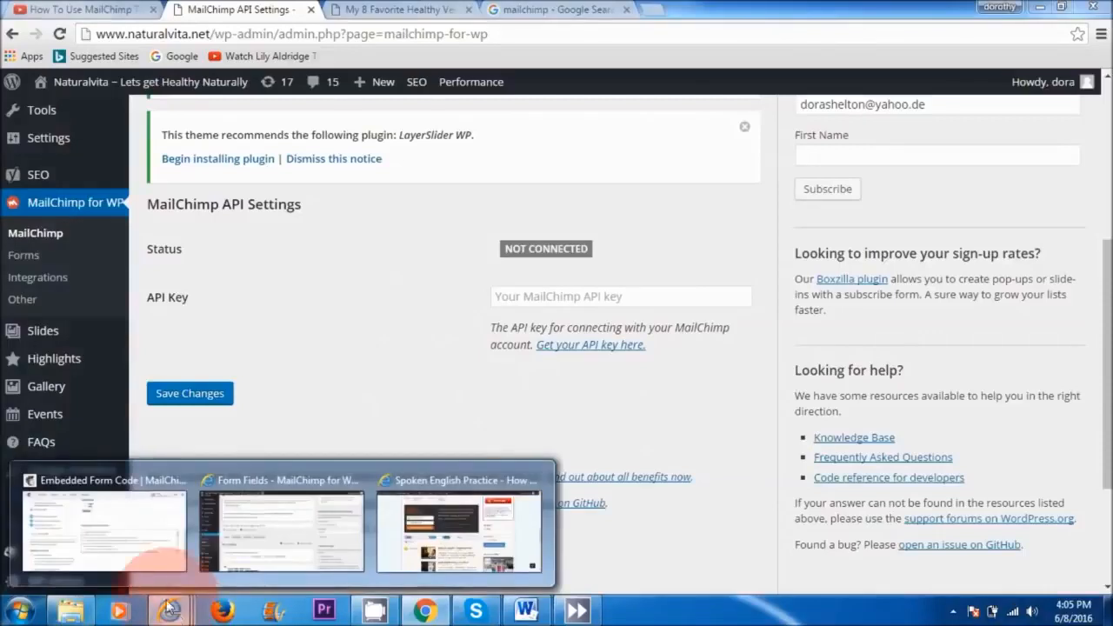
pyautogui.click(100, 535)
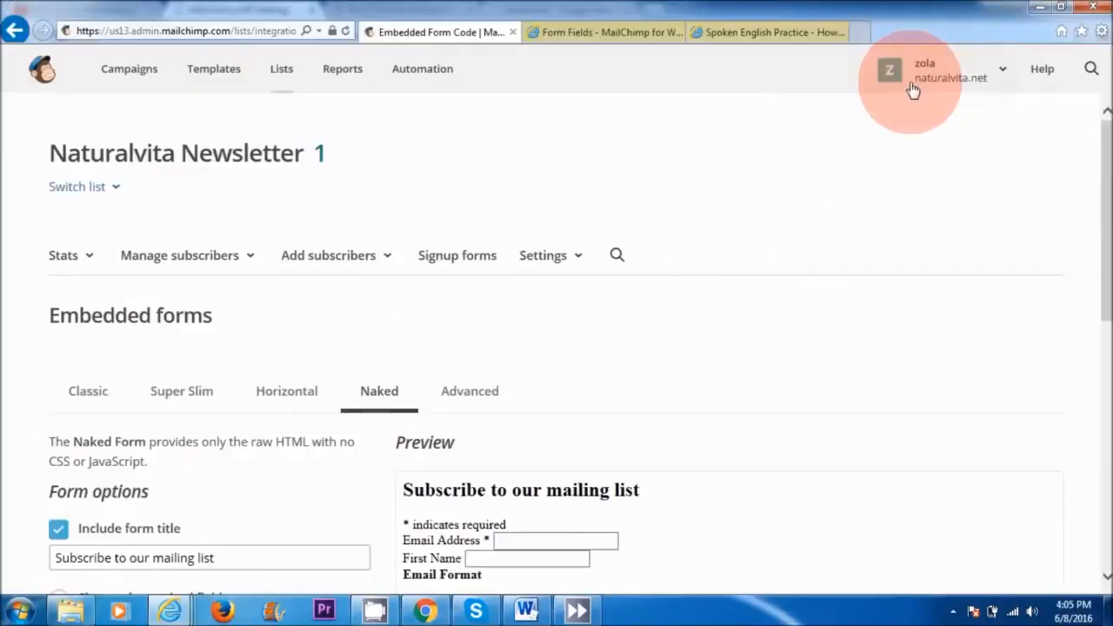
pyautogui.click(964, 77)
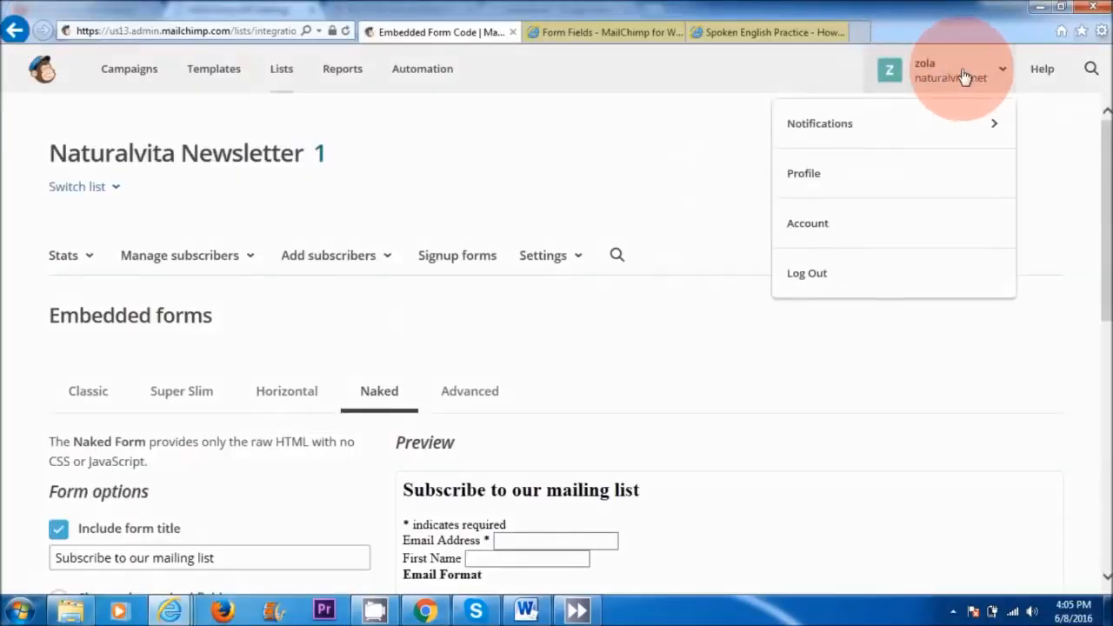
pyautogui.click(837, 225)
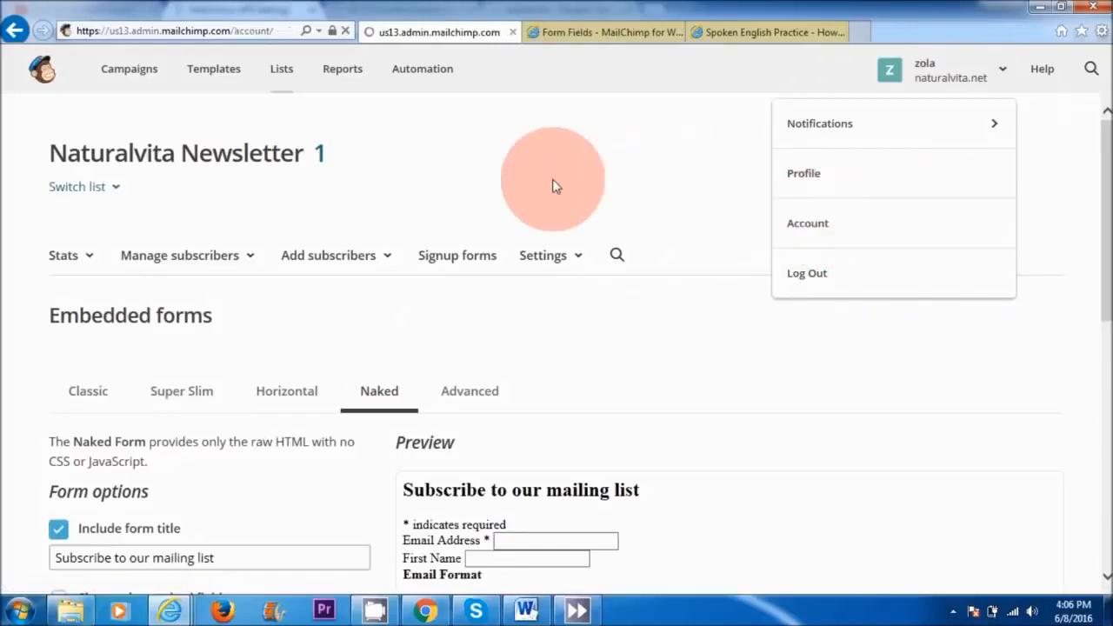
pyautogui.click(326, 235)
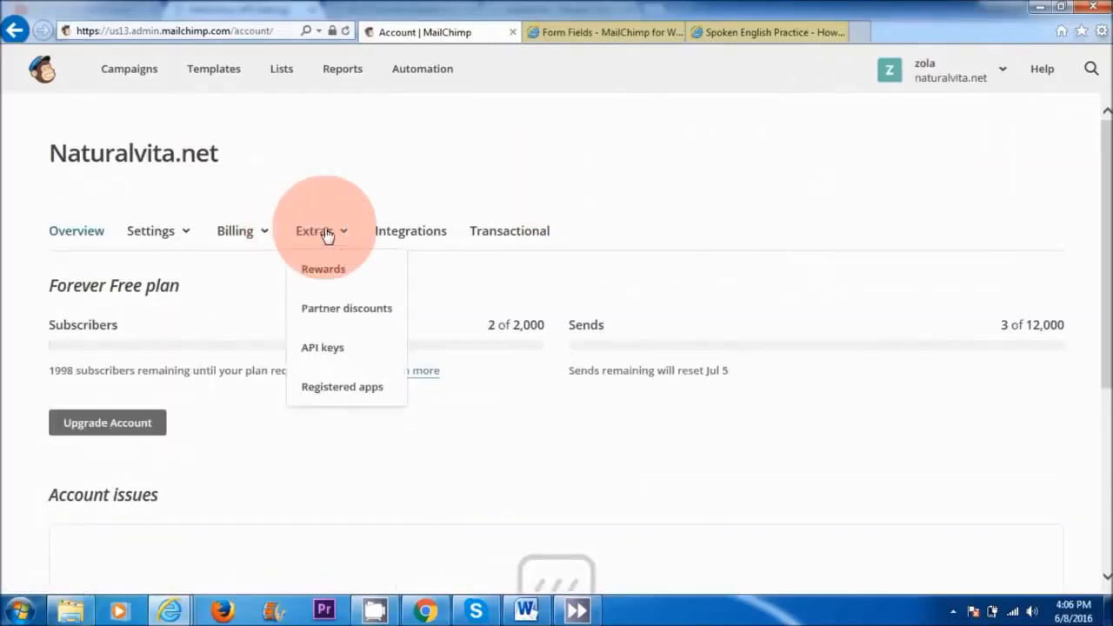
pyautogui.click(326, 352)
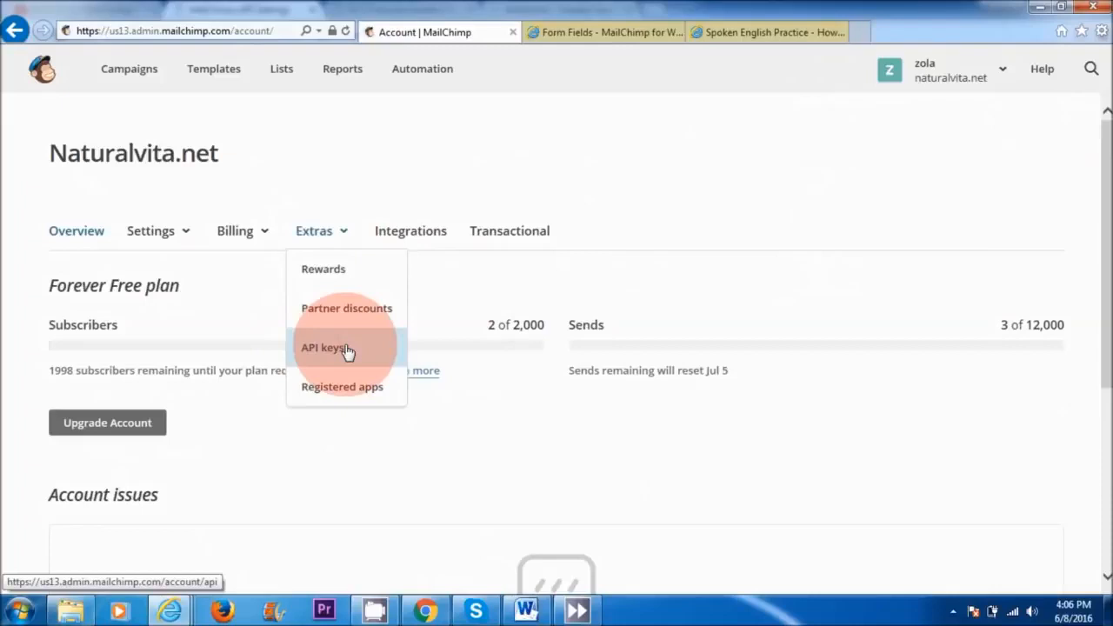
pyautogui.click(323, 348)
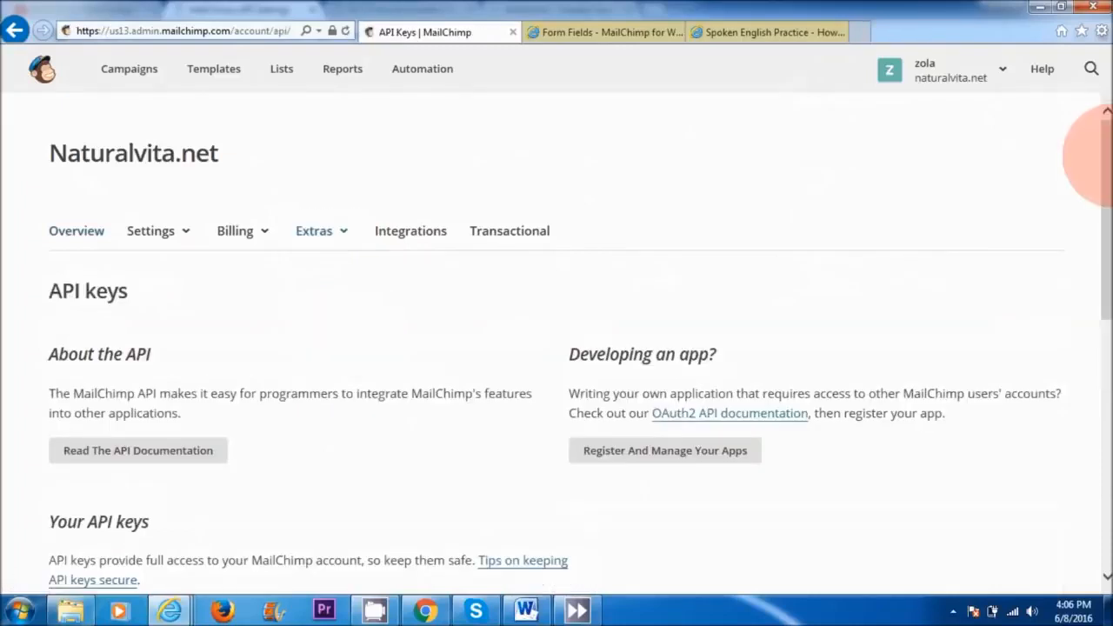
# Step: Create a new MailChimp API key and copy it to the clipboard
pyautogui.moveTo(1105, 182); pyautogui.dragTo(1104, 323)
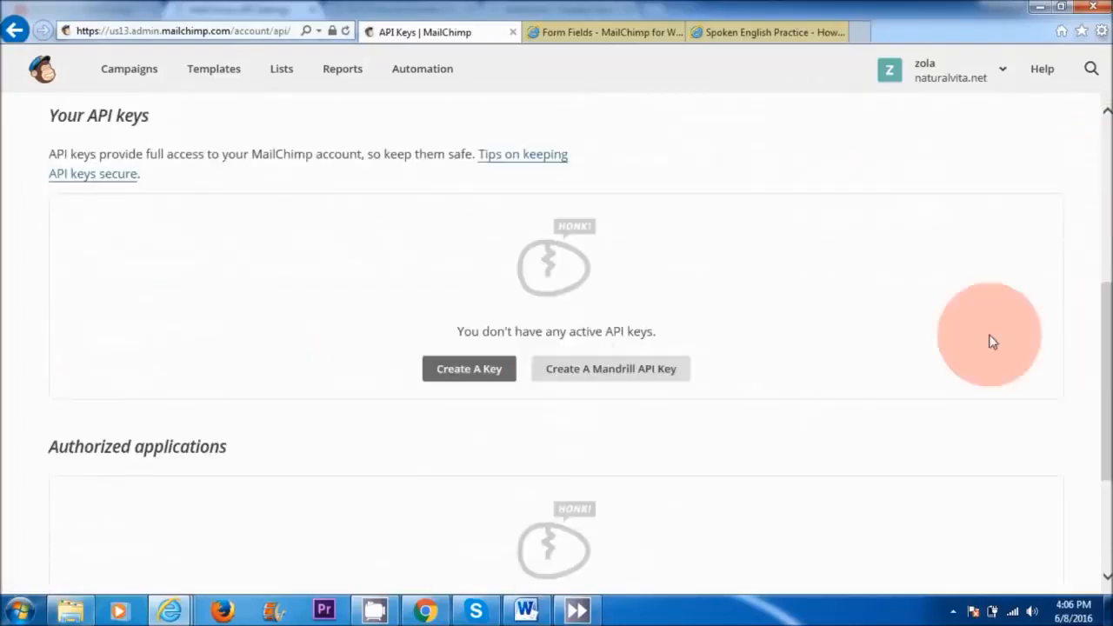
pyautogui.click(431, 367)
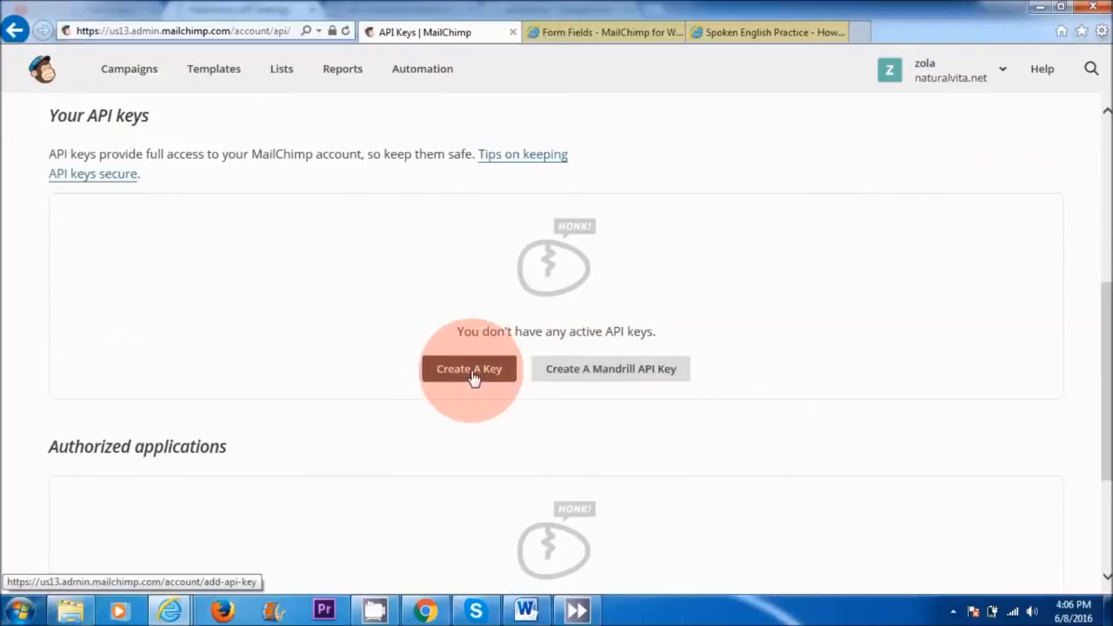
pyautogui.moveTo(1107, 191); pyautogui.dragTo(1110, 297)
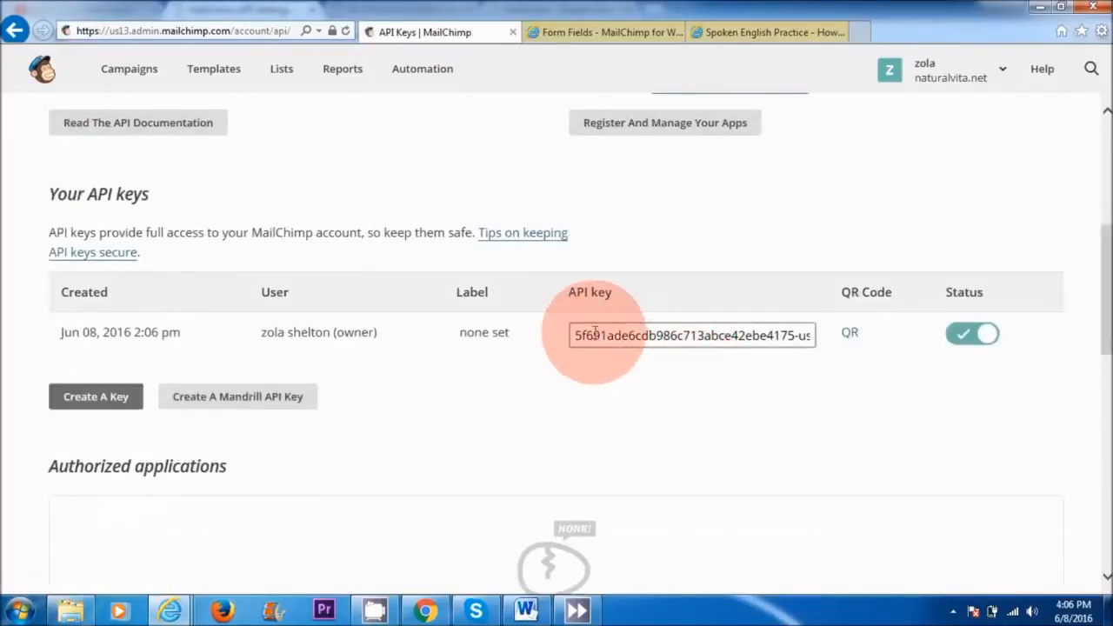
pyautogui.click(703, 337)
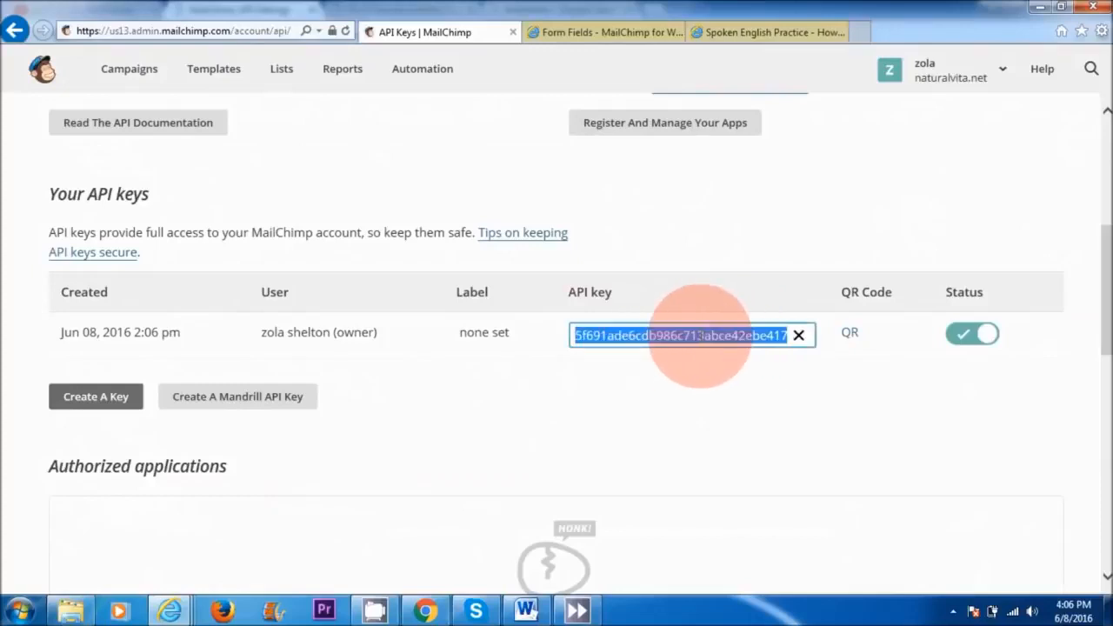
pyautogui.rightClick(703, 339)
pyautogui.click(720, 392)
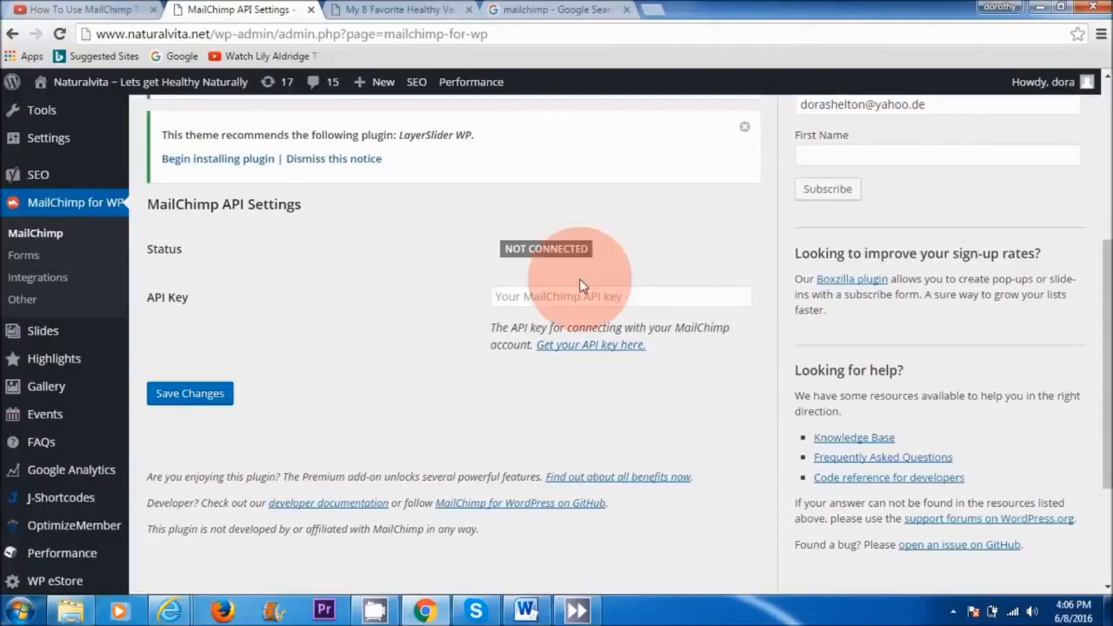
# Step: Paste the copied MailChimp API key into the plugin's API Key setting and save the changes
pyautogui.rightClick(583, 300)
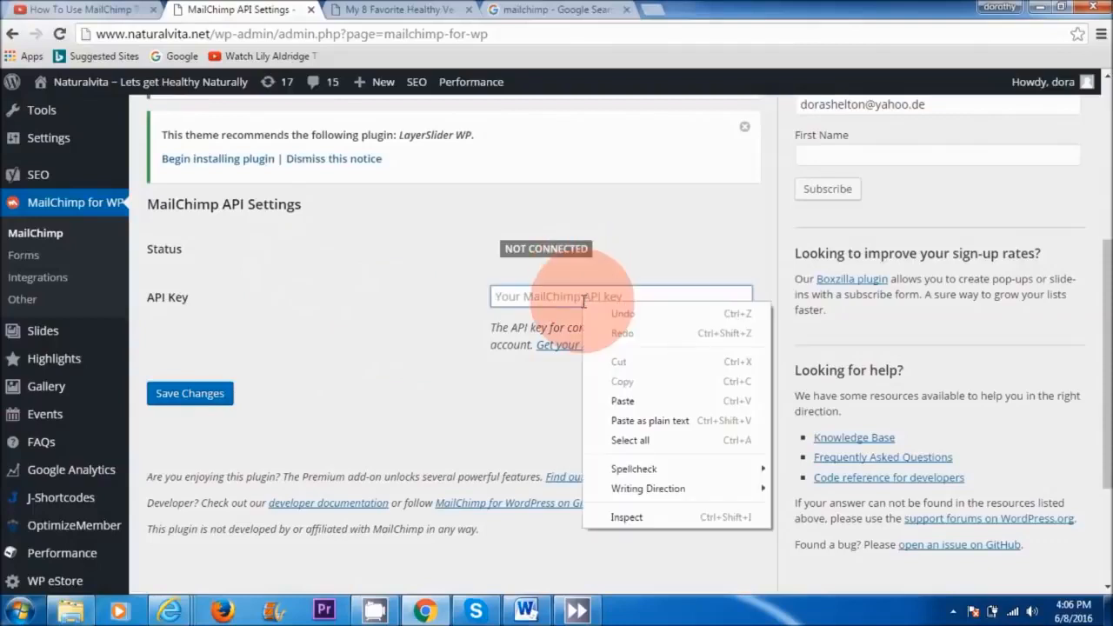
pyautogui.click(609, 400)
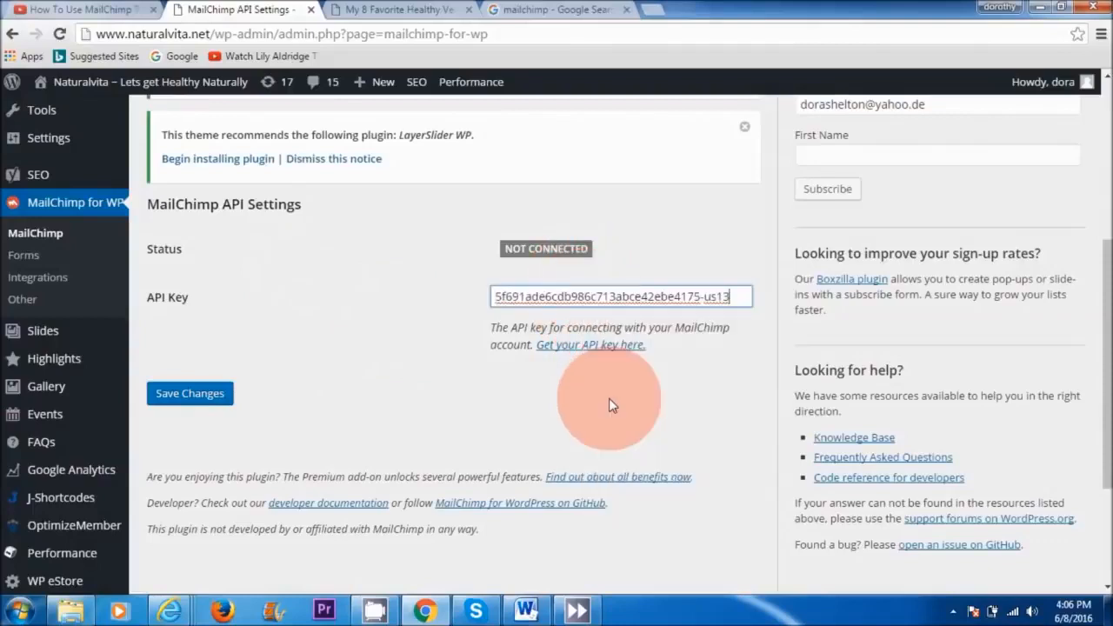
pyautogui.click(199, 396)
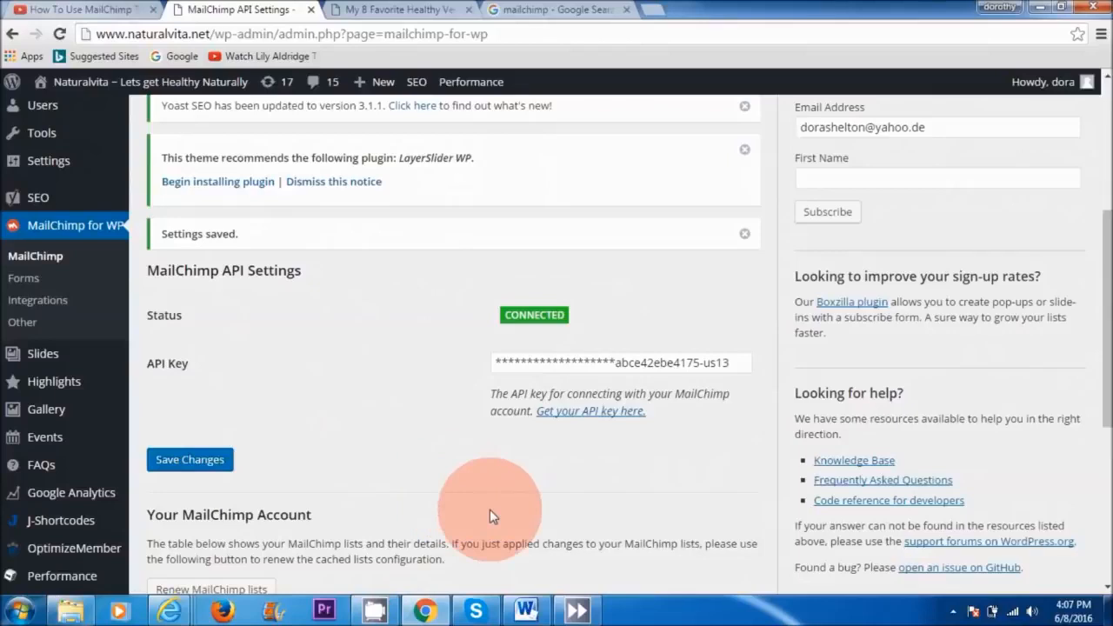
# Step: Add a new MailChimp for WordPress form that subscribes people to the Naturalvita Newsletter list
pyautogui.click(23, 278)
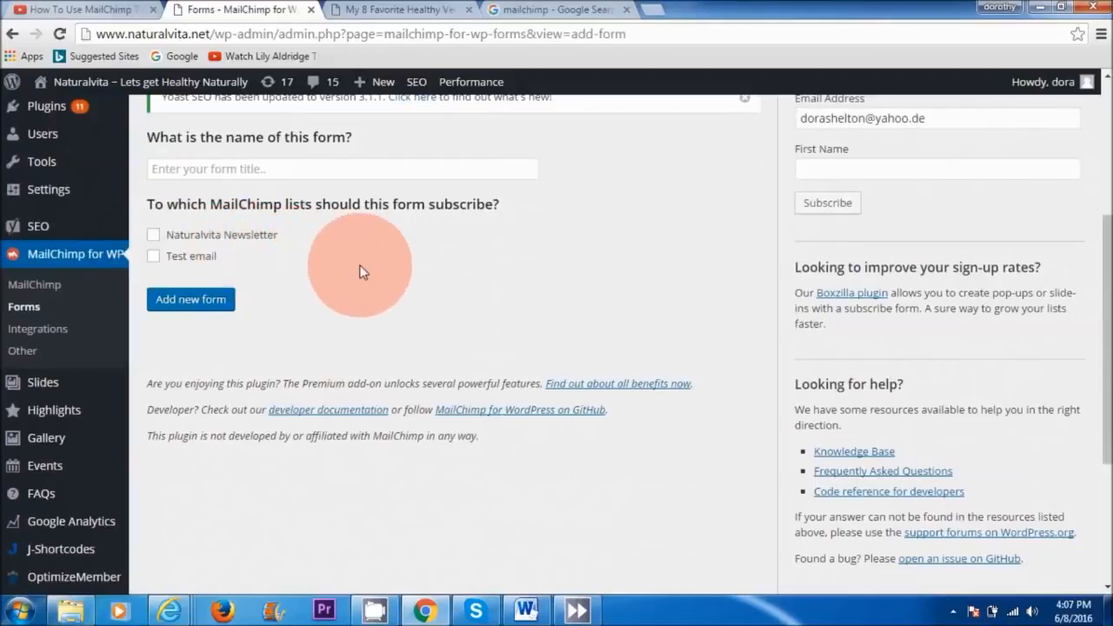
pyautogui.click(153, 238)
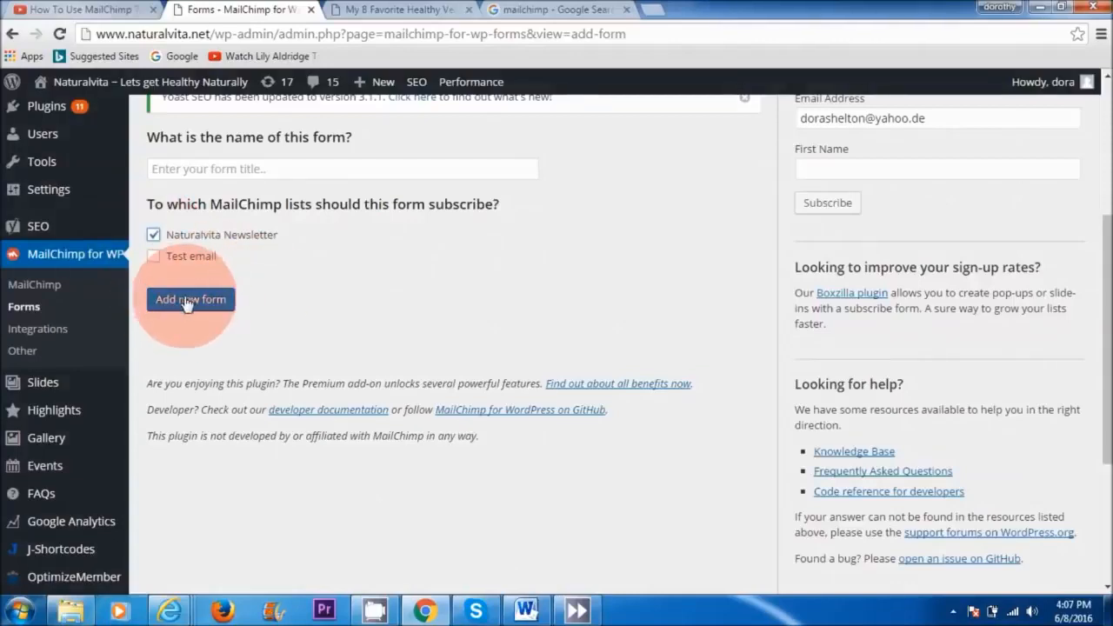
pyautogui.click(187, 301)
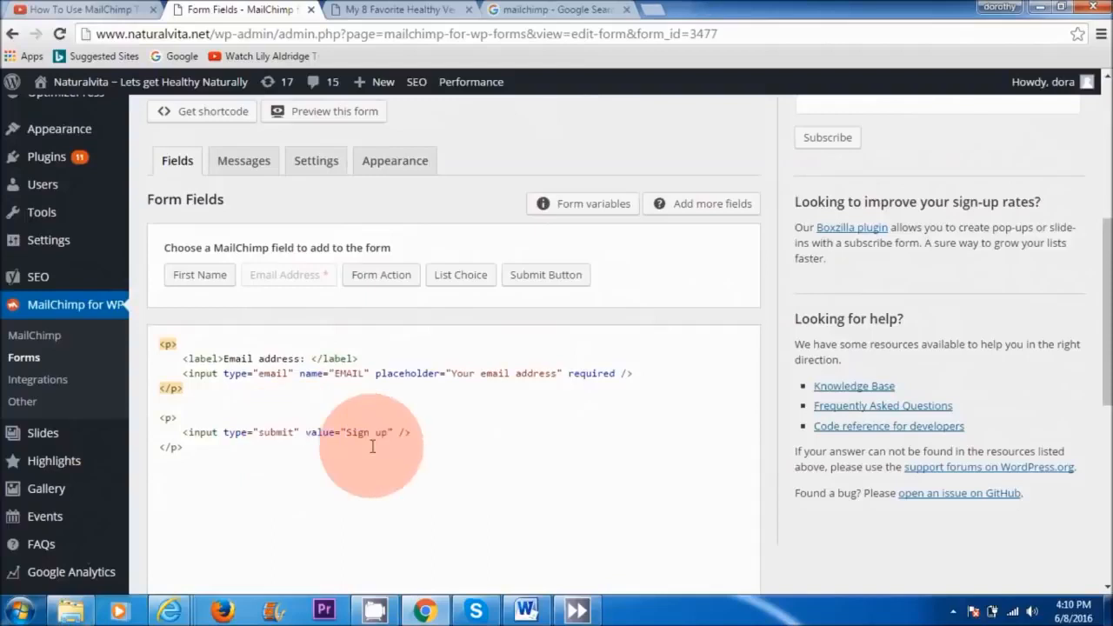
# Step: Add the First Name field to the sign-up form with its default options and save the form
pyautogui.click(196, 275)
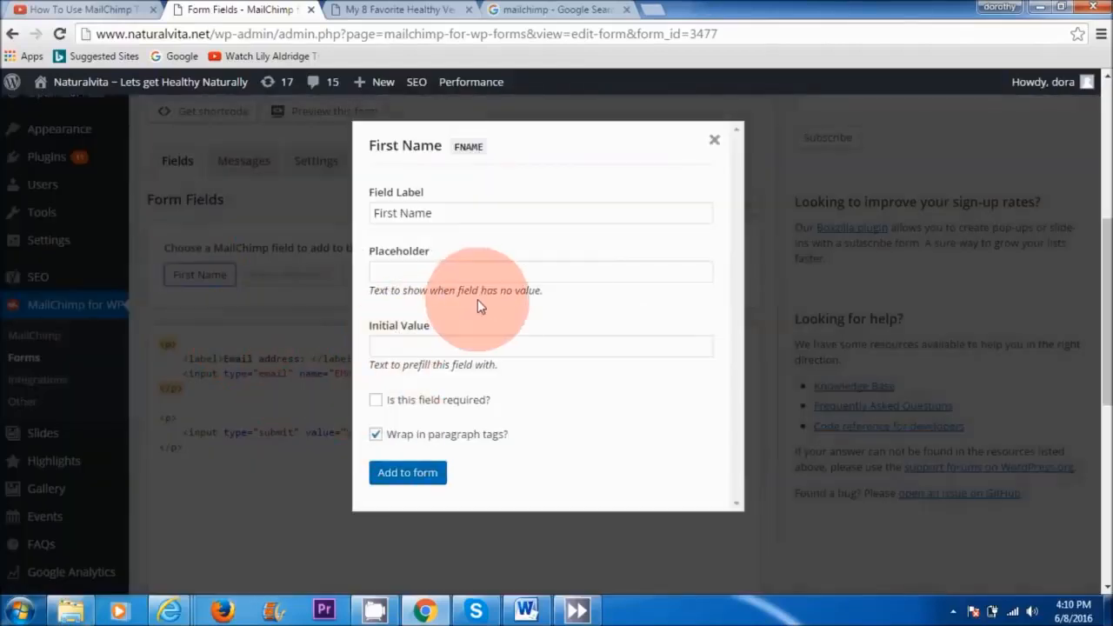
pyautogui.click(408, 474)
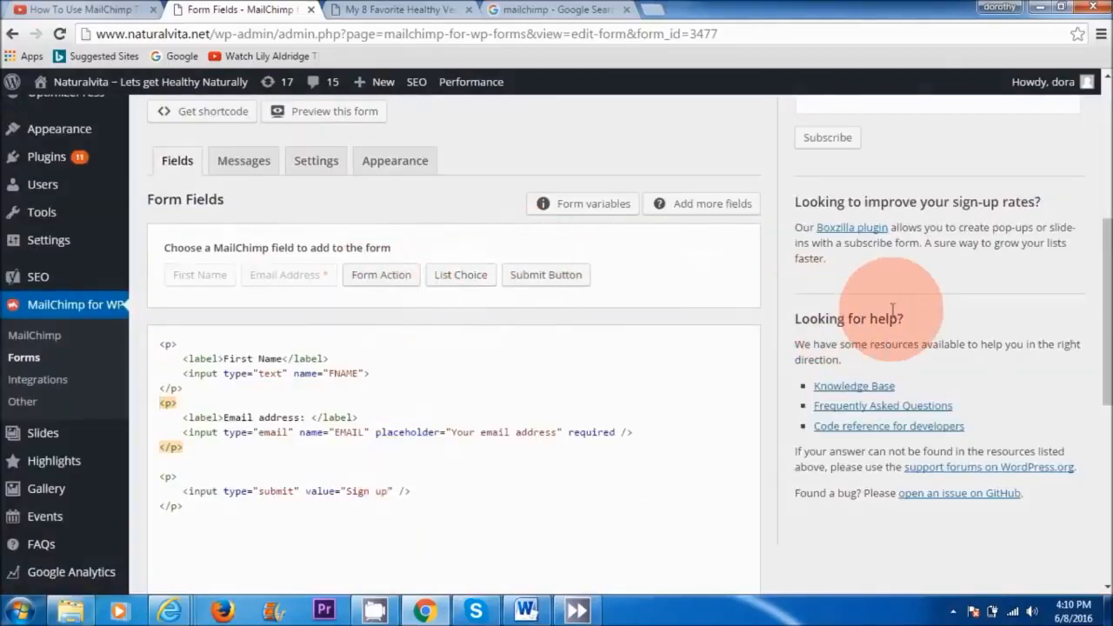
pyautogui.scroll(-3, 1098, 330)
pyautogui.click(189, 495)
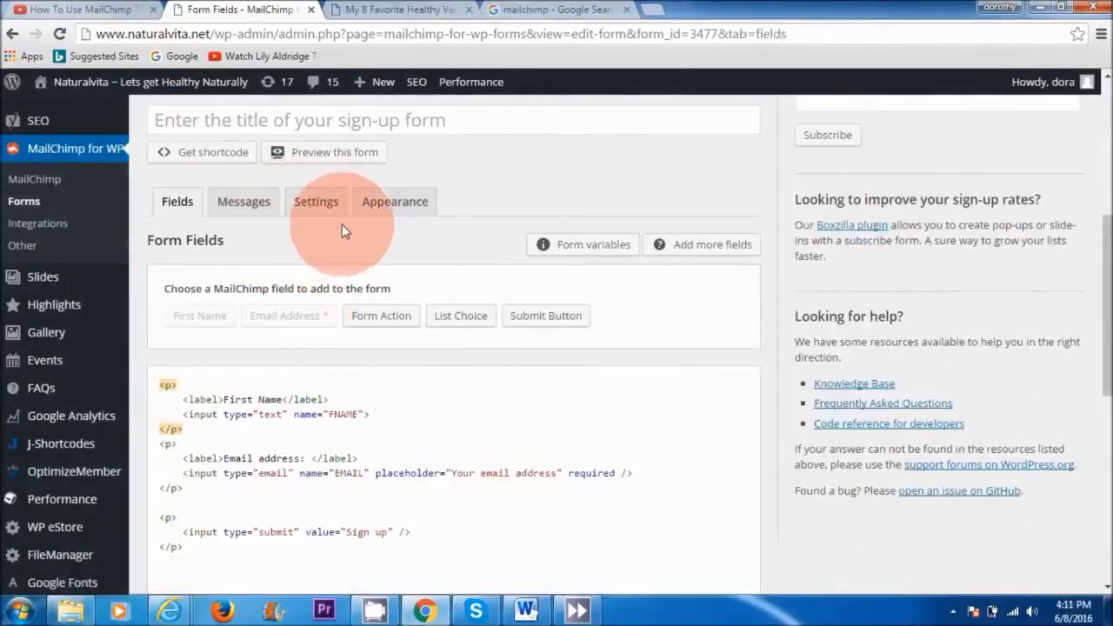
# Step: Set the sign-up form's style to Blue Theme and save the changes
pyautogui.click(409, 215)
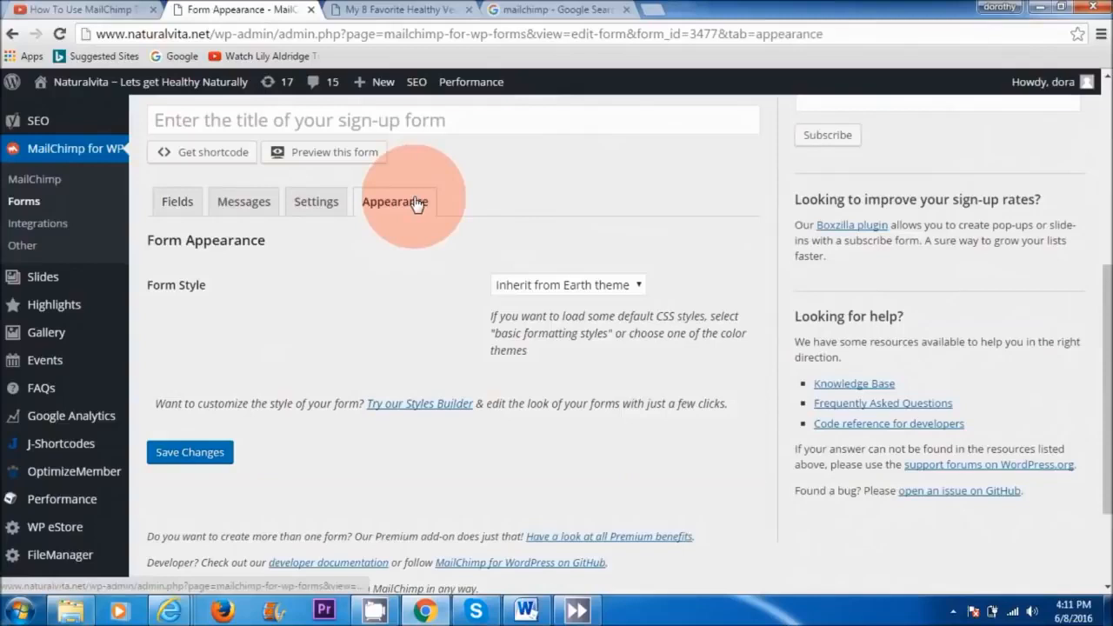
pyautogui.click(588, 287)
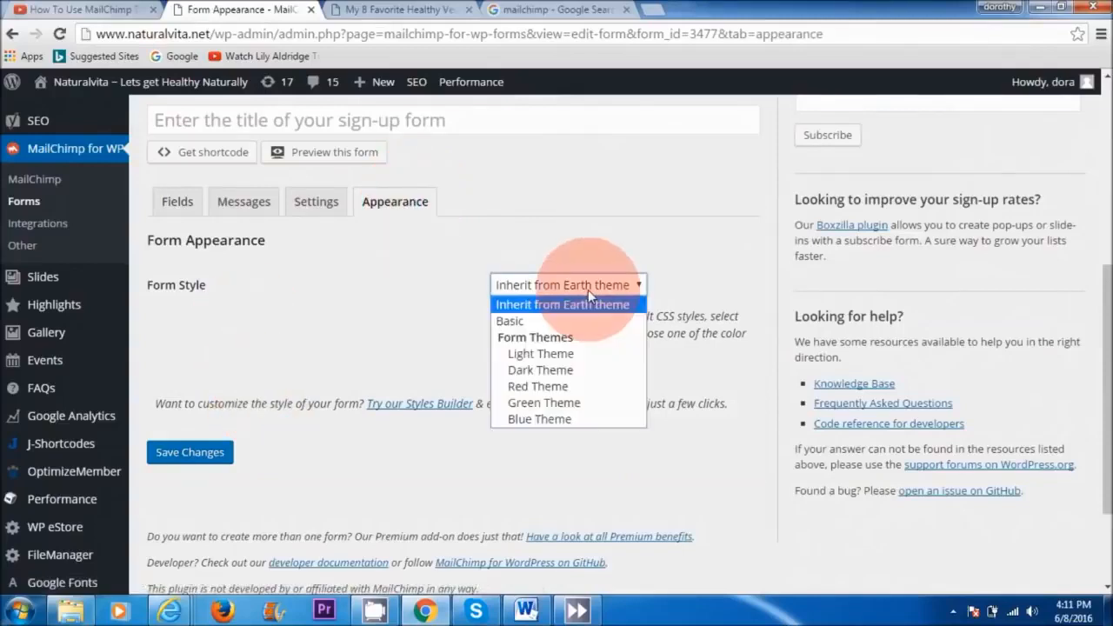
pyautogui.click(547, 419)
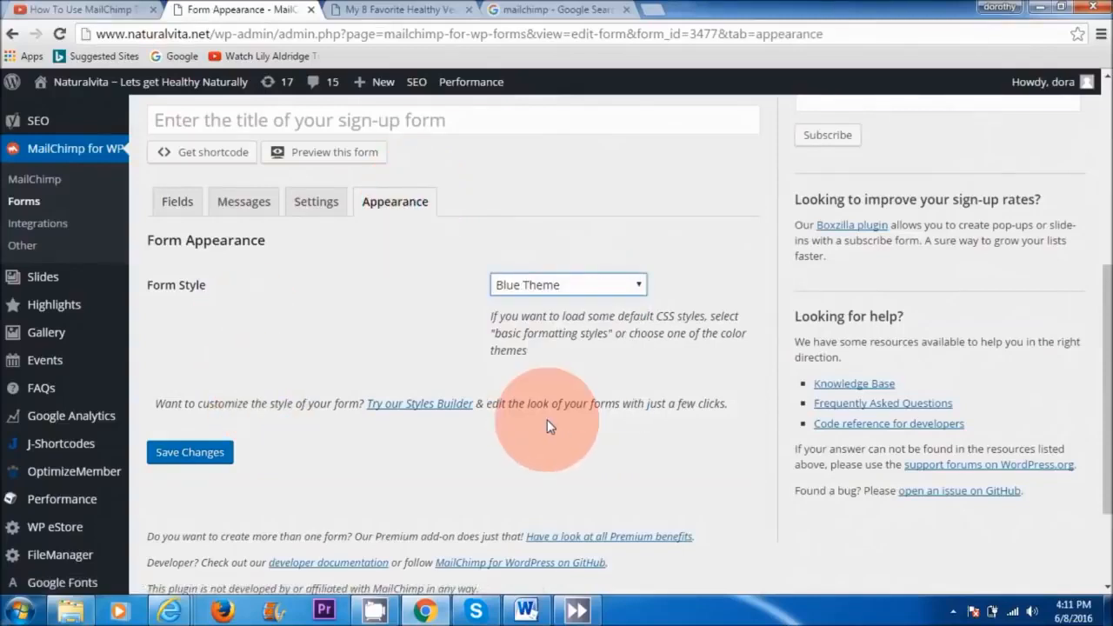
pyautogui.click(193, 454)
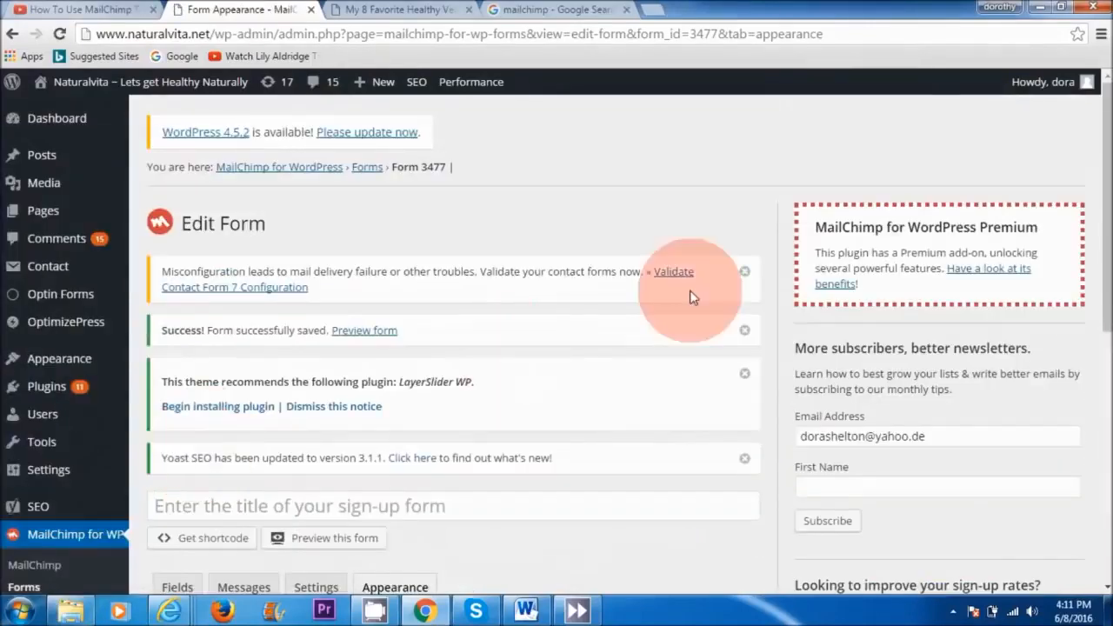
# Step: Add the MailChimp Sign-Up Form widget at the top of the Right Sidebar, save it, and reload the vegan dessert blog post
pyautogui.moveTo(1098, 213); pyautogui.dragTo(1087, 184)
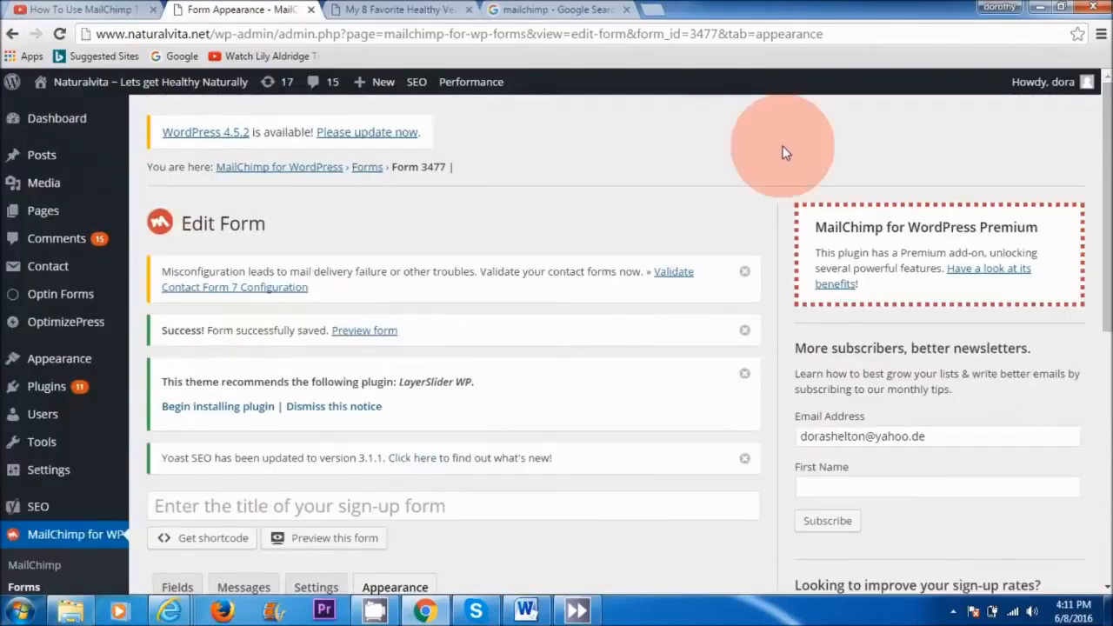
pyautogui.moveTo(61, 361)
pyautogui.click(158, 405)
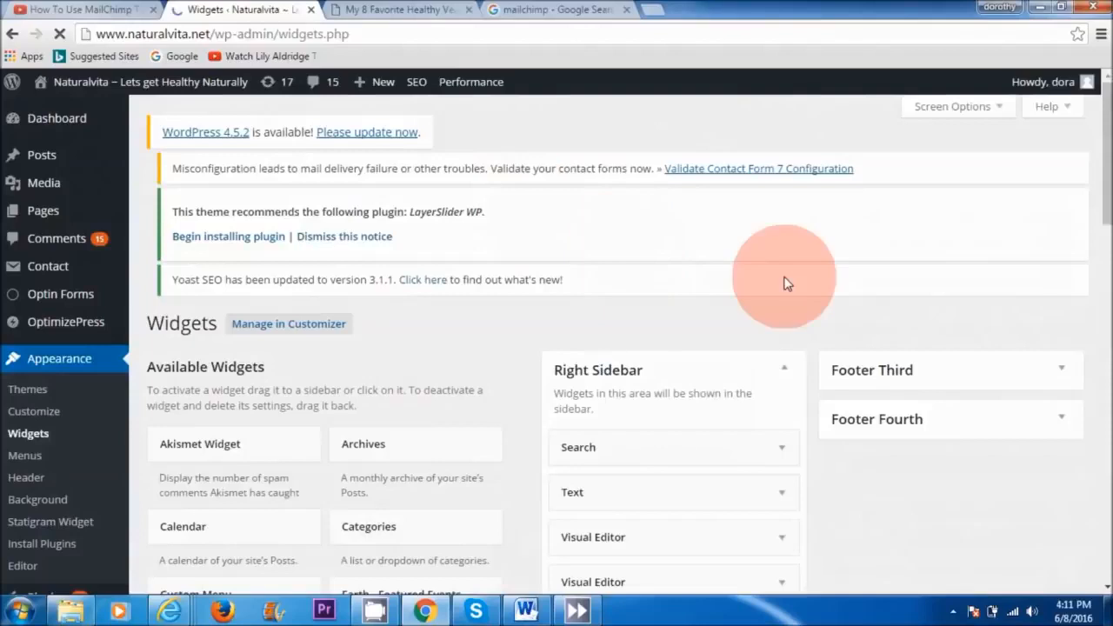
pyautogui.scroll(-10, 1087, 360)
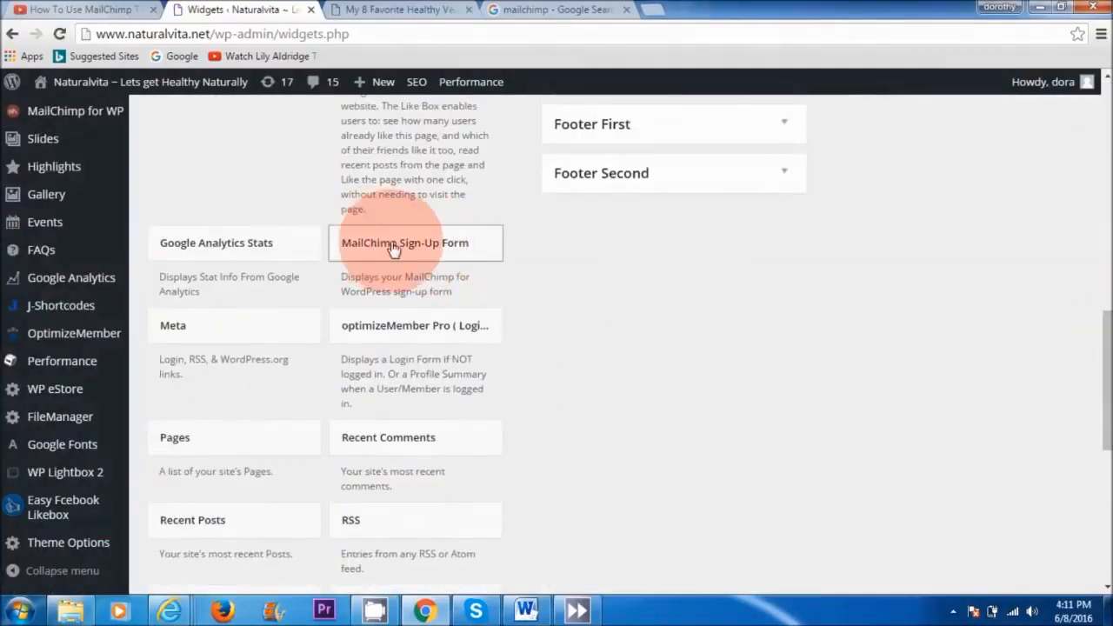
pyautogui.moveTo(439, 248); pyautogui.dragTo(656, 193)
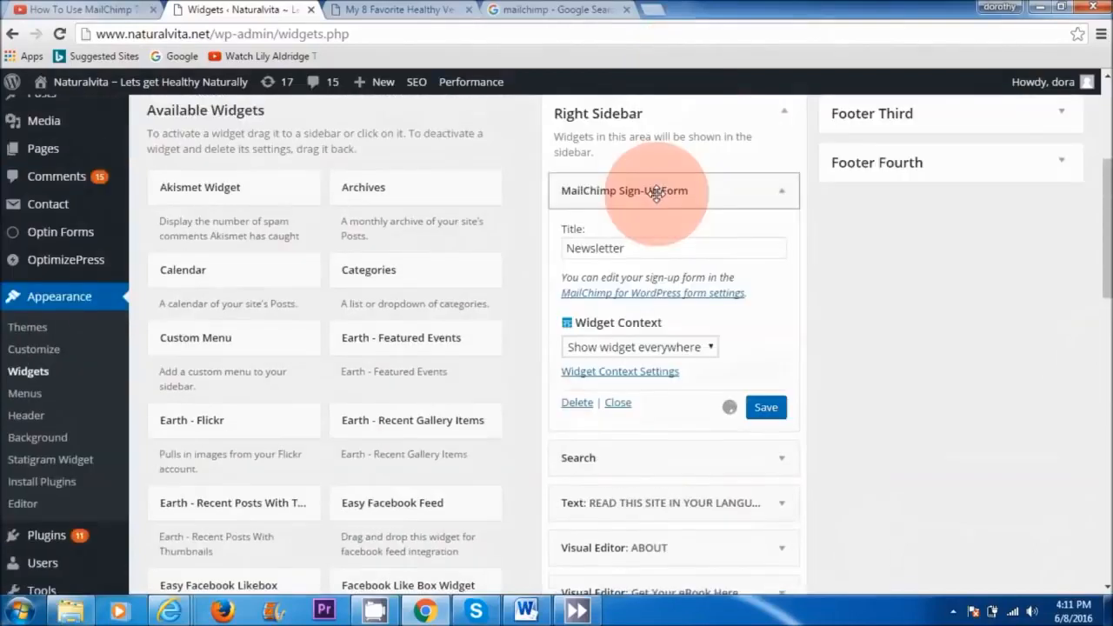
pyautogui.click(767, 411)
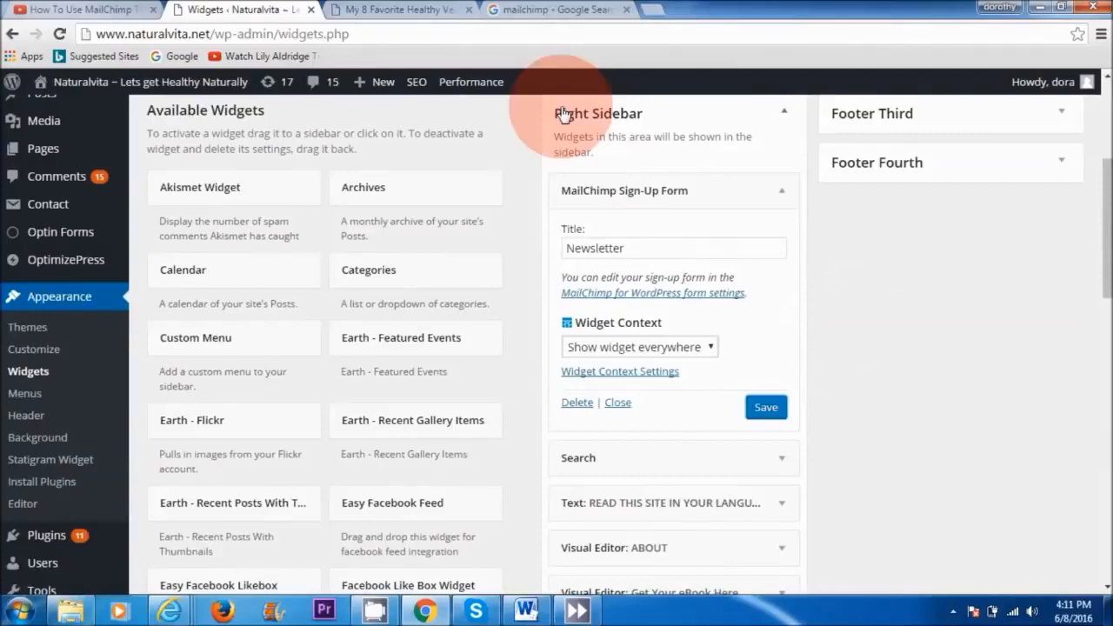
pyautogui.click(409, 10)
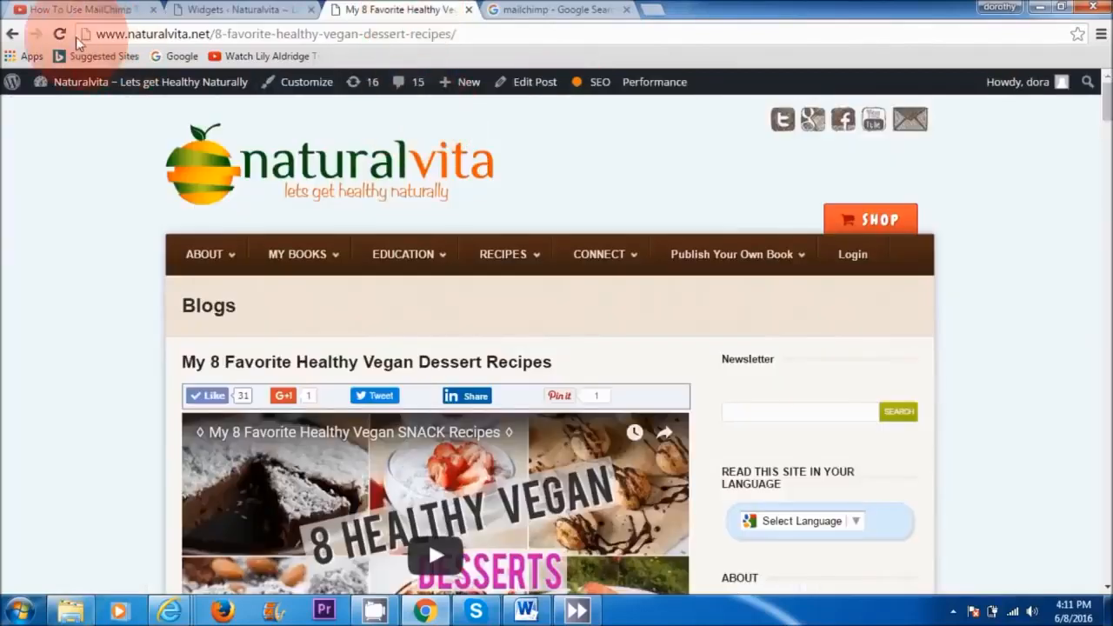
pyautogui.click(59, 33)
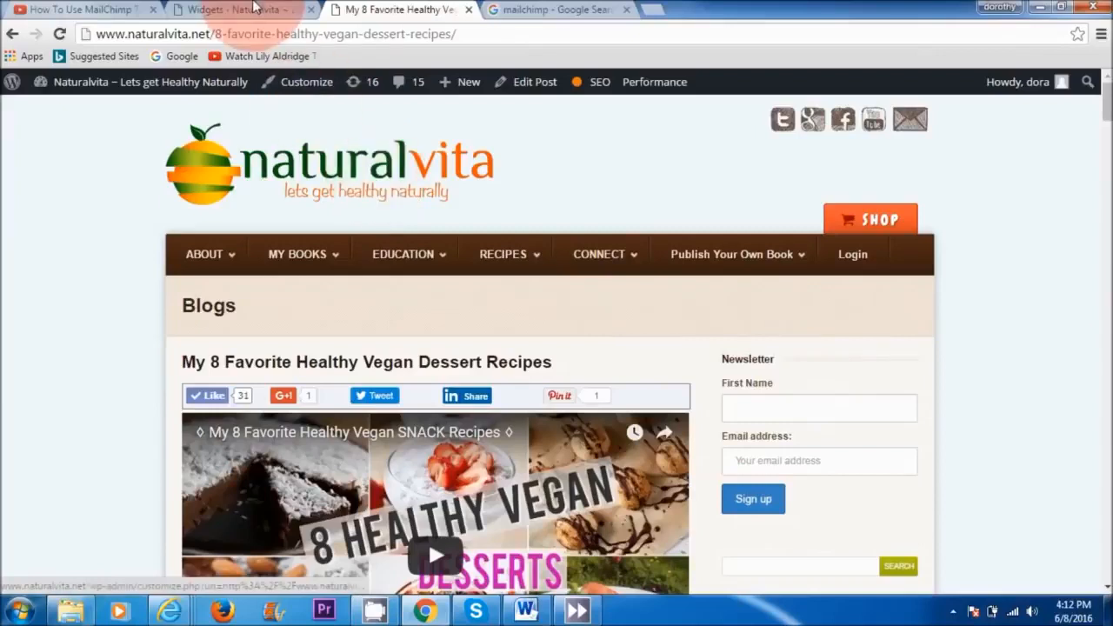
# Step: Delete the First Name block from the MailChimp form's code, set the submit button's value to "Get Access", and save the form
pyautogui.click(244, 10)
pyautogui.scroll(-3, 104, 365)
pyautogui.moveTo(110, 402)
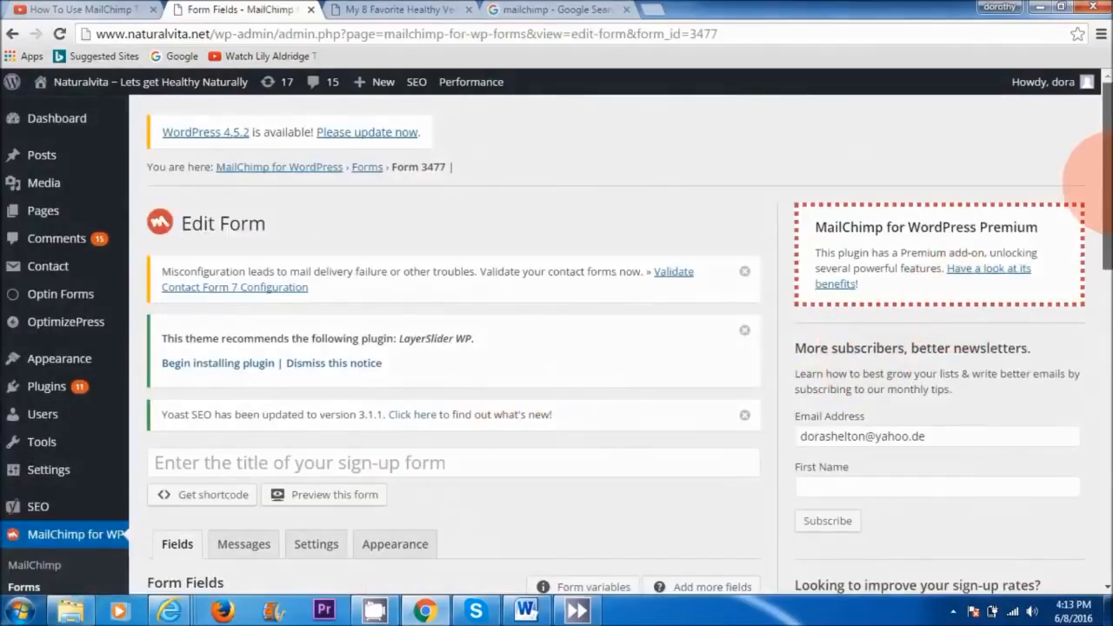
pyautogui.scroll(-3, 1098, 261)
pyautogui.scroll(-2, 1099, 274)
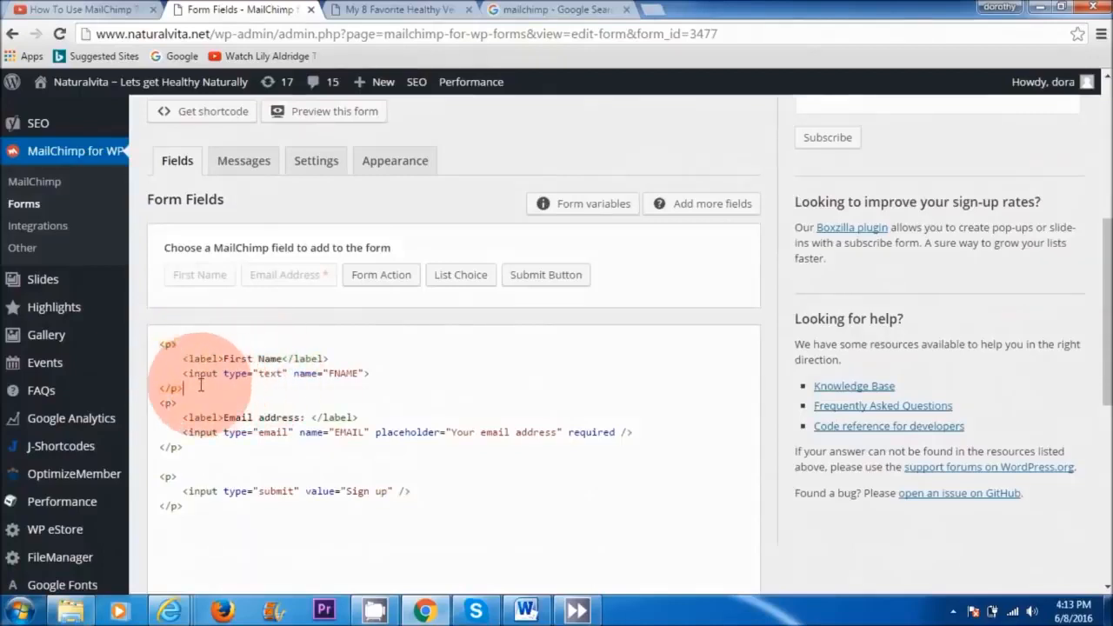
pyautogui.moveTo(183, 389); pyautogui.dragTo(169, 334)
pyautogui.press('Delete')
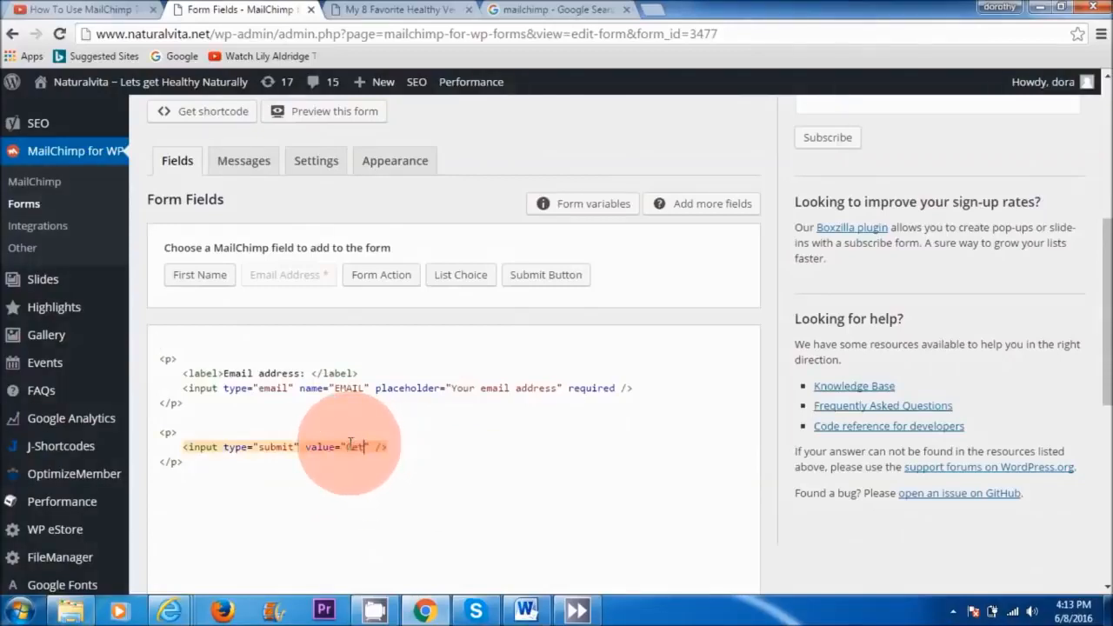
pyautogui.moveTo(1093, 249); pyautogui.dragTo(1087, 410)
pyautogui.click(188, 476)
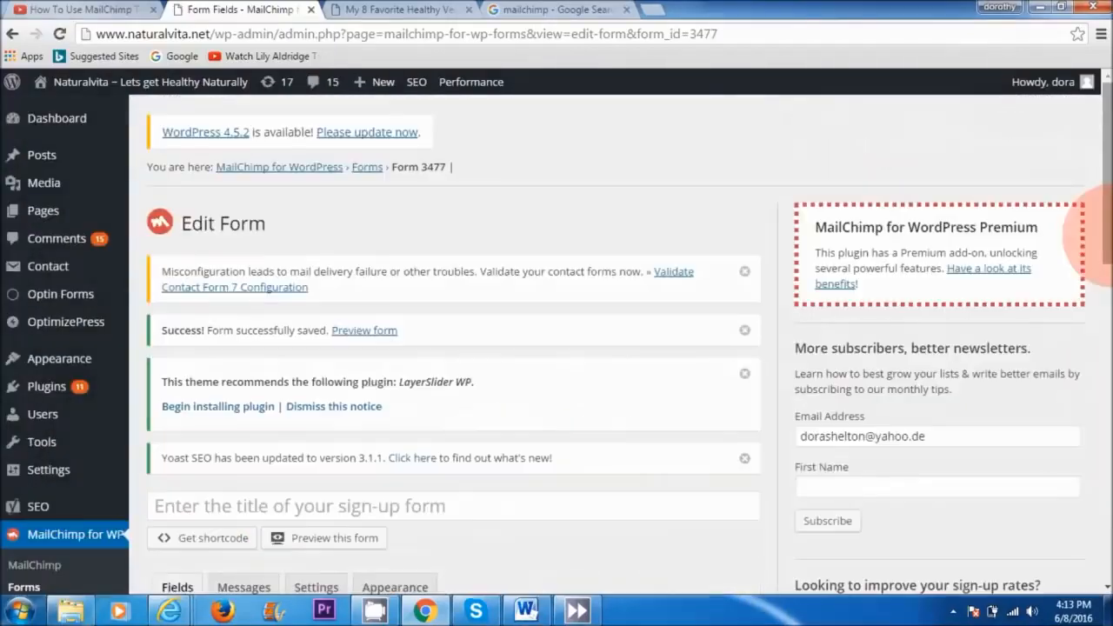
# Step: Remove the MailChimp Sign-Up Form widget from the Right Sidebar and add it again at the top of that sidebar
pyautogui.moveTo(1093, 218); pyautogui.dragTo(1093, 250)
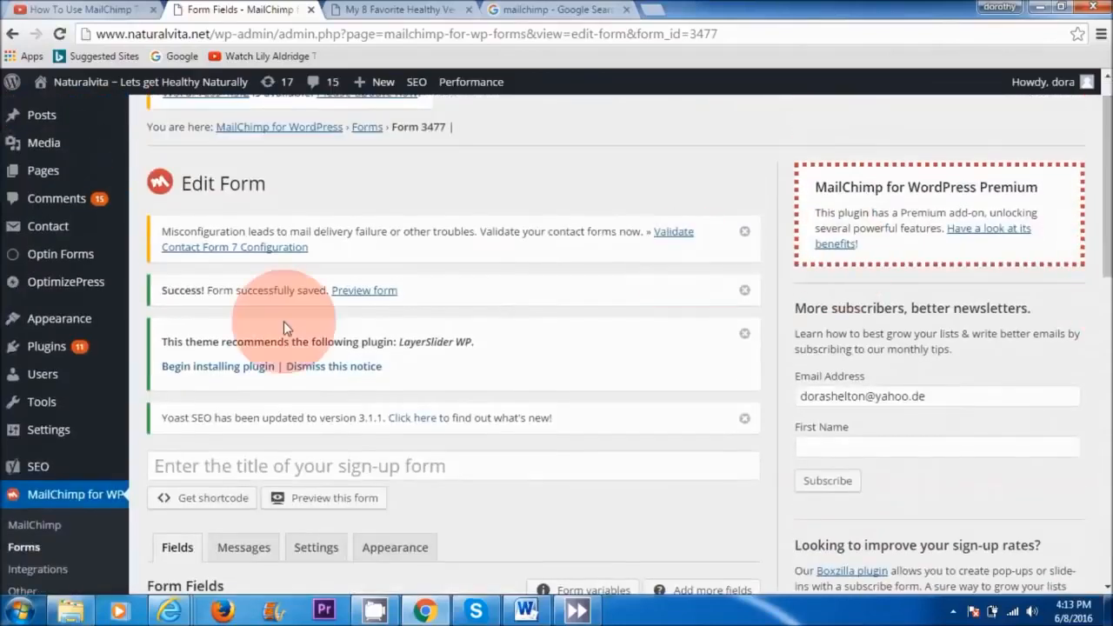
pyautogui.moveTo(50, 323)
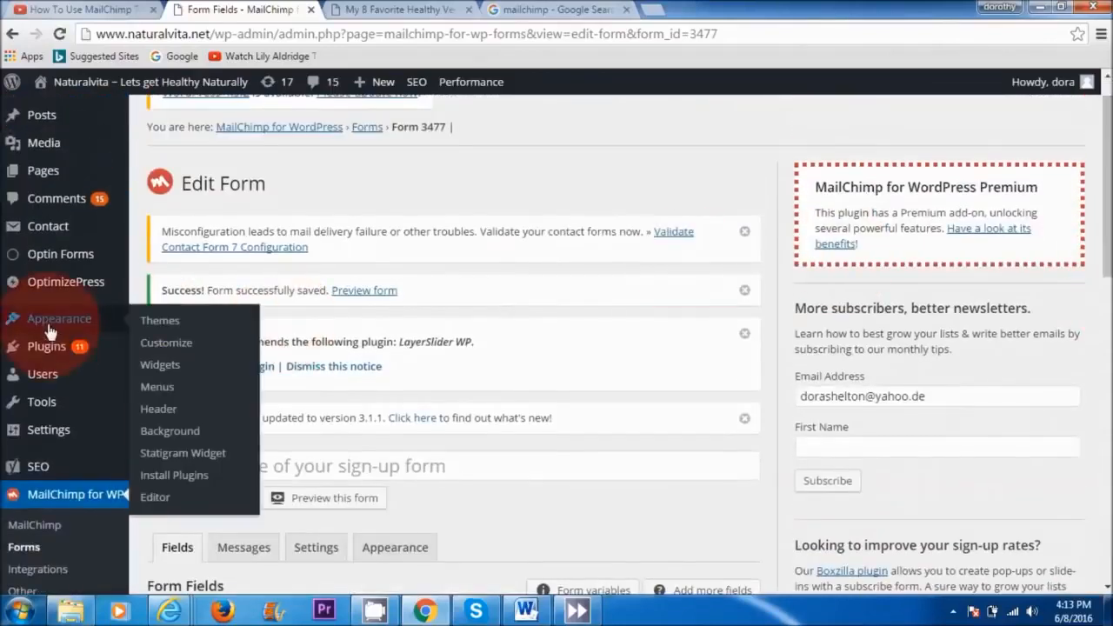
pyautogui.click(163, 372)
pyautogui.moveTo(703, 223); pyautogui.dragTo(404, 249)
pyautogui.moveTo(1110, 280); pyautogui.dragTo(1090, 365)
pyautogui.moveTo(466, 402); pyautogui.dragTo(641, 390)
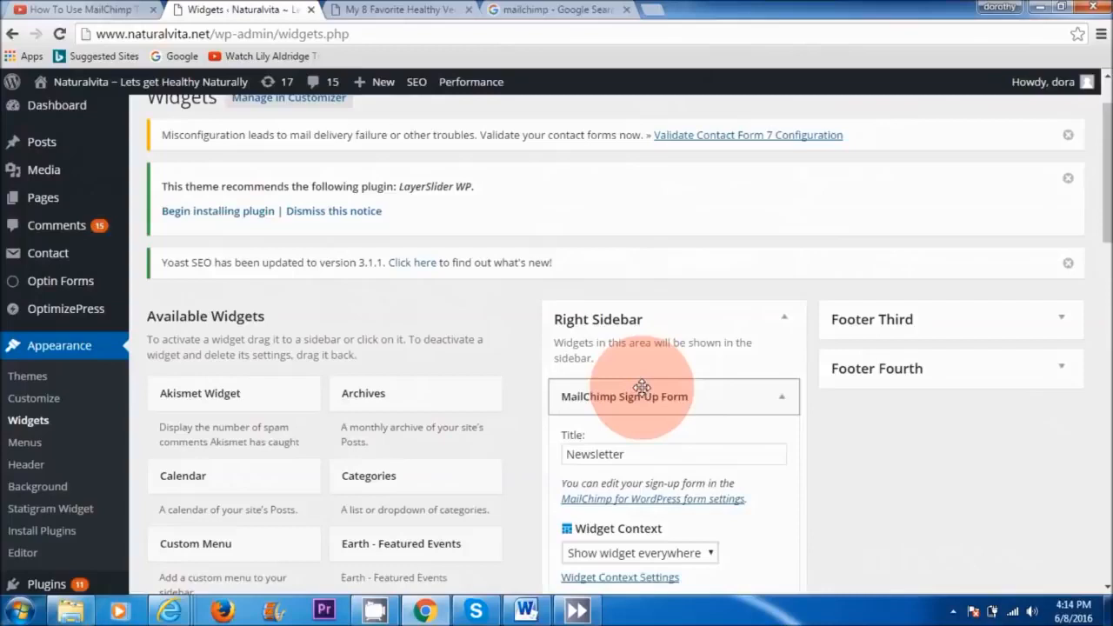
# Step: Set the sign-up widget's title to "Free Ebook", save it, and try the Get Access button on the blog post
pyautogui.moveTo(654, 453); pyautogui.dragTo(552, 458)
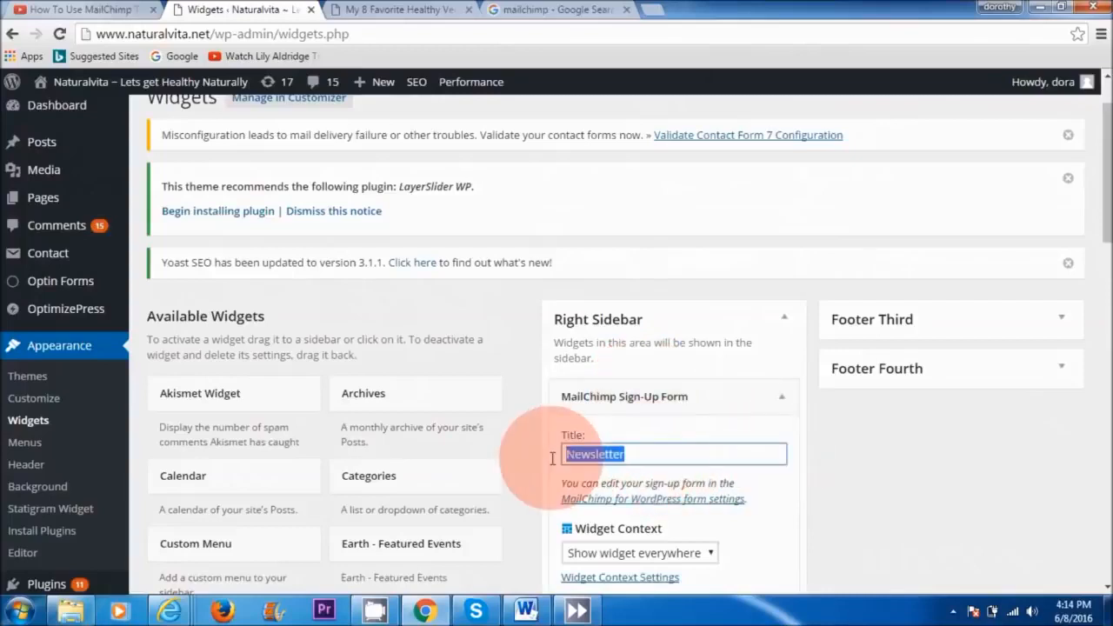
pyautogui.write('Free Ebook')
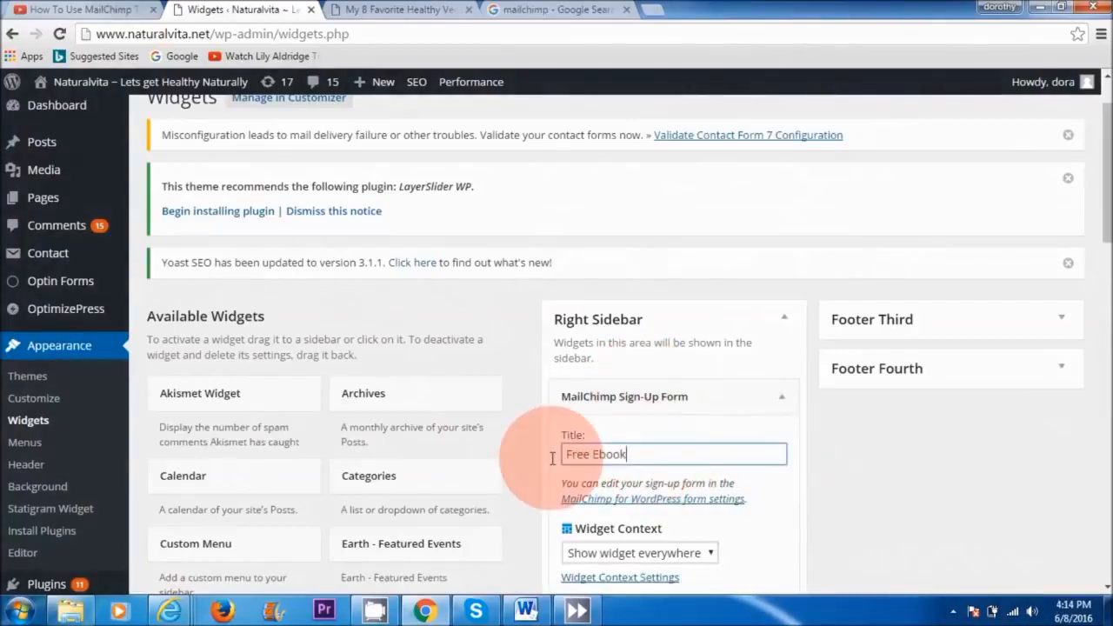
pyautogui.scroll(-3, 785, 372)
pyautogui.click(782, 372)
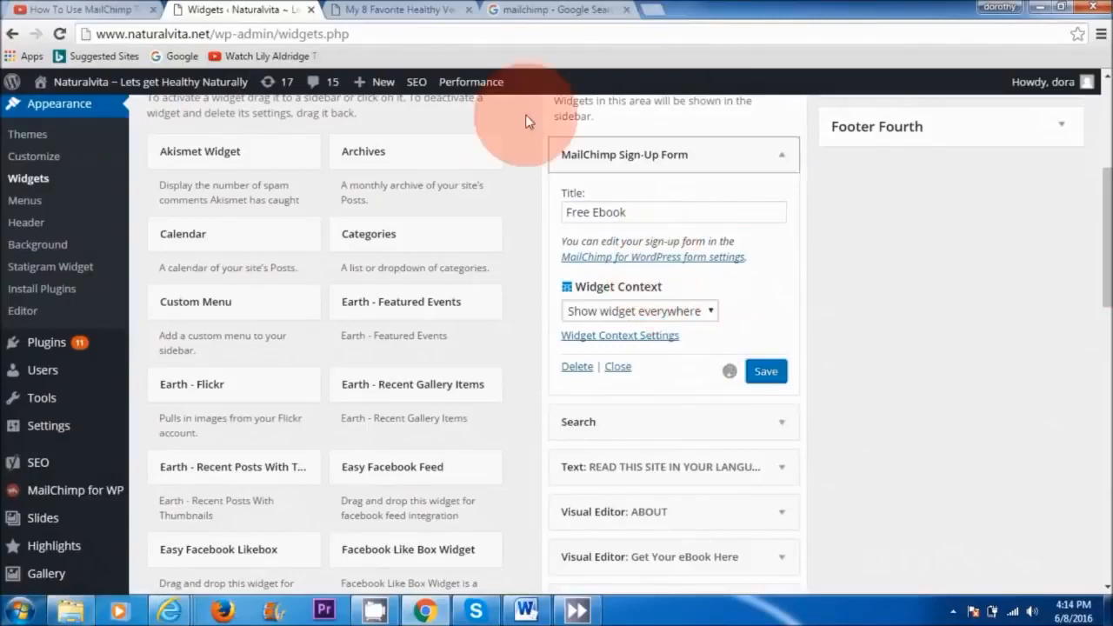
pyautogui.click(419, 12)
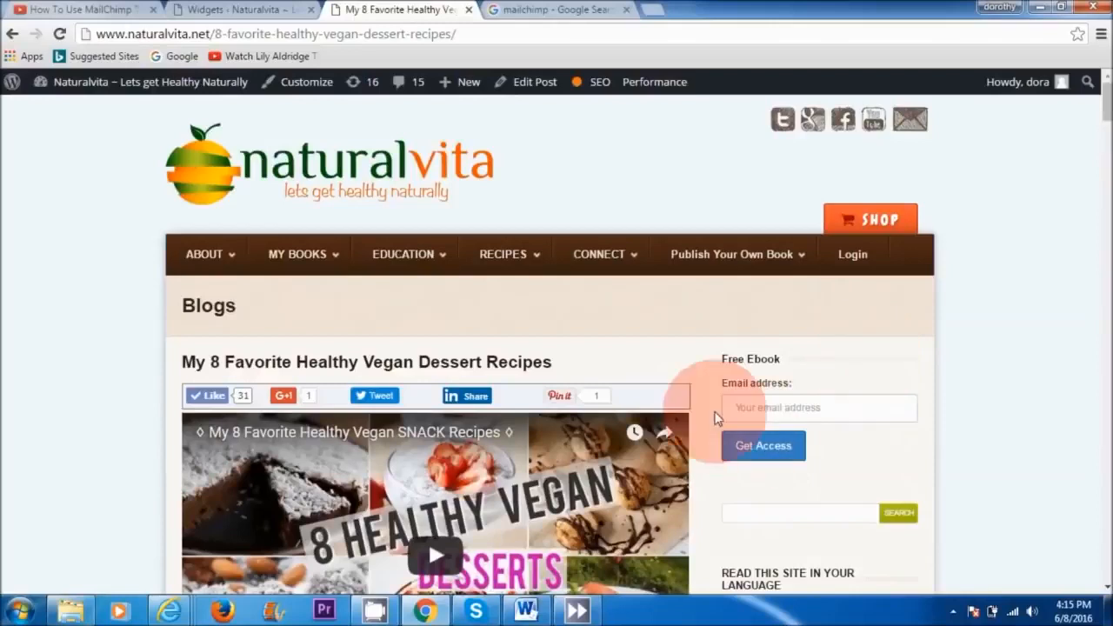
pyautogui.click(758, 448)
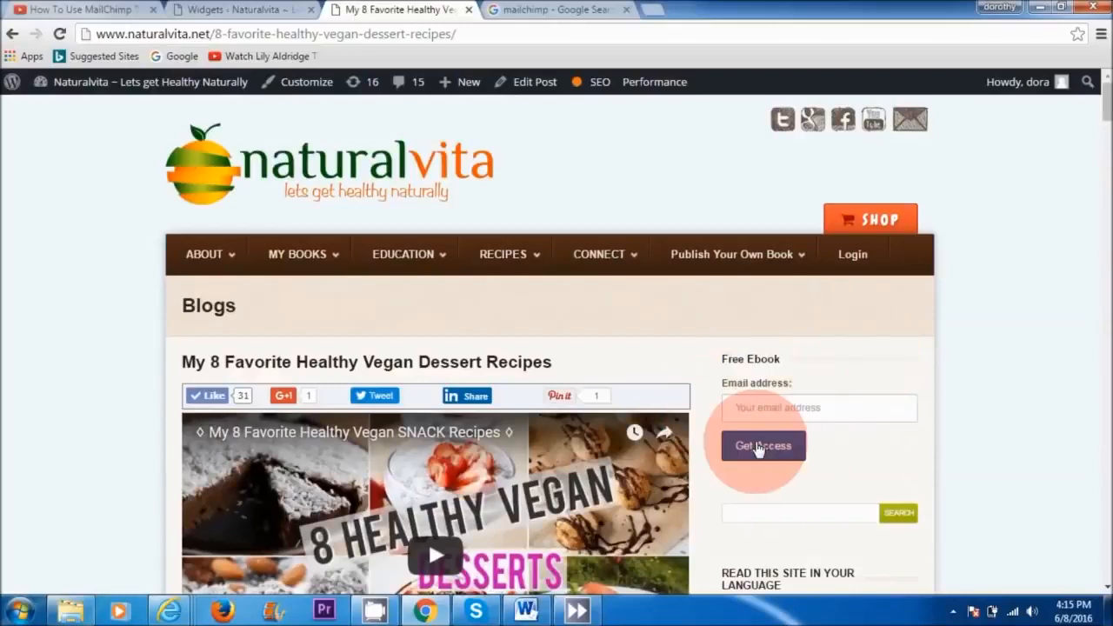